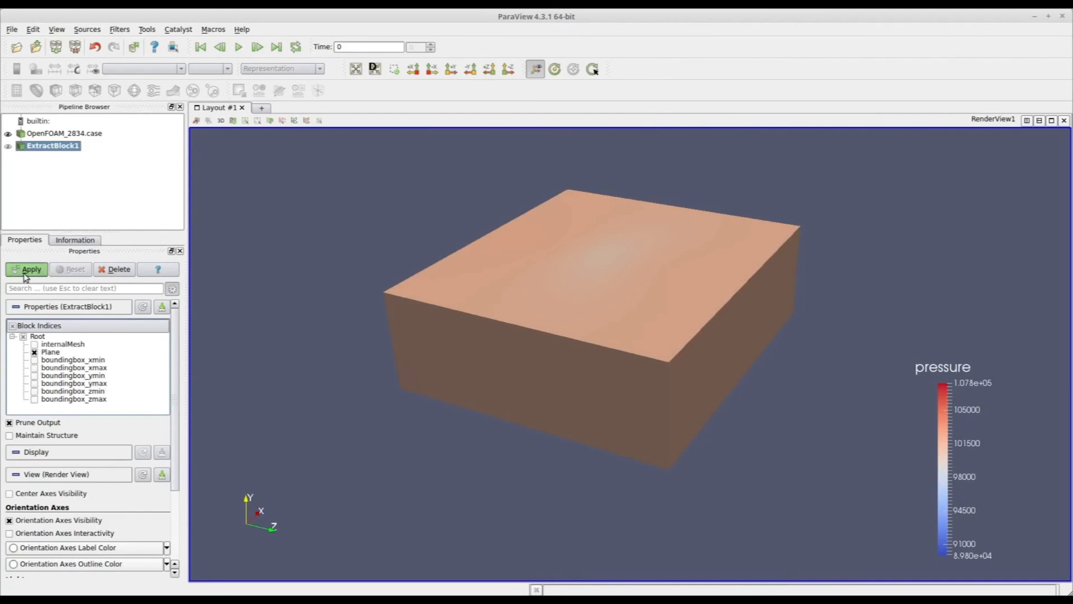
Apply the block extraction so that only the Plane block of OpenFOAM_2834.case is kept.
left_click(25, 272)
left_click_drag(503, 307, 588, 378)
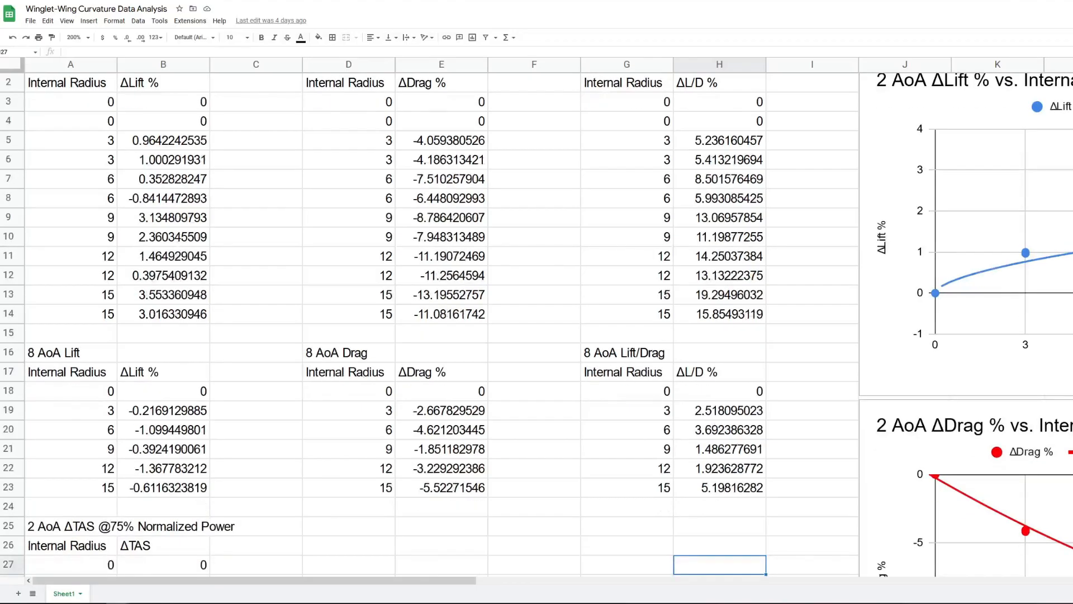
Review the winglet curvature tables and the 2 AoA ΔKTAS versus internal radius chart in the Winglet-Wing Curvature Data Analysis spreadsheet.
scroll(536, 335, "down", 5)
scroll(537, 335, "down", 4)
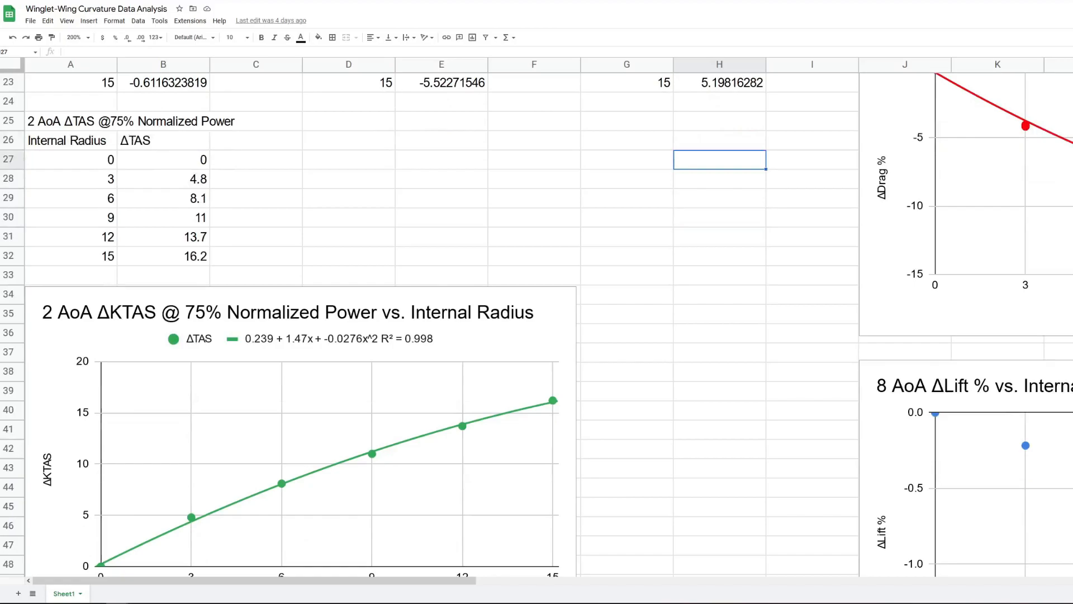
left_click(857, 504)
scroll(913, 475, "up", 8)
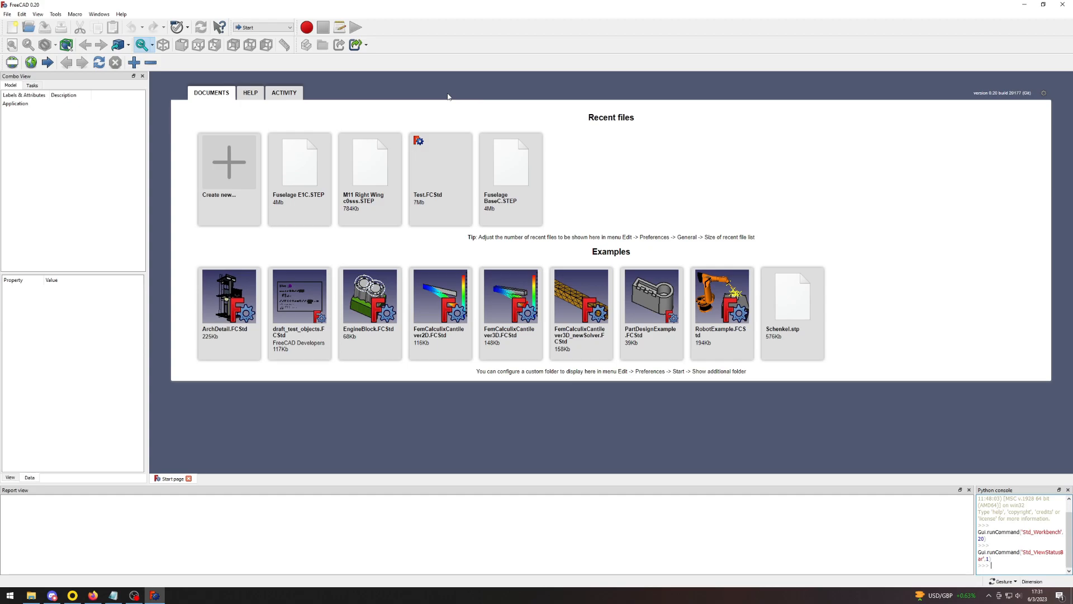
In FreeCAD, create a new document and import Fuselage E1C.STEP from the Alternate Fuselage folder.
left_click(228, 173)
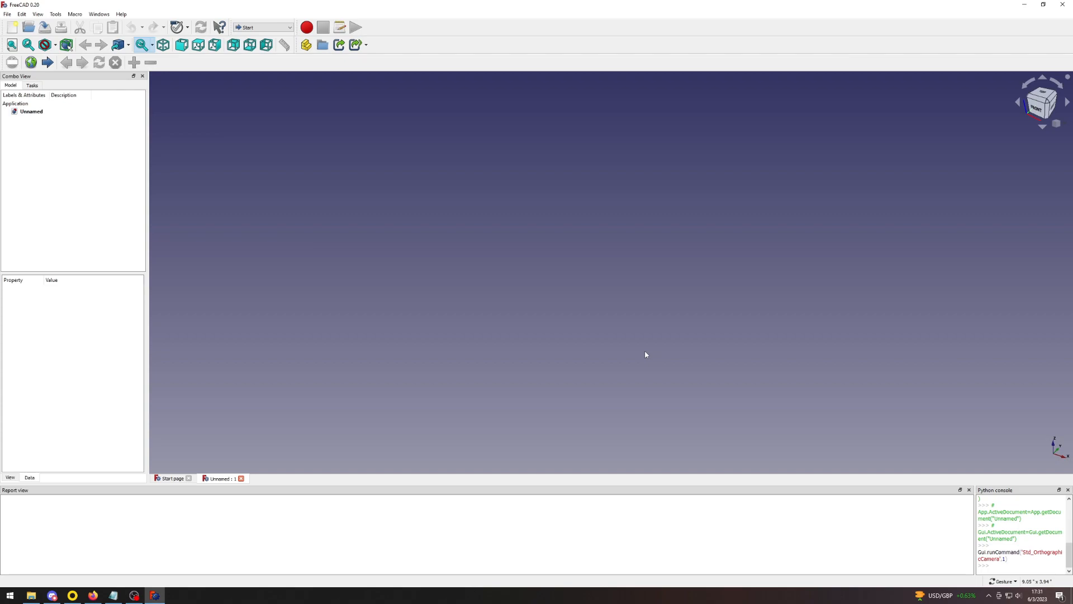
left_click(4, 14)
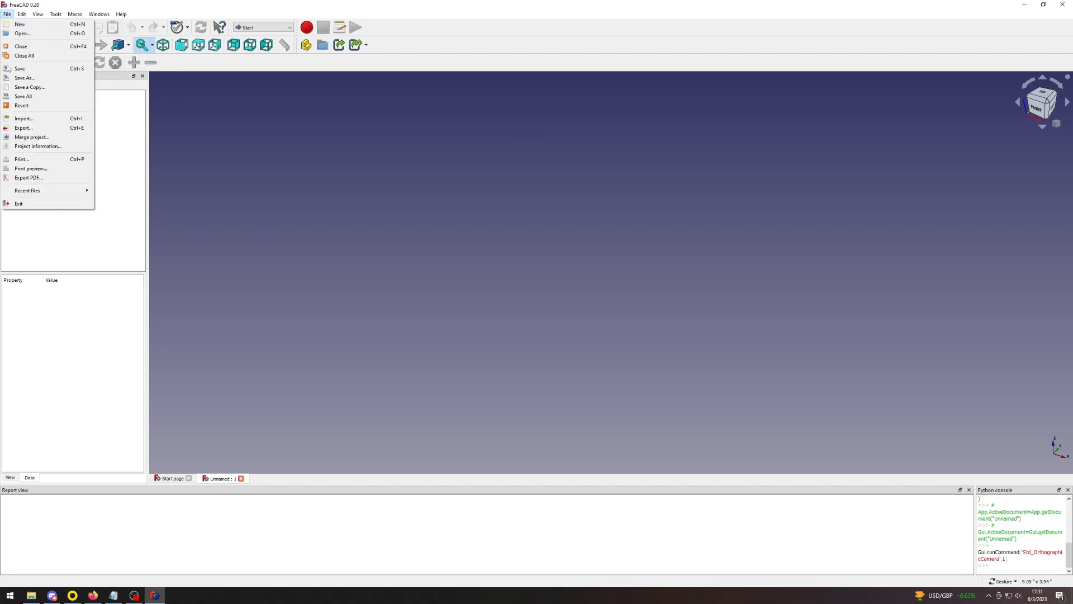
left_click(24, 118)
double_click(108, 105)
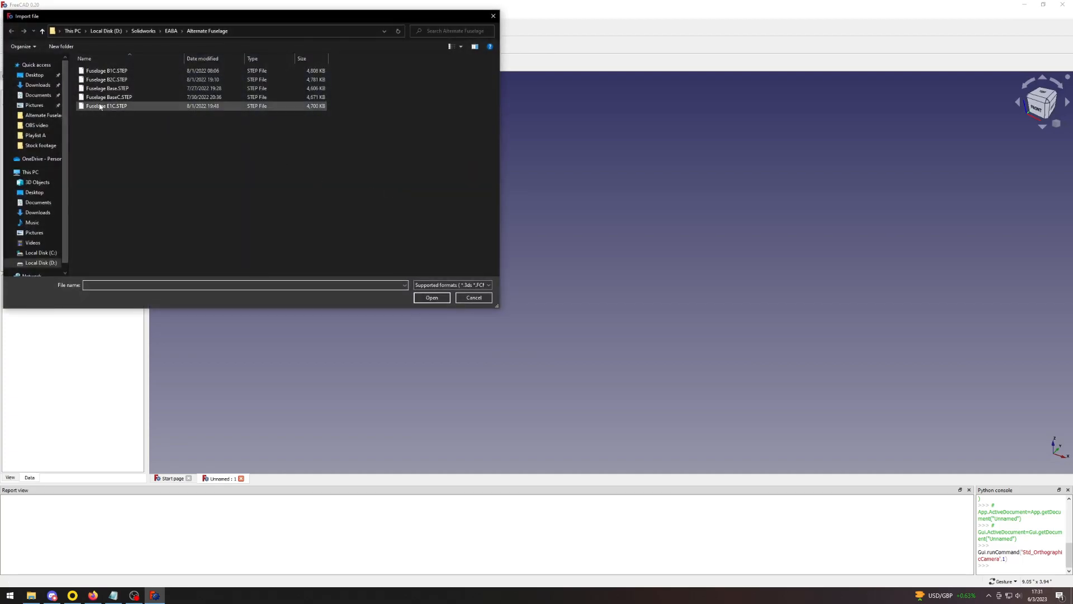
Inspect the imported aircraft's canopy, fuselage and wing root surfaces up close.
left_click_drag(674, 311, 658, 284)
scroll(551, 256, "up", 5)
left_click(551, 255)
mouse_move(551, 256)
left_mouse_down()
mouse_move(568, 270)
mouse_move(558, 271)
left_mouse_up()
scroll(498, 306, "up", 6)
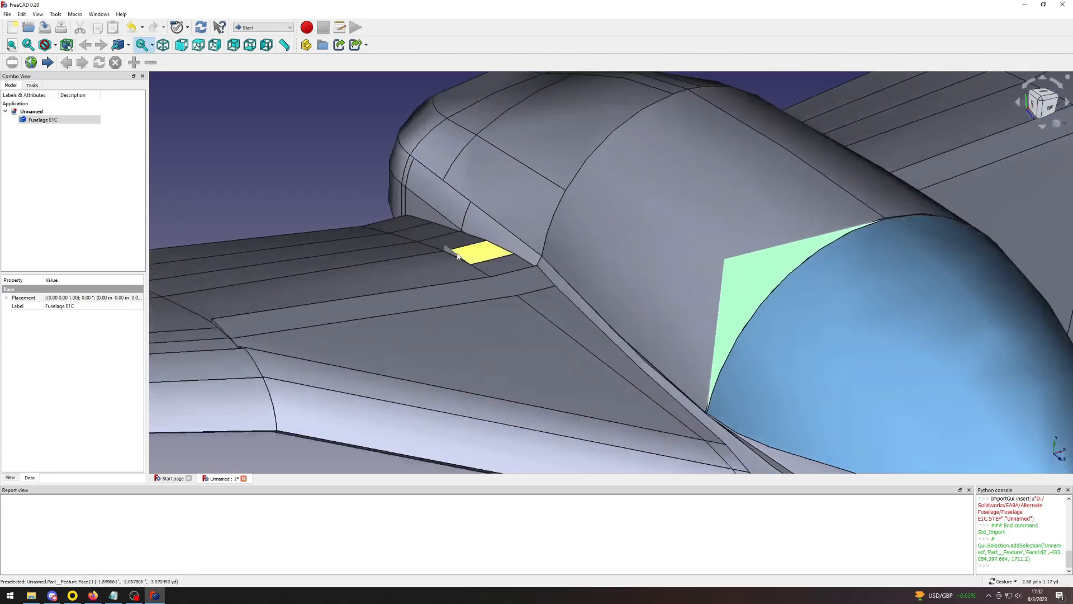
scroll(458, 255, "down", 2)
left_click(482, 262)
scroll(447, 251, "down", 6)
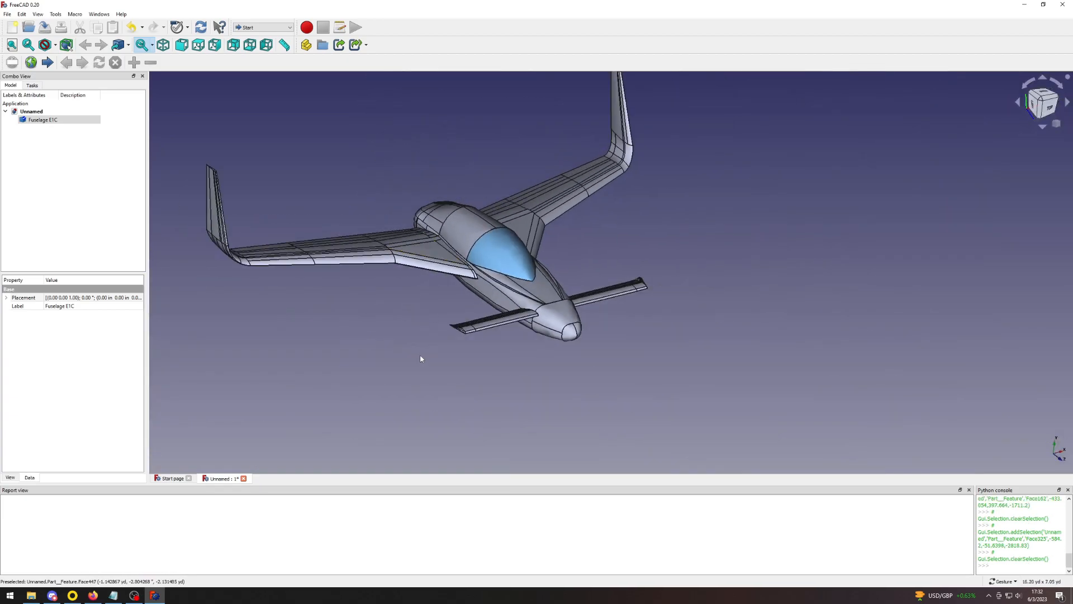
left_click(422, 365)
scroll(387, 271, "up", 1)
left_click_drag(365, 224, 388, 234)
scroll(393, 235, "up", 3)
scroll(393, 235, "down", 5)
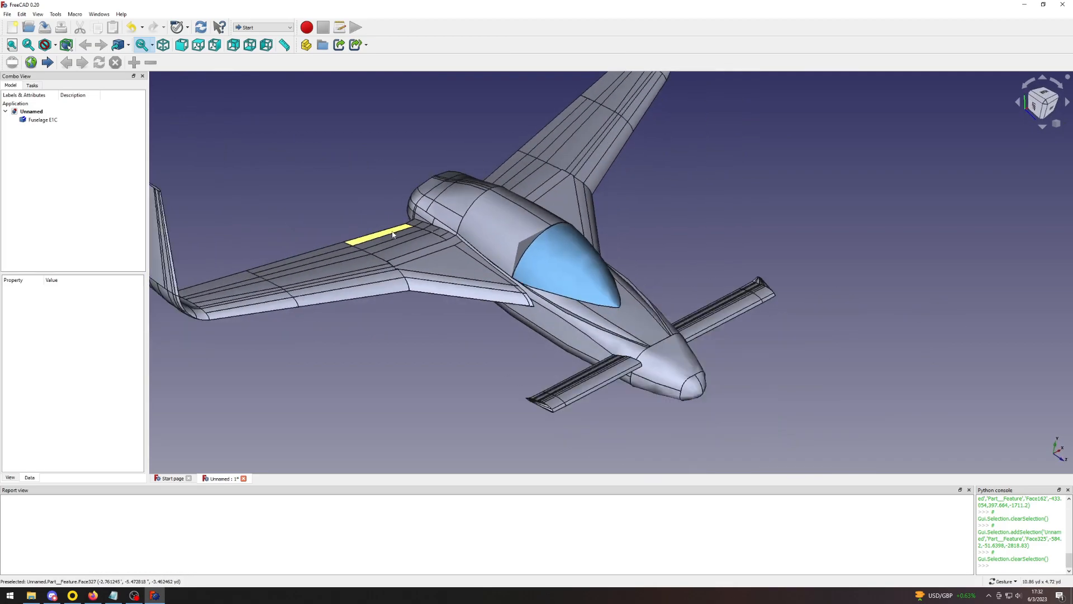
Examine the whole aircraft's orientation and its wings, winglets and canards from several angles.
left_click_drag(375, 186, 359, 170)
scroll(386, 168, "down", 1)
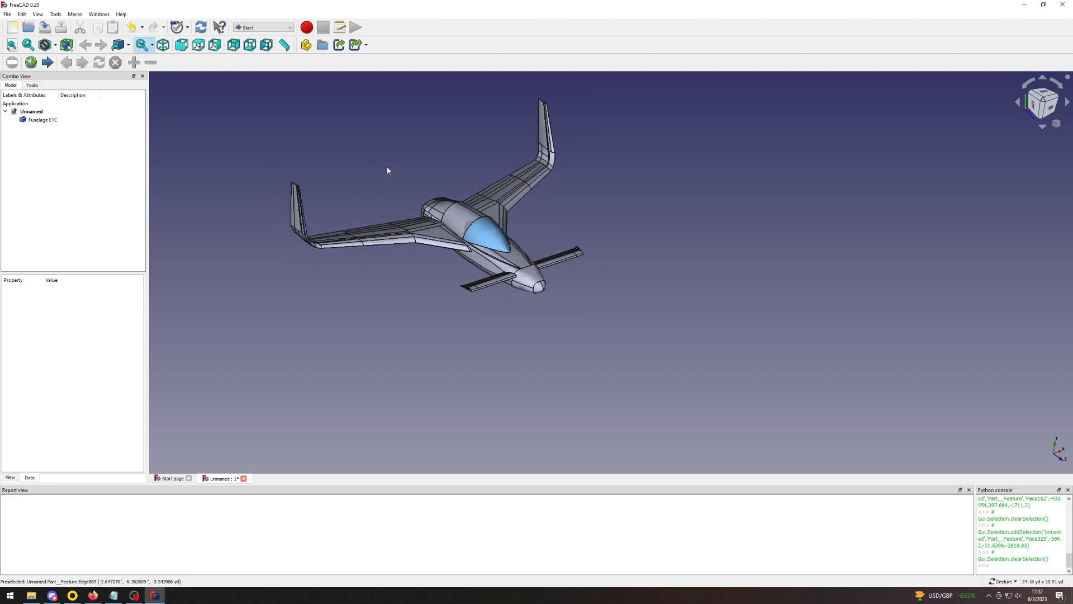
scroll(383, 164, "up", 3)
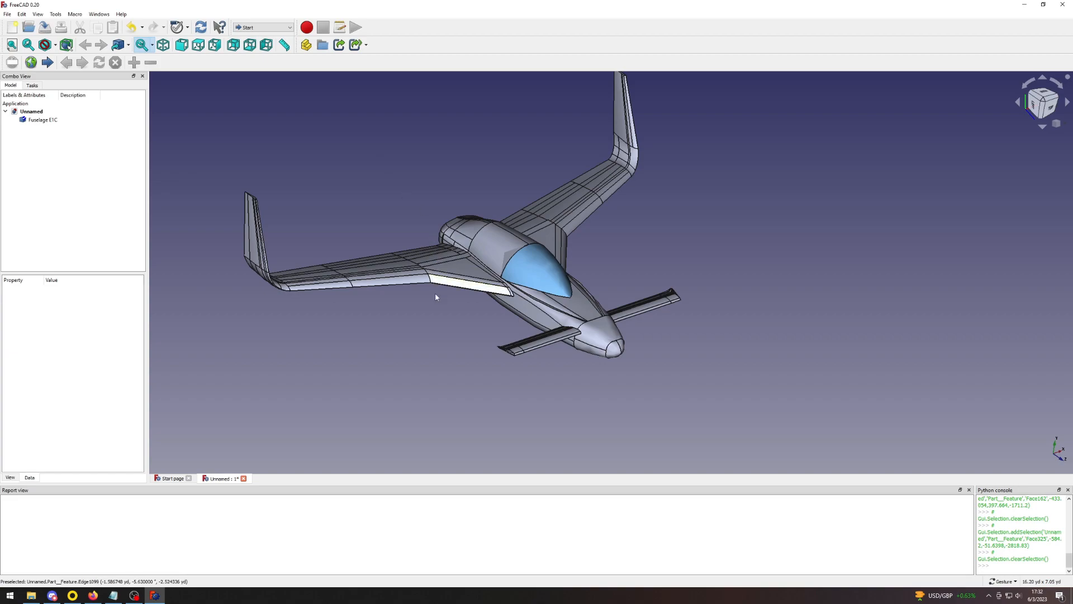
scroll(459, 372, "down", 1)
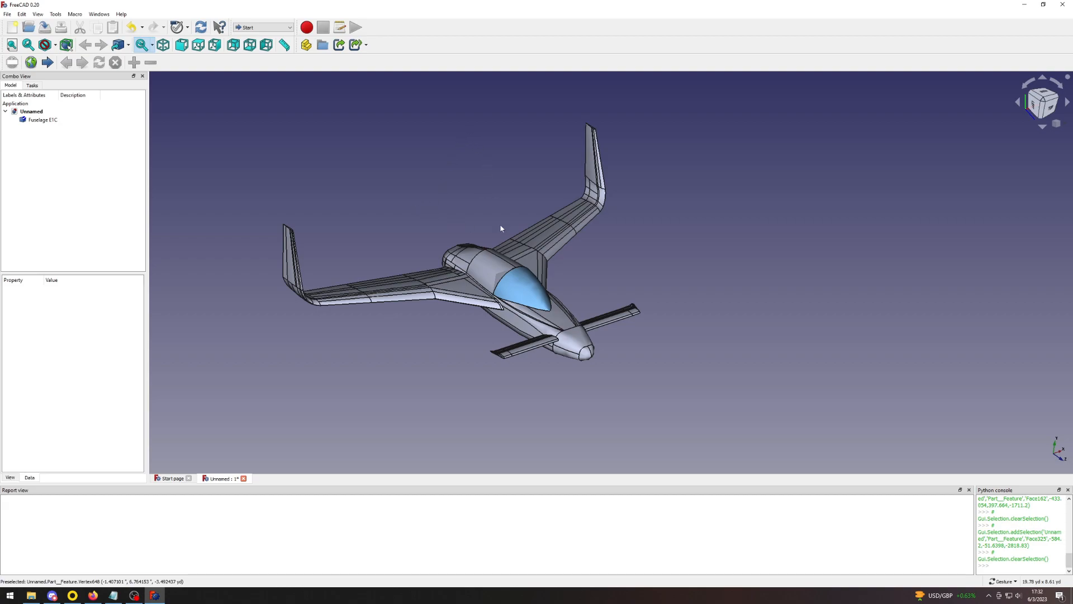
left_click_drag(531, 218, 508, 198)
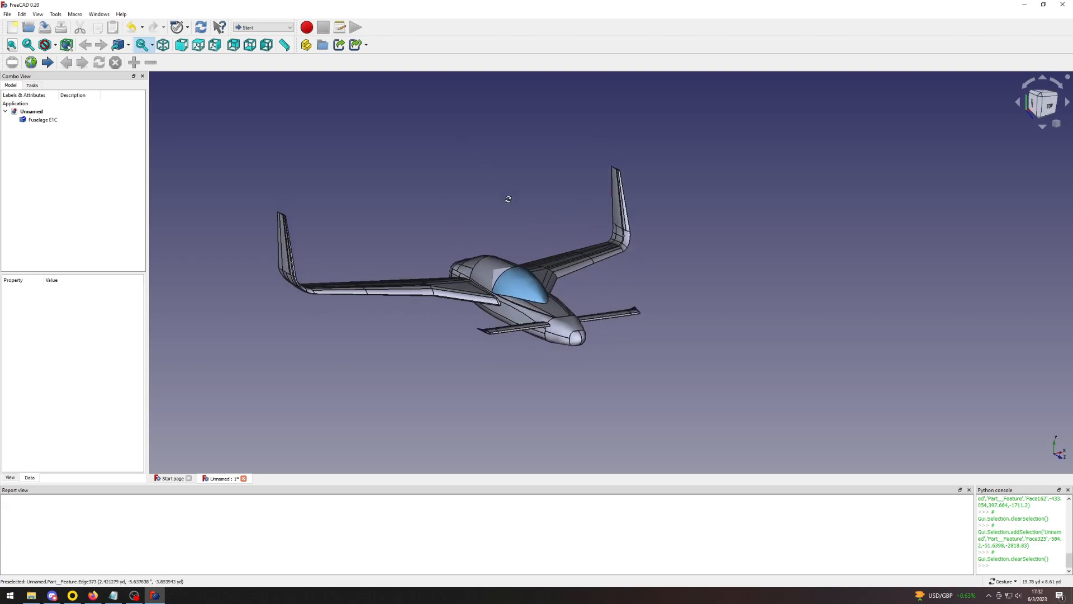
left_click_drag(609, 275, 439, 261)
scroll(509, 367, "up", 2)
scroll(508, 367, "down", 1)
scroll(512, 369, "down", 1)
scroll(727, 268, "down", 1)
scroll(736, 317, "up", 1)
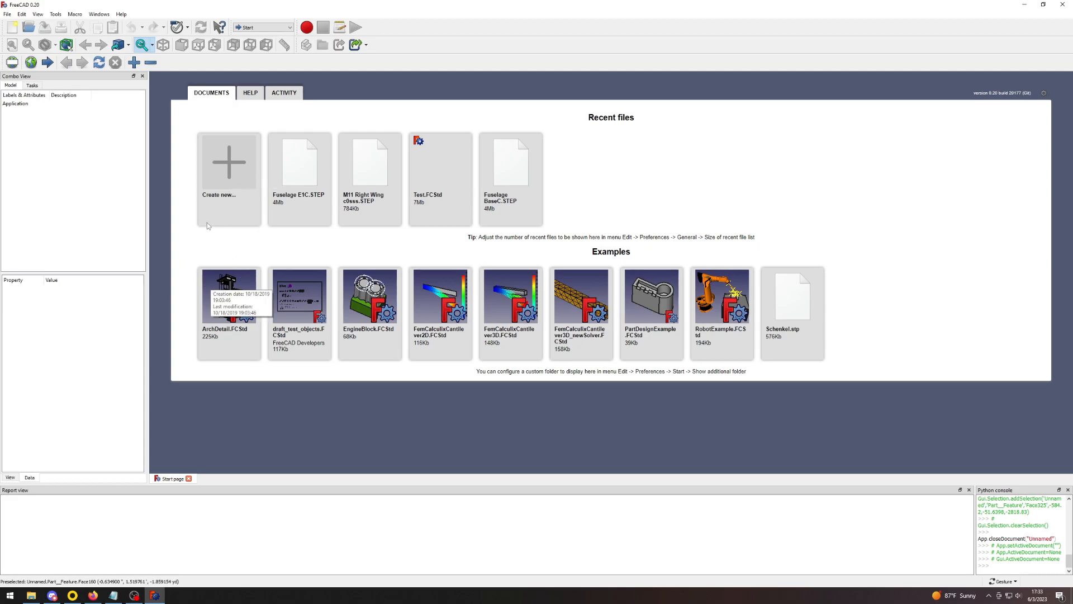
Create a new document and import M11 Right Wing c0sss.STEP from the EABA Alternate Wings folder.
left_click(230, 161)
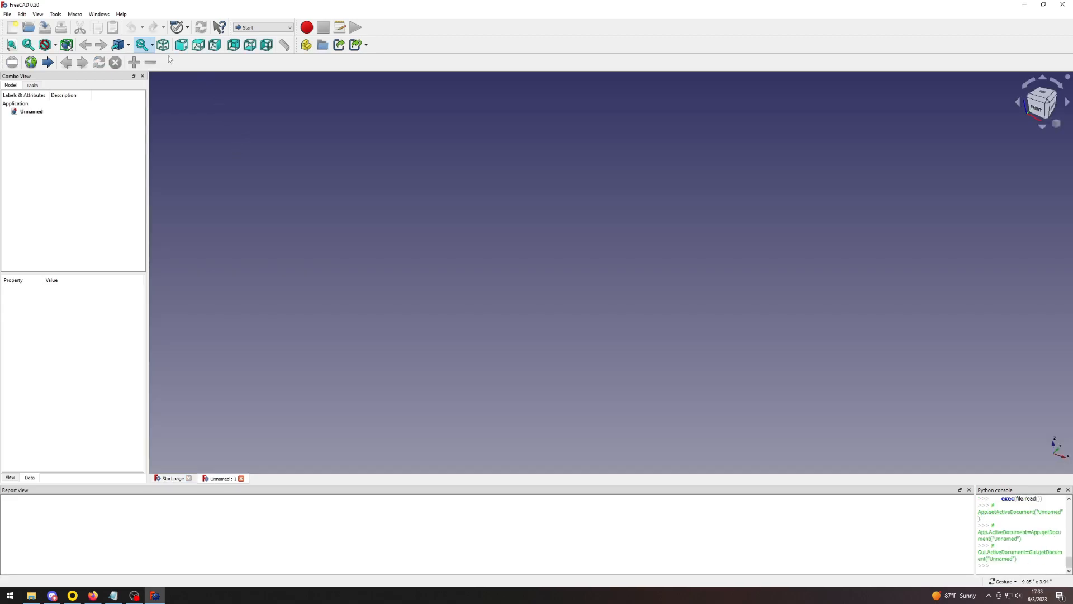
left_click(7, 14)
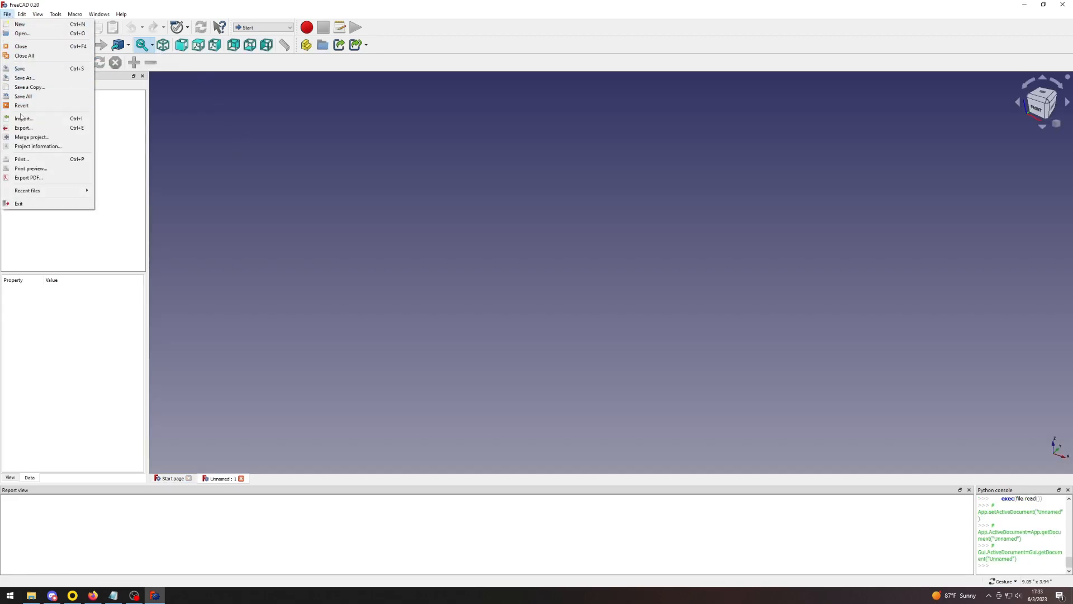
left_click(22, 118)
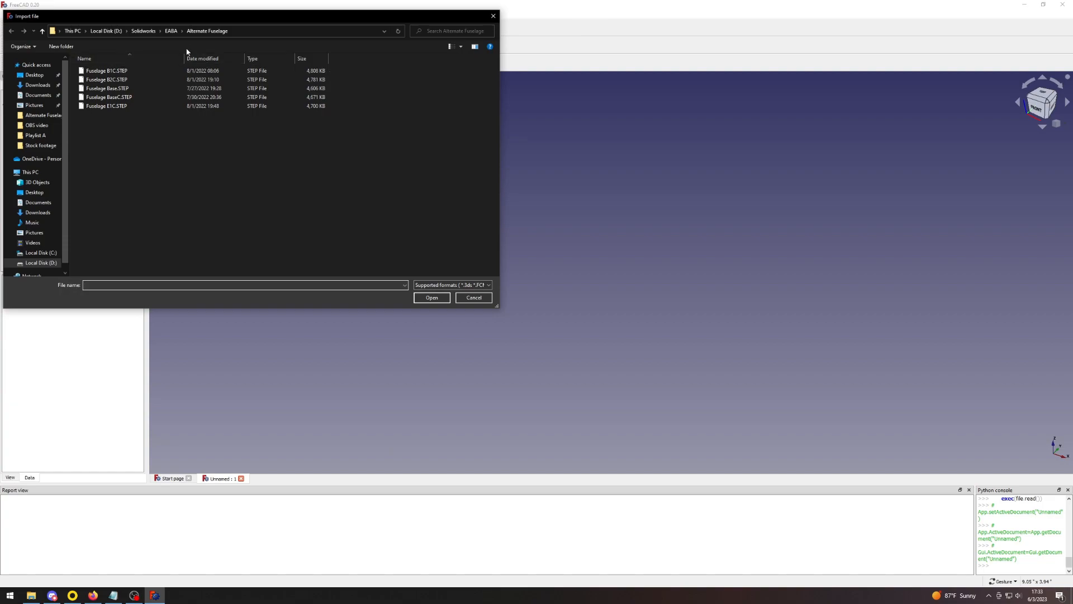
left_click(171, 31)
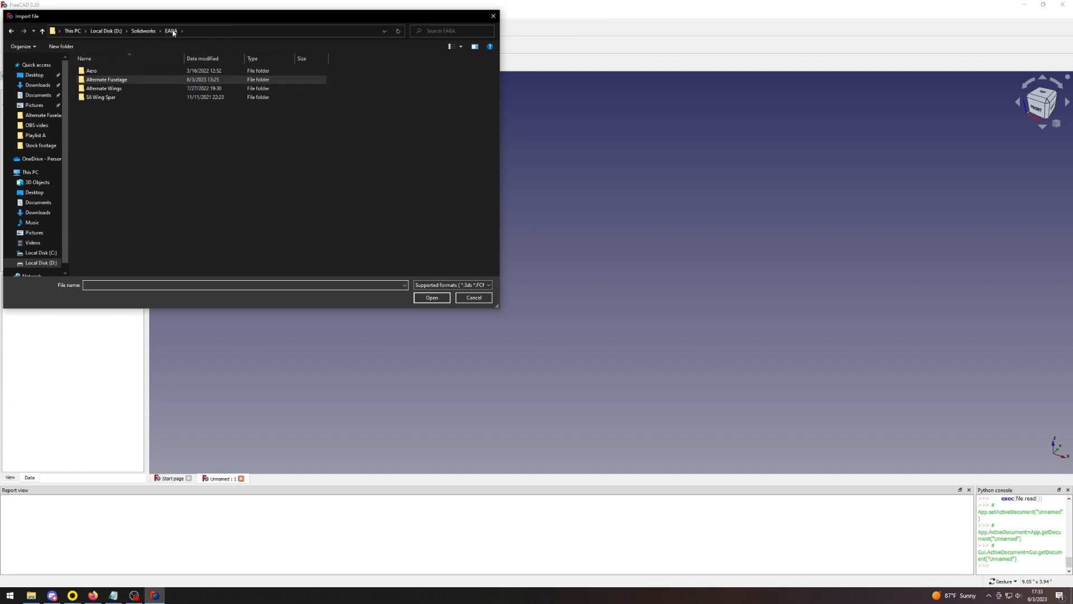
double_click(113, 89)
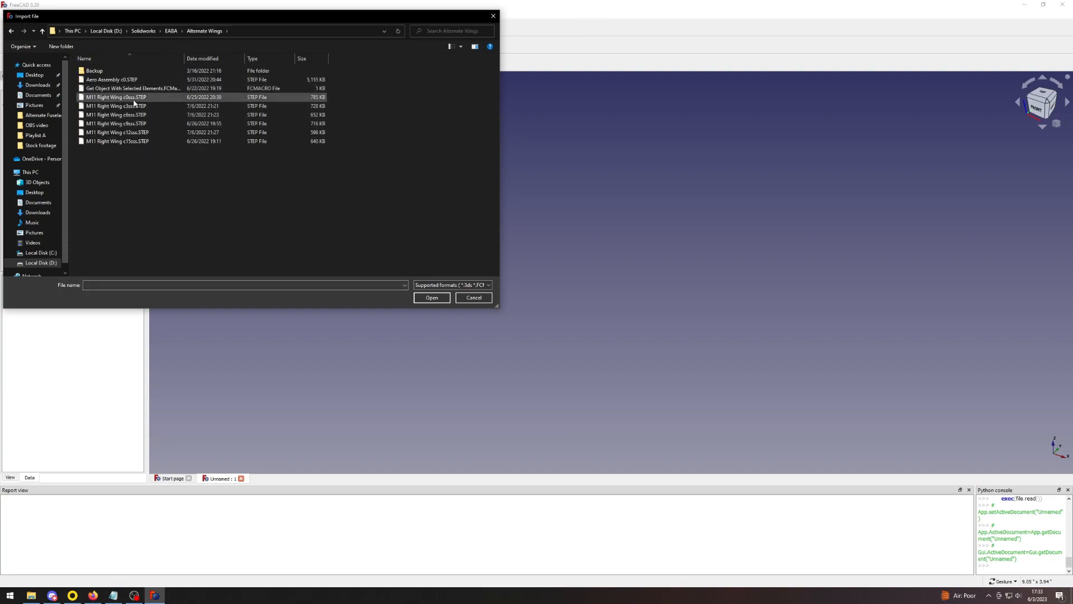
left_click(132, 101)
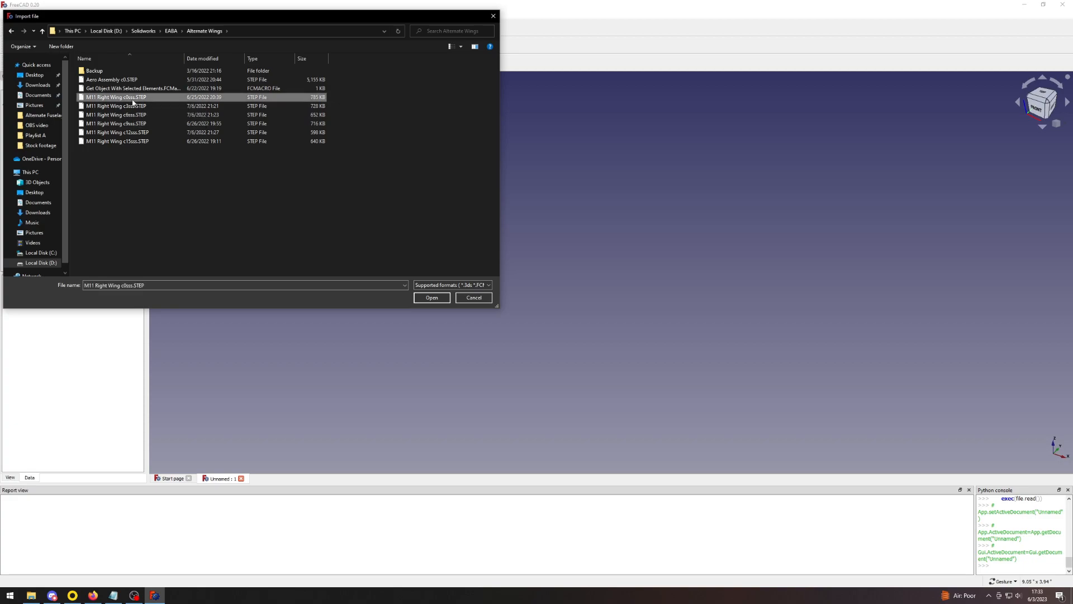
left_click(434, 298)
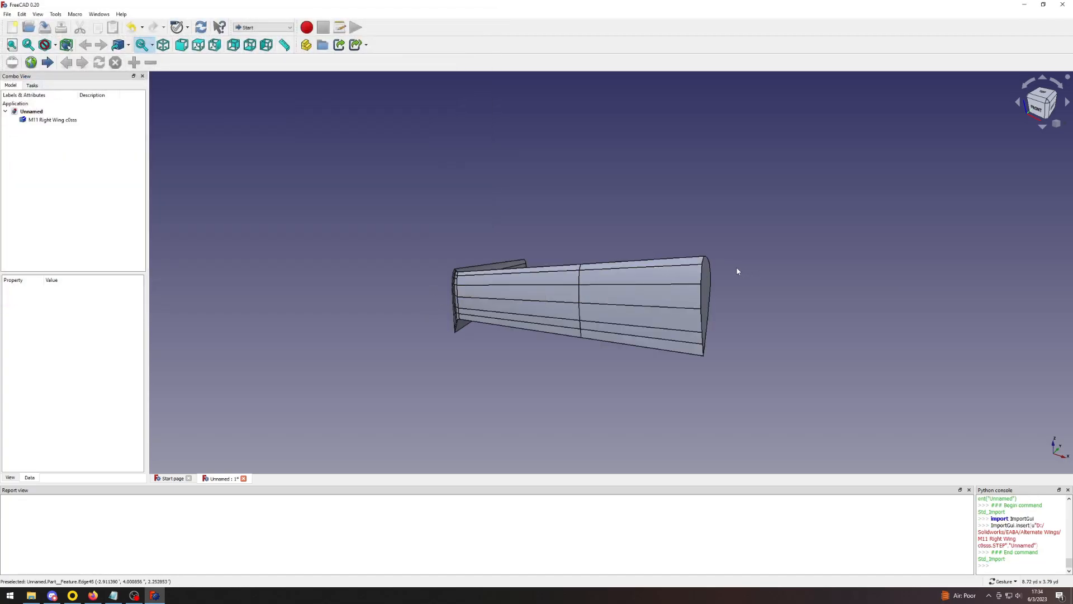
Check the right wing's orientation by comparing oblique views with the standard right view.
left_click_drag(737, 271, 548, 246)
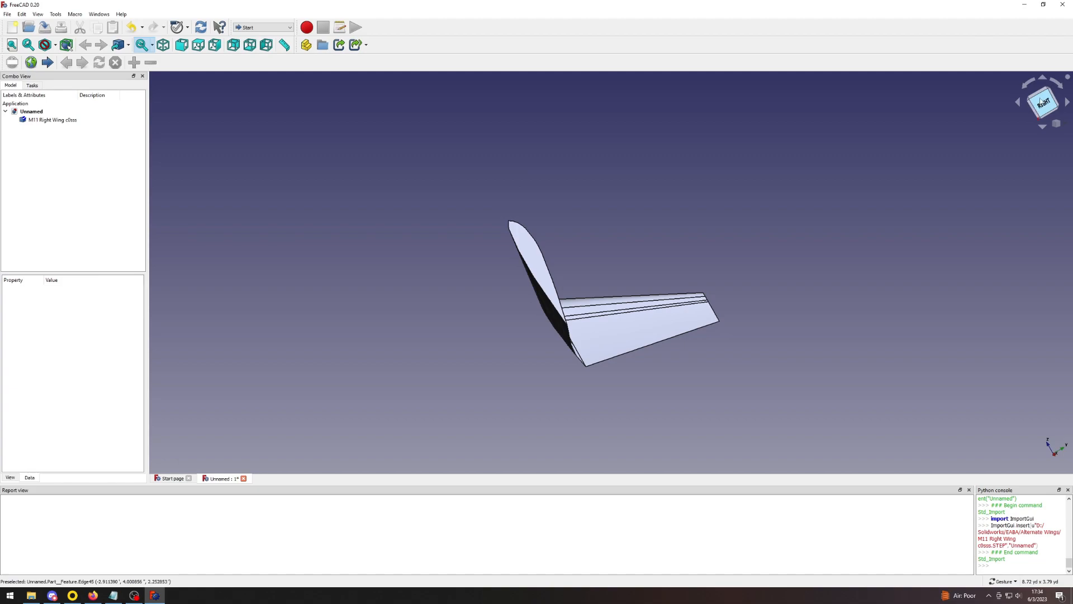
left_click(1043, 103)
left_click_drag(480, 234, 605, 240)
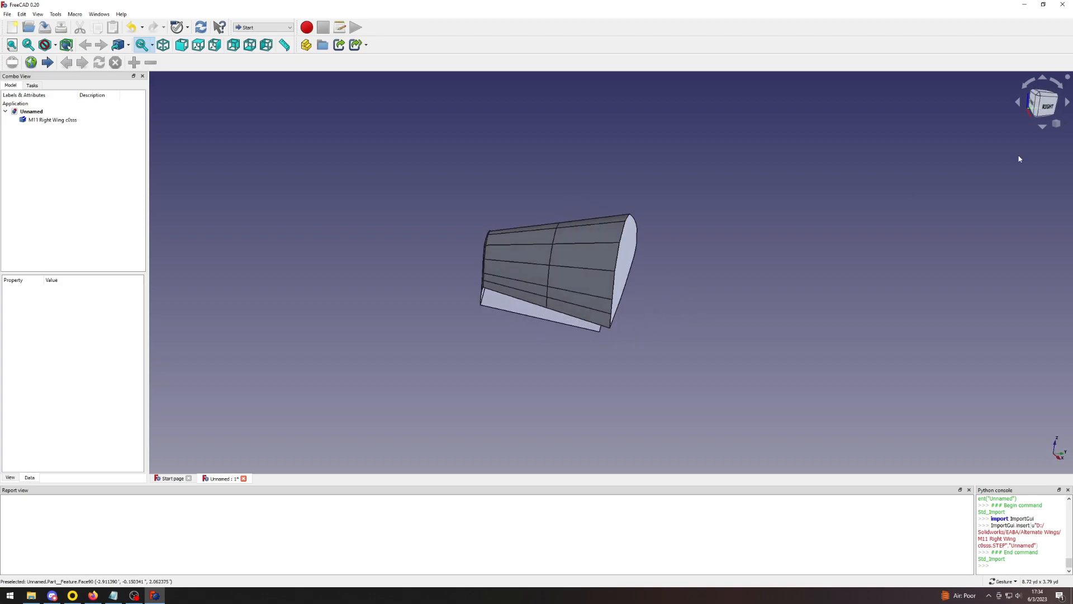
left_click_drag(870, 150, 894, 170)
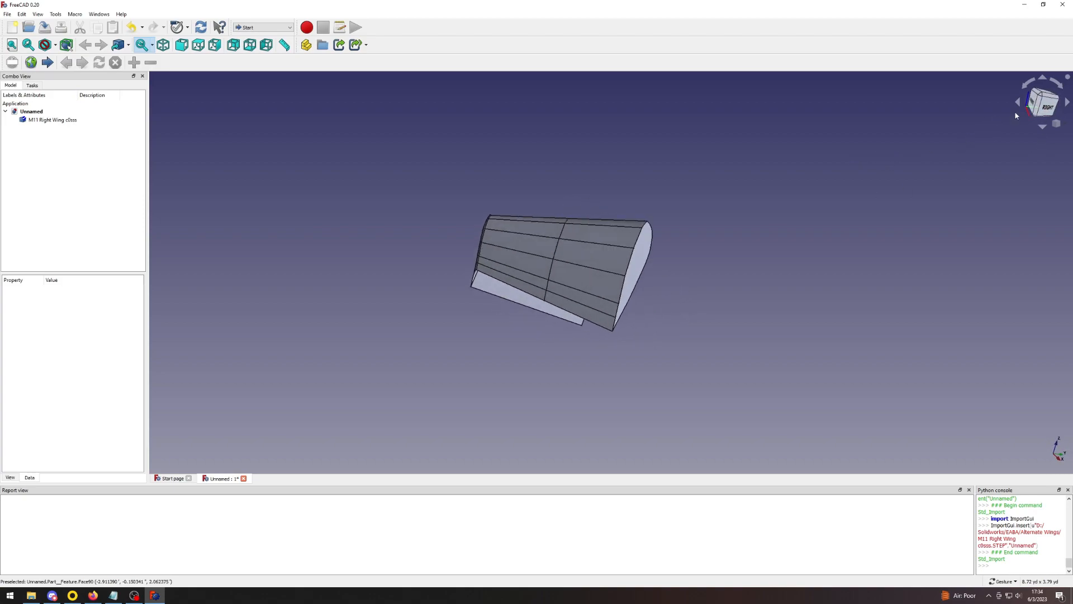
left_click(1048, 108)
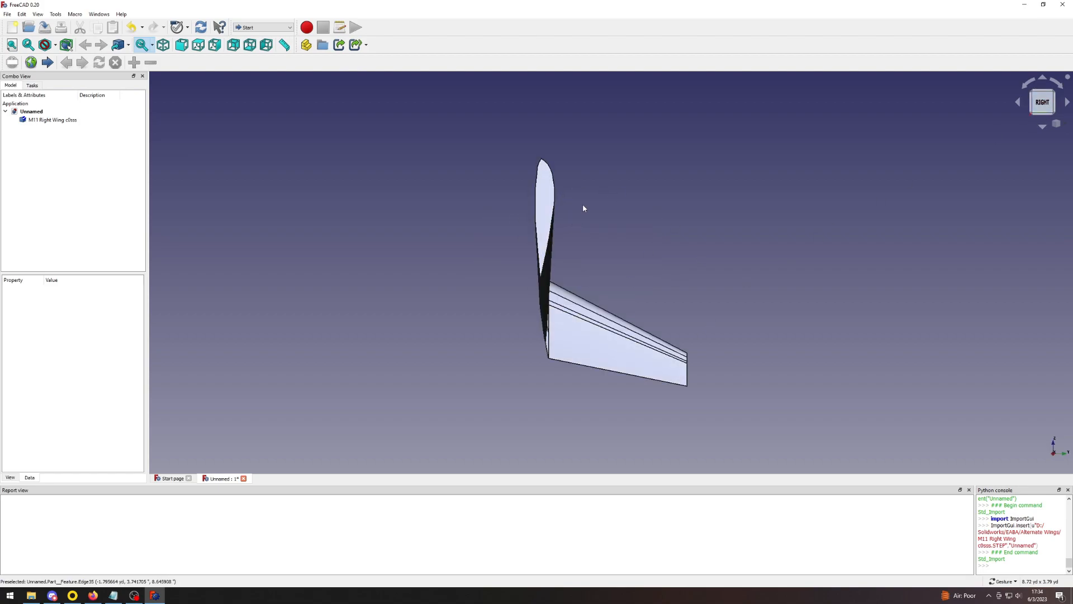
left_click_drag(460, 194, 622, 224)
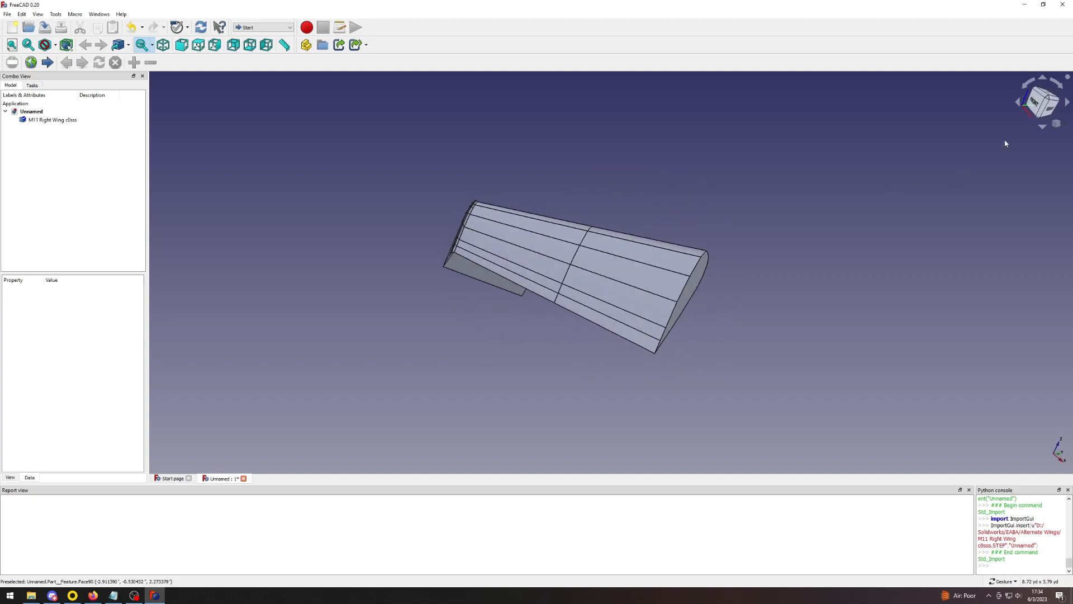
left_click(1052, 106)
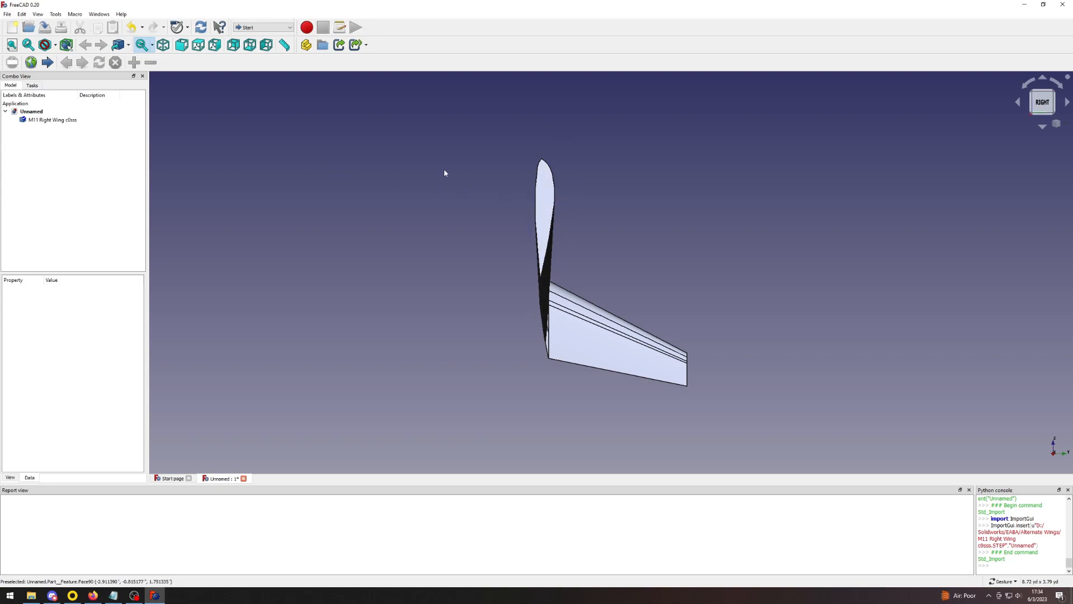
right_click(548, 194)
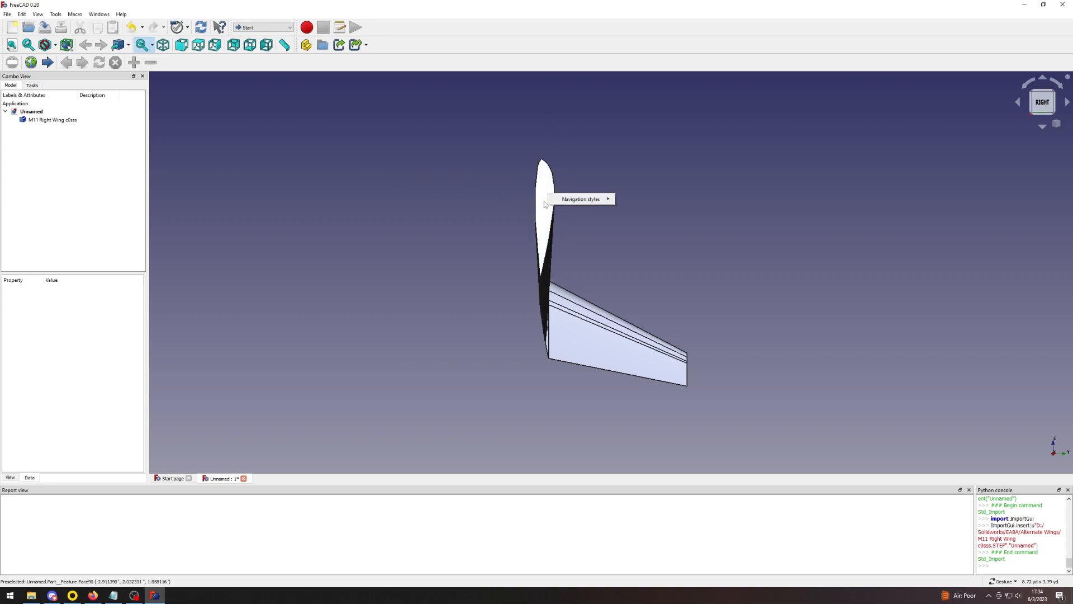
left_click(513, 179)
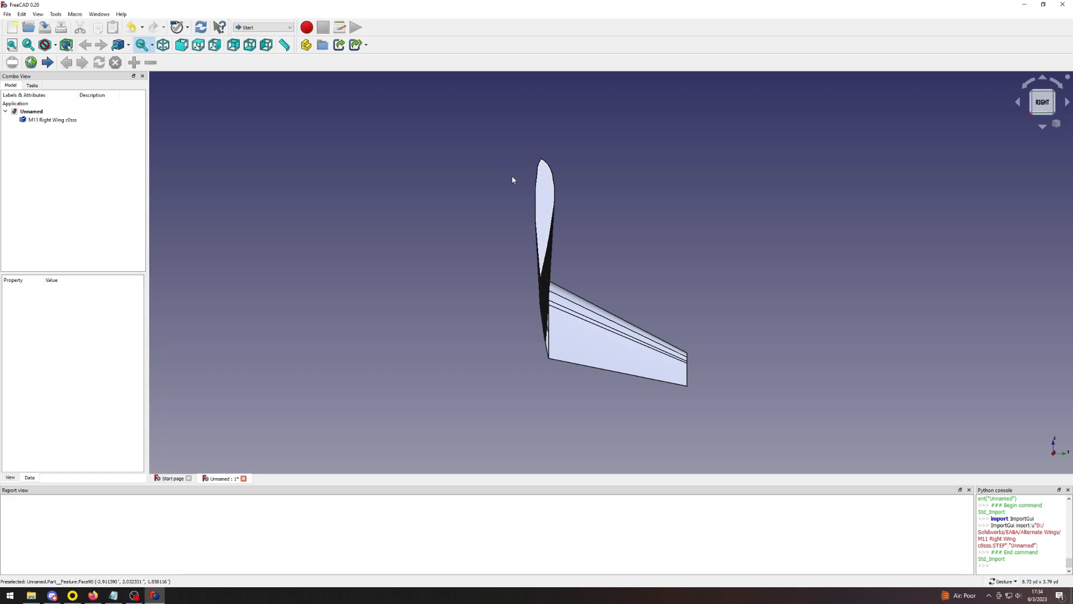
Transform the right wing with a 90° rotation increment, turning it 90° counter-clockwise about the X axis in the right view.
right_click(54, 122)
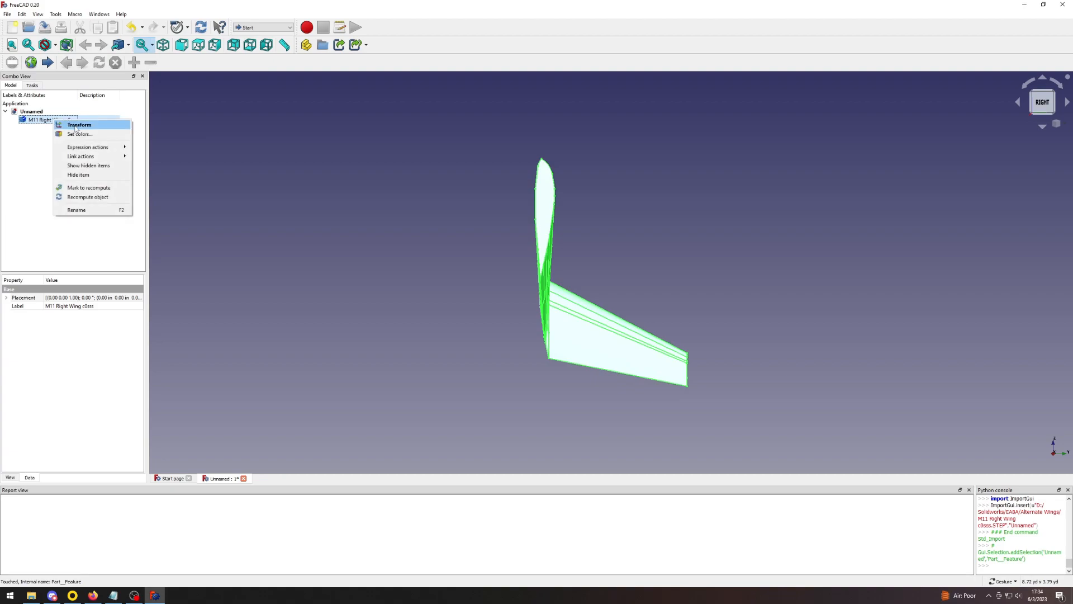
left_click(59, 127)
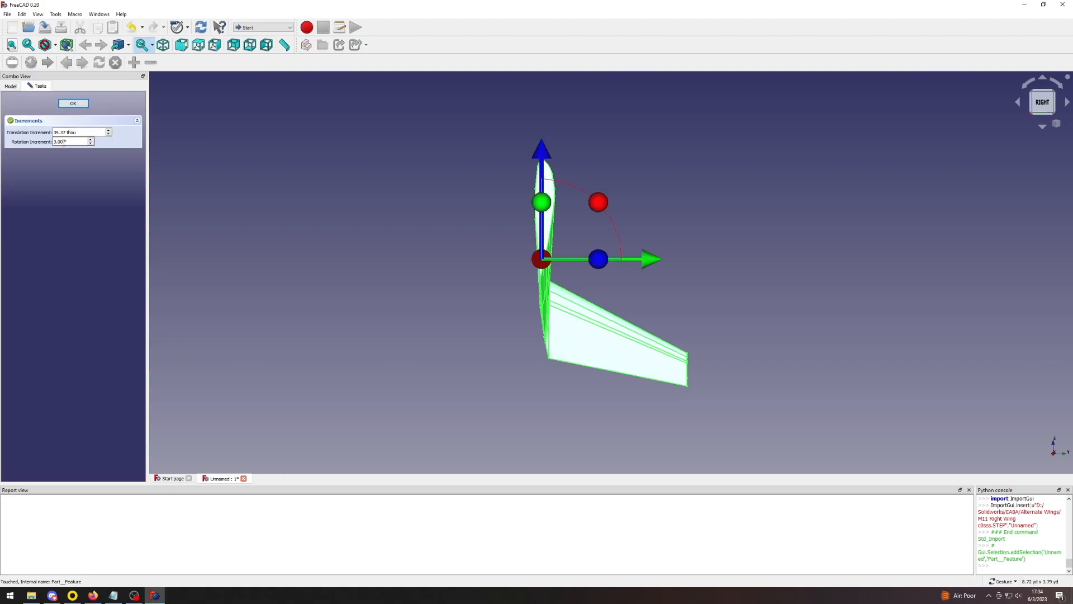
double_click(56, 143)
type("90")
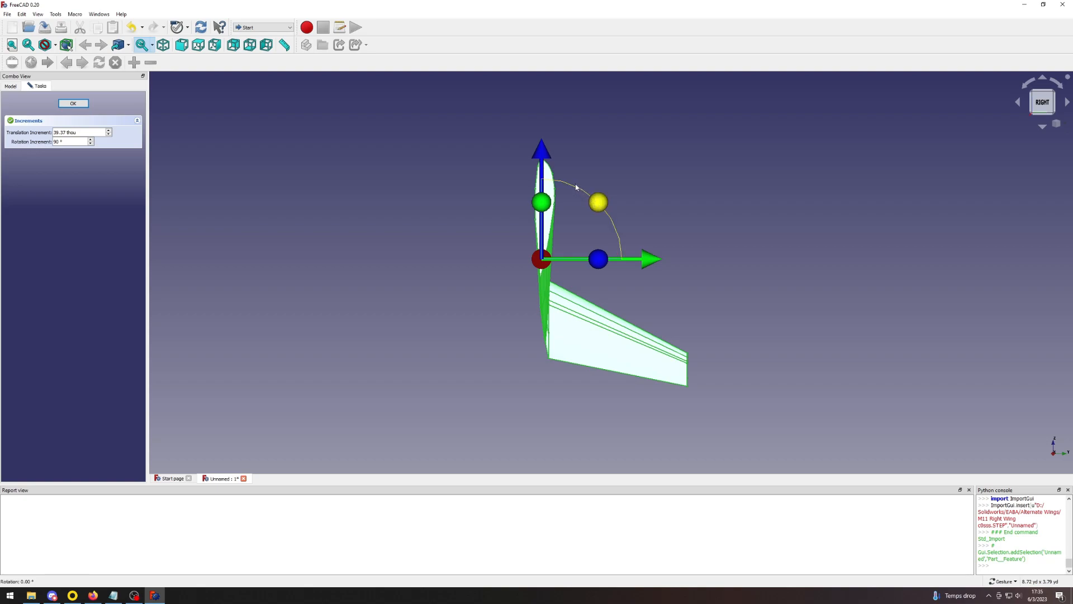
left_click_drag(598, 202, 521, 168)
left_click(553, 348)
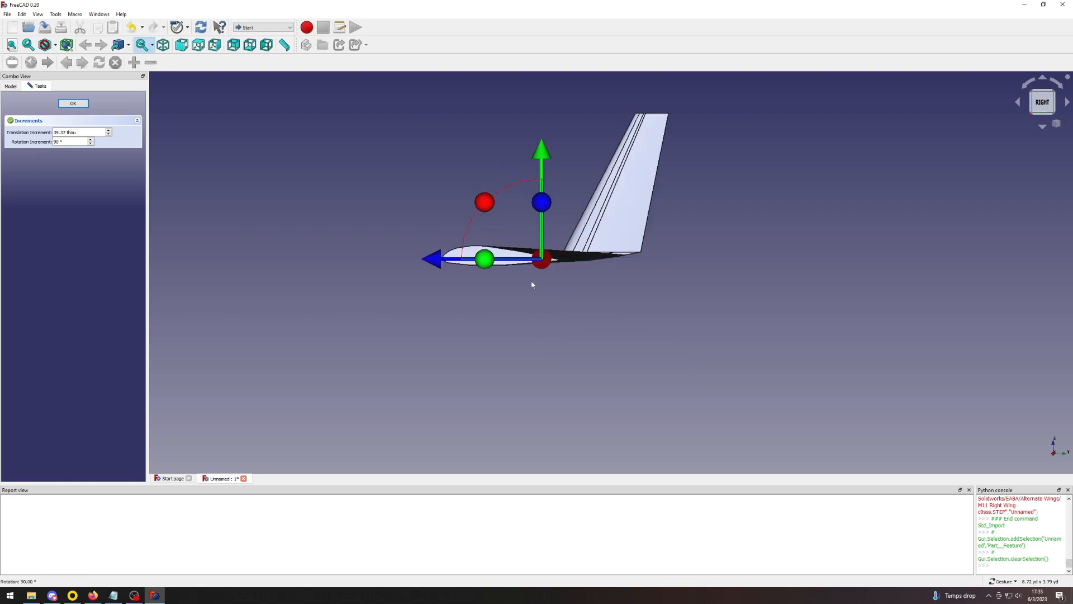
left_click(84, 106)
Transform the right wing with a 3° rotation increment, tilting it clockwise about the X axis in the right view.
left_click_drag(479, 220, 519, 220)
left_click_drag(422, 216, 472, 230)
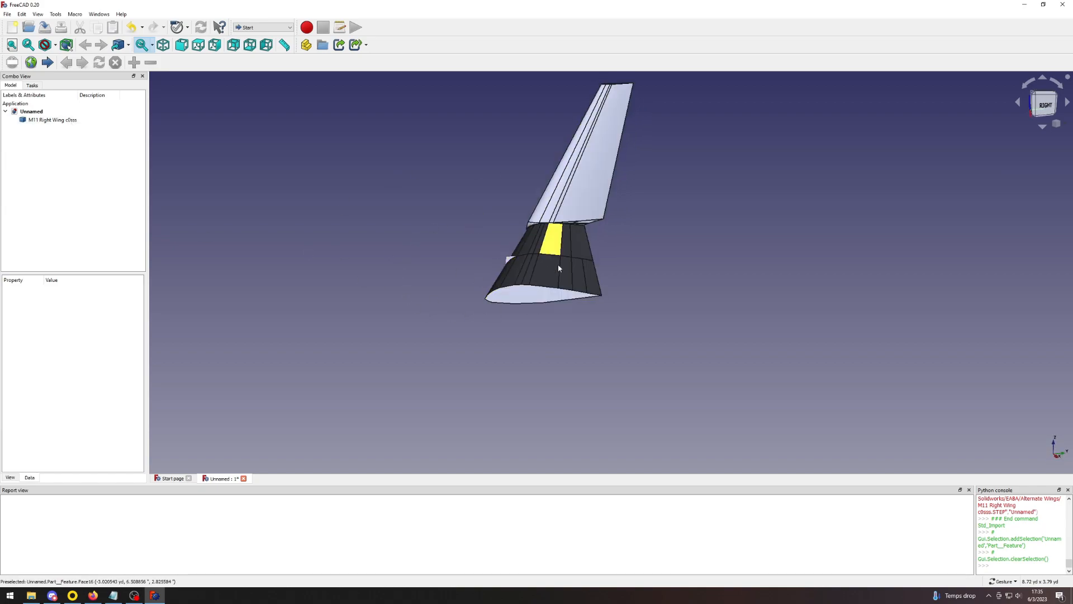
right_click(60, 121)
left_click(77, 126)
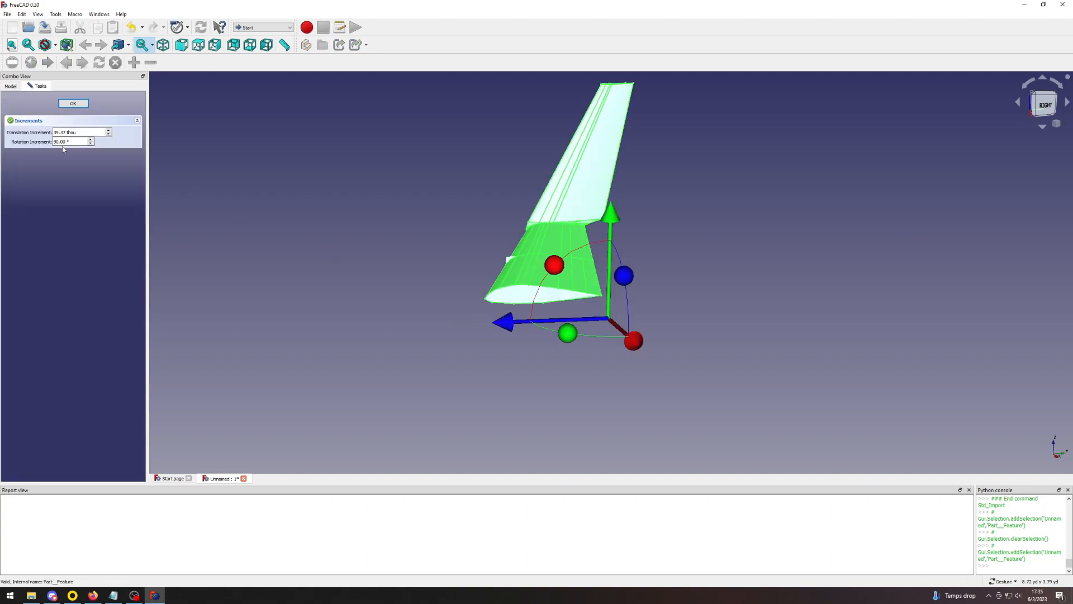
left_click_drag(67, 141, 53, 142)
type("3")
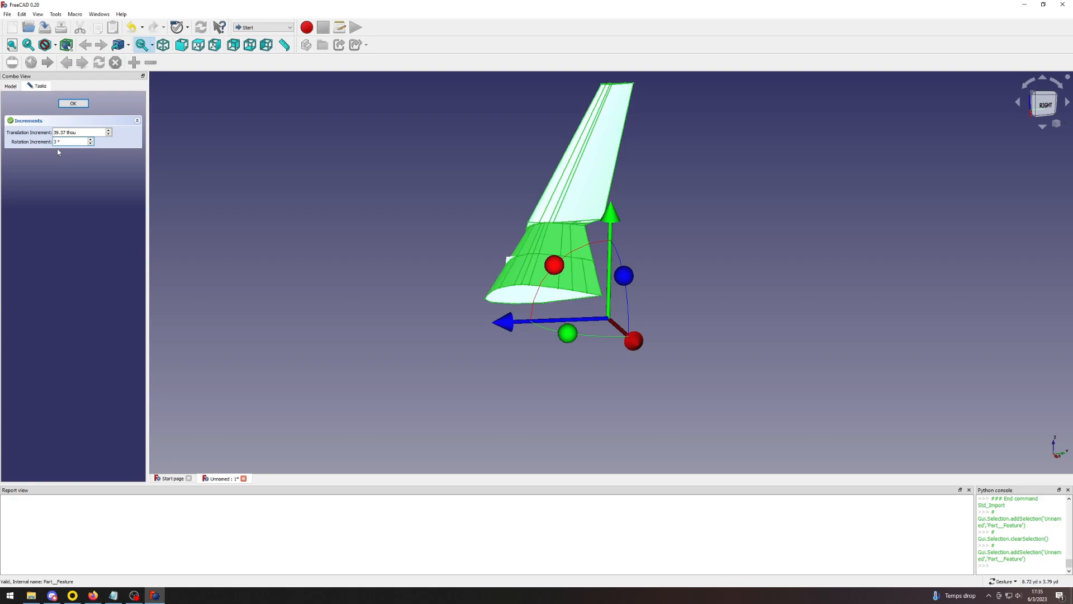
left_click_drag(557, 269, 561, 268)
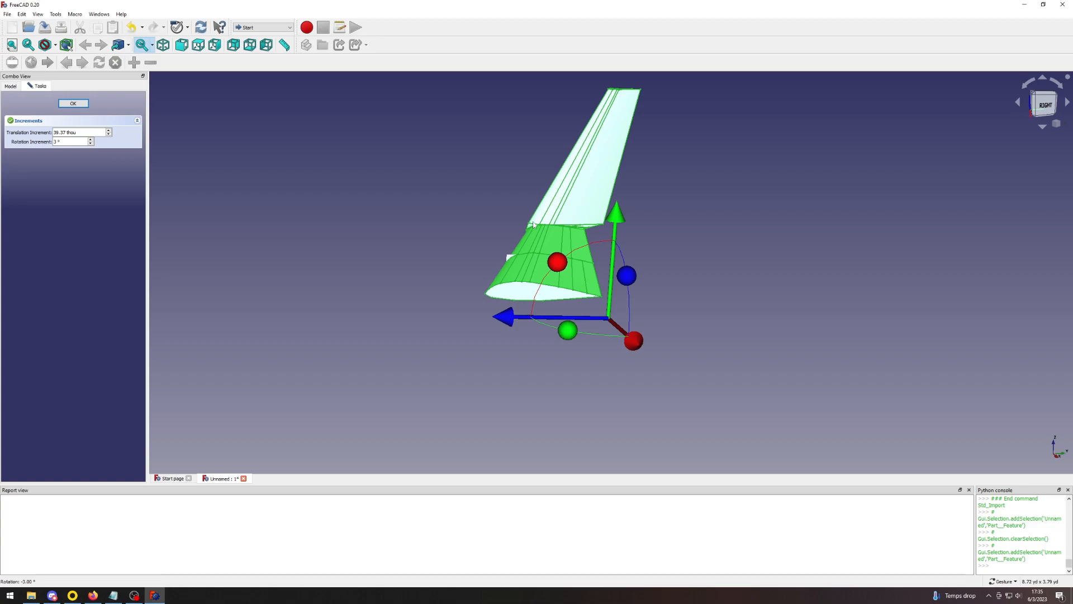
left_click(443, 261)
left_click_drag(445, 273, 431, 246)
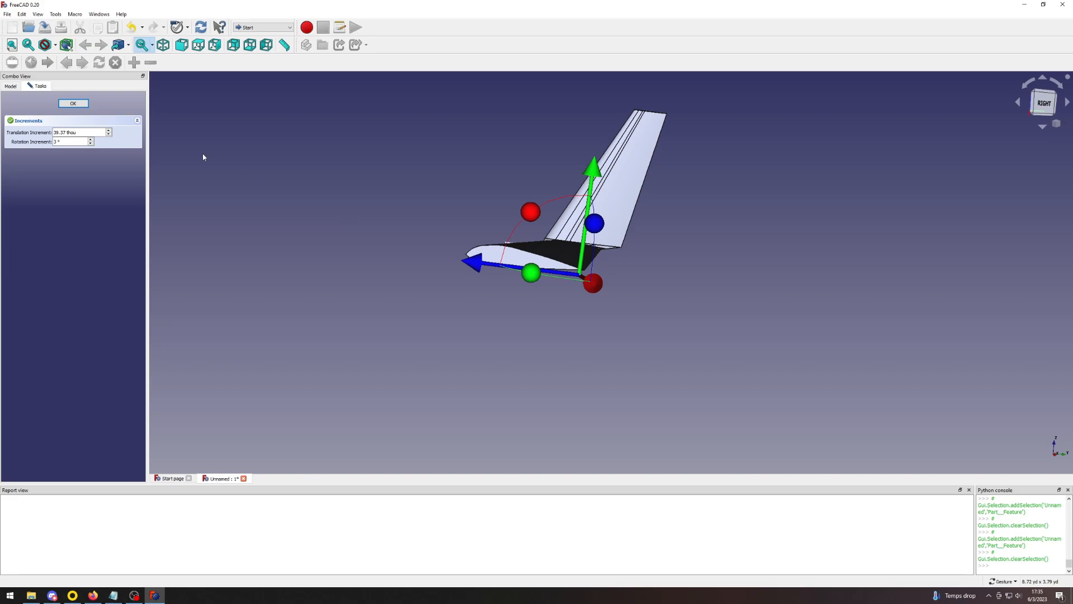
left_click(73, 103)
Switch to the Part workbench and add a cube to the wing document.
left_click_drag(493, 215, 670, 274)
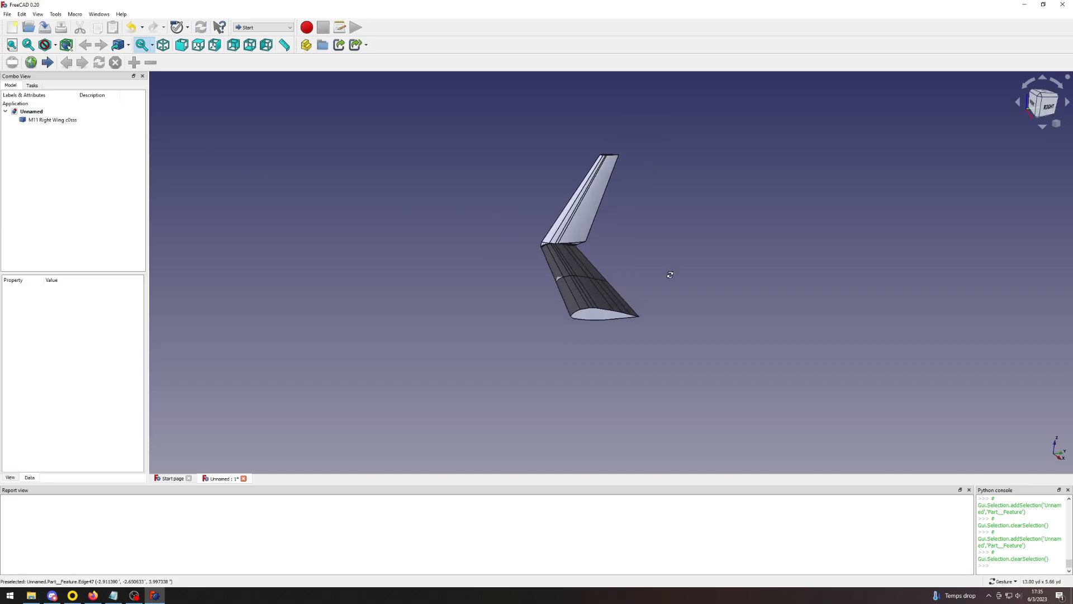
scroll(604, 320, "up", 3)
scroll(605, 320, "down", 4)
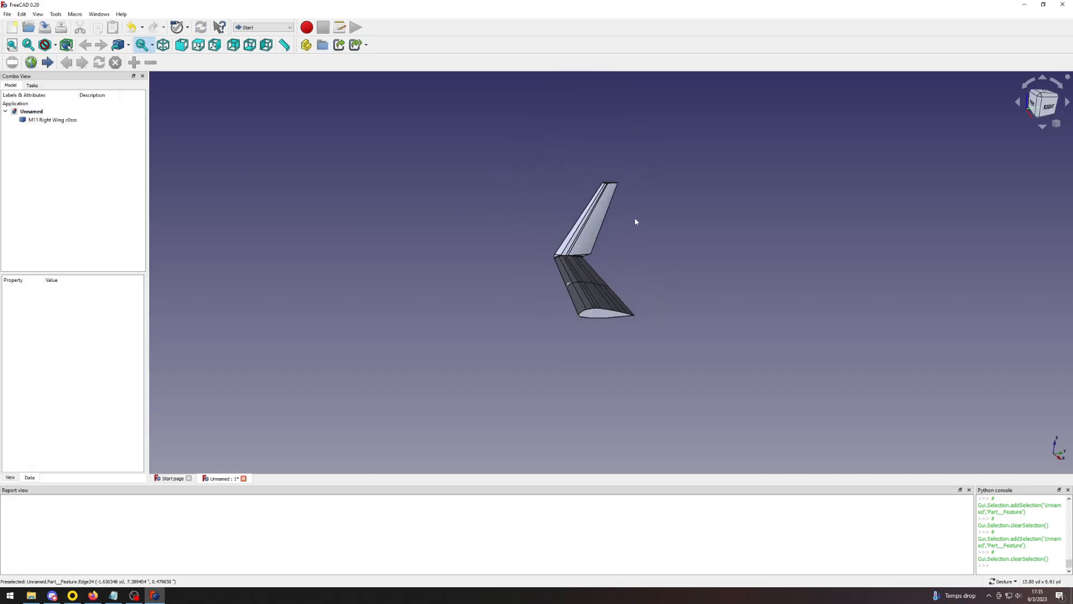
scroll(657, 165, "up", 1)
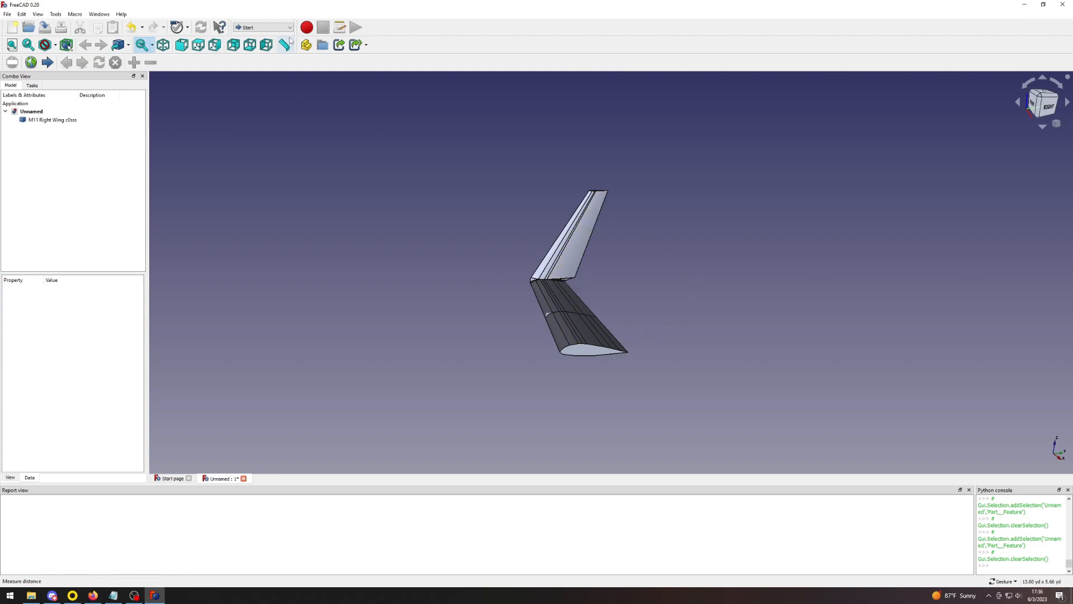
left_click(258, 29)
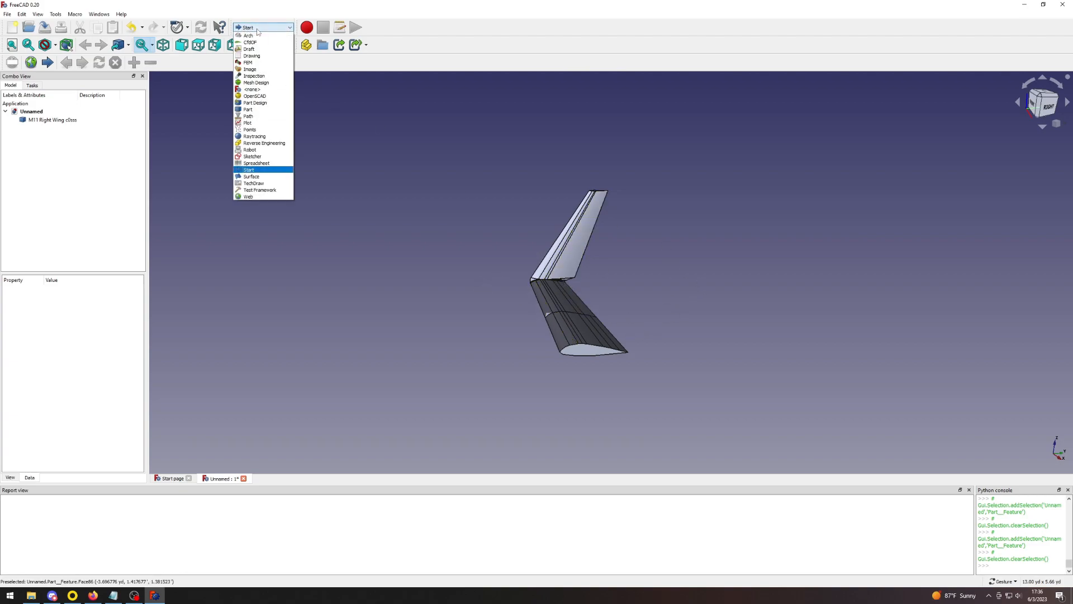
left_click(250, 110)
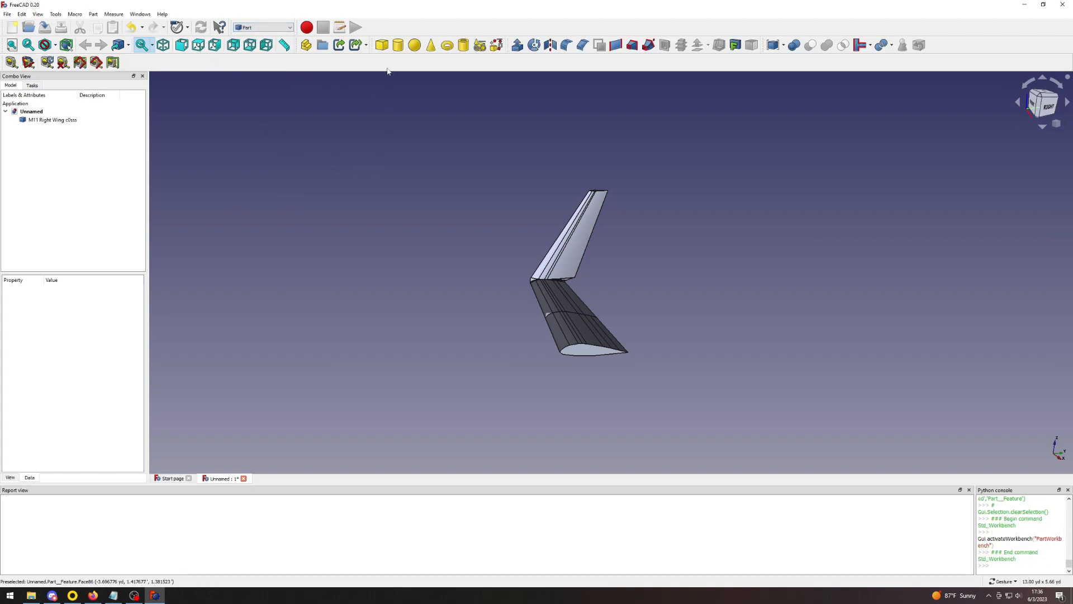
left_click(383, 45)
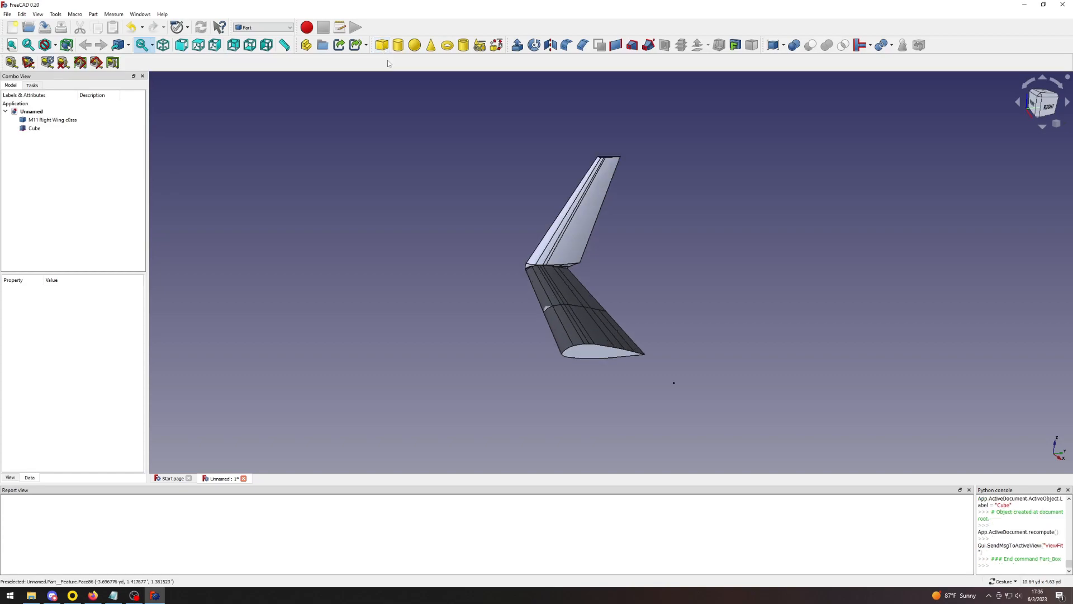
scroll(648, 386, "up", 5)
scroll(640, 394, "up", 10)
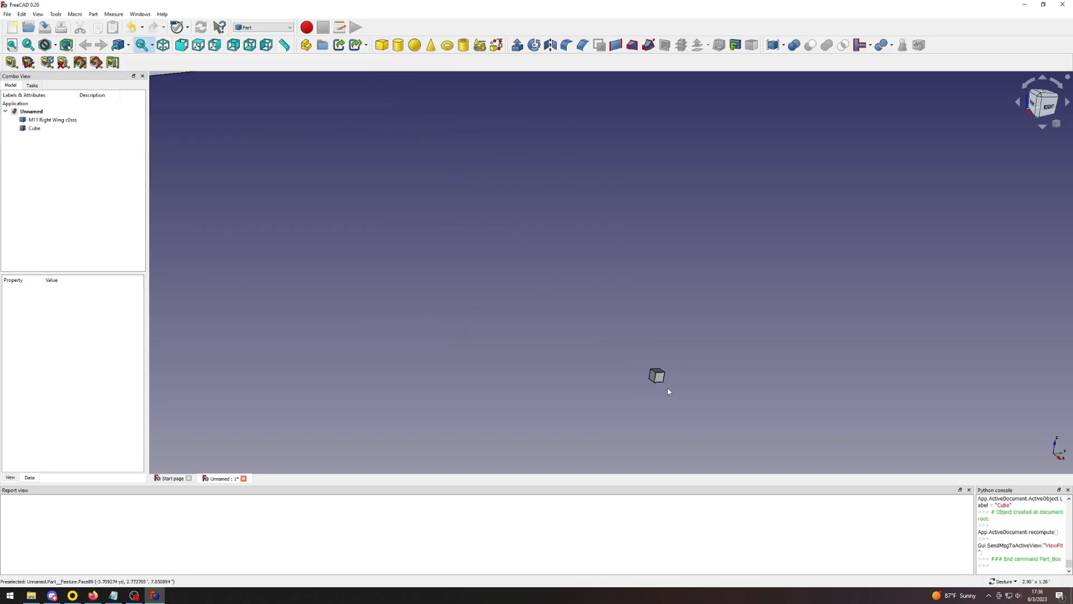
scroll(632, 361, "down", 20)
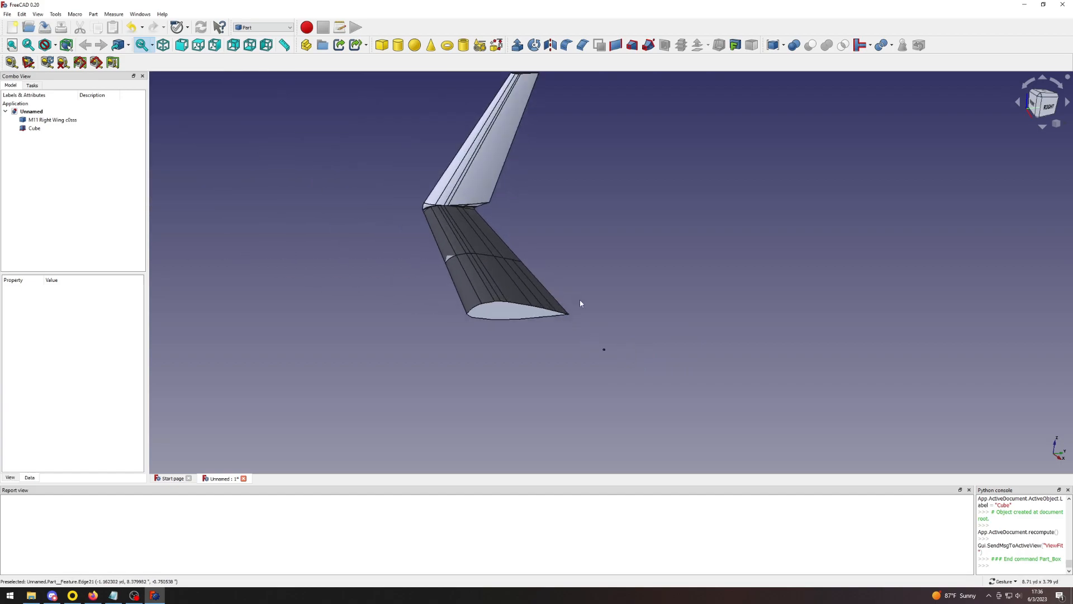
scroll(575, 297, "up", 2)
Edit the cube, setting its length to 8.31 yd and its width to 32.81 yd.
right_click(35, 128)
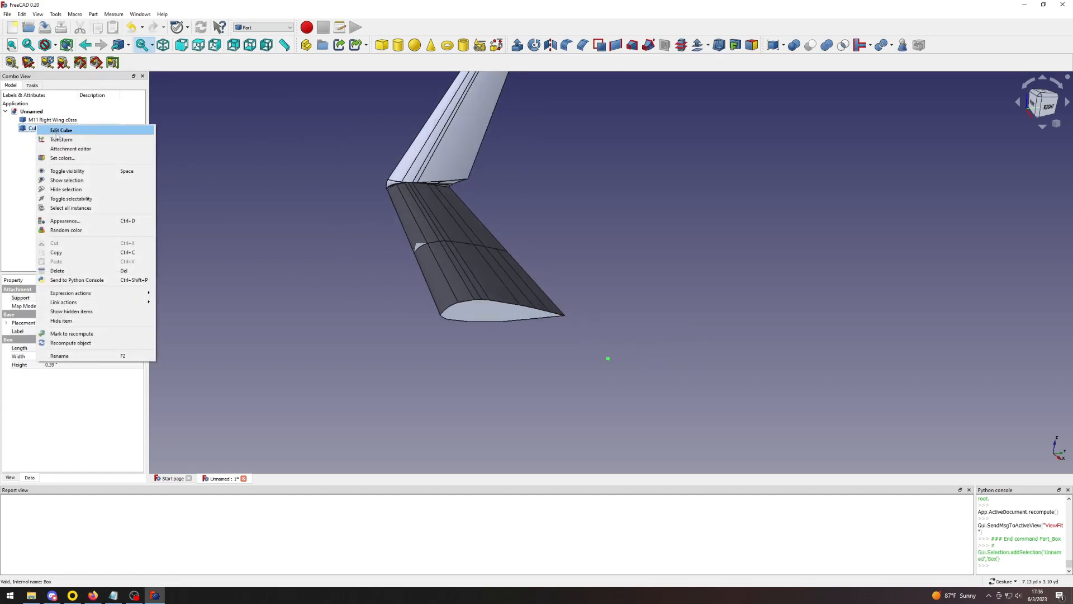
left_click(60, 130)
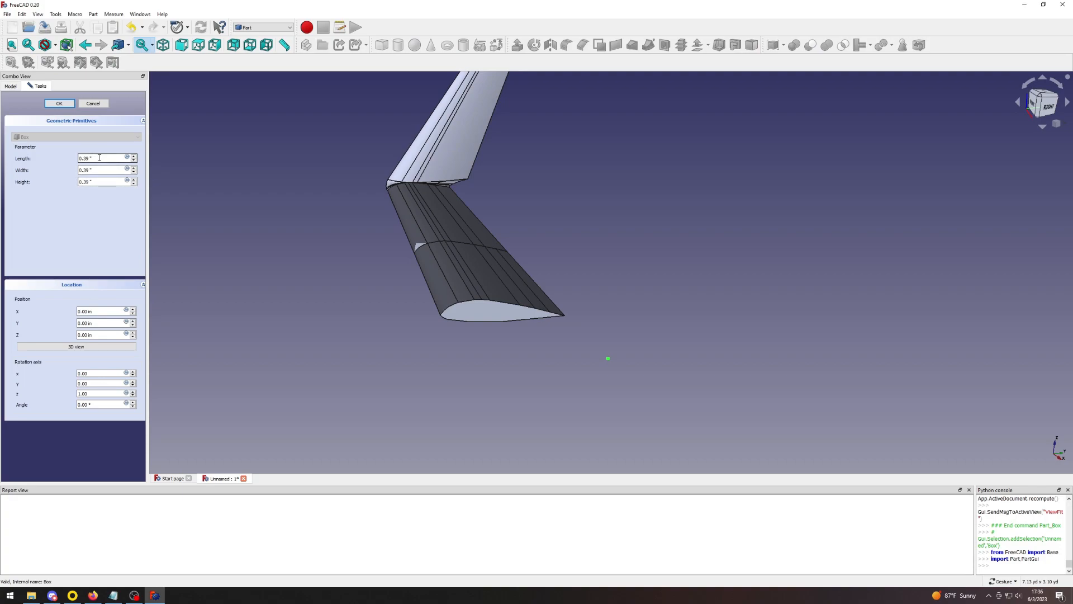
left_click_drag(100, 159, 83, 158)
scroll(354, 261, "down", 4)
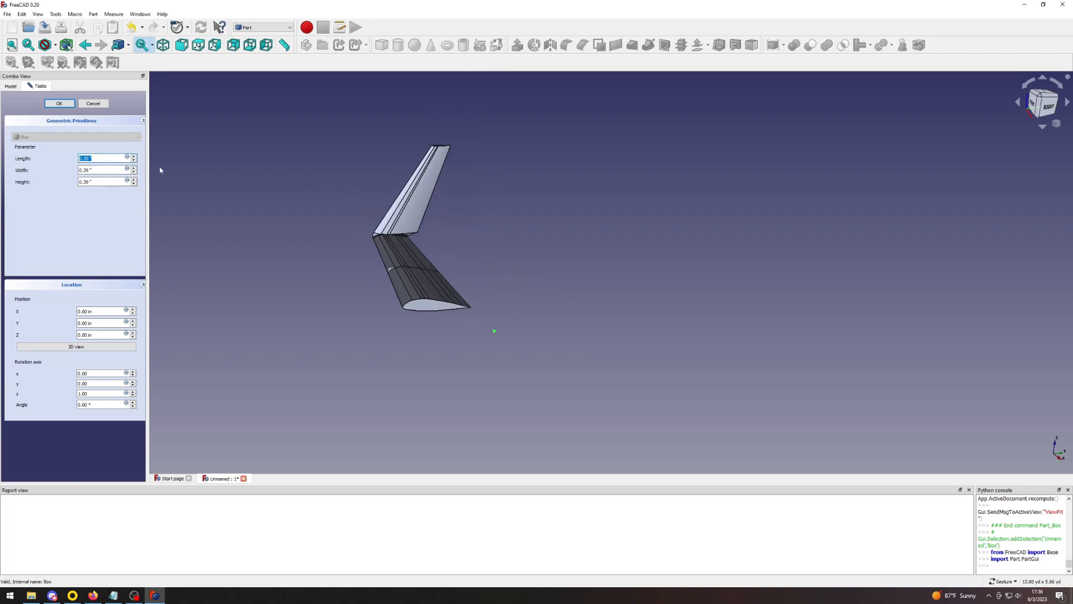
type("8.31yd")
key("Tab")
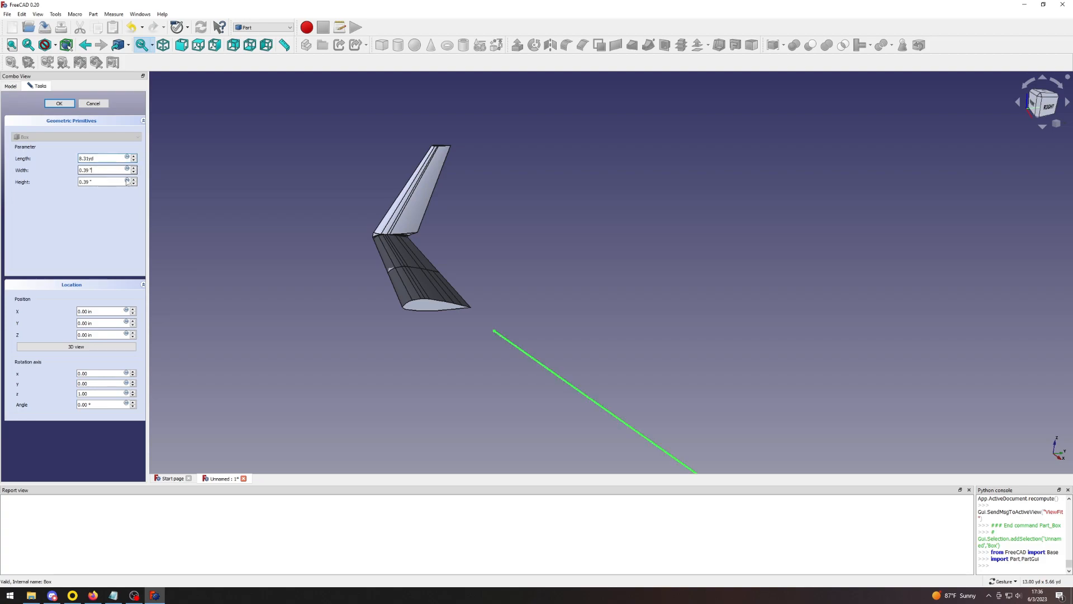
scroll(515, 371, "down", 5)
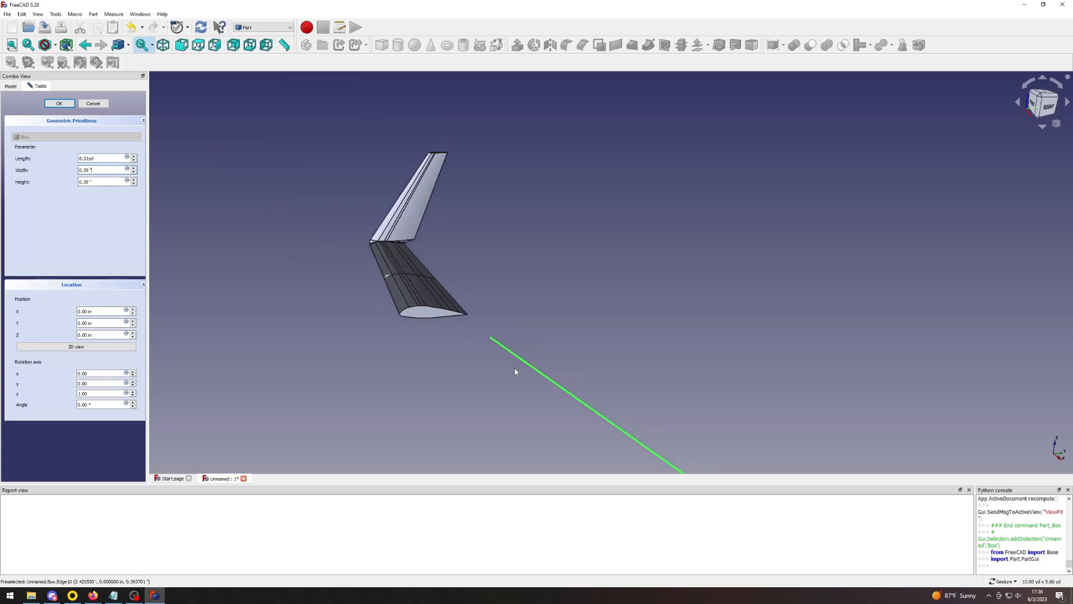
left_click_drag(108, 170, 16, 177)
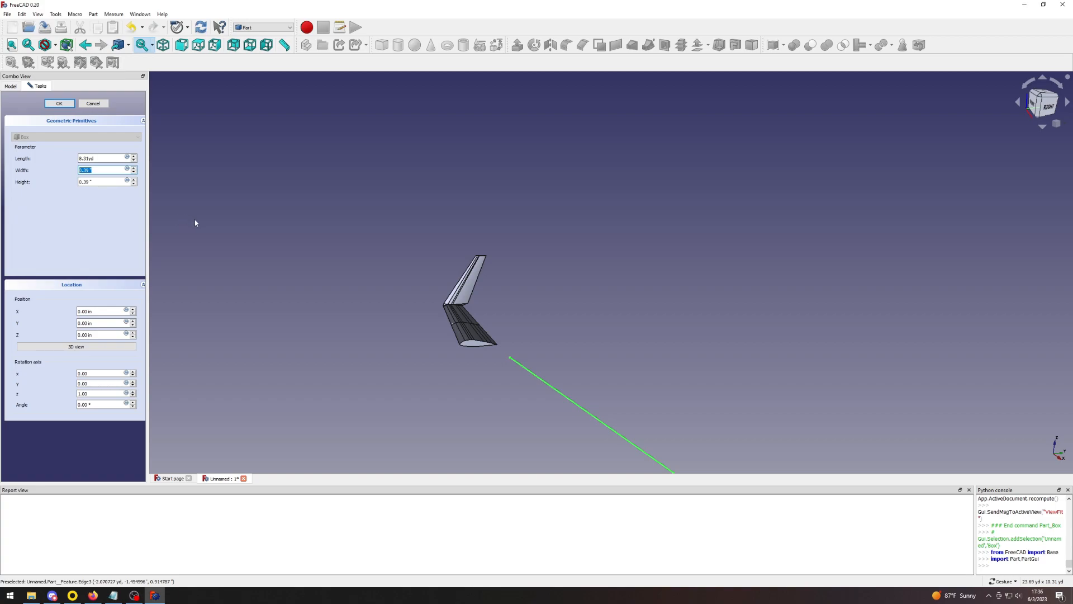
type("3")
Try 32.81 yd for the cube's height, settle on 14.22 yd and apply the dimensions.
left_click(102, 182)
scroll(562, 341, "up", 2)
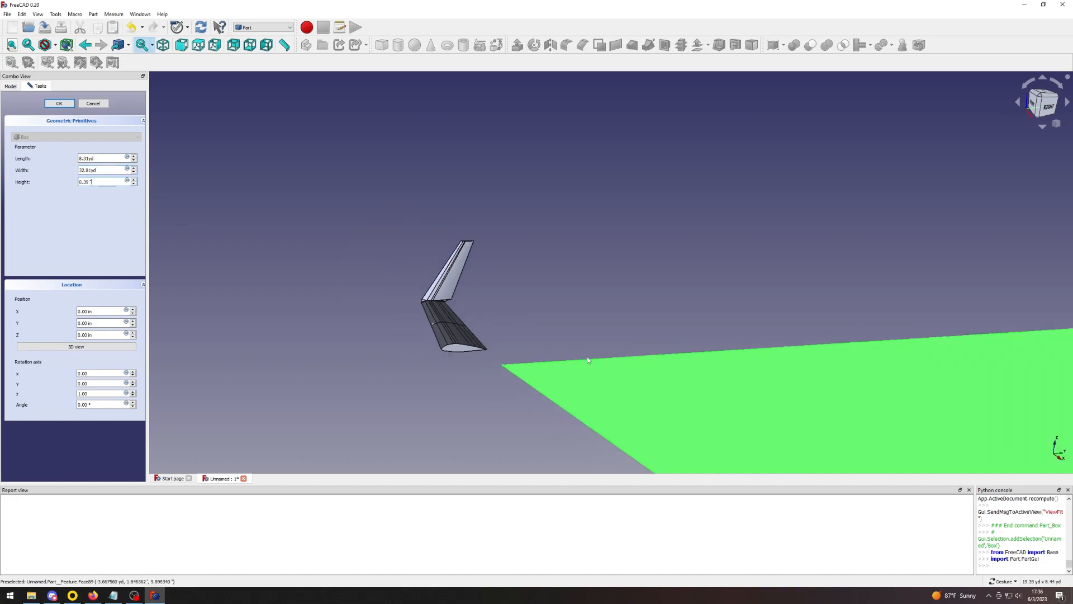
scroll(588, 358, "down", 5)
scroll(720, 374, "down", 3)
scroll(921, 399, "up", 1)
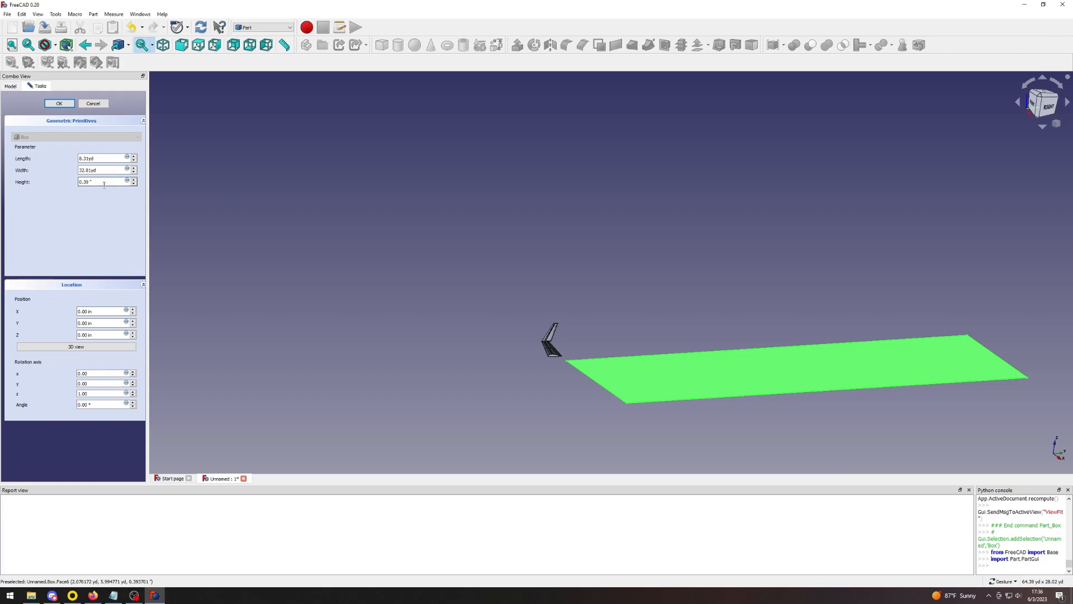
left_click_drag(91, 183, 61, 183)
type("32.81yd")
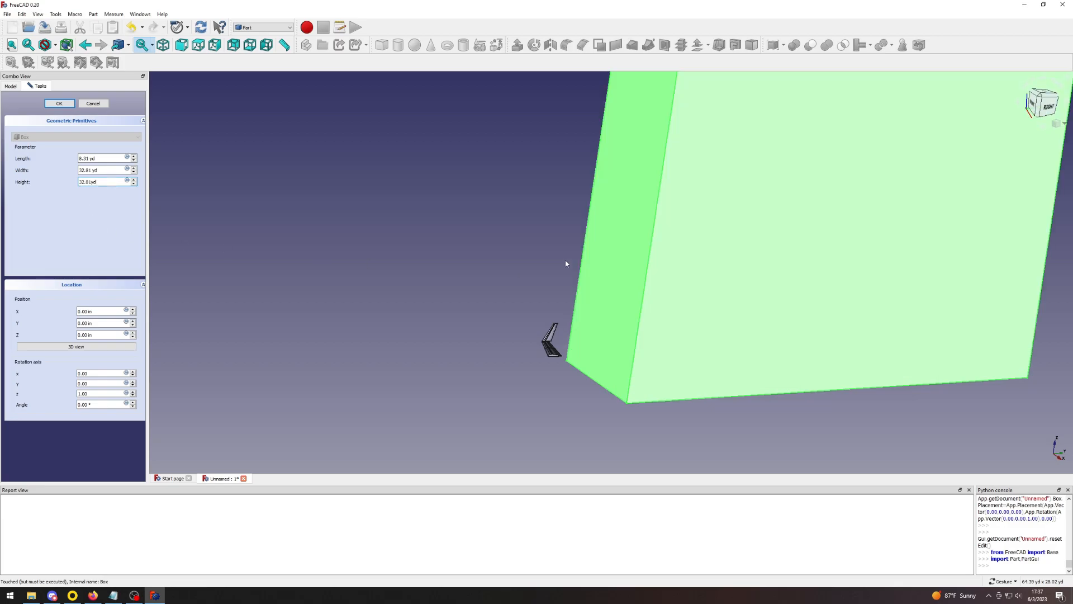
key("Return")
Examine the resized cube's proportions and its placement beside the wing from several front angles.
mouse_move(630, 359)
left_mouse_down()
mouse_move(659, 378)
mouse_move(659, 325)
mouse_move(820, 284)
mouse_move(826, 295)
left_mouse_up()
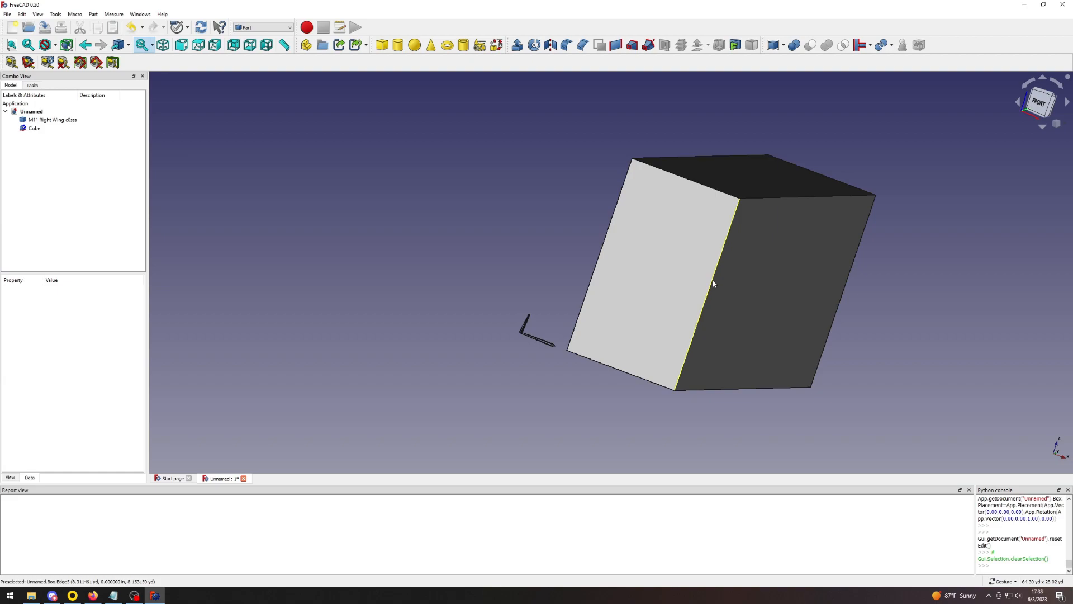
left_click_drag(713, 283, 767, 301)
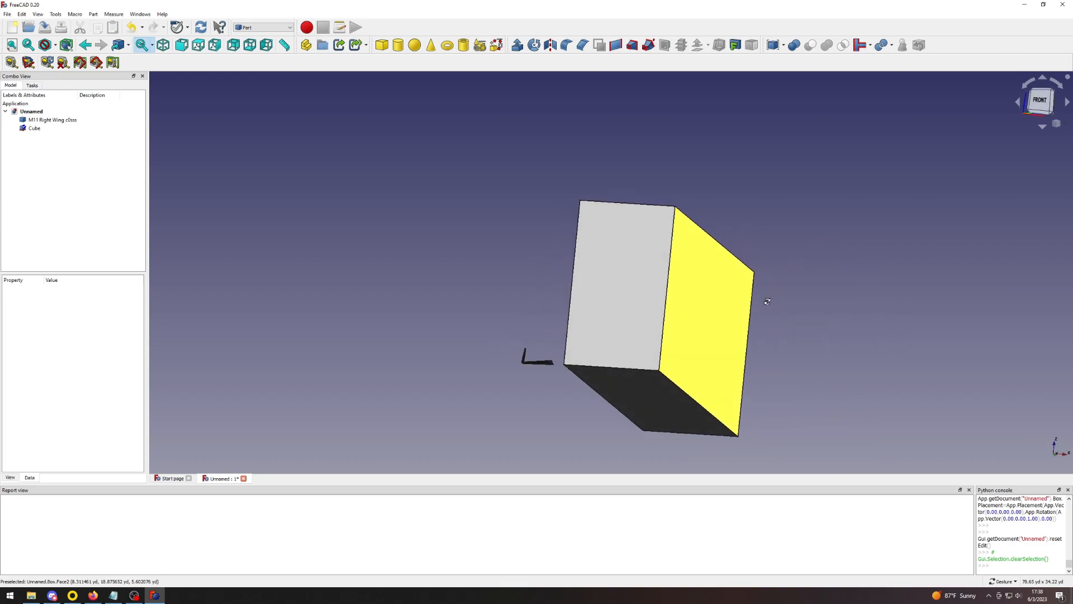
left_click_drag(557, 275, 530, 306)
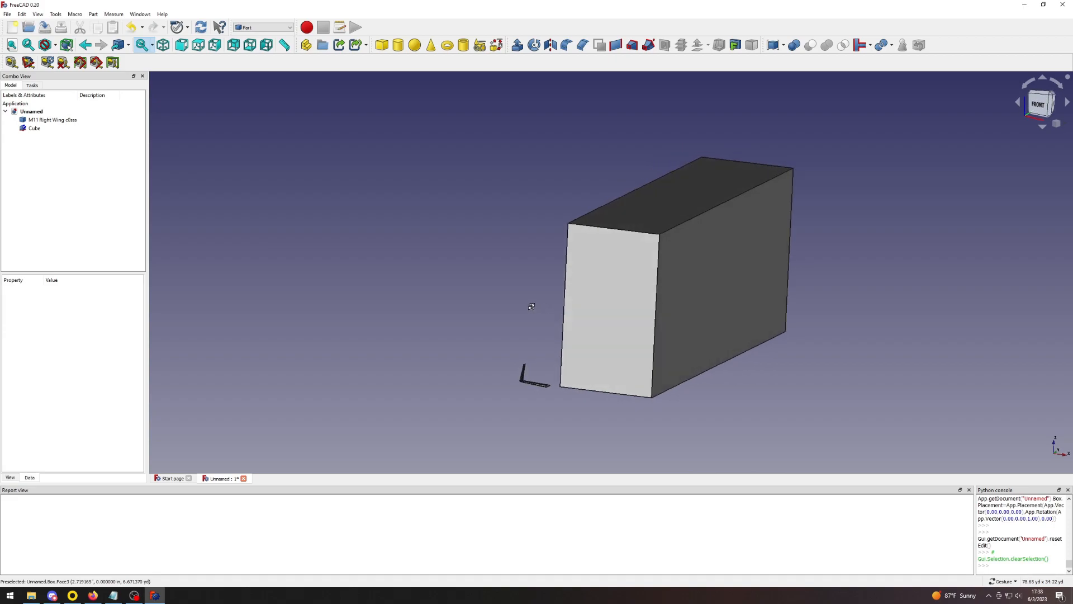
scroll(584, 390, "up", 2)
scroll(662, 375, "down", 2)
left_click_drag(663, 371, 697, 360)
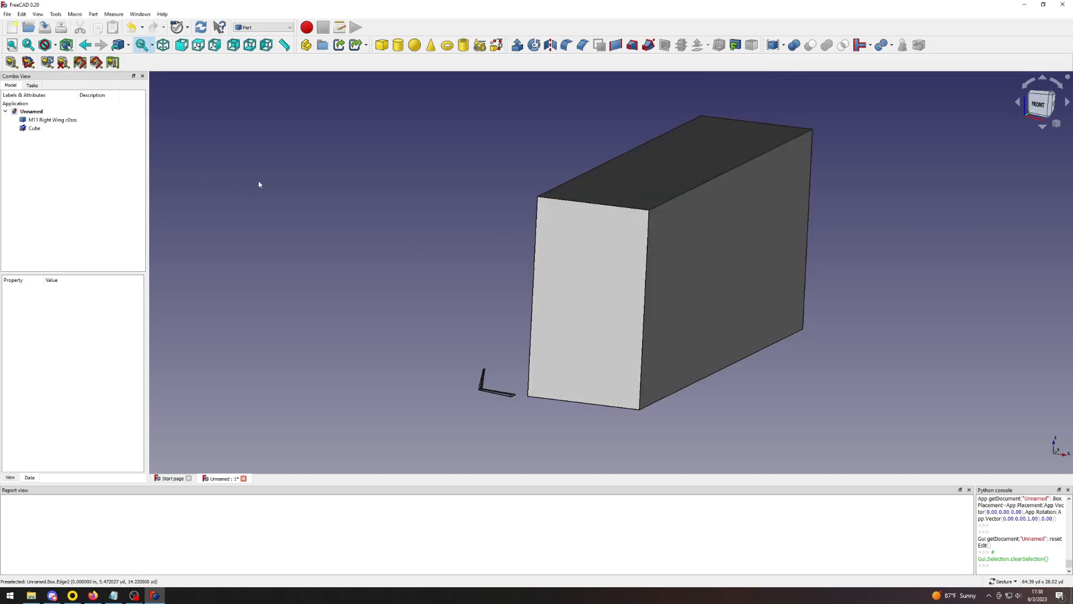
scroll(704, 290, "up", 2)
scroll(514, 280, "up", 2)
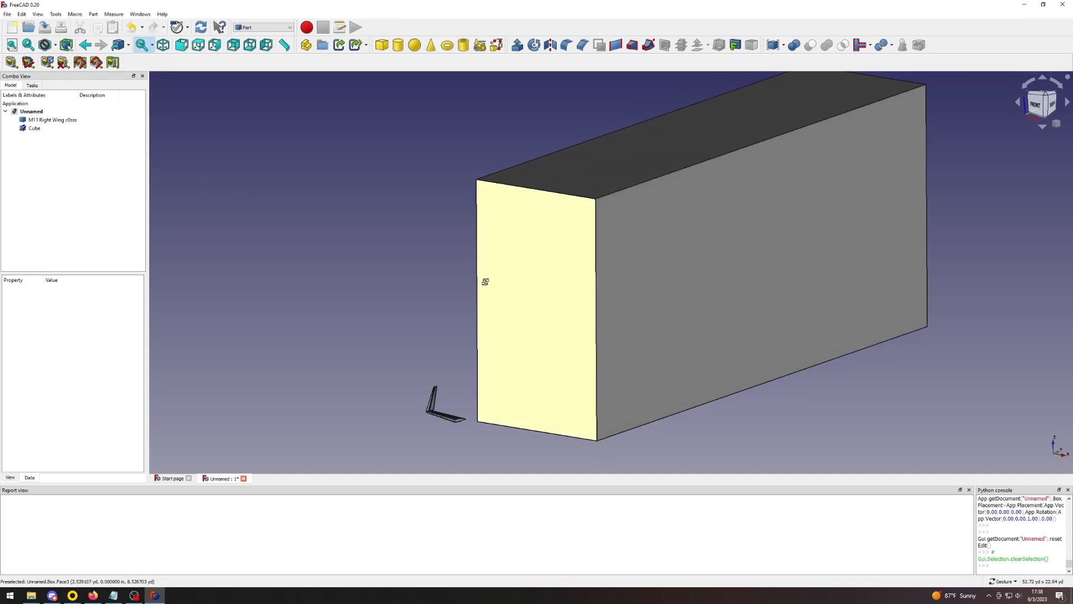
Reopen the cube for editing and set its X position to -9.3 yd.
left_click(44, 132)
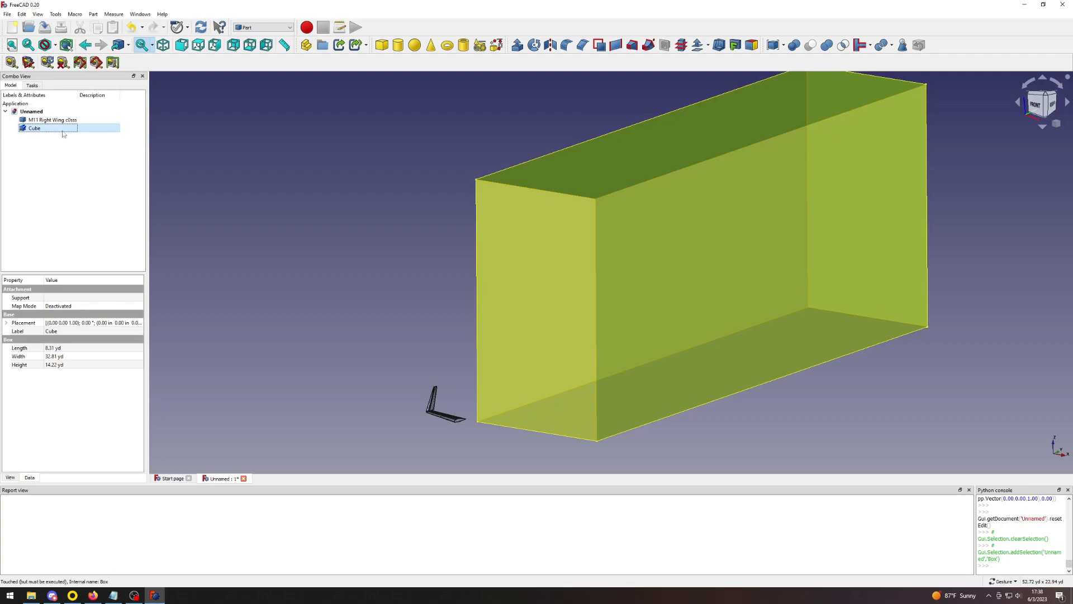
right_click(60, 129)
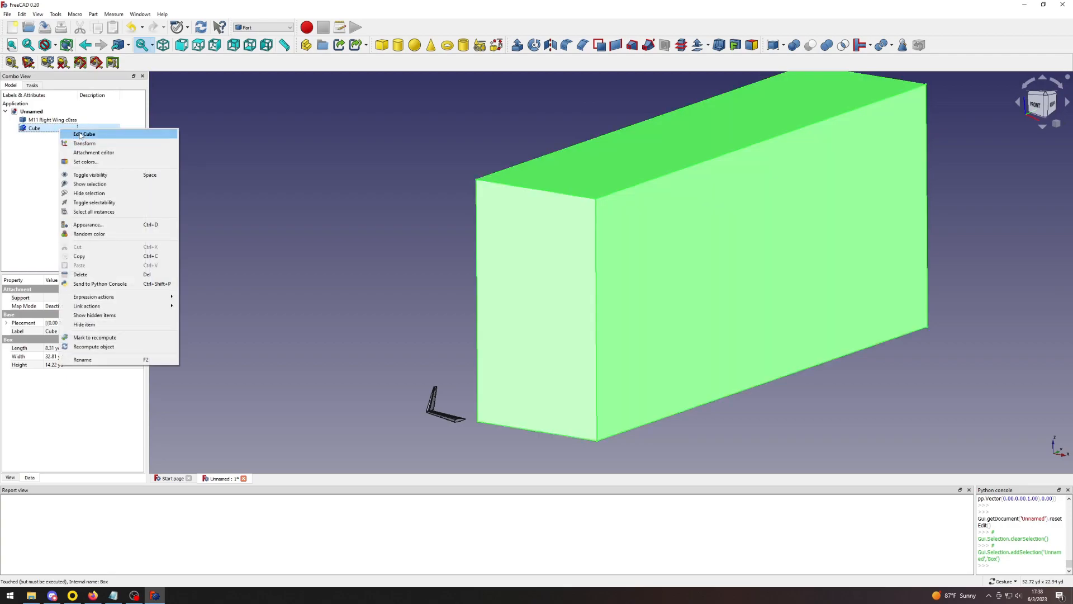
left_click(81, 134)
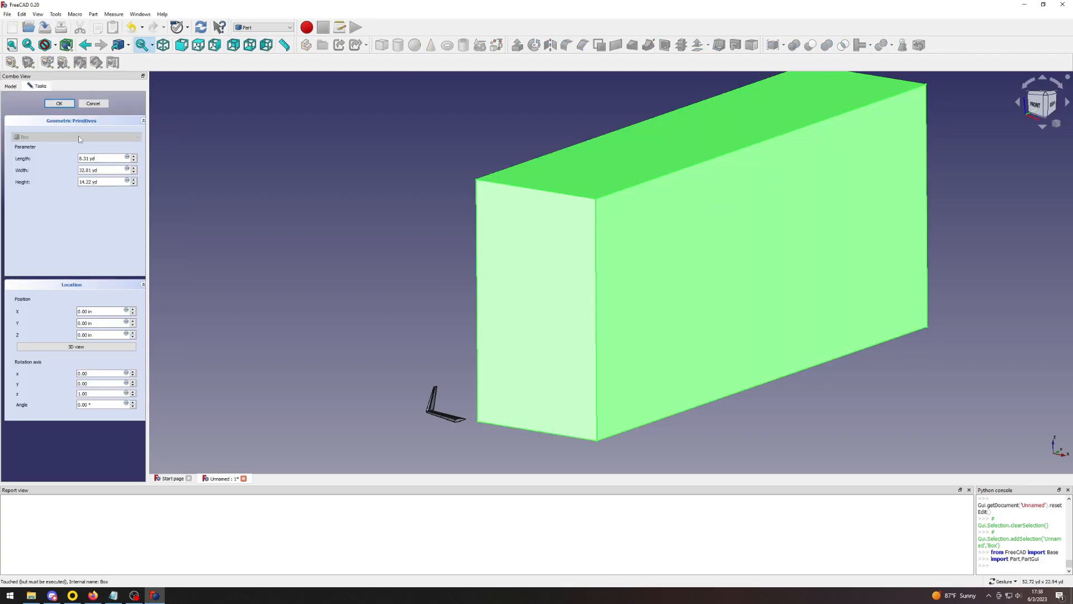
left_click(85, 311)
left_click_drag(101, 308, 70, 306)
key("Tab")
scroll(406, 413, "down", 3)
scroll(447, 414, "up", 8)
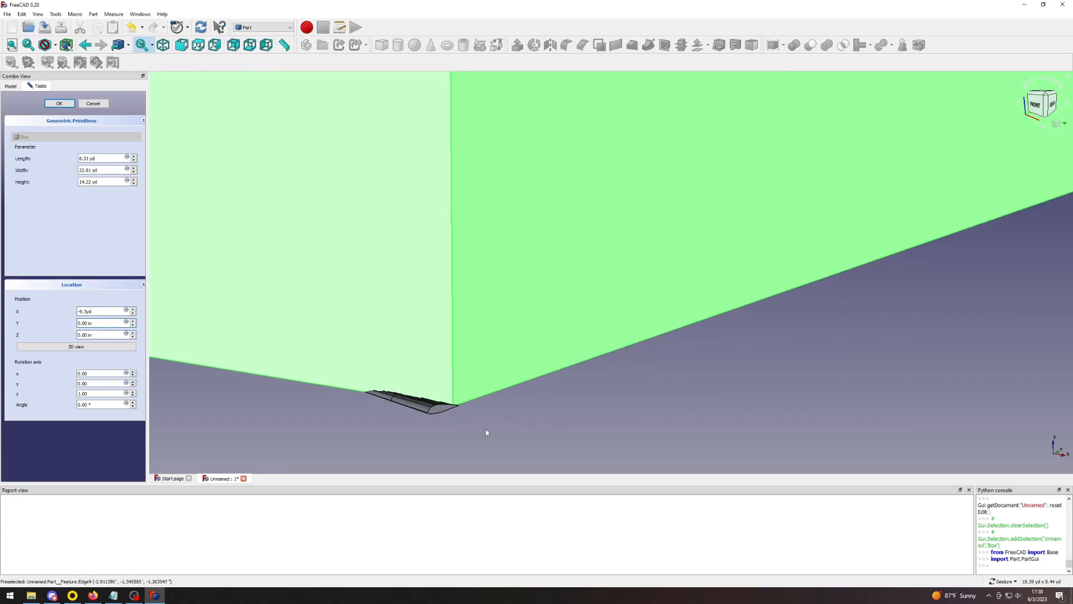
Examine how the cube's side face and lower edge line up with the wing root from front and oblique views.
left_click_drag(460, 404, 473, 446)
scroll(421, 422, "down", 6)
left_click_drag(293, 336, 352, 304)
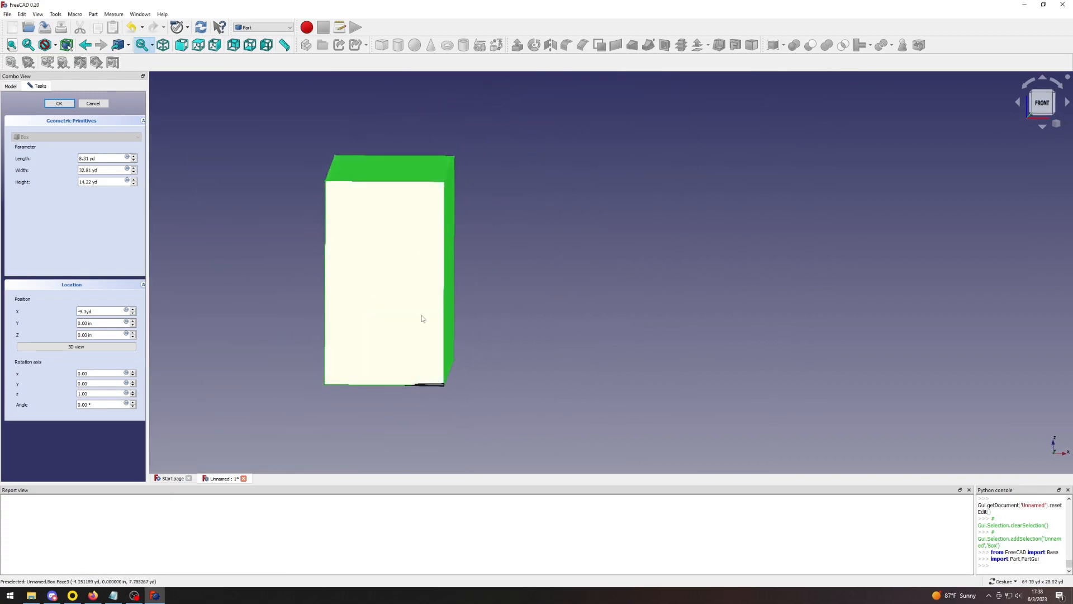
scroll(441, 379, "down", 2)
scroll(441, 379, "up", 3)
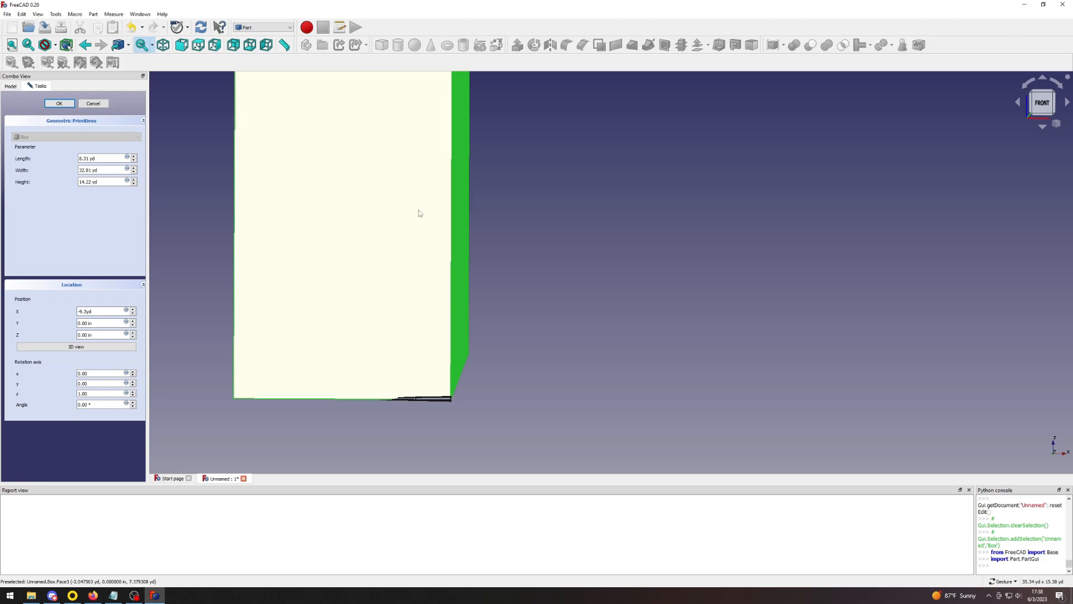
left_click_drag(529, 393, 481, 421)
scroll(439, 445, "up", 3)
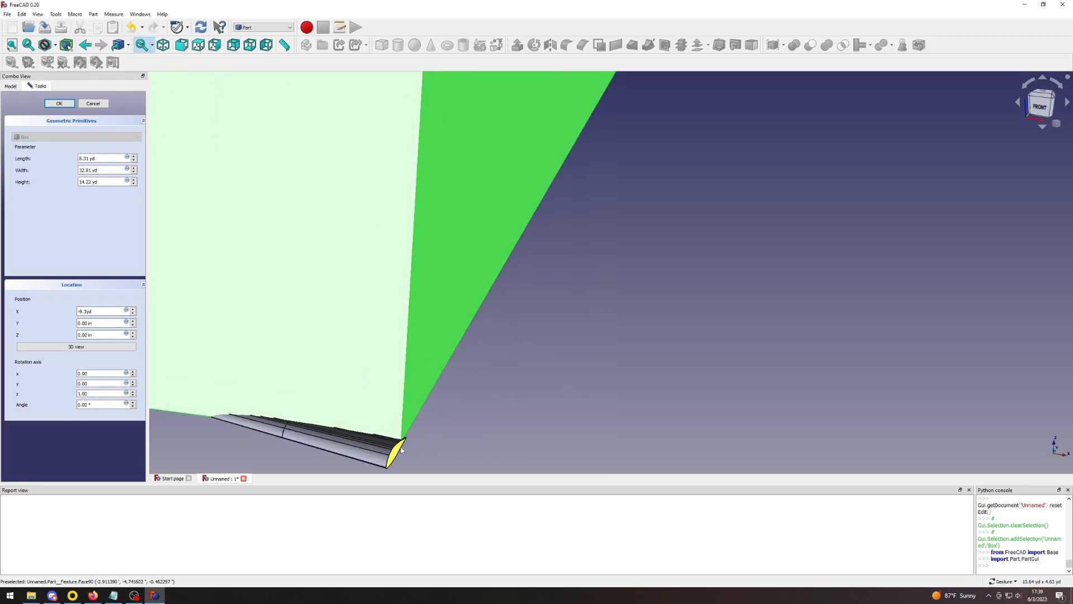
scroll(401, 448, "up", 3)
scroll(421, 414, "down", 3)
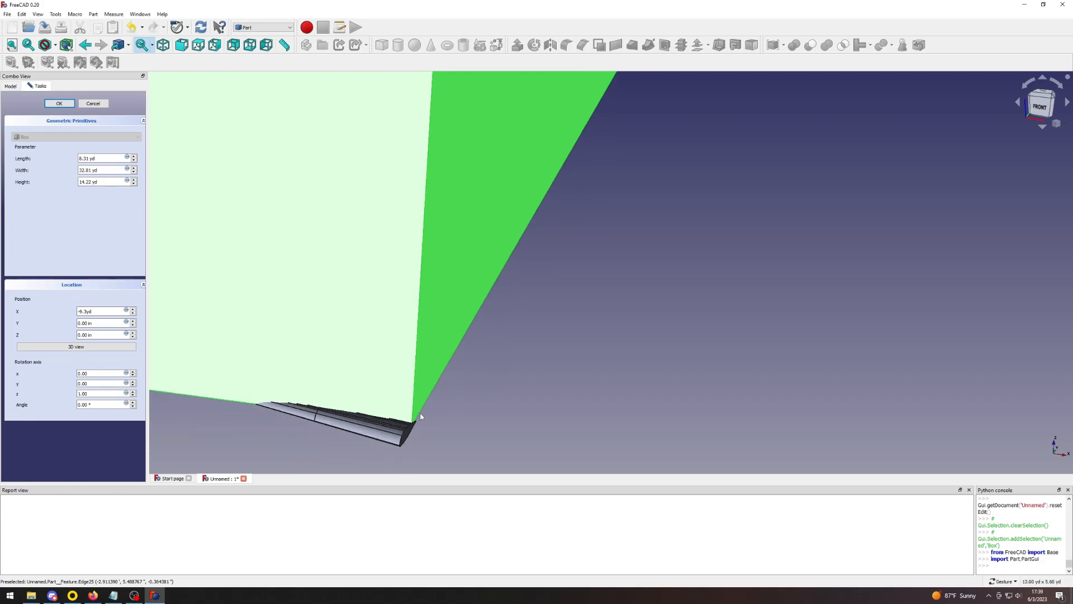
Set the cube's X position to -9.29 yd and check its side face against the wing root.
scroll(421, 416, "down", 5)
scroll(449, 425, "up", 1)
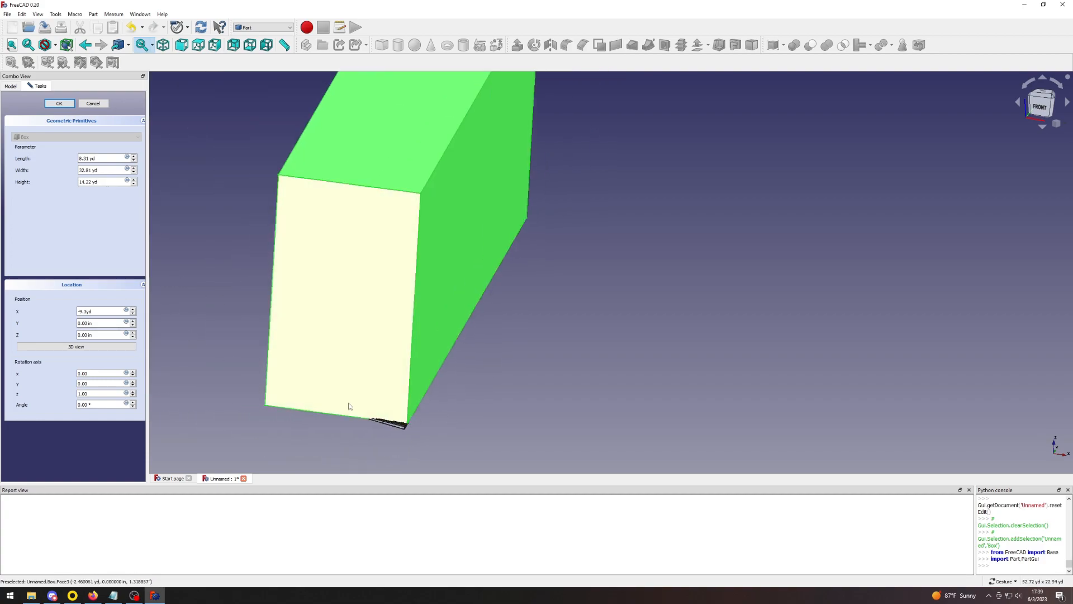
triple_click(105, 322)
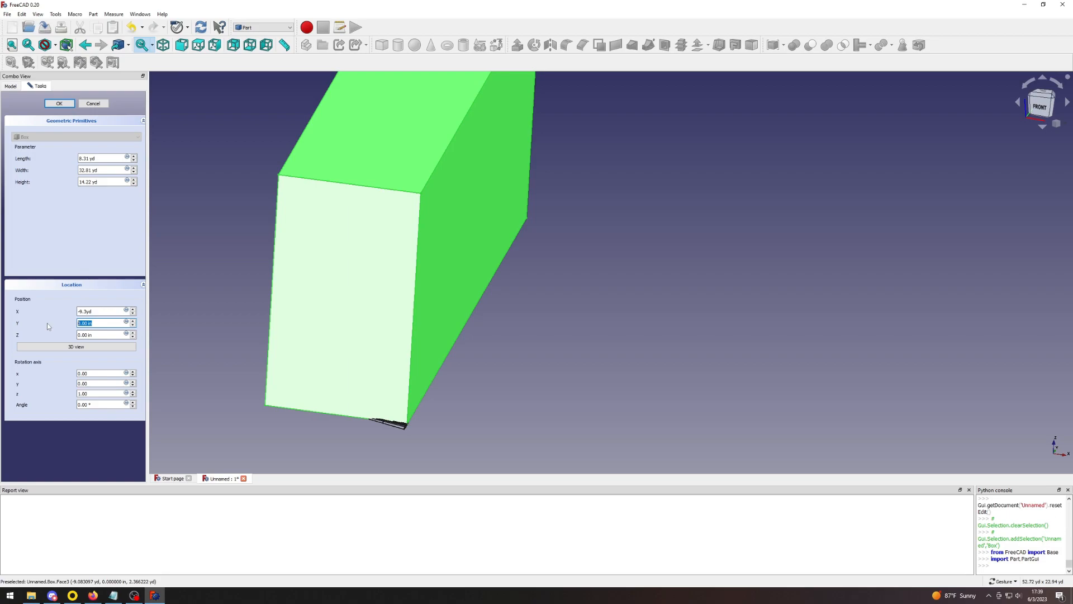
scroll(398, 425, "down", 1)
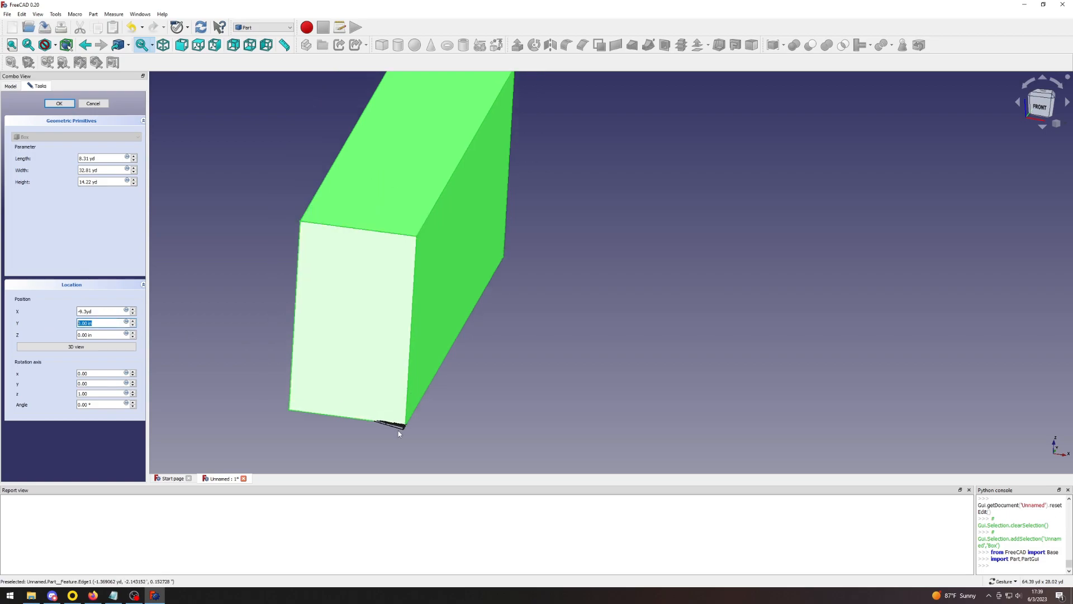
scroll(397, 424, "up", 5)
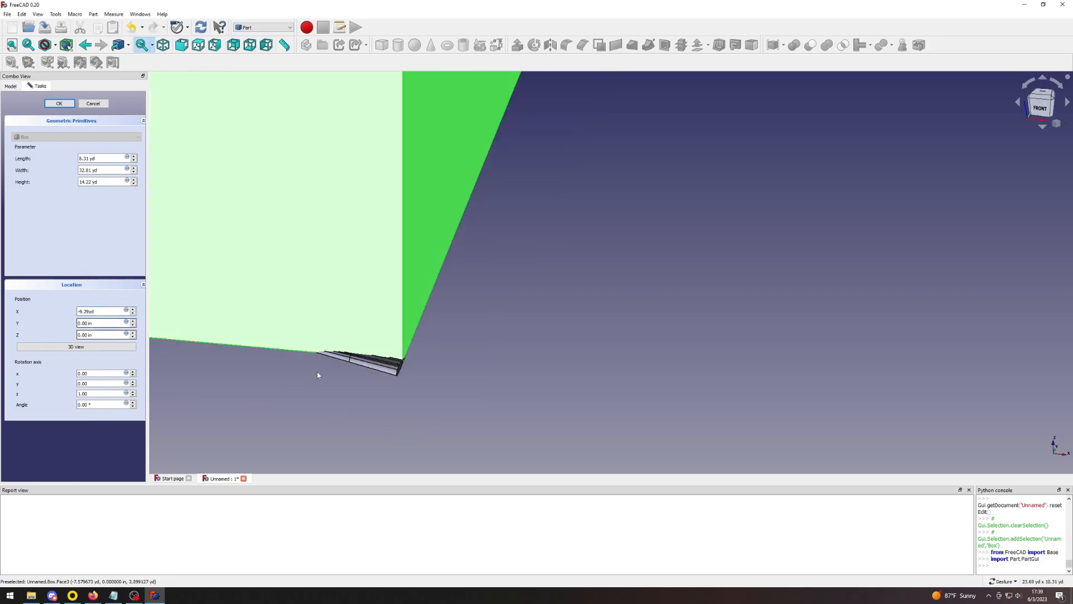
left_click_drag(402, 330, 290, 280)
scroll(291, 280, "up", 3)
scroll(313, 263, "down", 9)
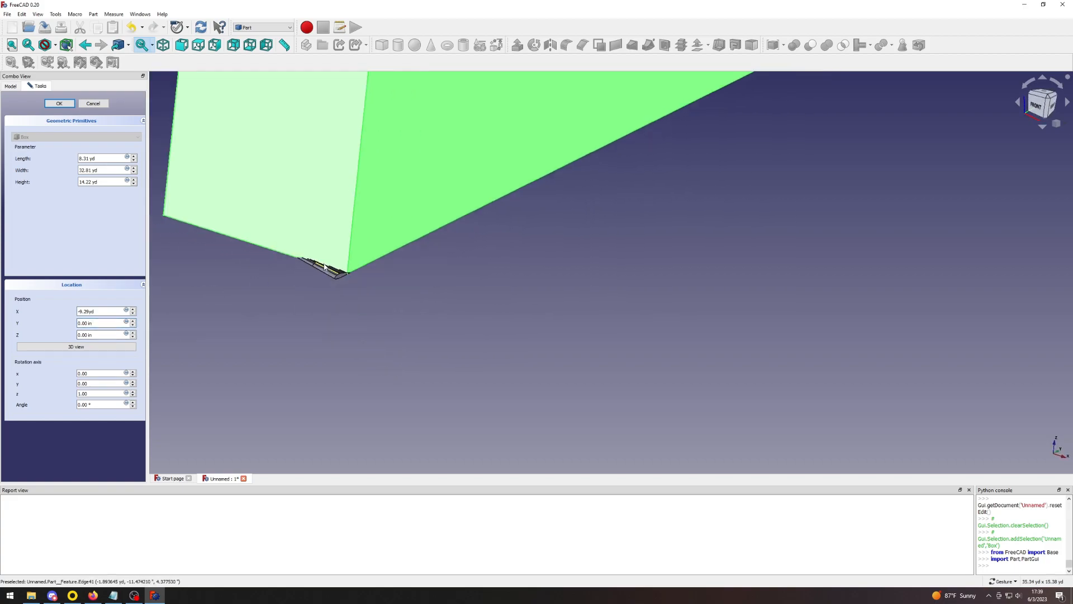
Set the cube's Y position to -9.72 yd to extend the domain ahead of the wing.
left_click_drag(431, 150, 486, 135)
scroll(479, 109, "up", 1)
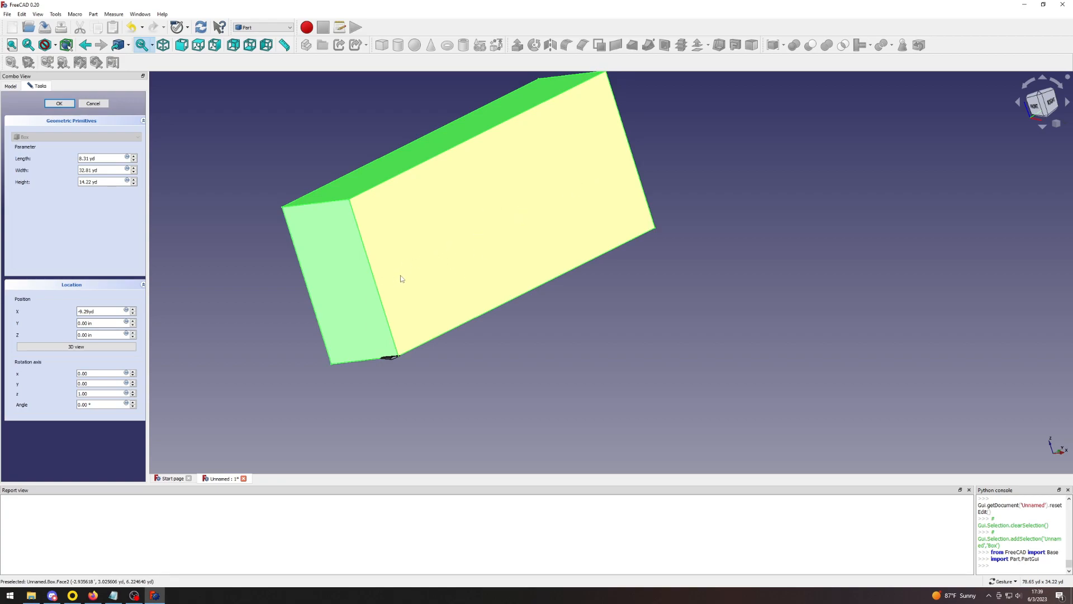
scroll(412, 376, "down", 2)
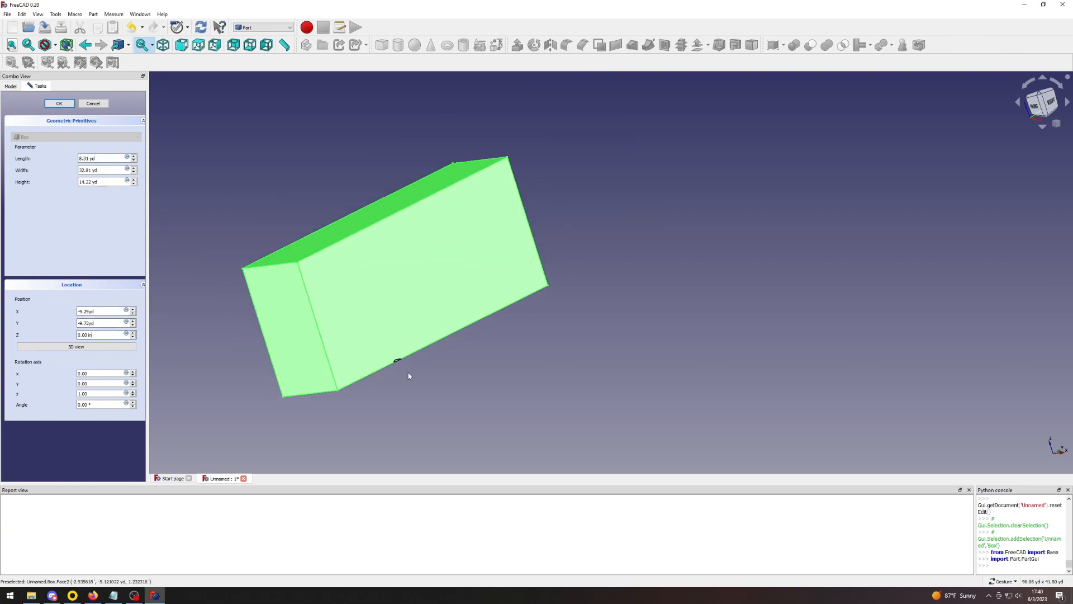
Set the cube's Z position to -5.56 yd to extend the domain below the wing.
scroll(377, 372, "up", 3)
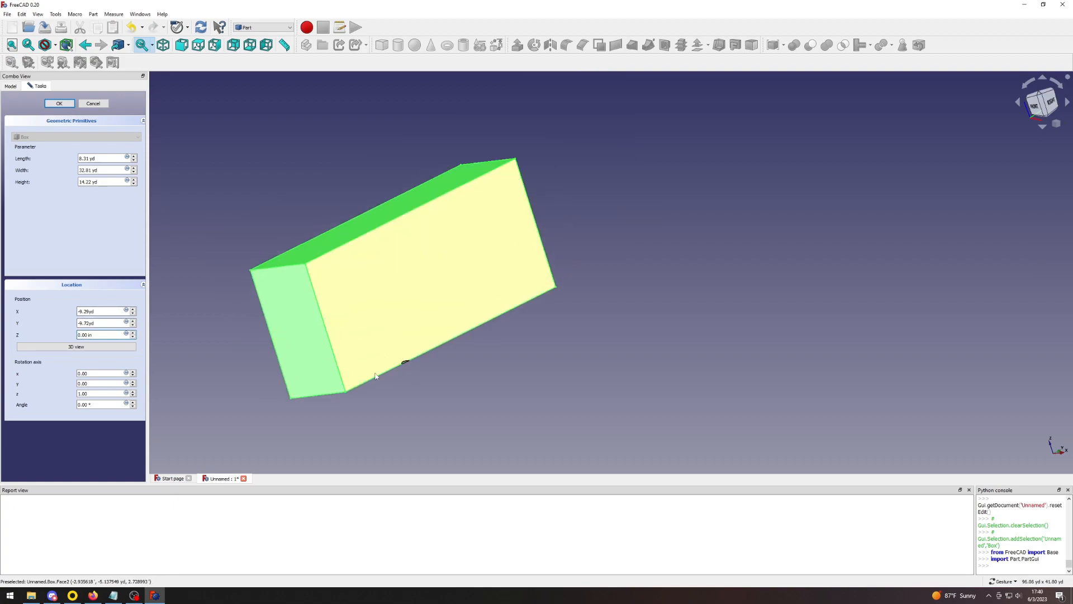
left_click_drag(417, 370, 376, 365)
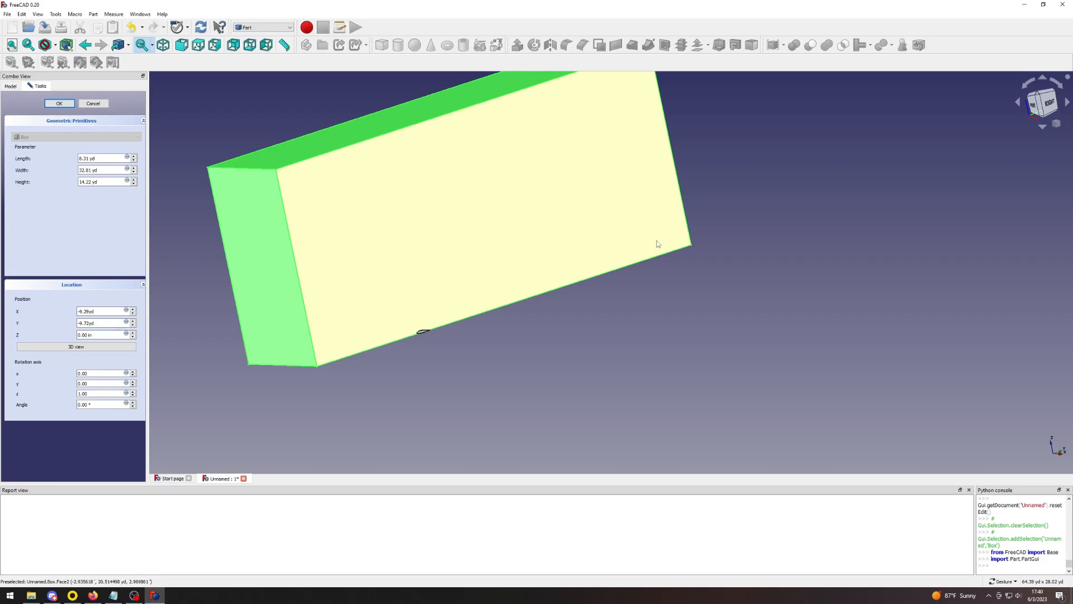
scroll(654, 246, "down", 1)
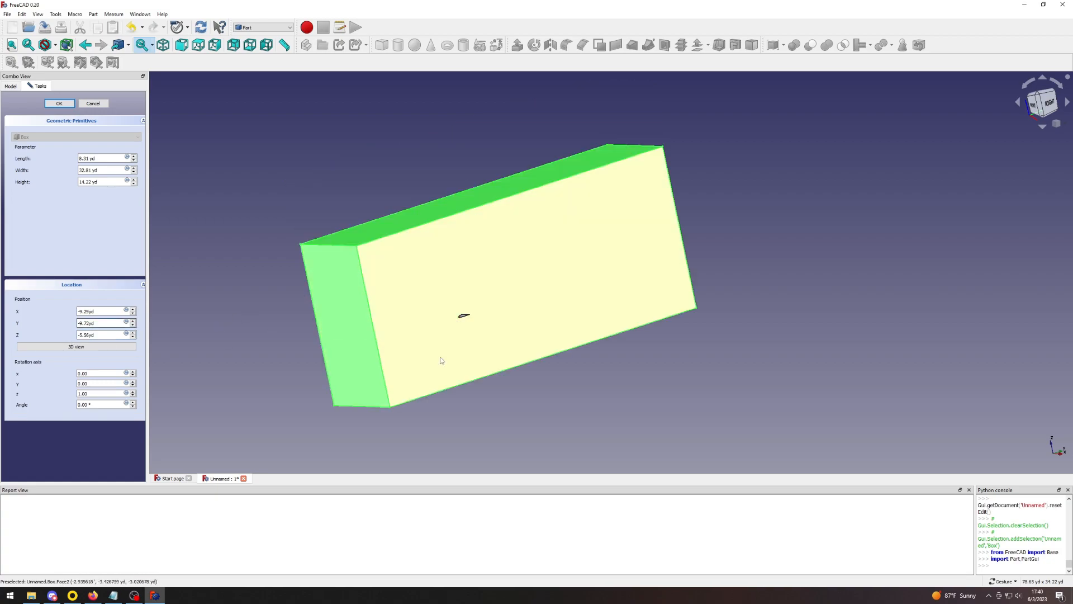
Check the wing's placement within the cube from side and oblique views and apply the cube's new position.
scroll(463, 325, "down", 1)
scroll(462, 325, "up", 4)
left_click_drag(465, 325, 457, 305)
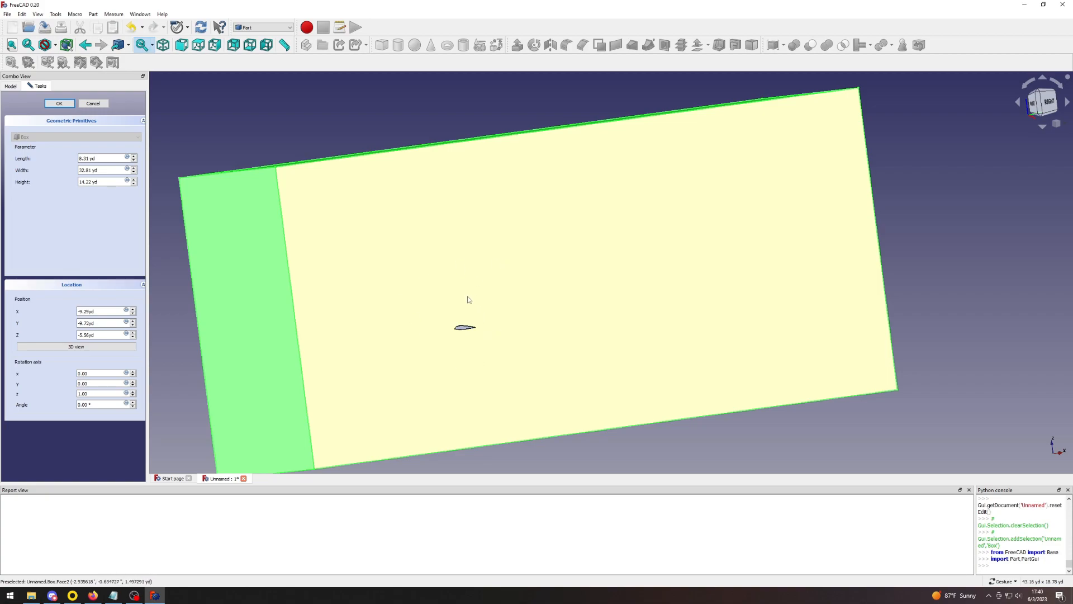
scroll(473, 334, "down", 5)
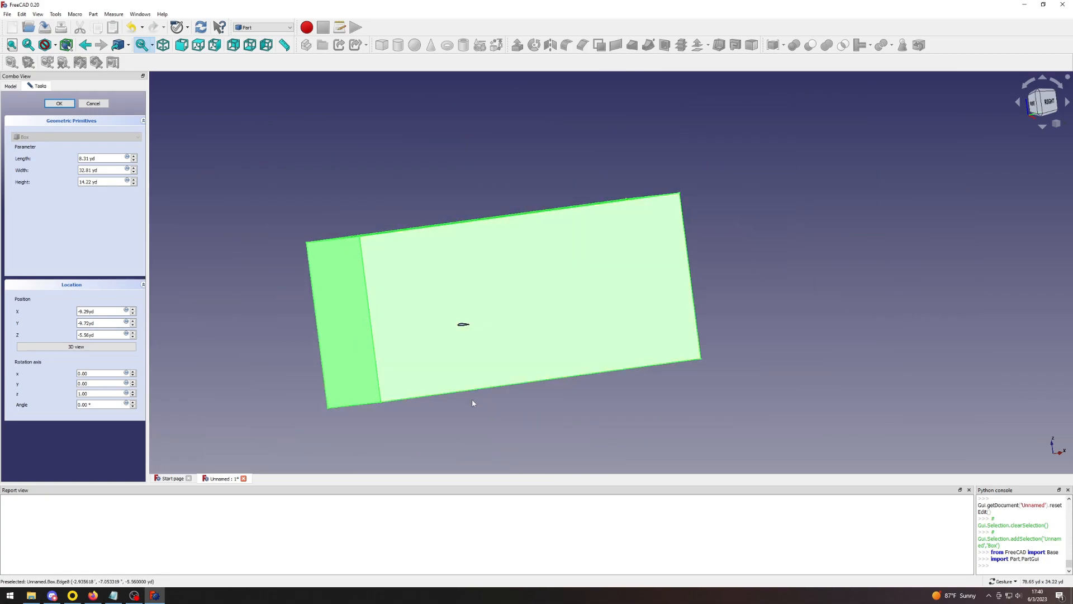
left_click_drag(306, 341, 320, 299)
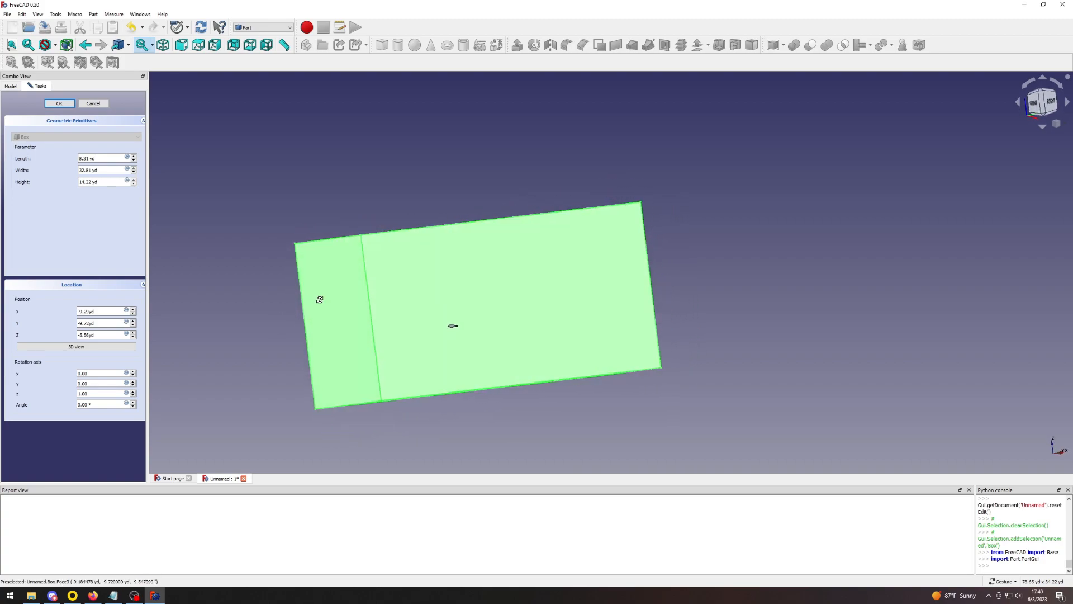
scroll(386, 261, "down", 1)
scroll(397, 263, "up", 1)
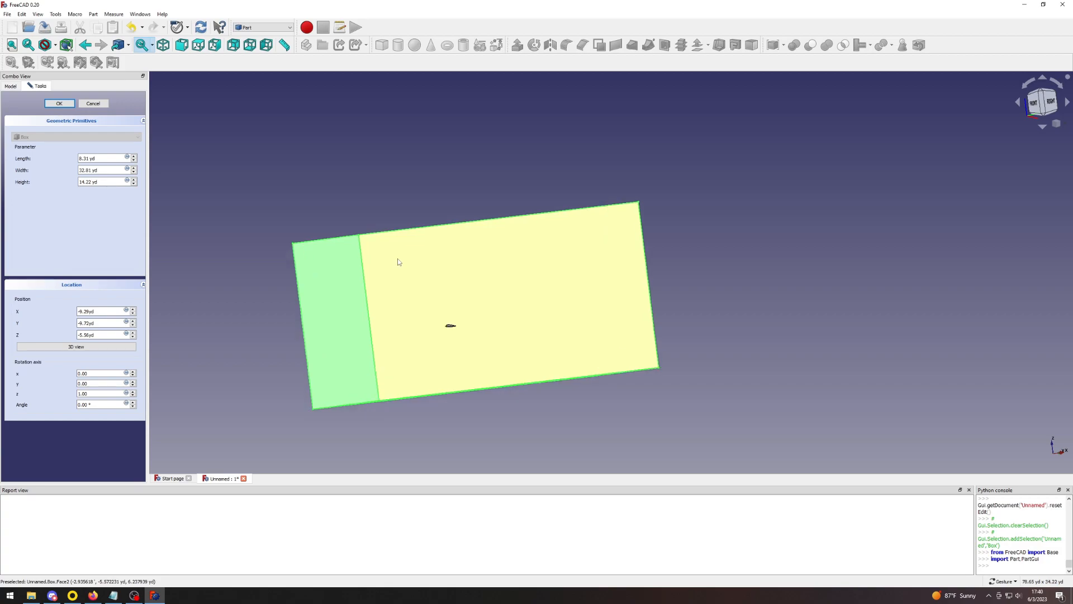
left_click_drag(704, 273, 730, 297)
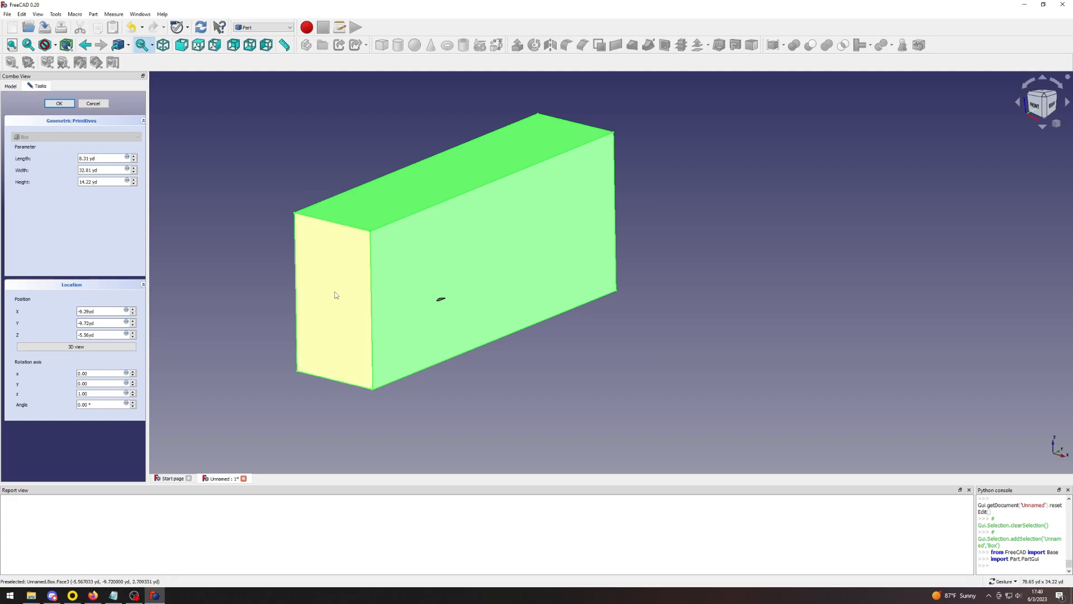
scroll(358, 313, "up", 3)
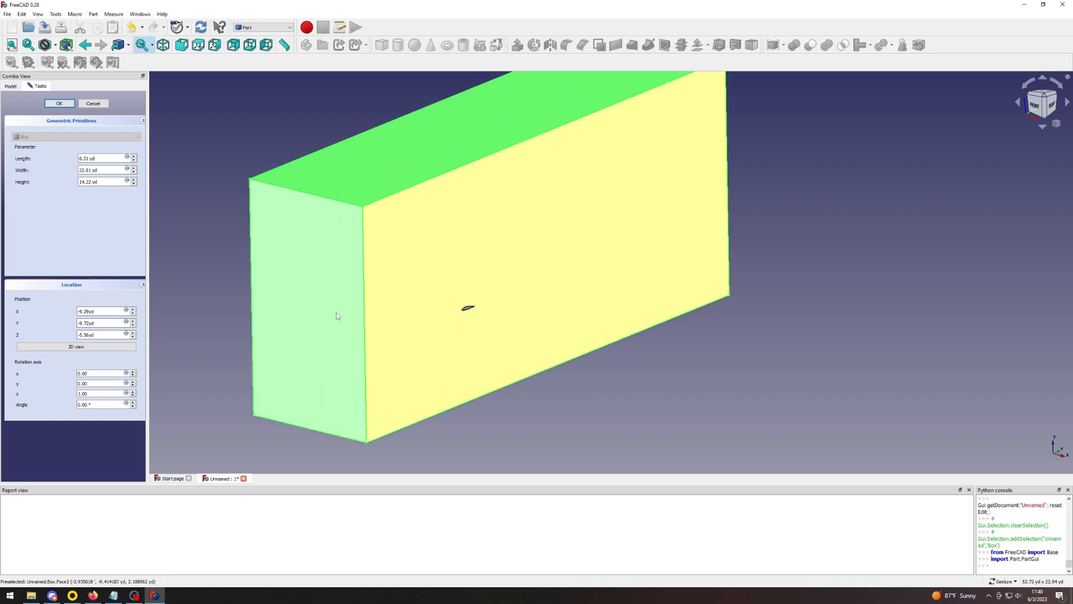
left_click(70, 105)
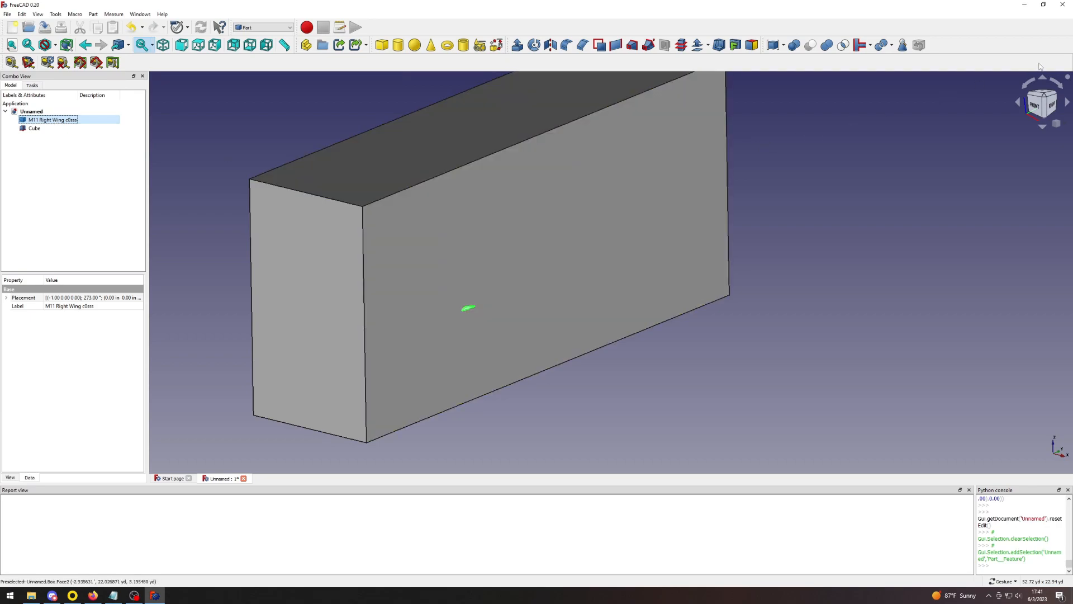
Examine the wing root's outline on the cube's side face and the overall proportions of the box.
left_click(1035, 105)
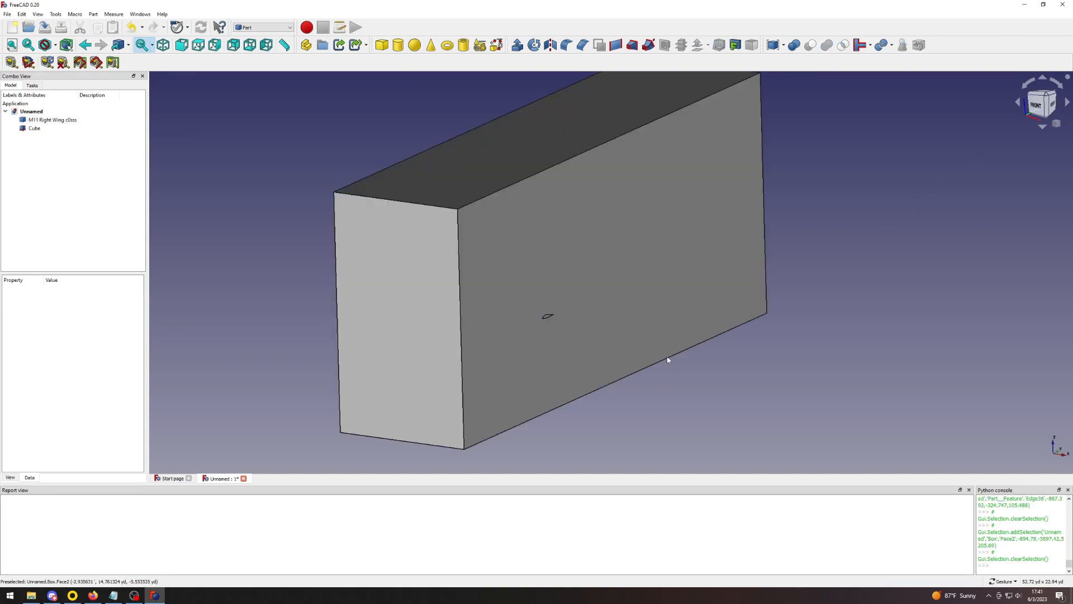
scroll(672, 330, "down", 2)
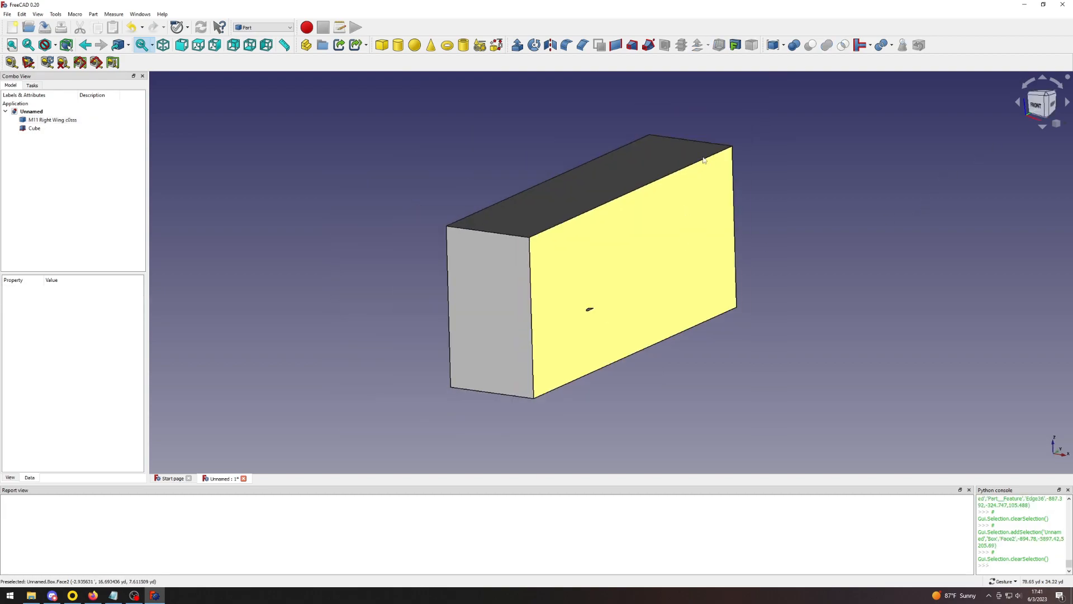
scroll(733, 130, "up", 1)
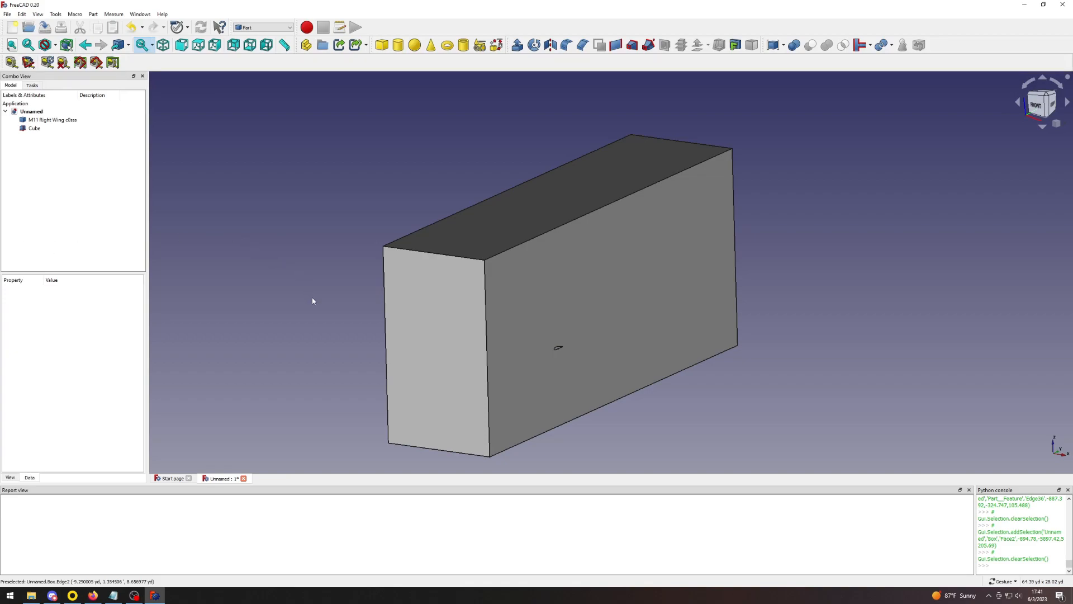
scroll(585, 377, "up", 1)
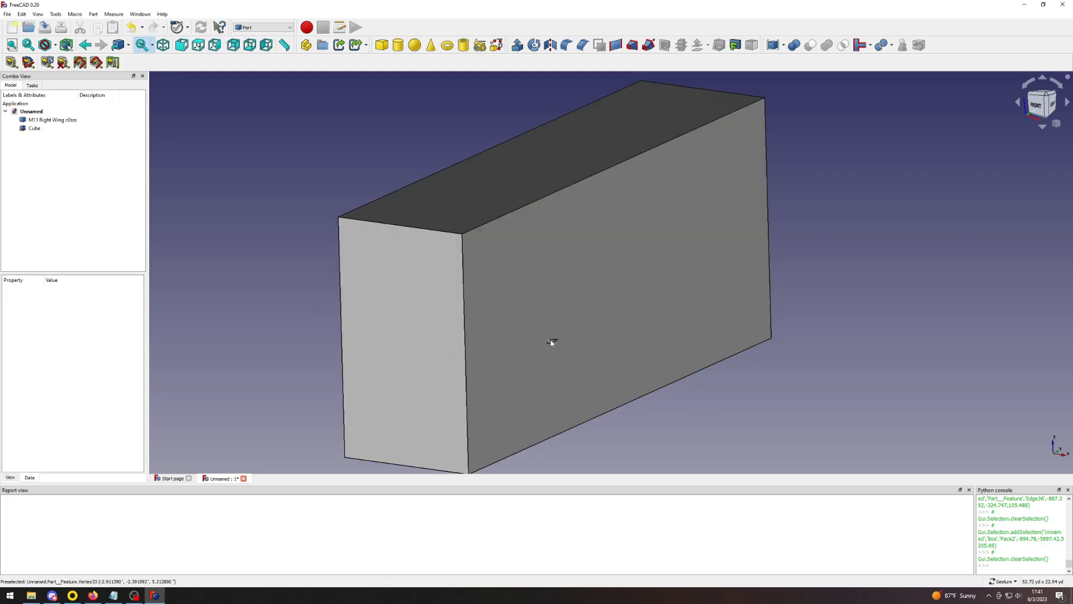
left_click(551, 343)
left_click(515, 291)
left_click(828, 402)
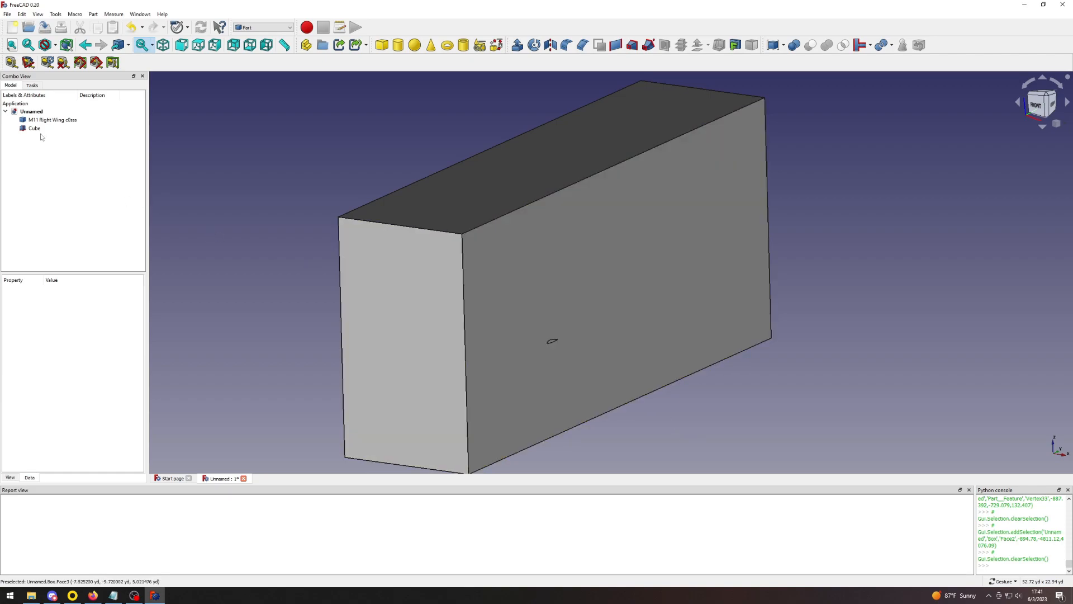
left_click(42, 129)
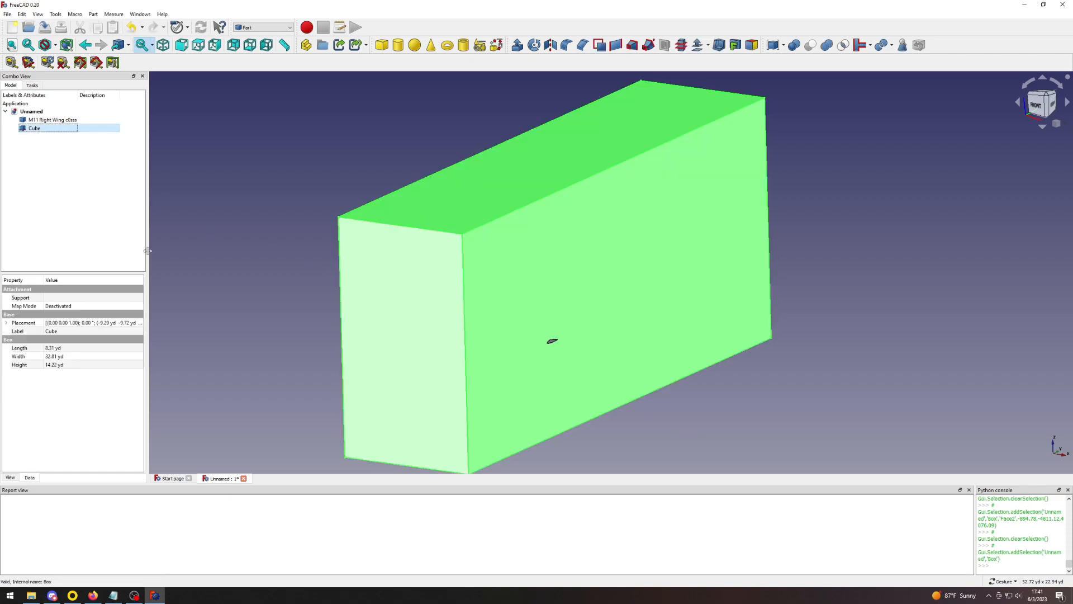
left_click(60, 120, "ctrl")
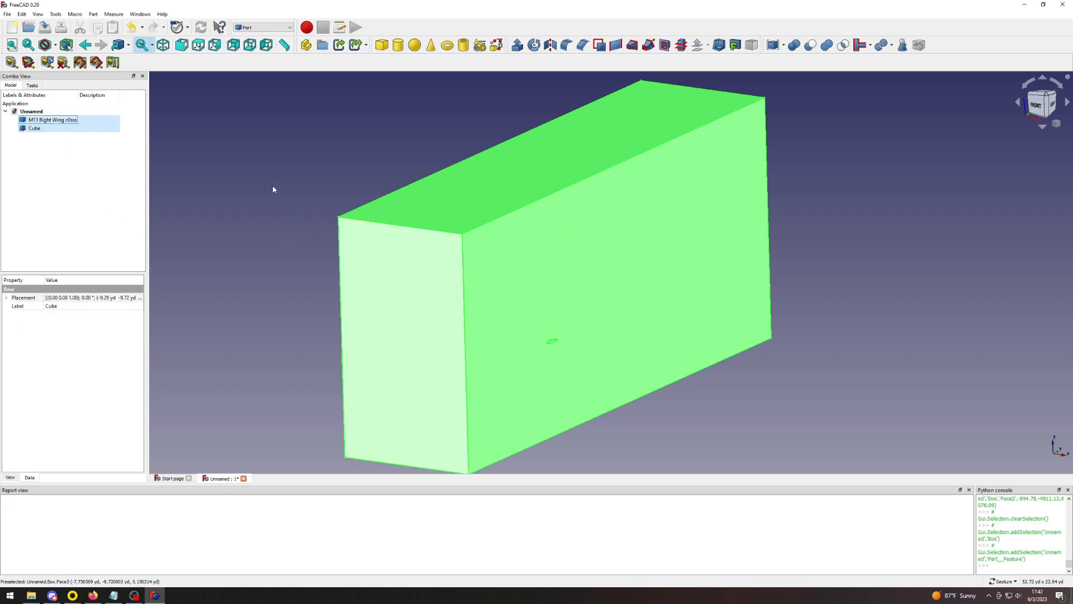
left_click(70, 172)
left_click(60, 120)
left_click(50, 129, "ctrl")
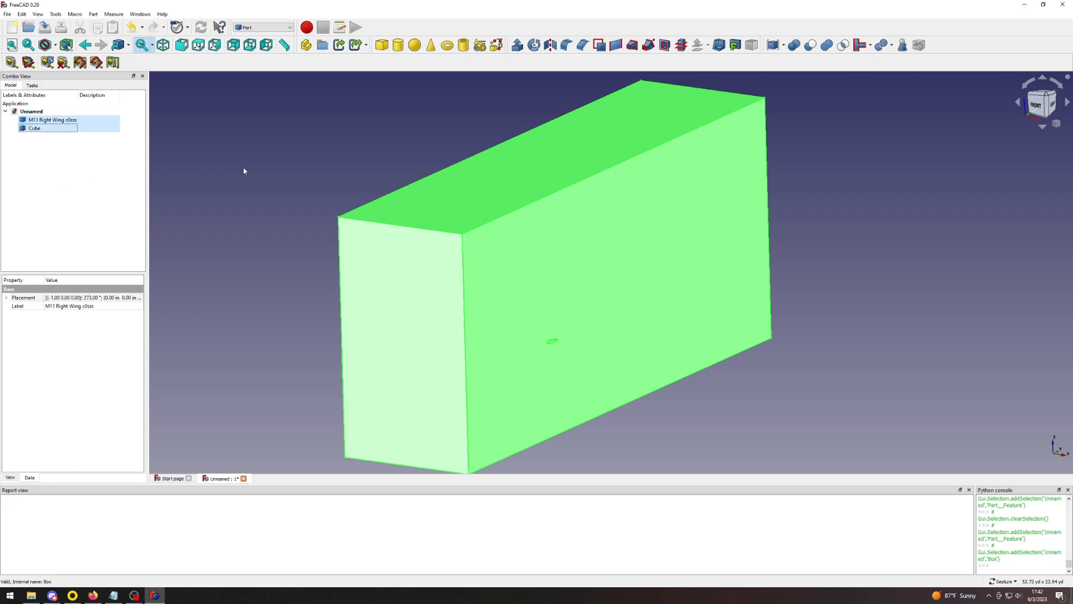
left_click(237, 158)
left_click(60, 120)
left_click(57, 159)
Subtract the M11 right wing from the cube with a Cut, selecting the cube first and the wing second.
left_click(41, 130)
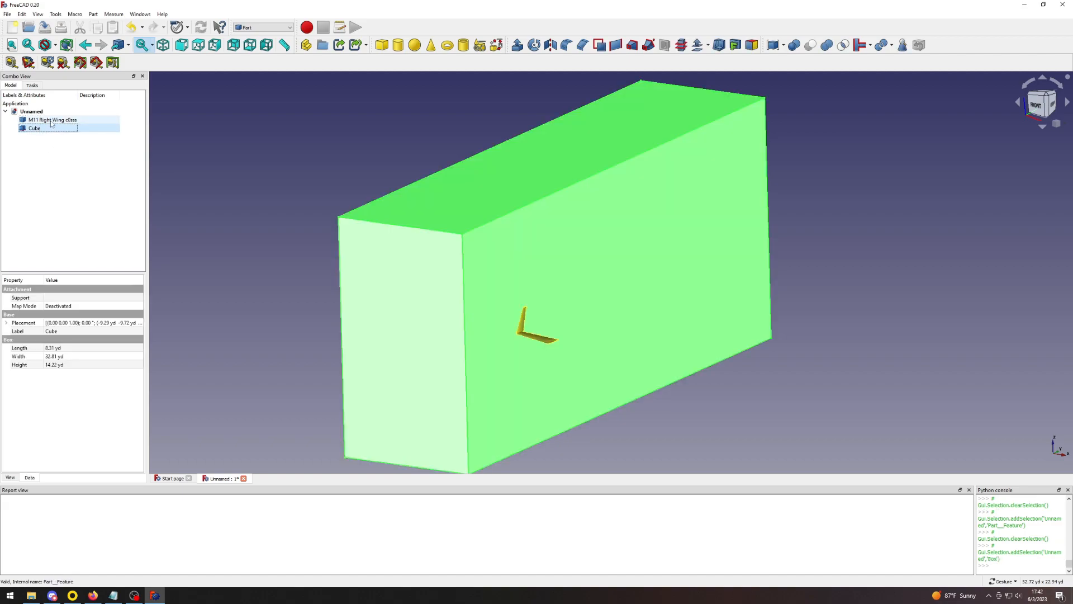
left_click(51, 121, "ctrl")
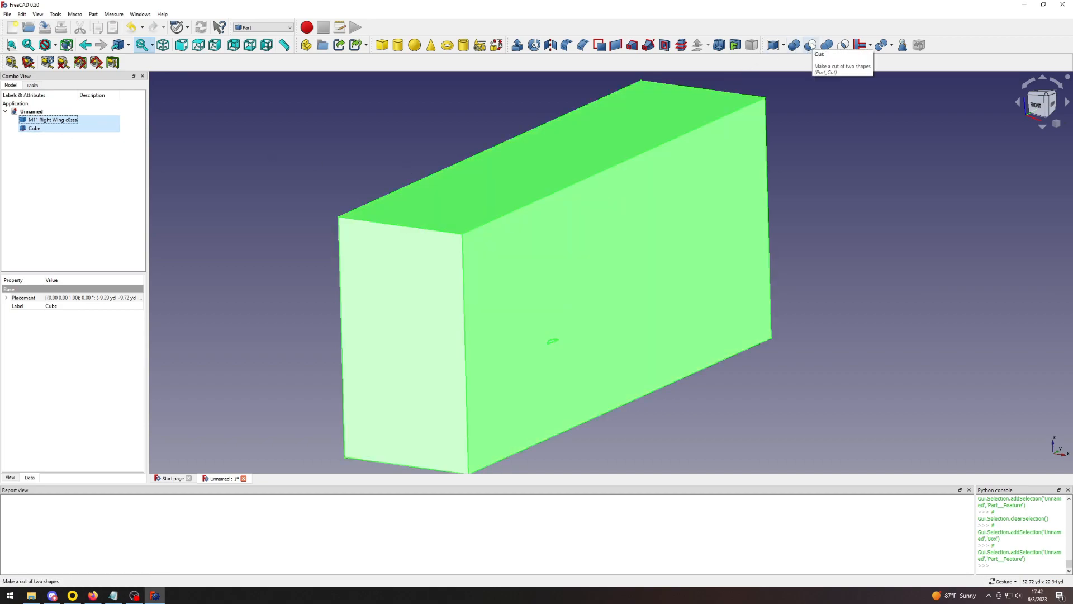
left_click(811, 45)
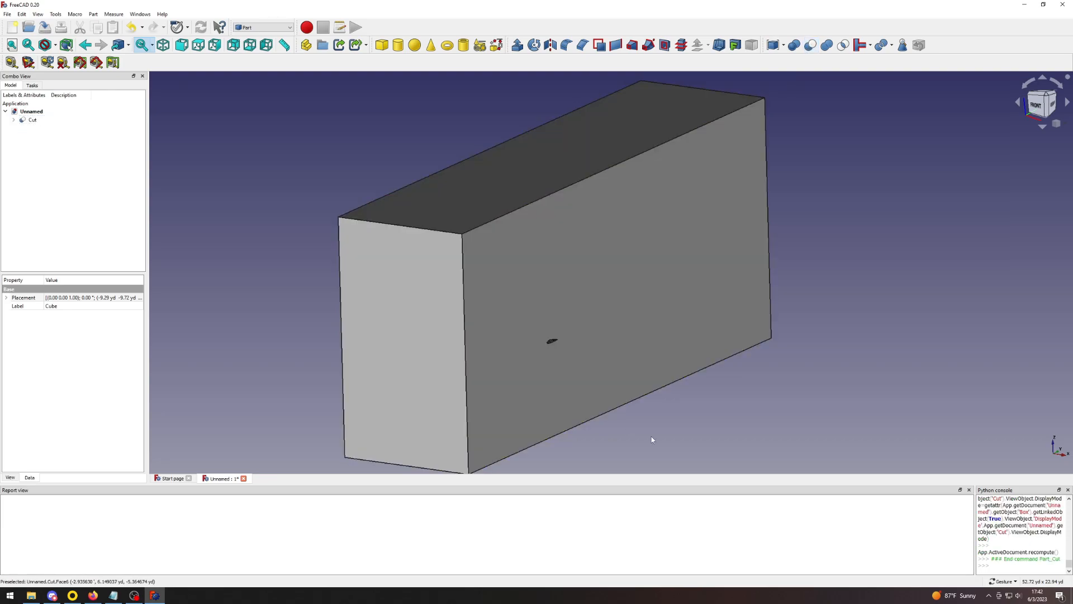
Inspect the wing-shaped cavity in the box's side face up close and the whole cut solid.
scroll(554, 344, "down", 2)
scroll(556, 345, "up", 10)
scroll(592, 349, "up", 5)
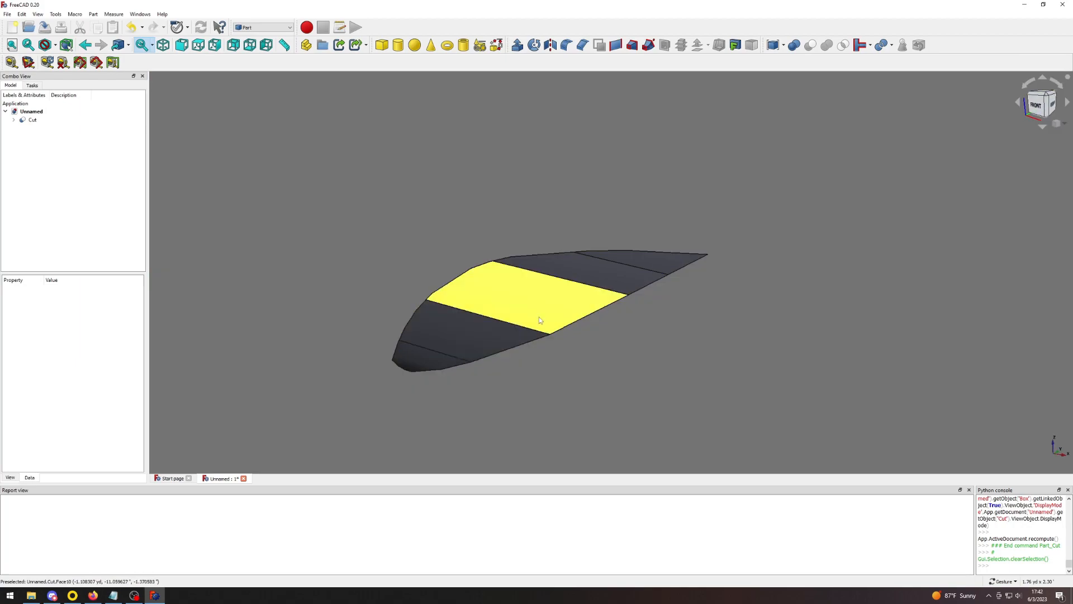
scroll(582, 288, "down", 3)
scroll(585, 287, "down", 6)
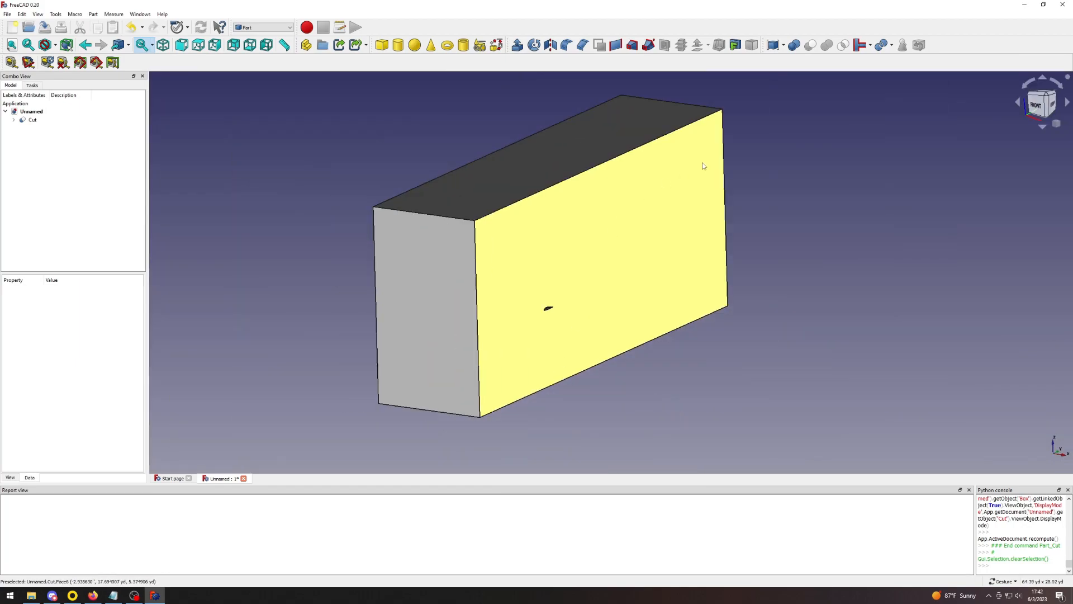
scroll(690, 172, "up", 1)
scroll(511, 357, "down", 1)
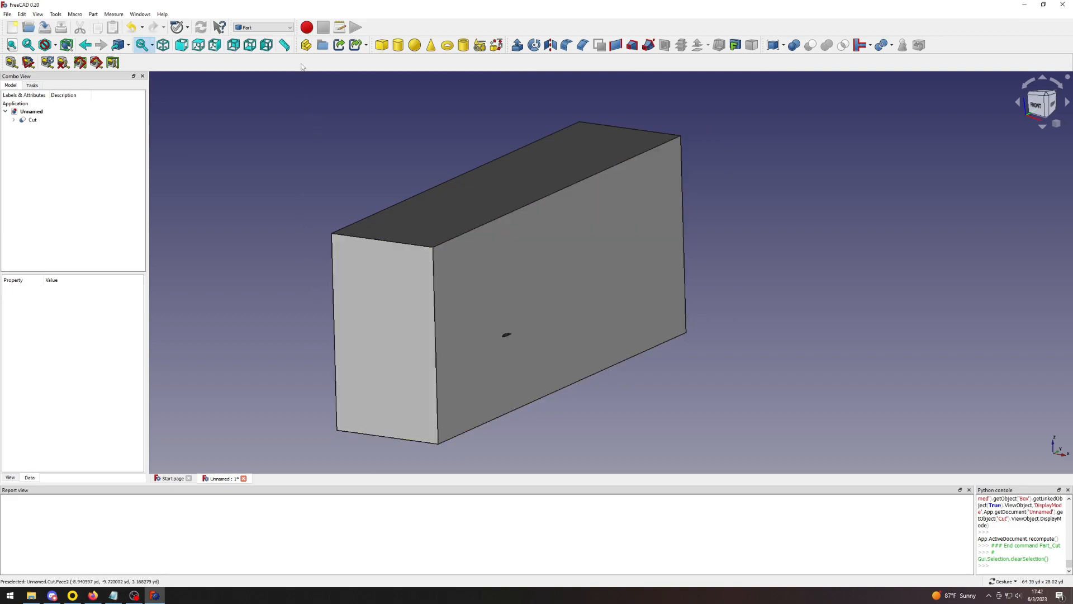
Switch from the Part workbench to the CfdOF workbench.
left_click(290, 29)
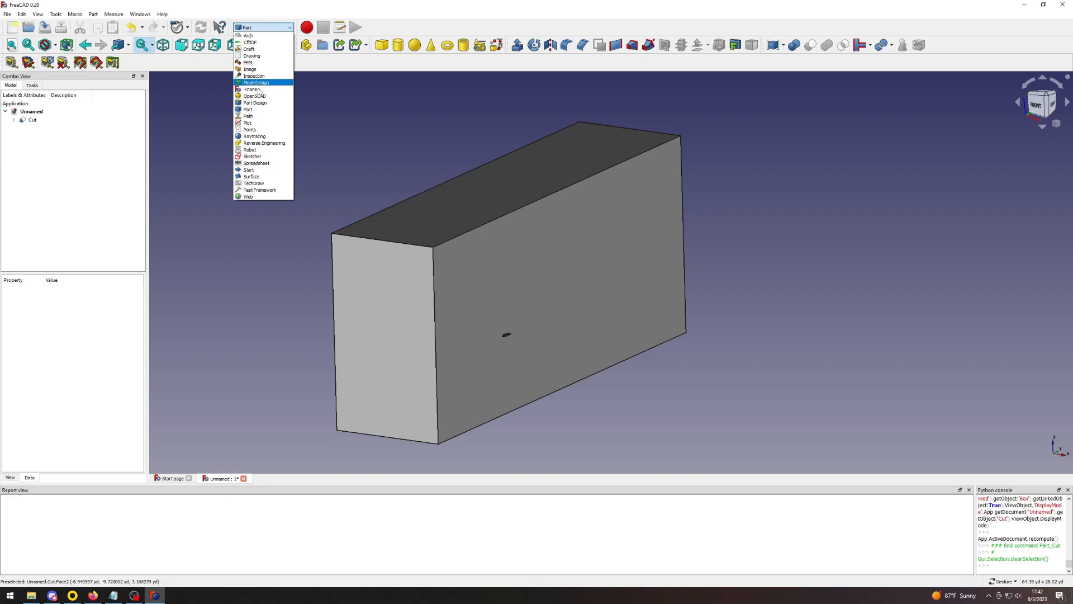
left_click(254, 43)
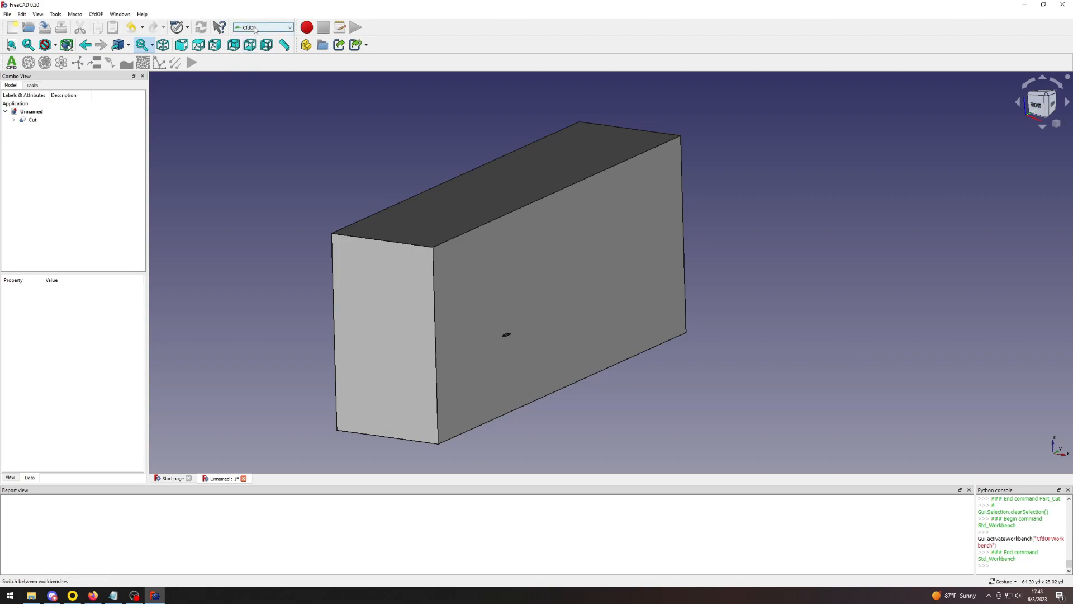
left_click(255, 28)
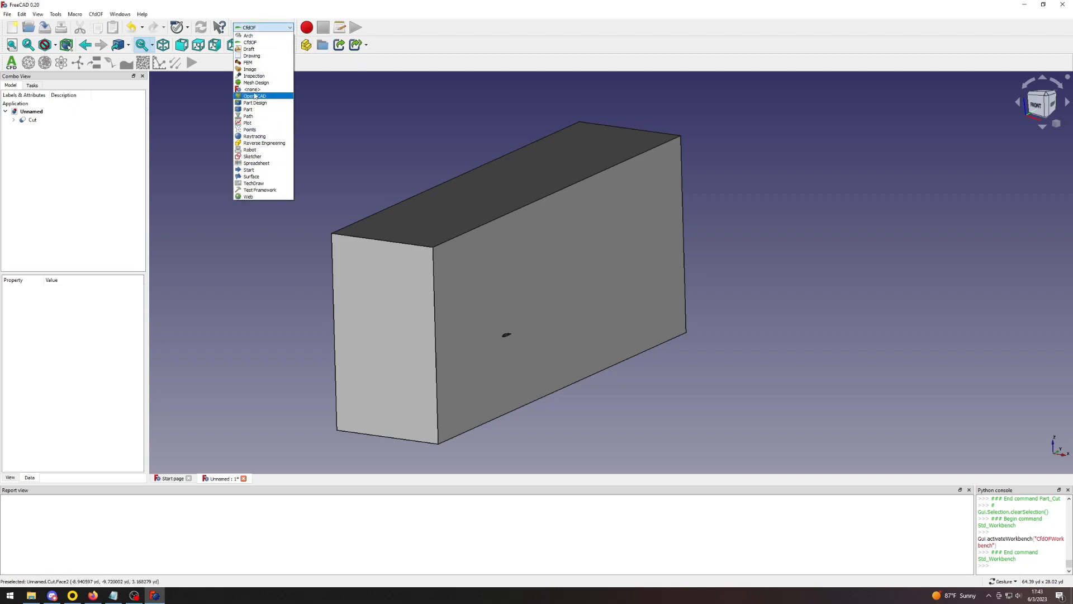
left_click(253, 43)
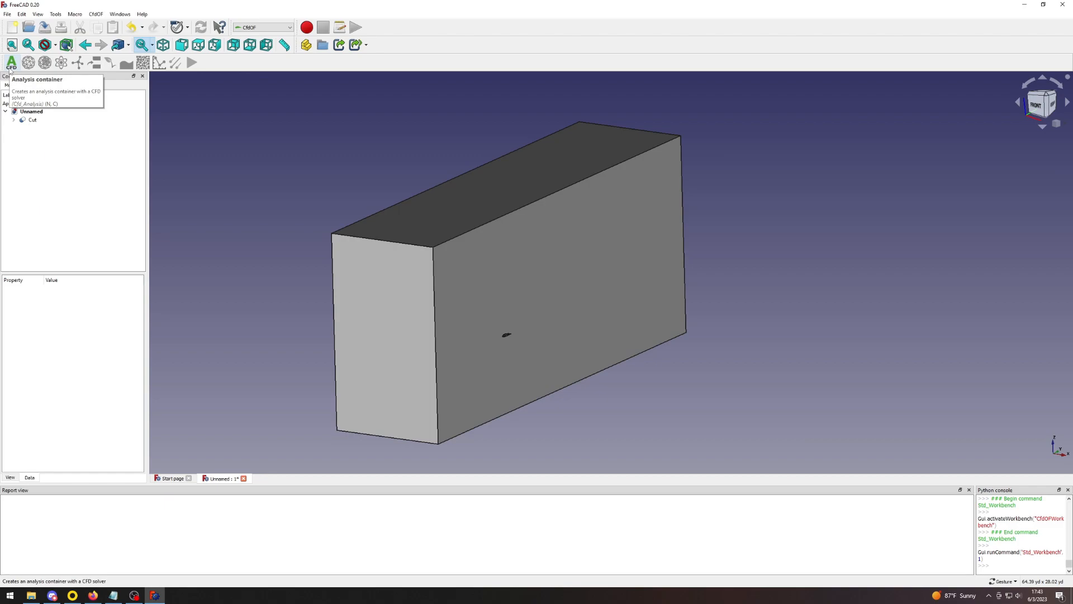
Create a CfdOF analysis container for the cut box and look at the wing cavity inside it.
left_click(14, 67)
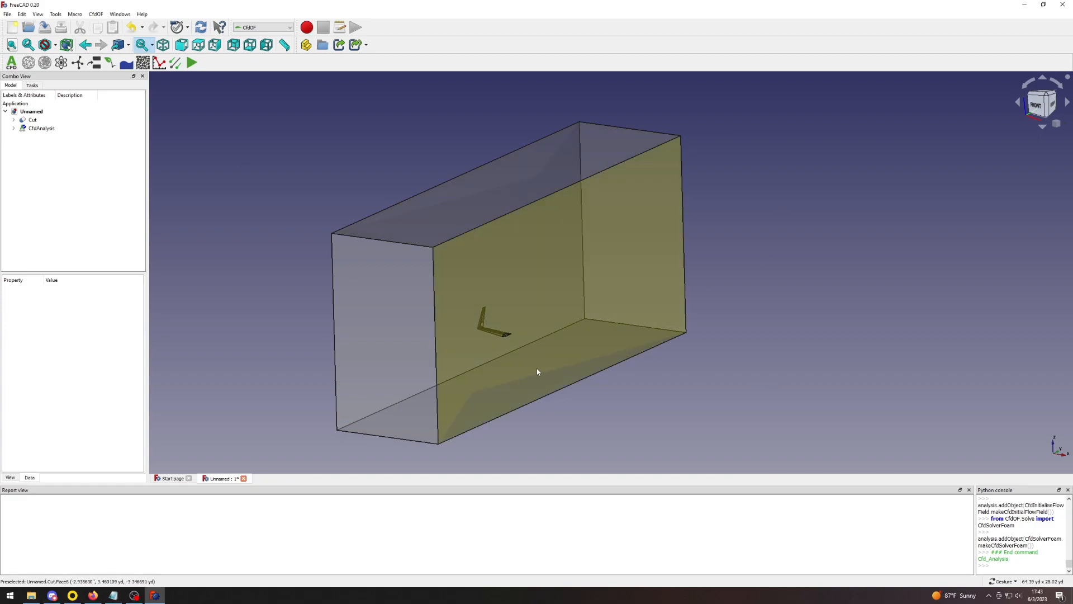
scroll(531, 366, "down", 2)
scroll(520, 358, "up", 5)
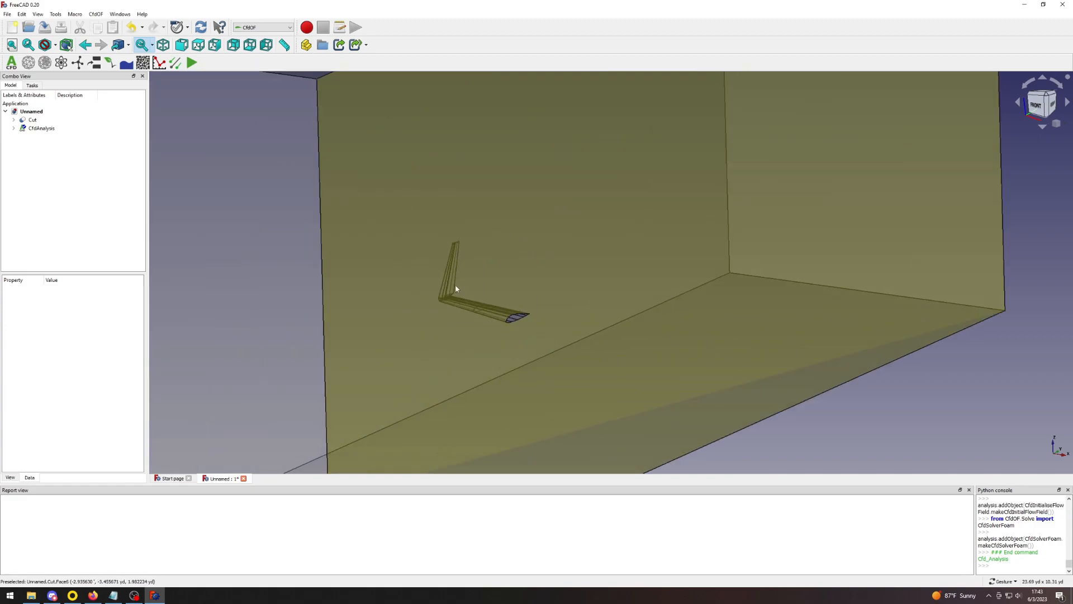
scroll(450, 285, "down", 4)
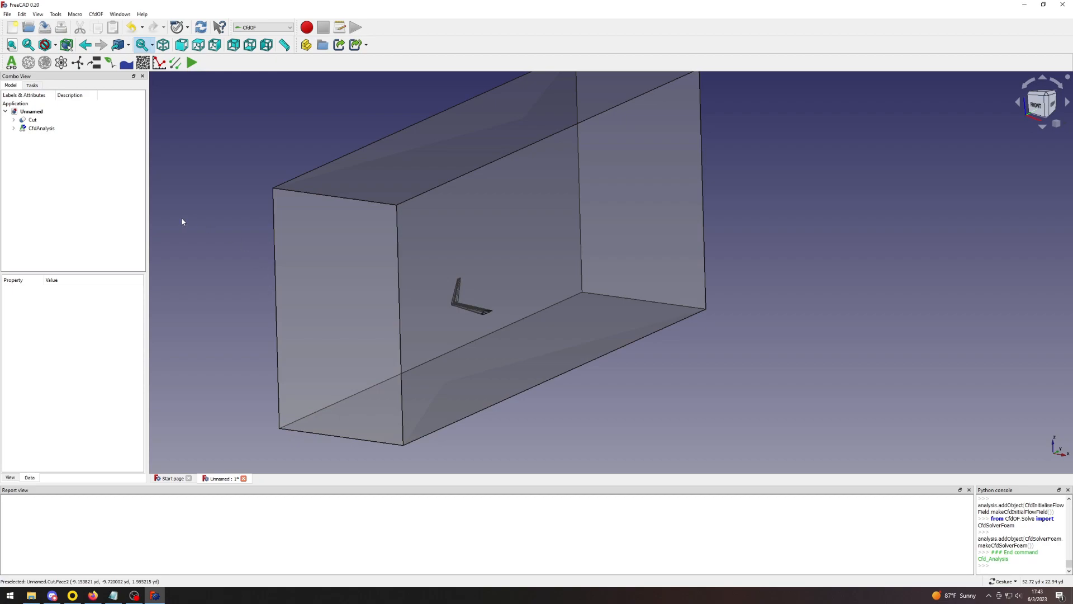
Confirm the physics model as steady, single phase, incompressible, viscous and laminar.
left_click(14, 128)
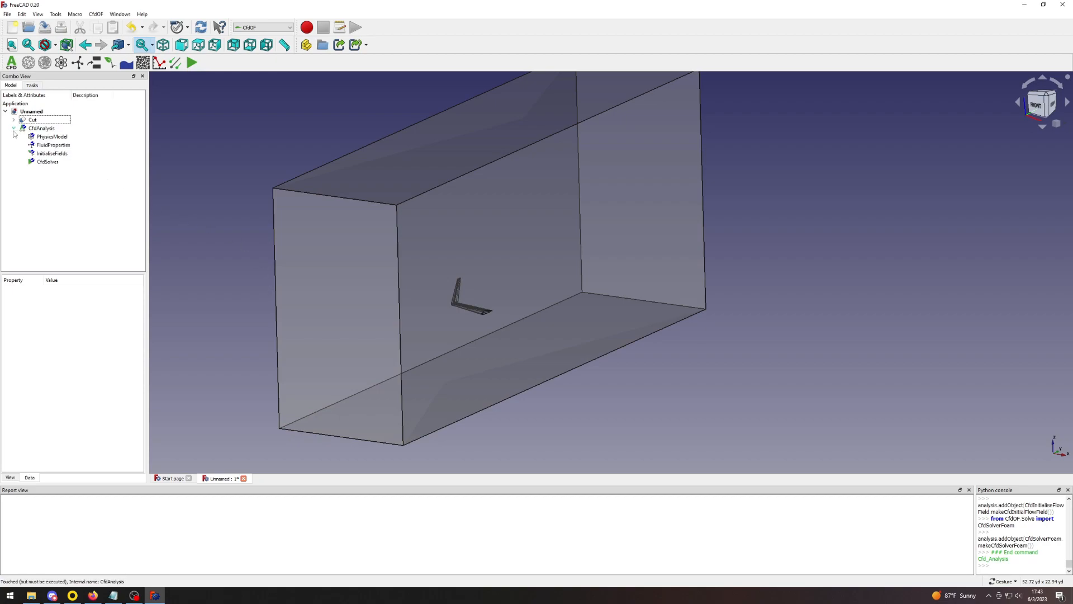
double_click(53, 137)
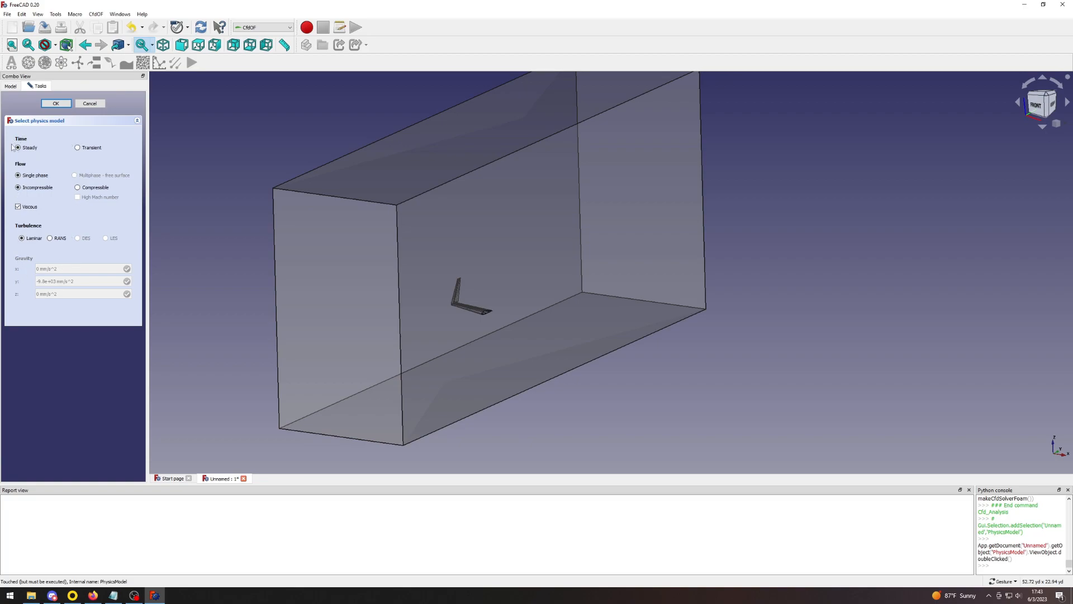
left_click(56, 103)
Set the fluid properties to the predefined Air material and accept them.
left_click(49, 145)
double_click(47, 146)
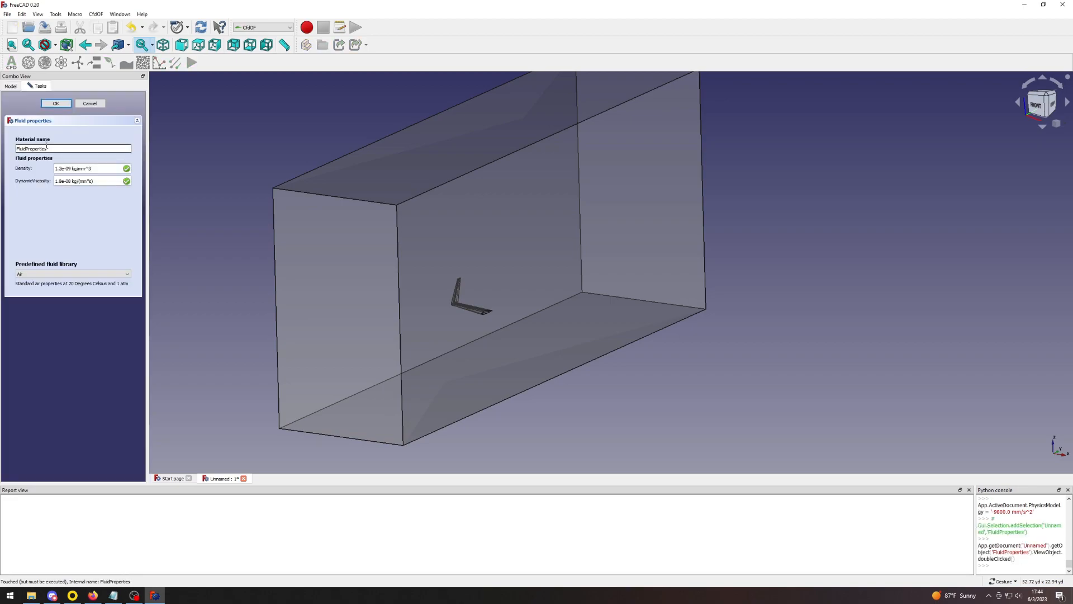
left_click(33, 274)
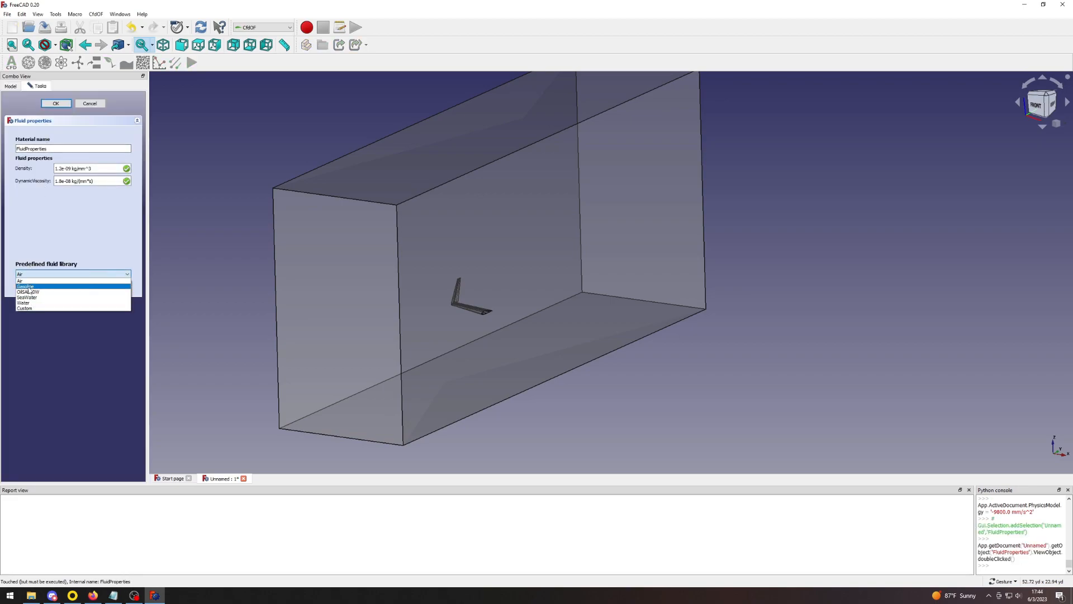
left_click(25, 282)
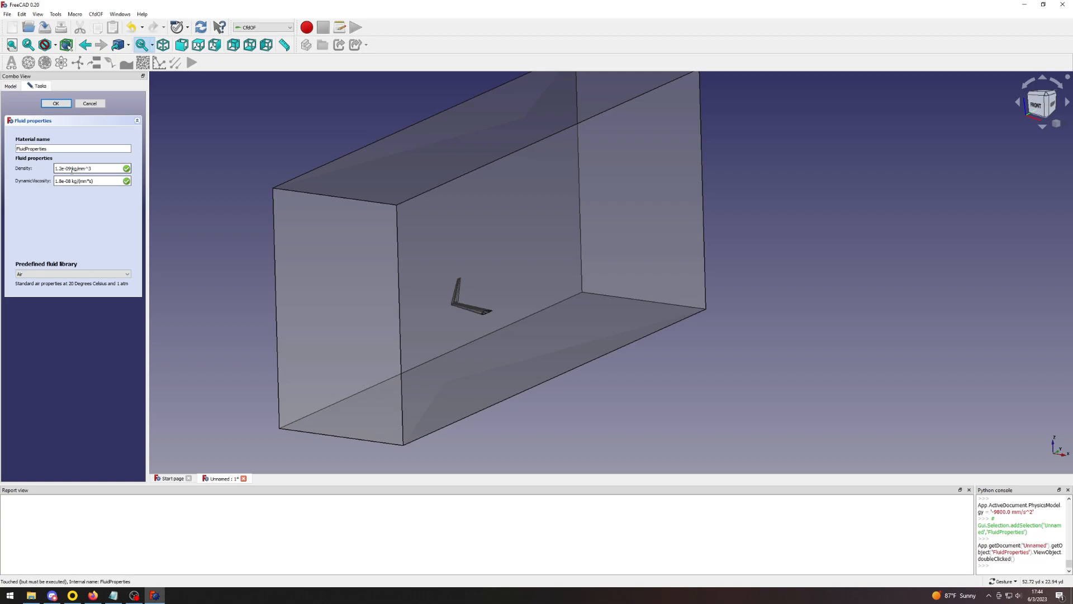
left_click_drag(57, 169, 77, 169)
left_click(99, 218)
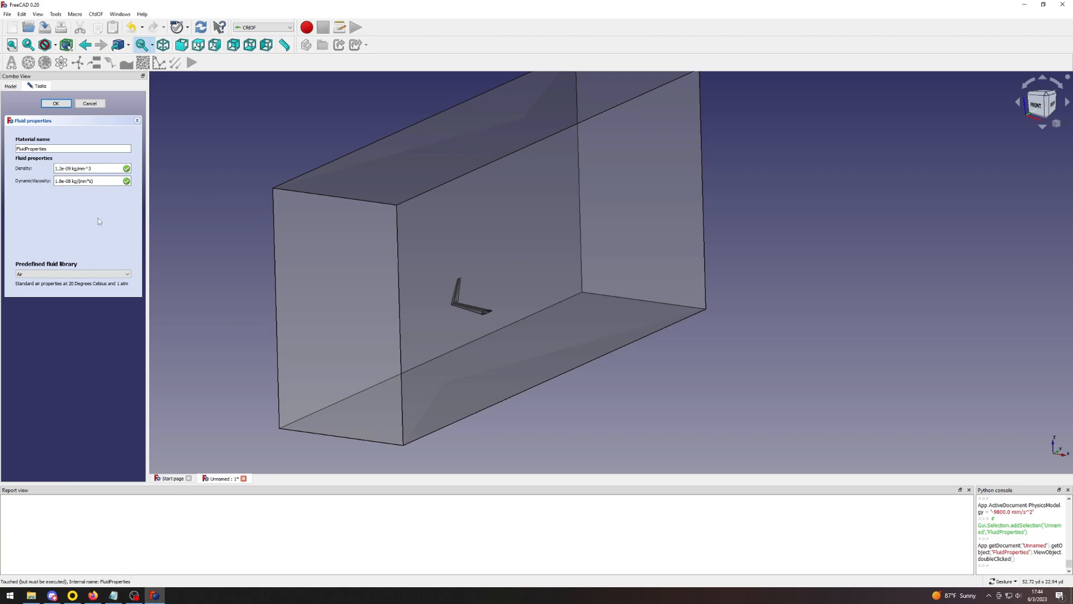
left_click(56, 104)
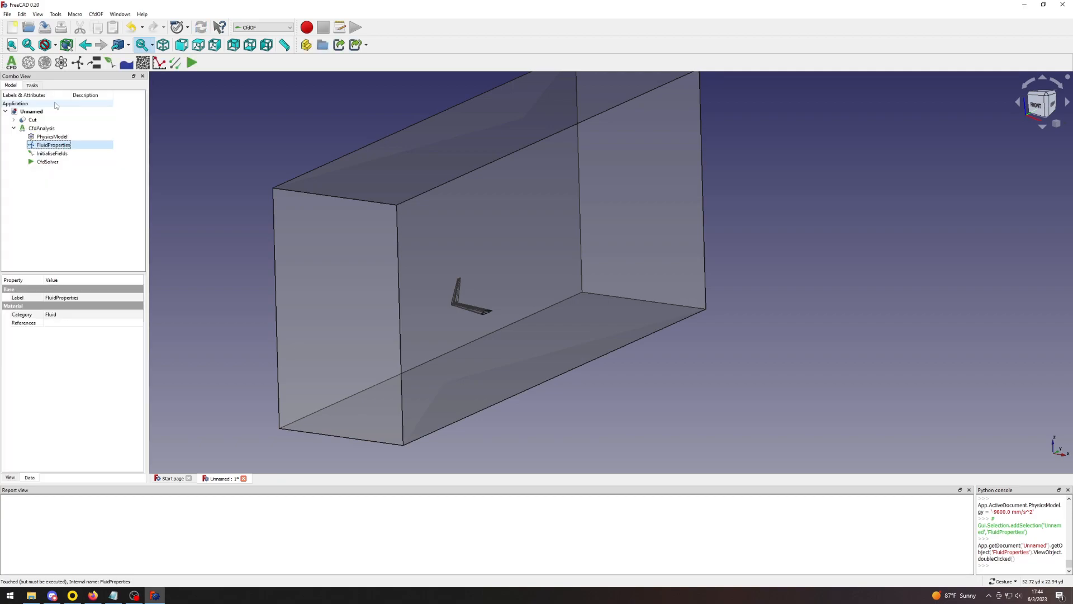
Initialise the flow field with potential flow for both velocity and pressure.
double_click(45, 154)
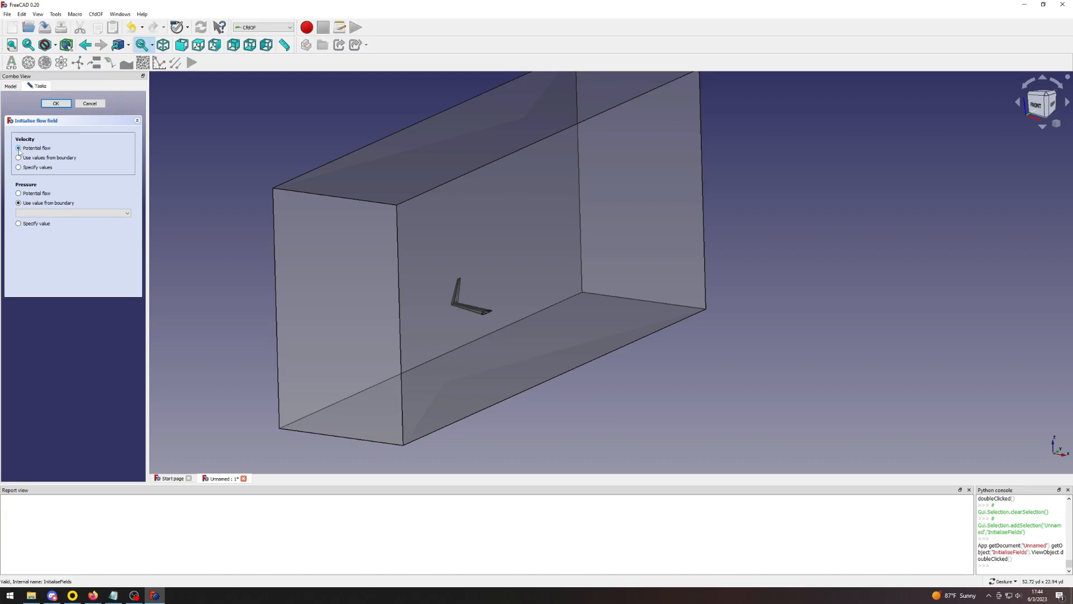
left_click(18, 194)
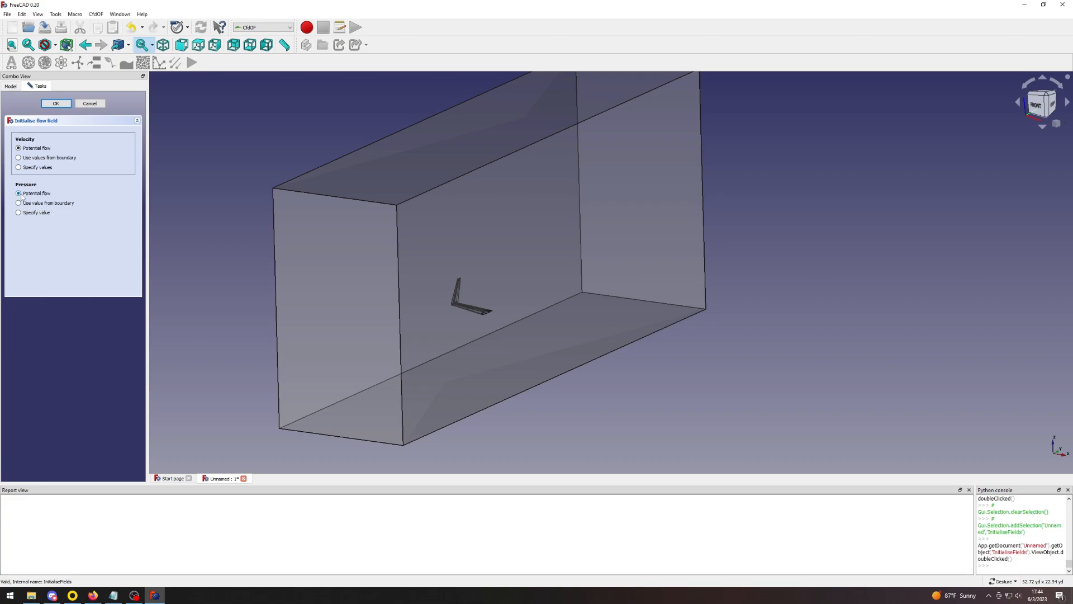
left_click(56, 103)
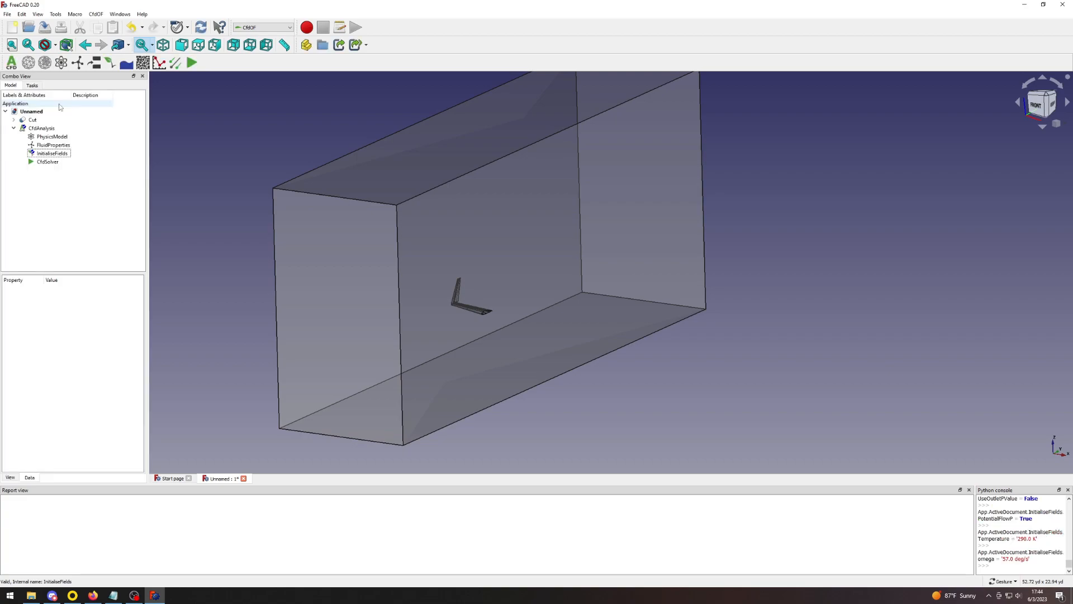
Turn off parallel solving for the CFD solver by setting Parallel to false.
left_click(52, 166)
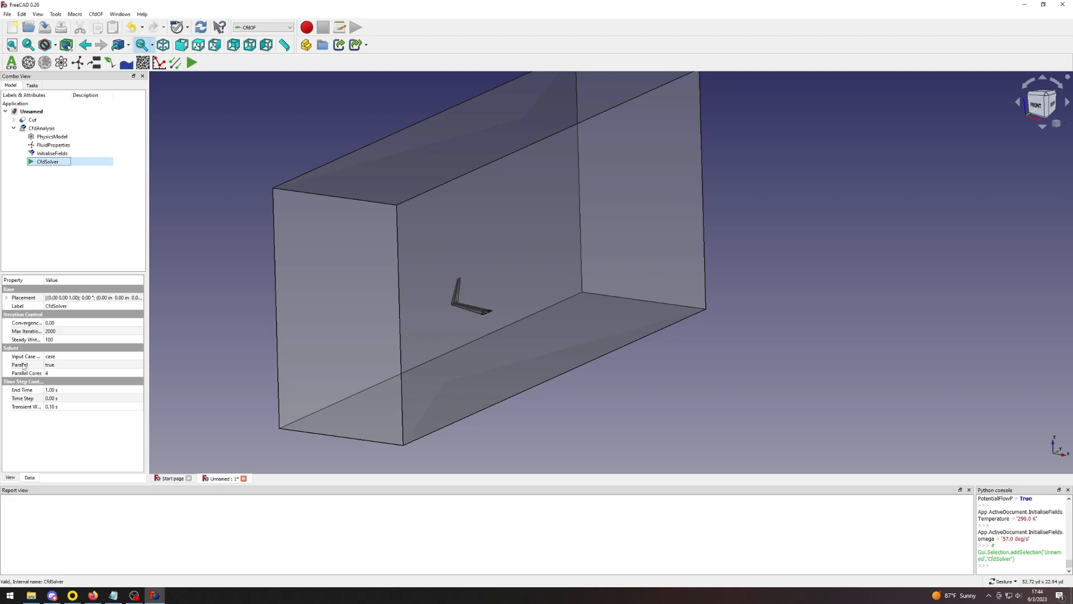
left_click(51, 366)
left_click(88, 368)
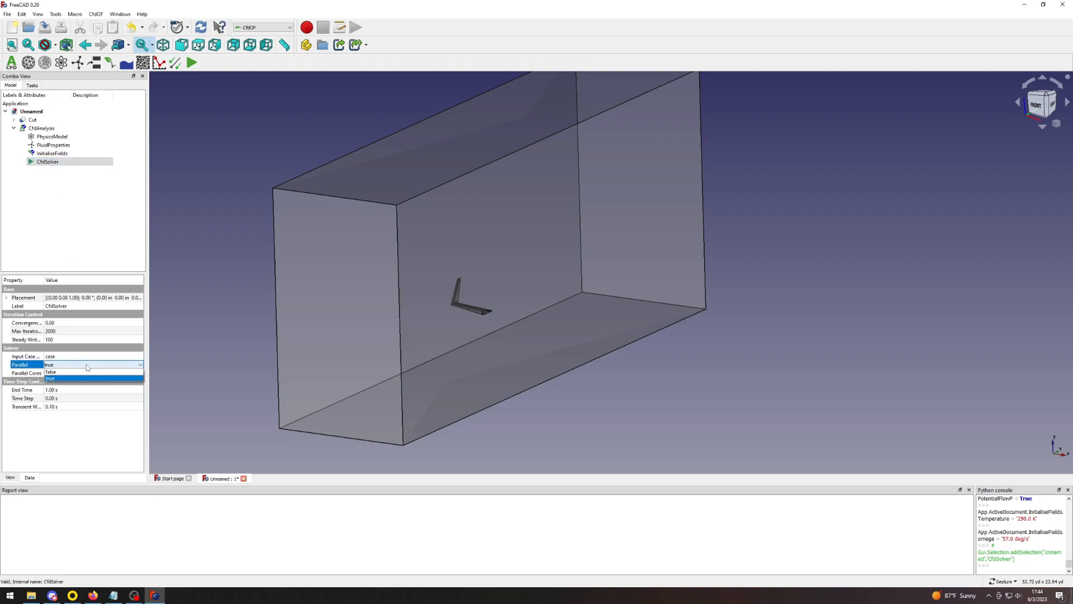
left_click(51, 371)
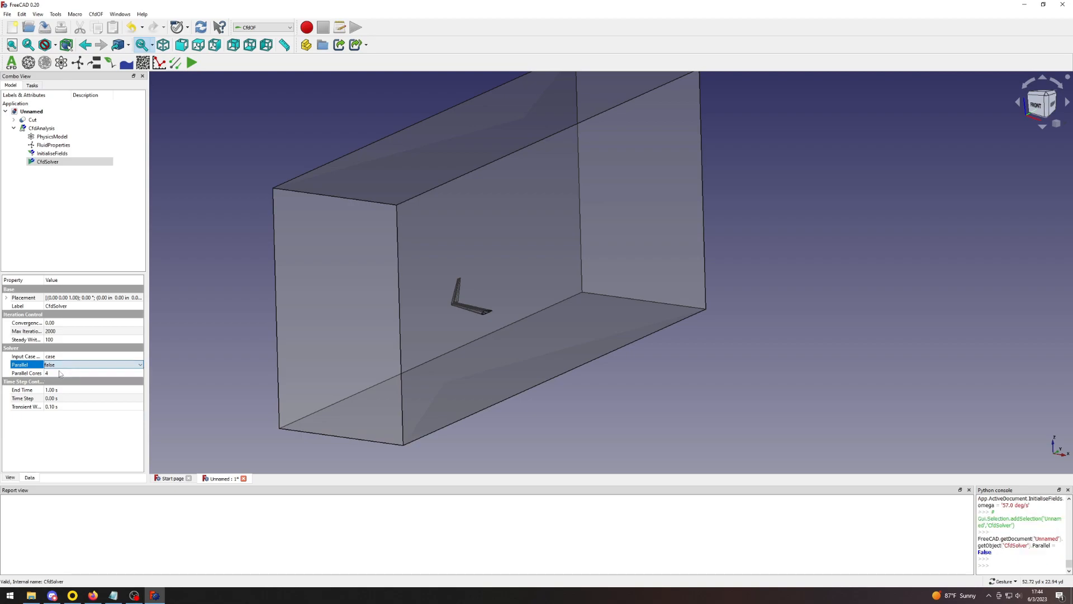
left_click(213, 350)
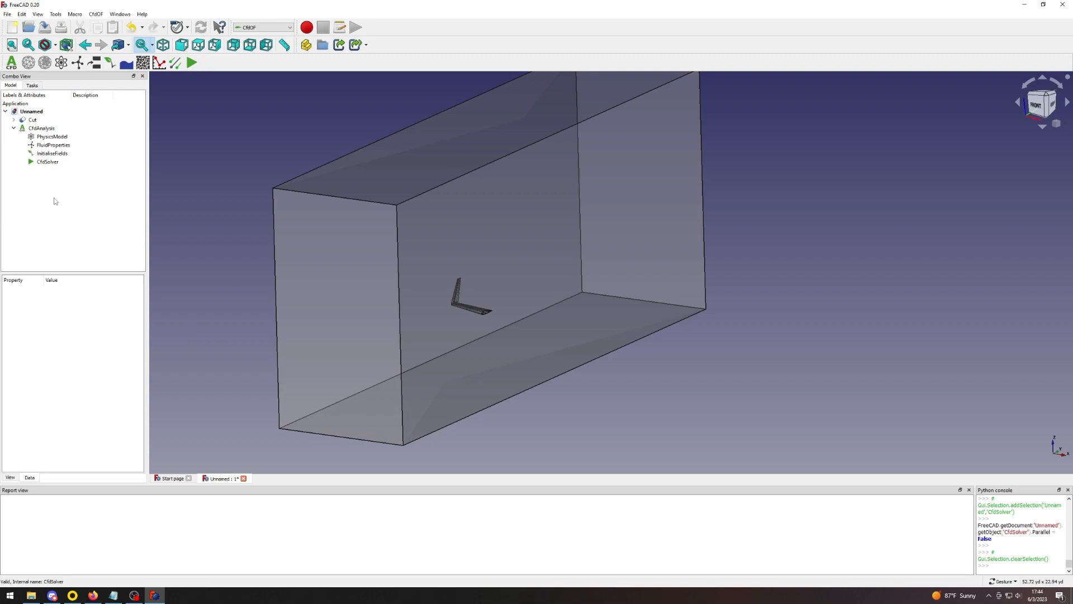
left_click(52, 163)
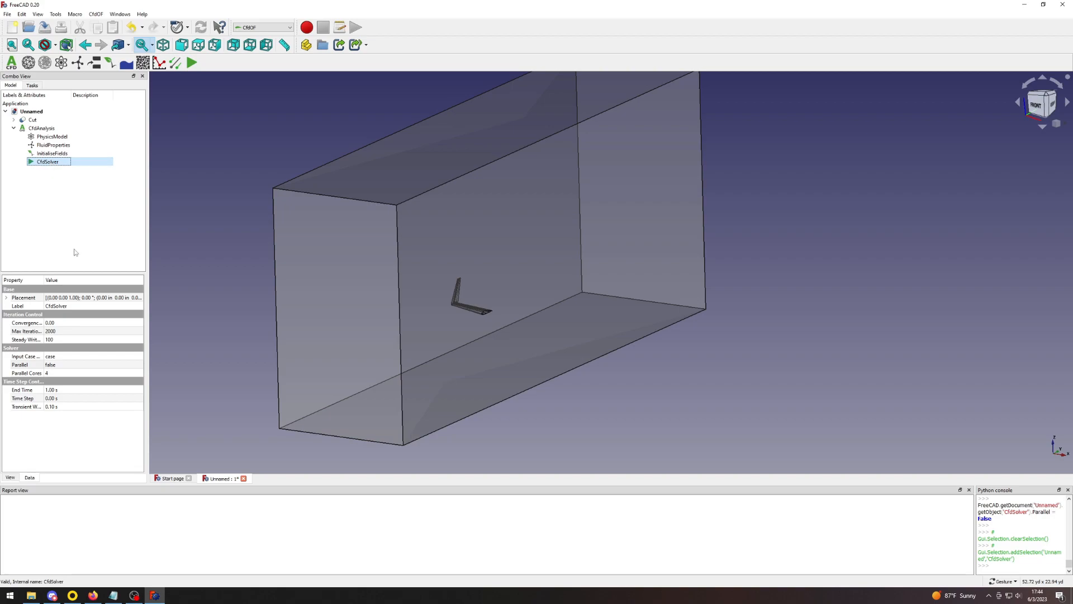
left_click(81, 184)
left_click(62, 164)
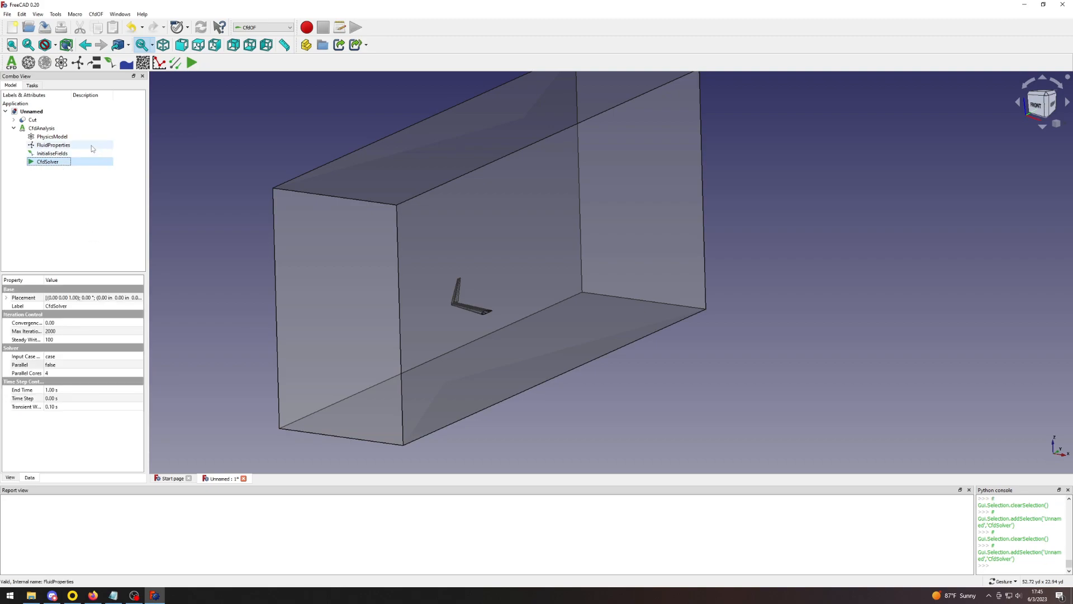
left_click(53, 145)
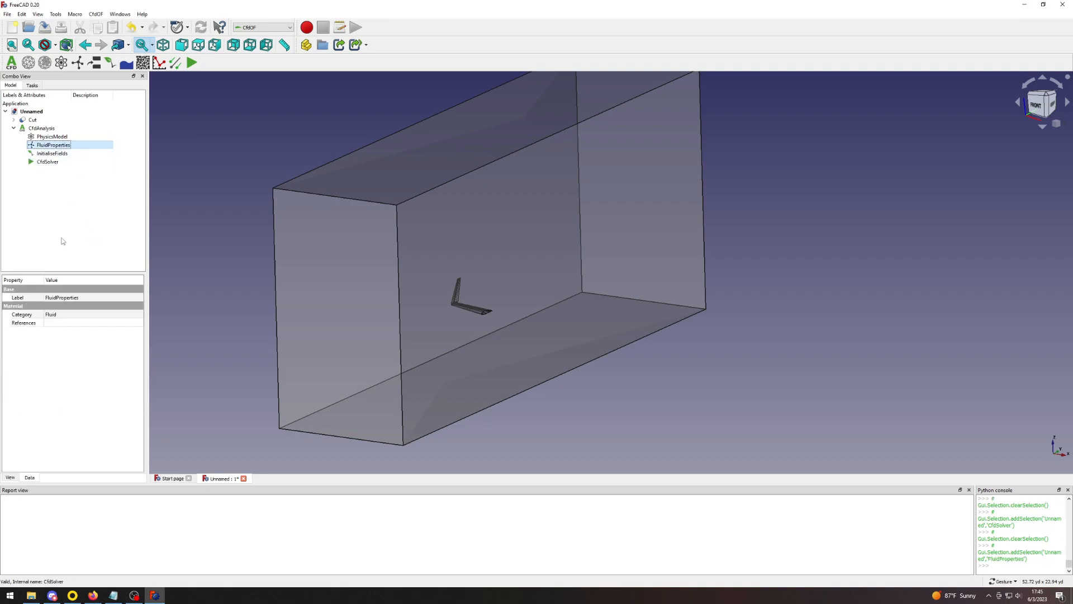
left_click(50, 162)
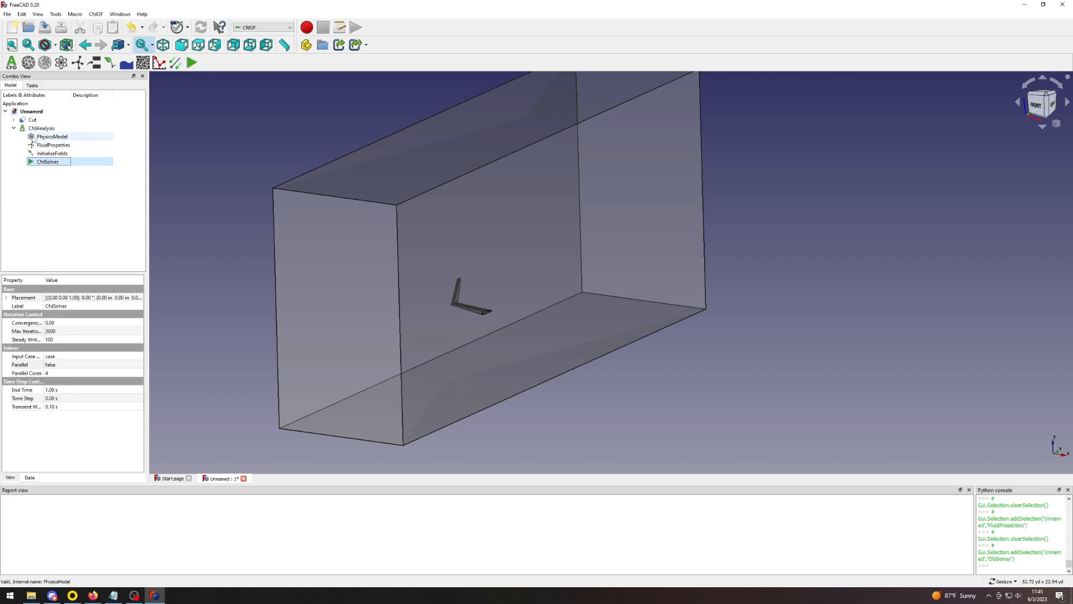
left_click(14, 128)
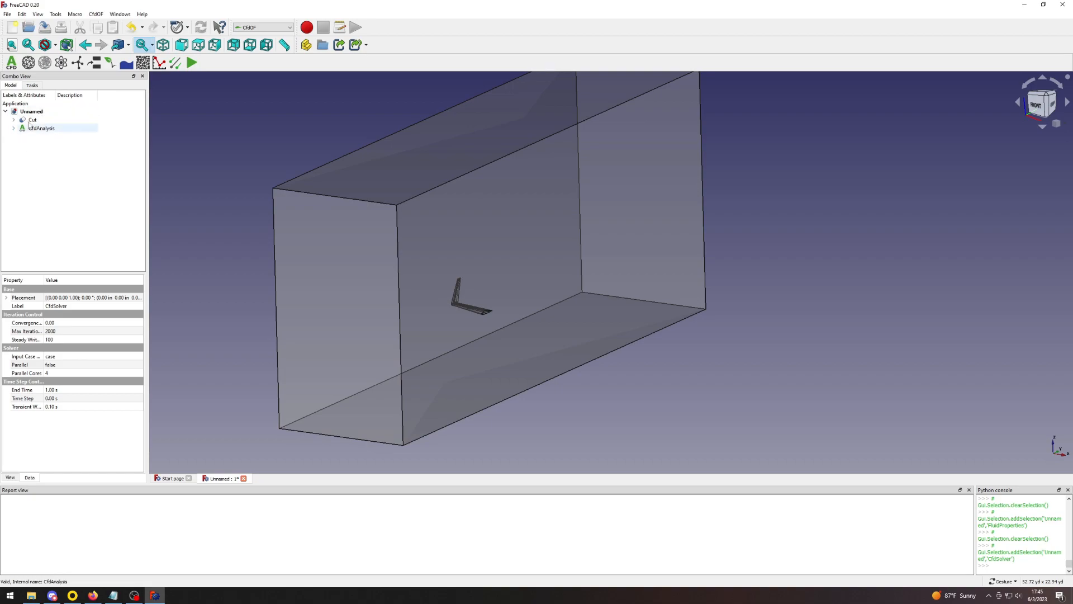
left_click(14, 128)
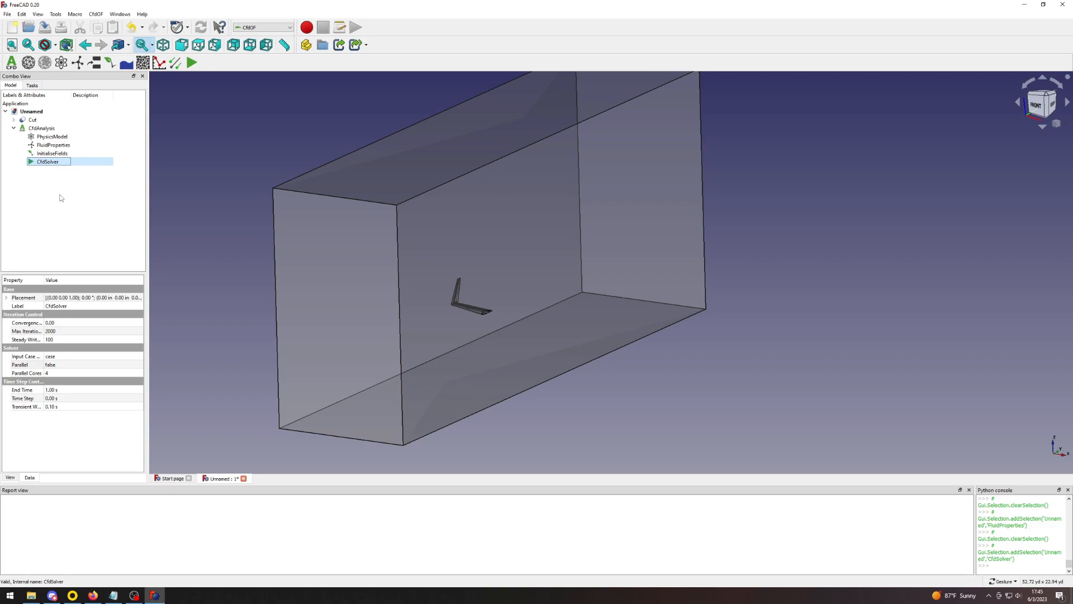
Add a fluid boundary condition of type Wall with the No-slip (viscous) sub-type to the analysis.
left_click(83, 163)
left_click(100, 66)
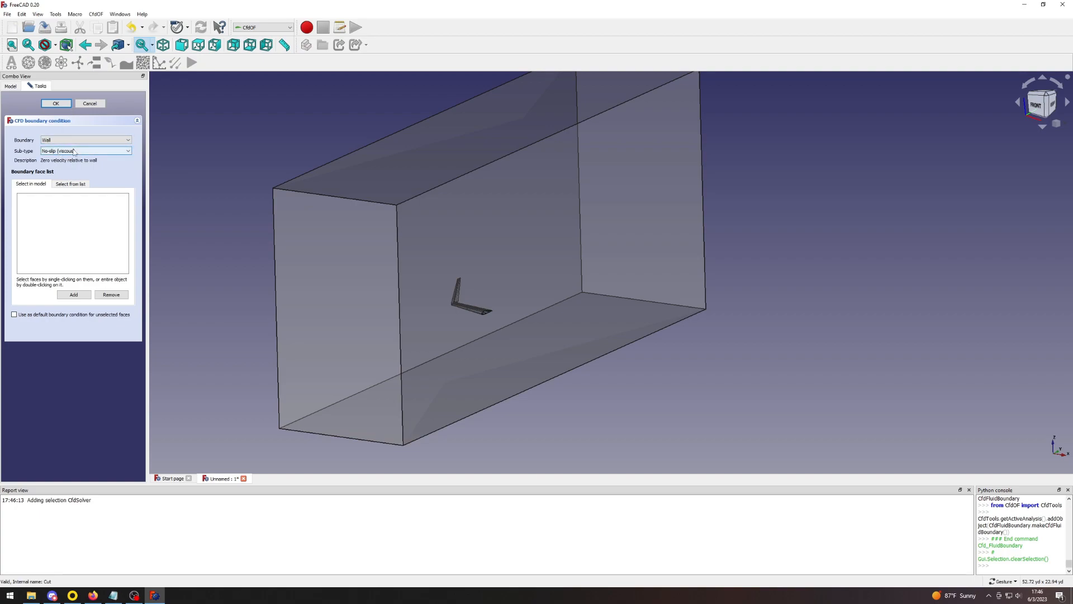
left_click(73, 141)
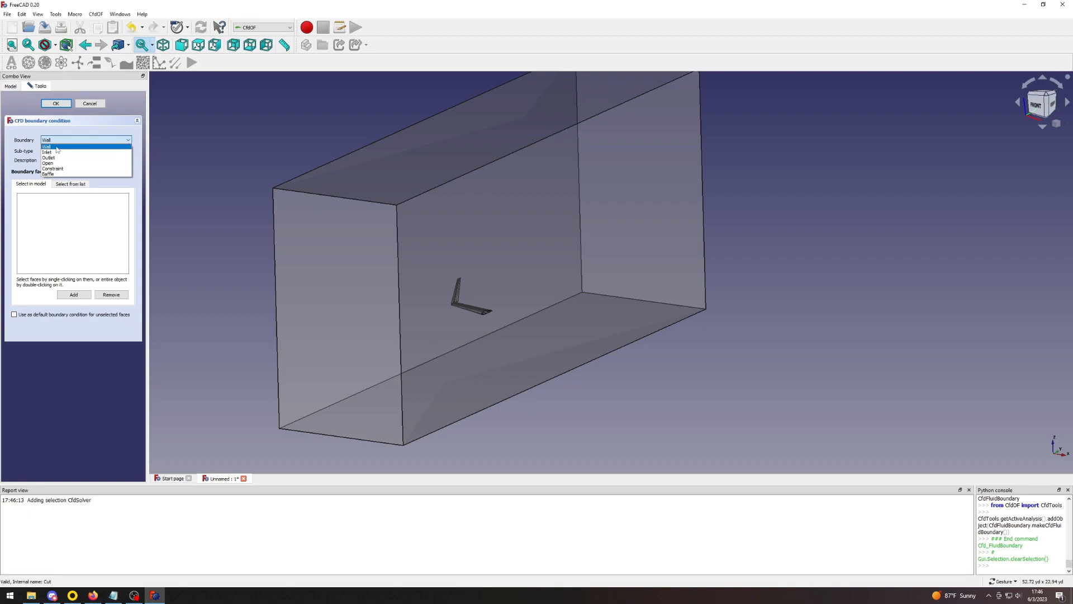
left_click(56, 147)
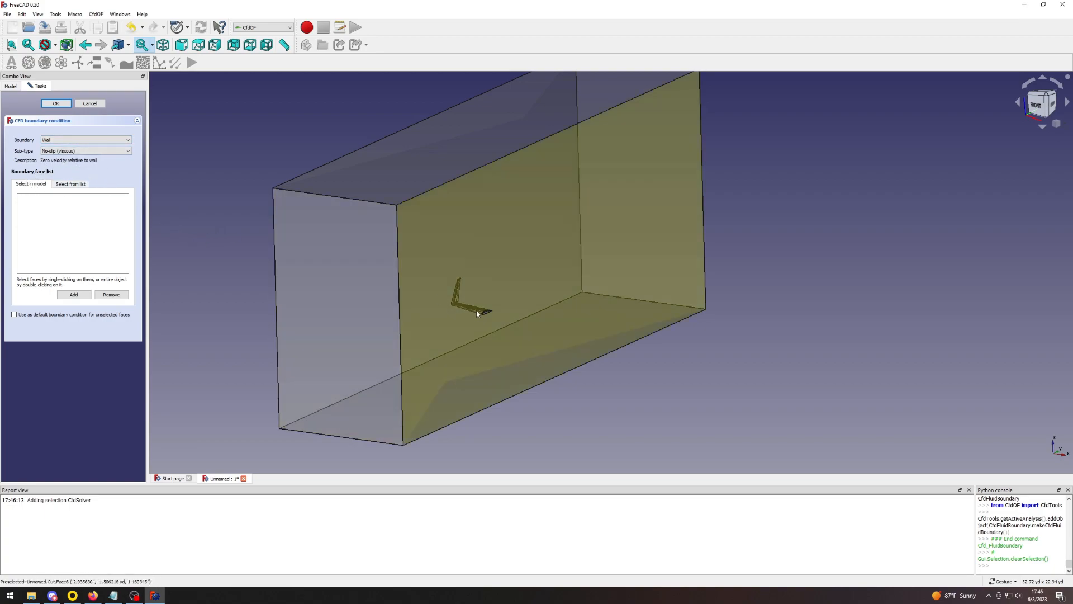
Assign the M11 Right Wing object to the wall boundary, accept it and check which geometry it covers.
scroll(486, 316, "down", 2)
scroll(481, 317, "up", 8)
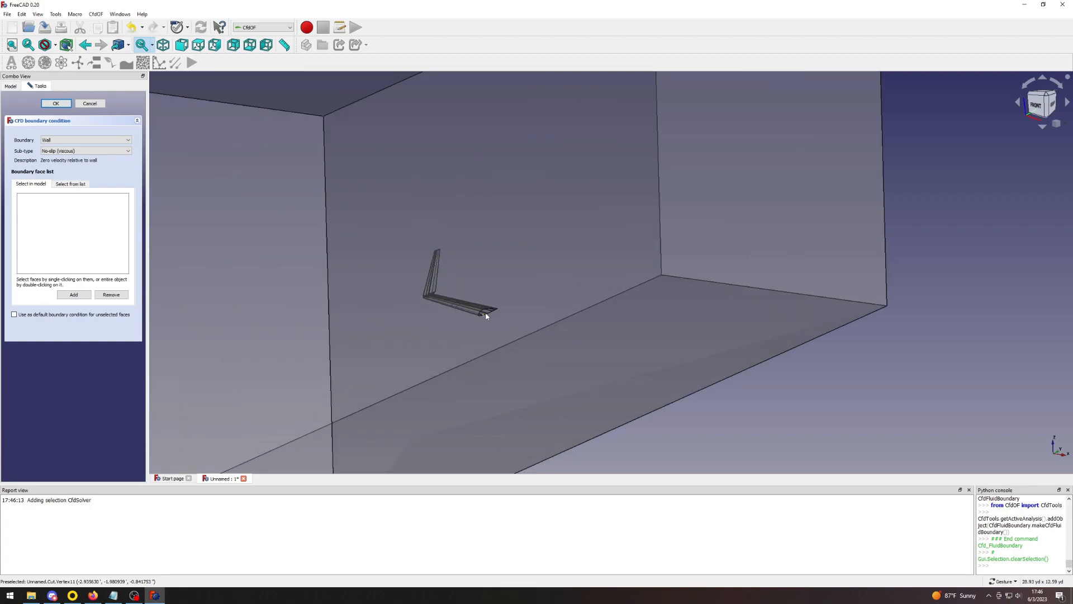
scroll(478, 322, "down", 5)
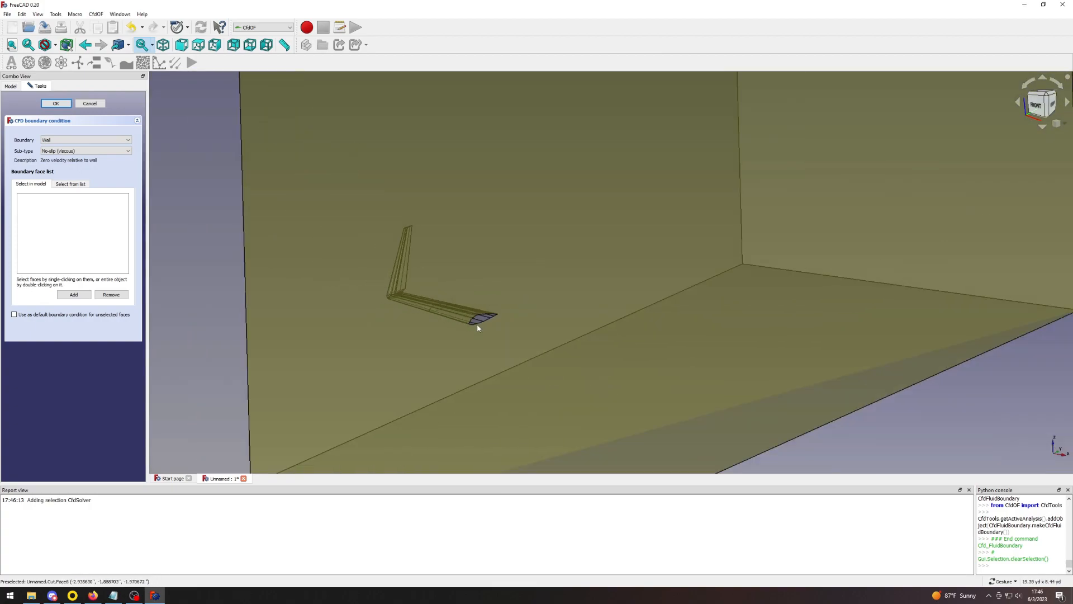
scroll(495, 359, "down", 3)
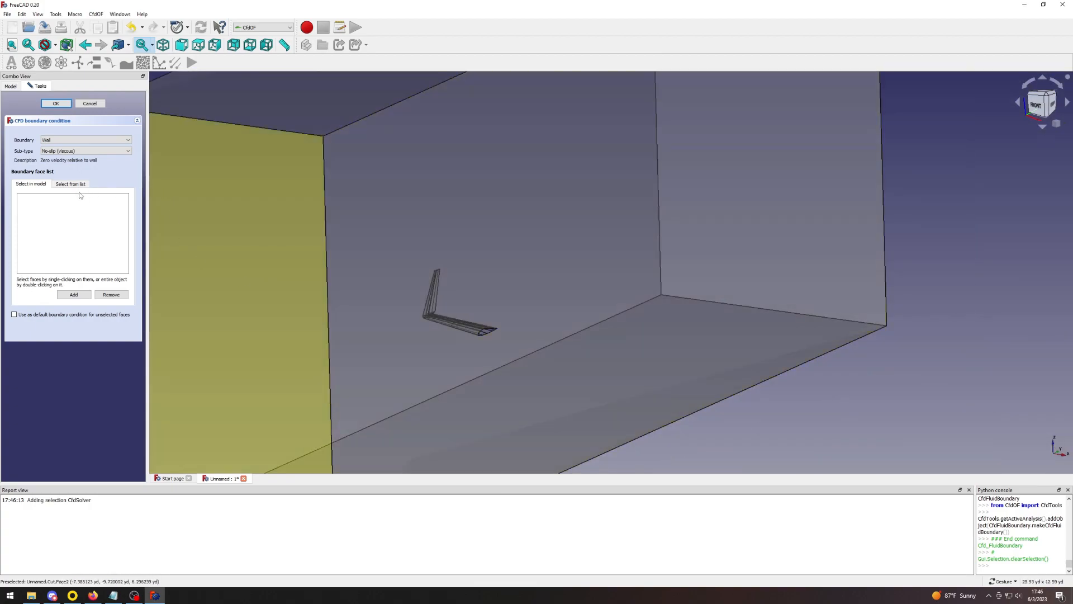
left_click(69, 184)
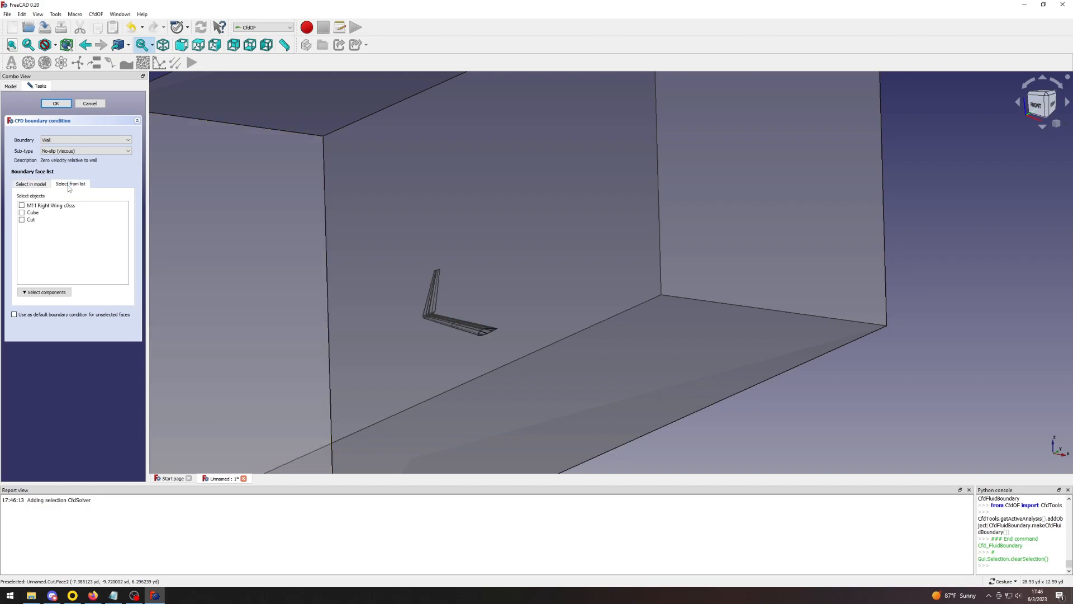
left_click(22, 205)
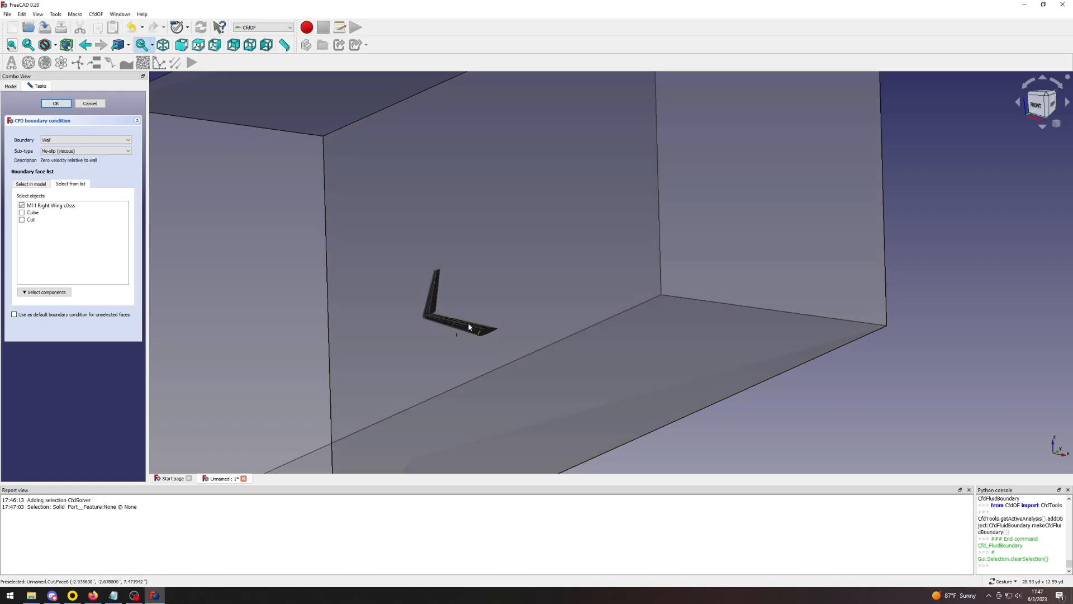
scroll(442, 327, "down", 3)
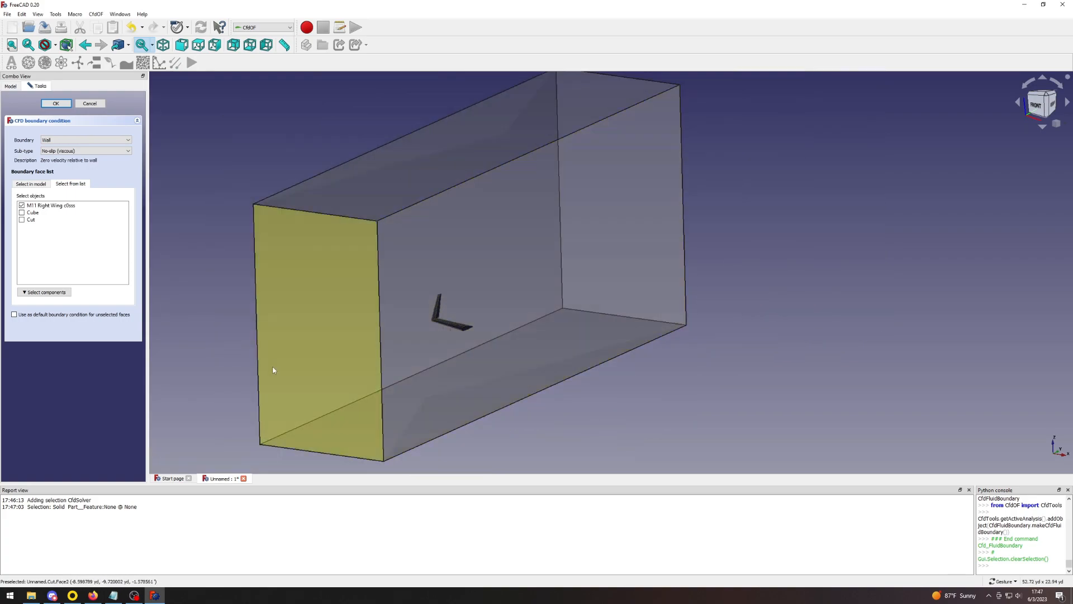
left_click(56, 104)
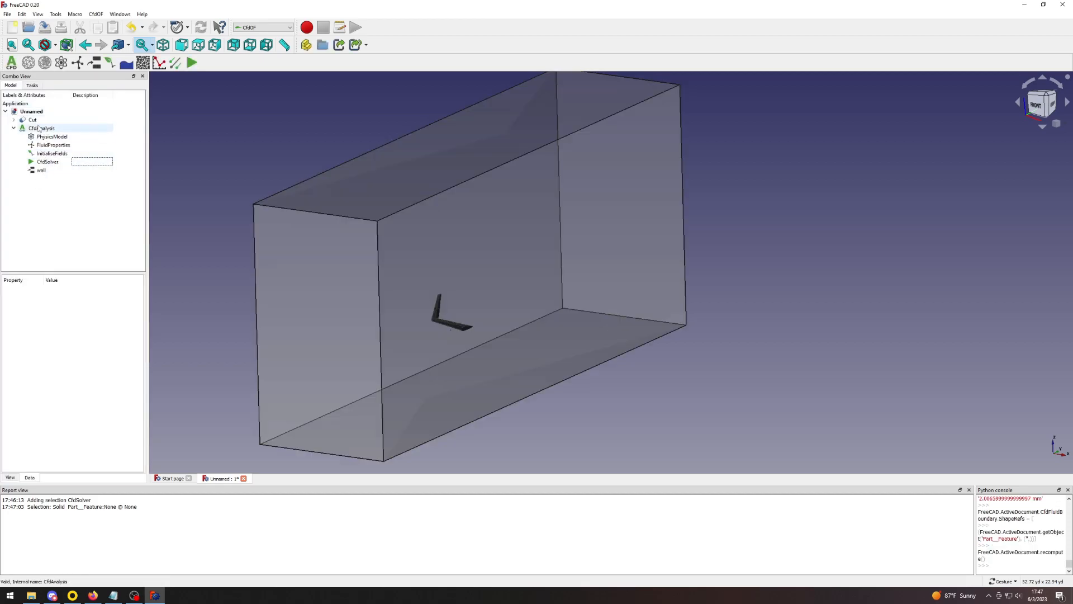
left_click(41, 170)
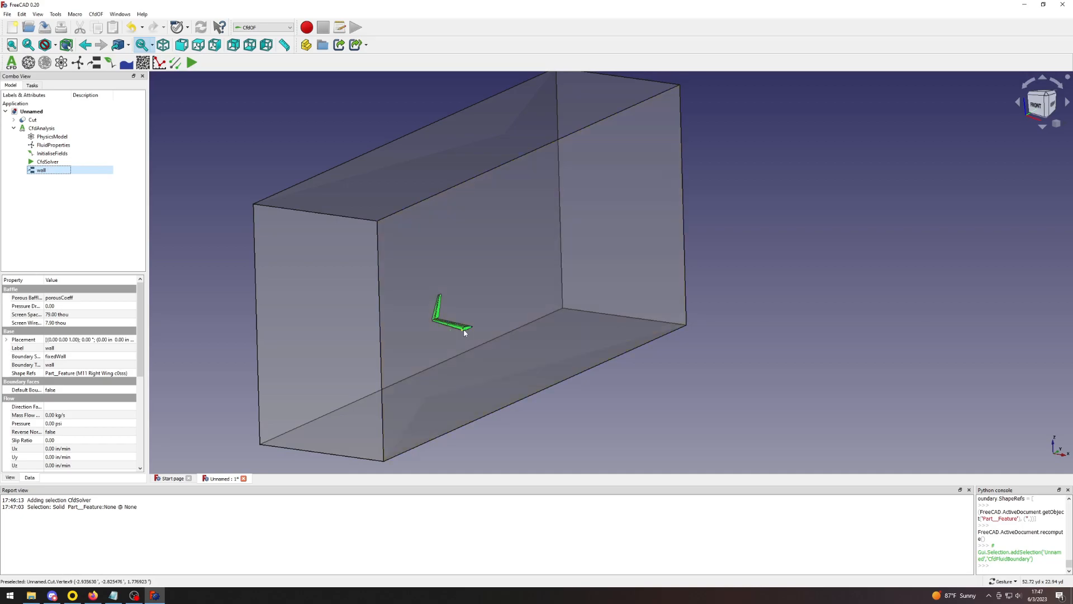
left_click(48, 162)
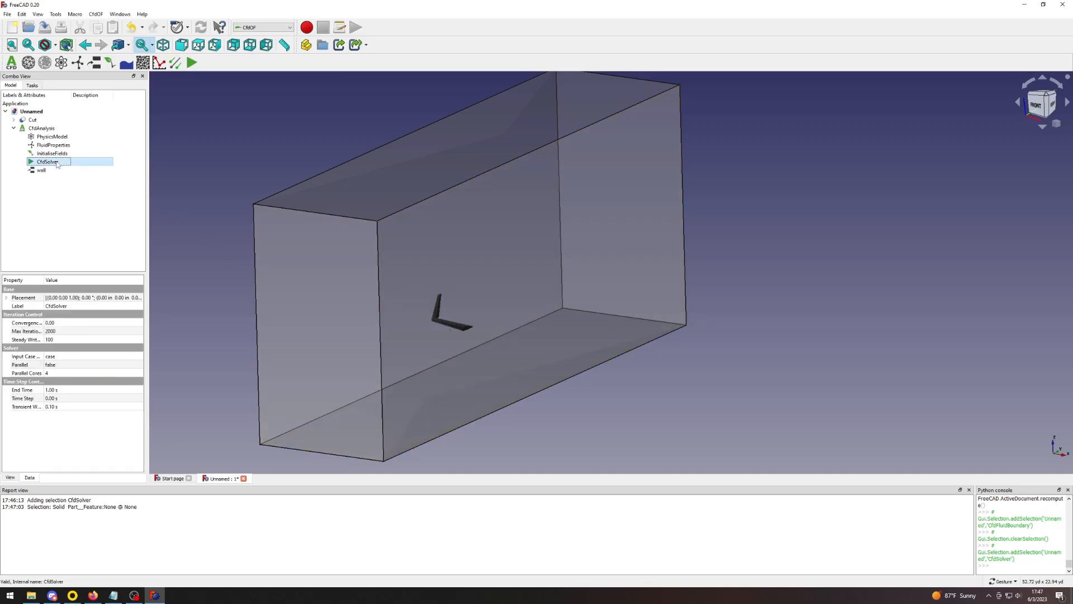
Add another fluid boundary condition of type Wall with the Slip (inviscid) sub-type to the analysis.
left_click(95, 63)
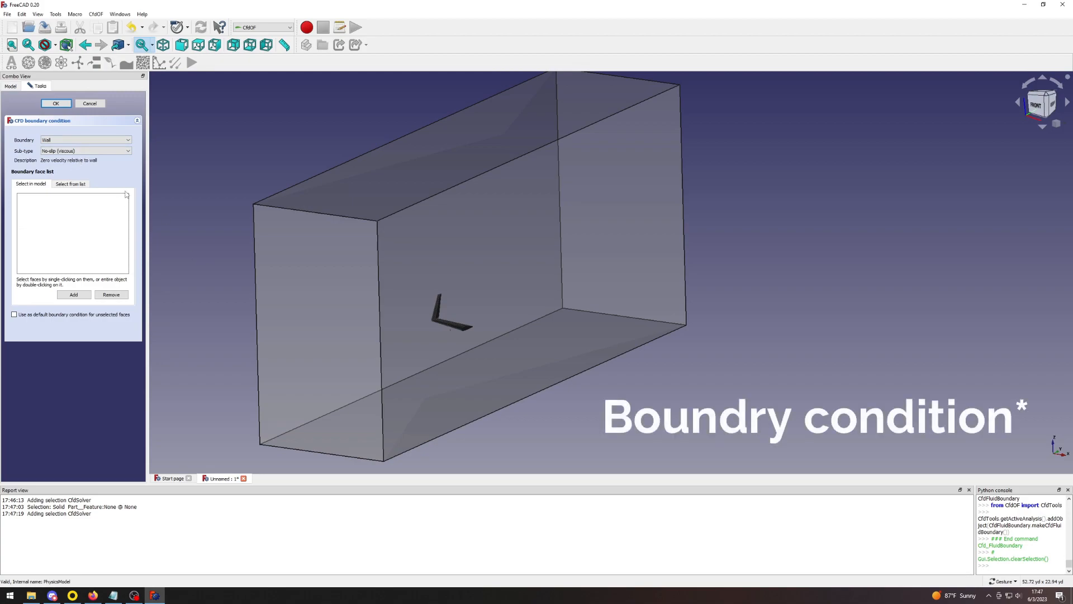
left_click(71, 151)
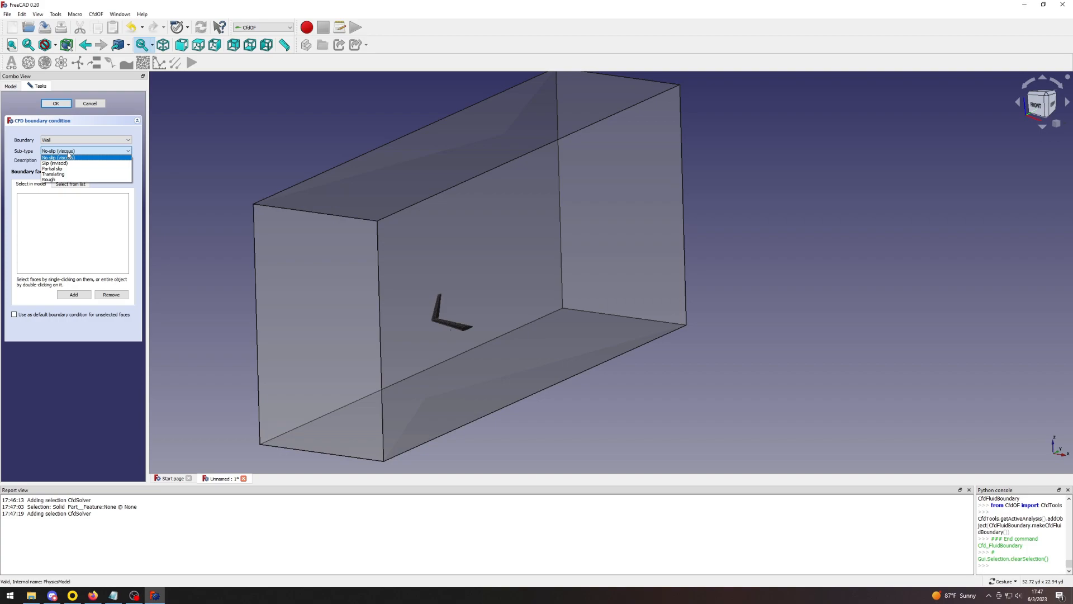
left_click(62, 163)
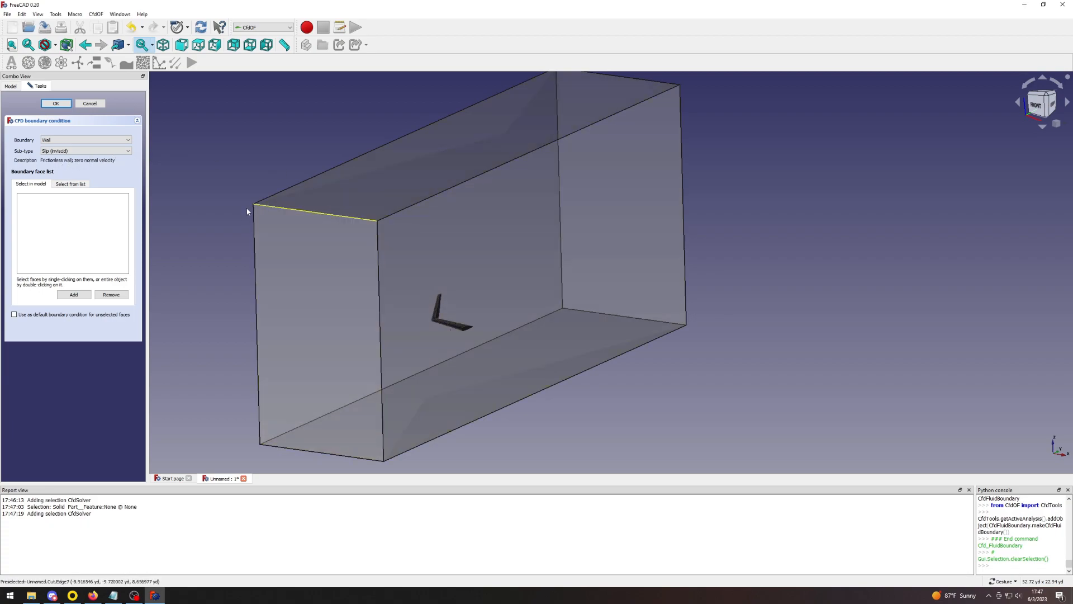
Assign the four long side faces of the cut box (Face3, Face6, Face5 and Face1) to the slip wall boundary.
left_click(467, 132)
left_click(593, 225)
left_click_drag(594, 422, 478, 406)
left_click(391, 426)
left_click_drag(390, 426, 376, 317)
left_click(427, 293)
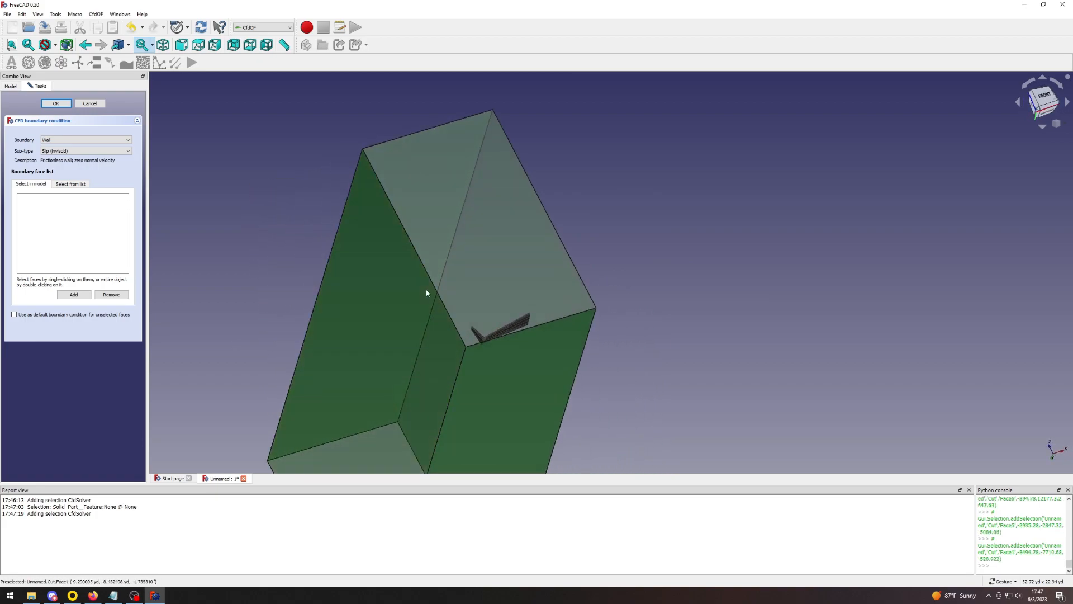
left_click_drag(661, 268, 317, 190)
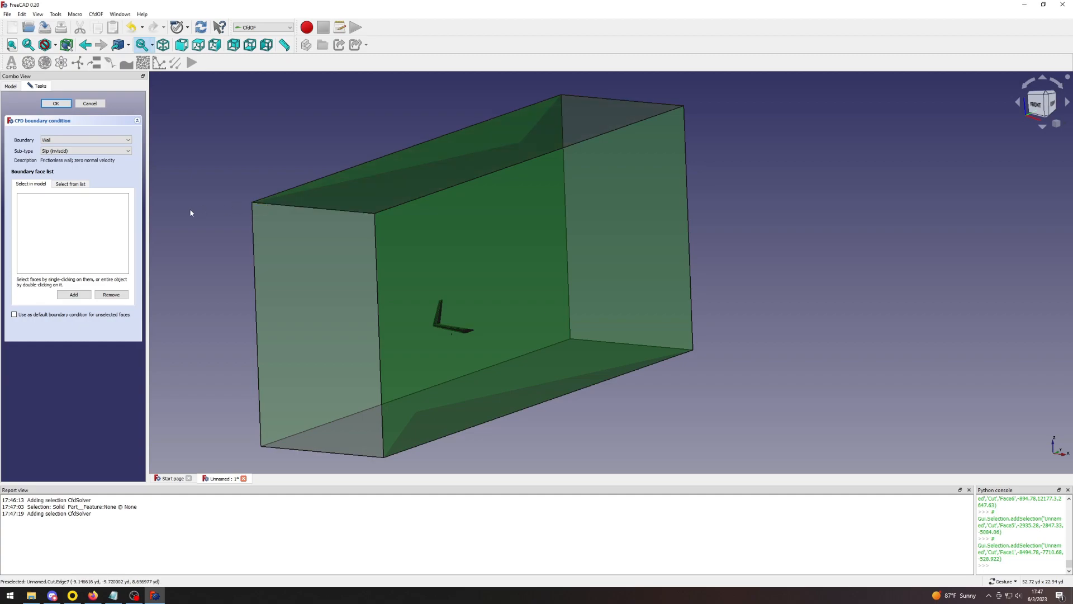
left_click_drag(281, 306, 271, 235)
left_click(74, 295)
Check from the front that only the box's end faces are left uncovered and accept the slip wall boundary.
left_click_drag(553, 283, 610, 277)
key("1")
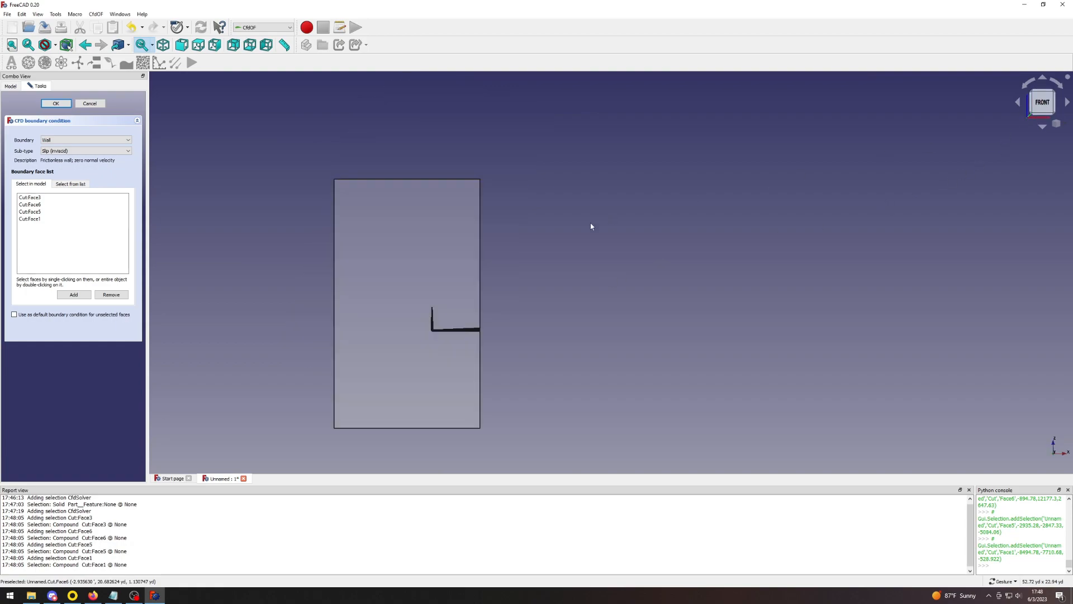
left_click_drag(507, 339, 431, 196)
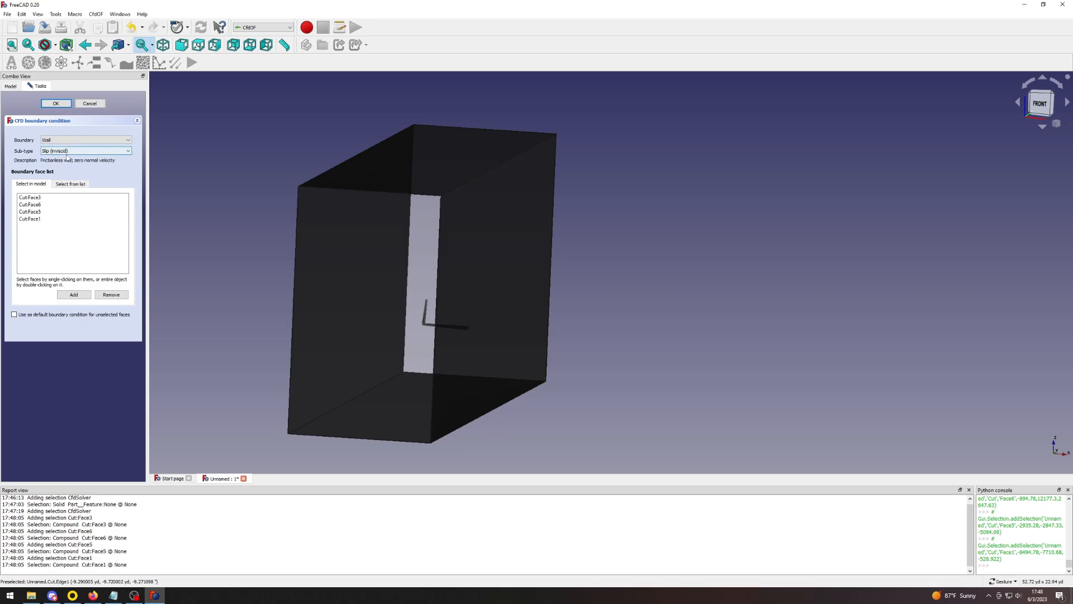
left_click(66, 103)
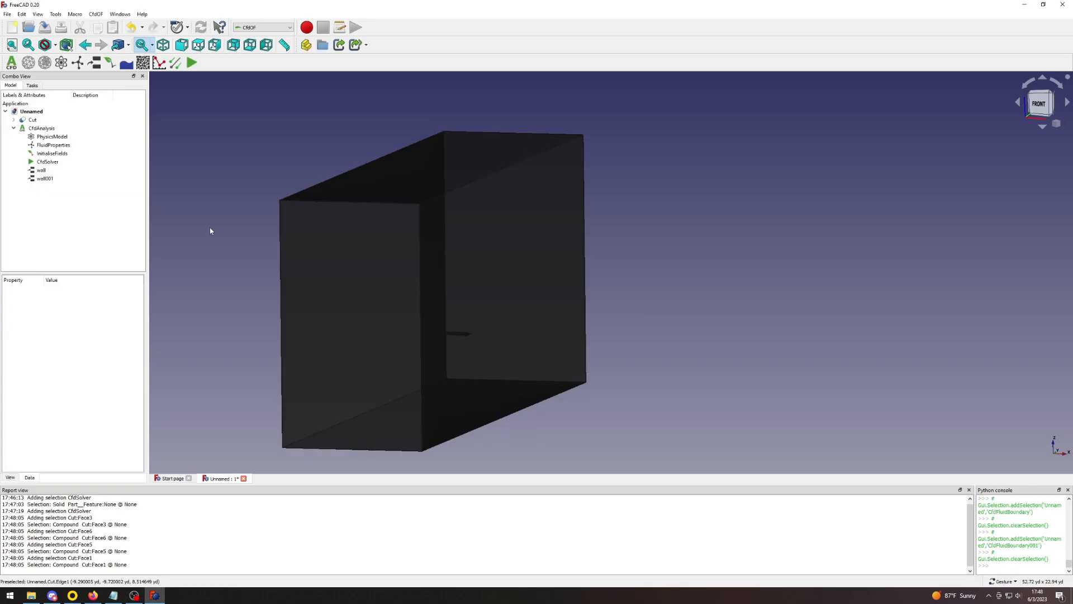
Add a fluid boundary condition of type Inlet with the Uniform velocity sub-type to the analysis.
left_click_drag(271, 189, 226, 179)
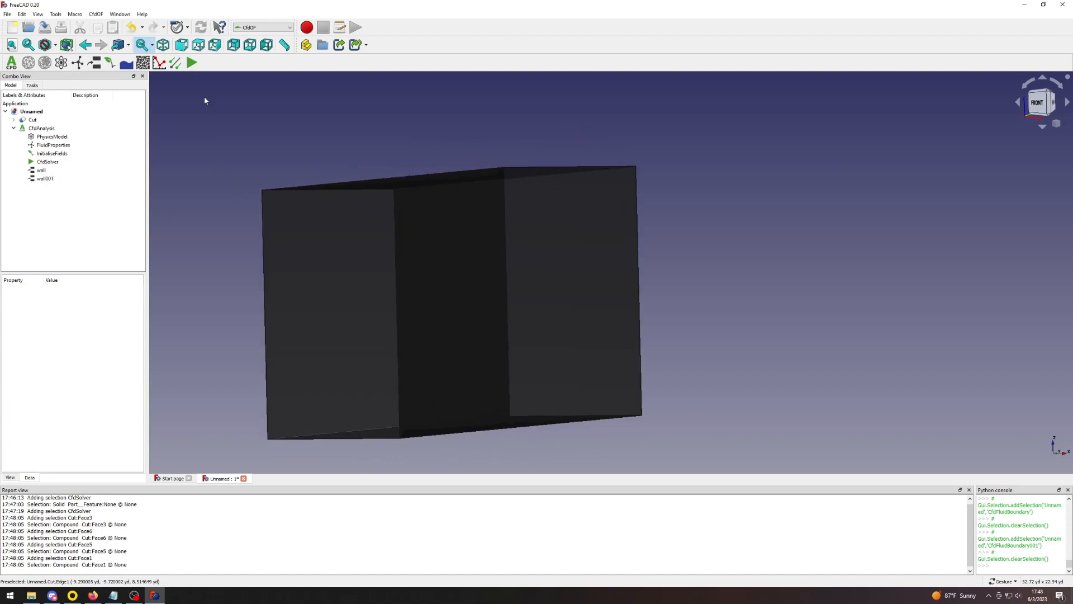
left_click(47, 161)
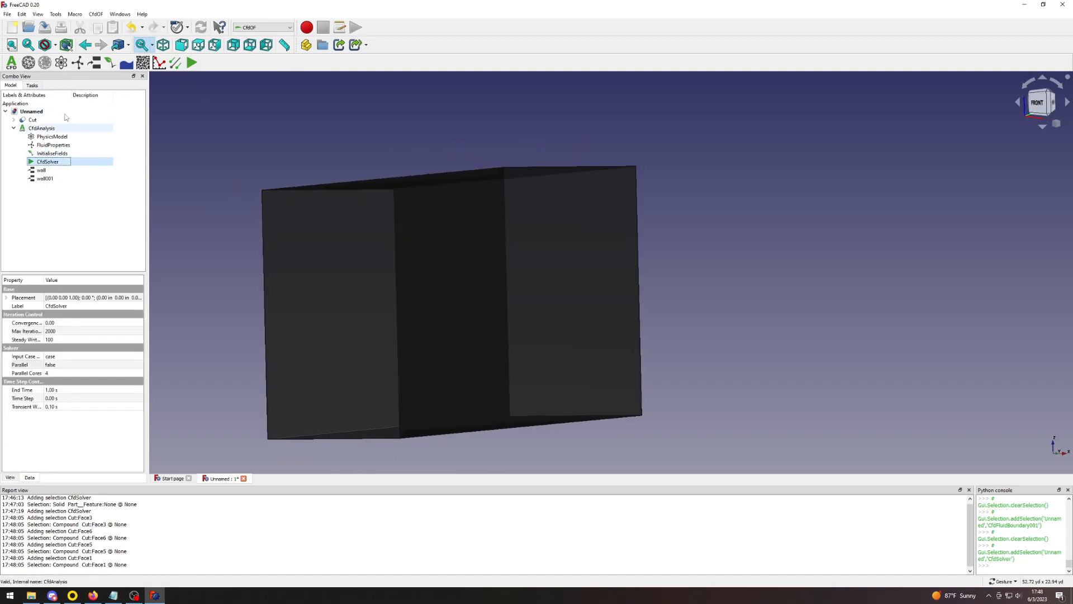
left_click(96, 63)
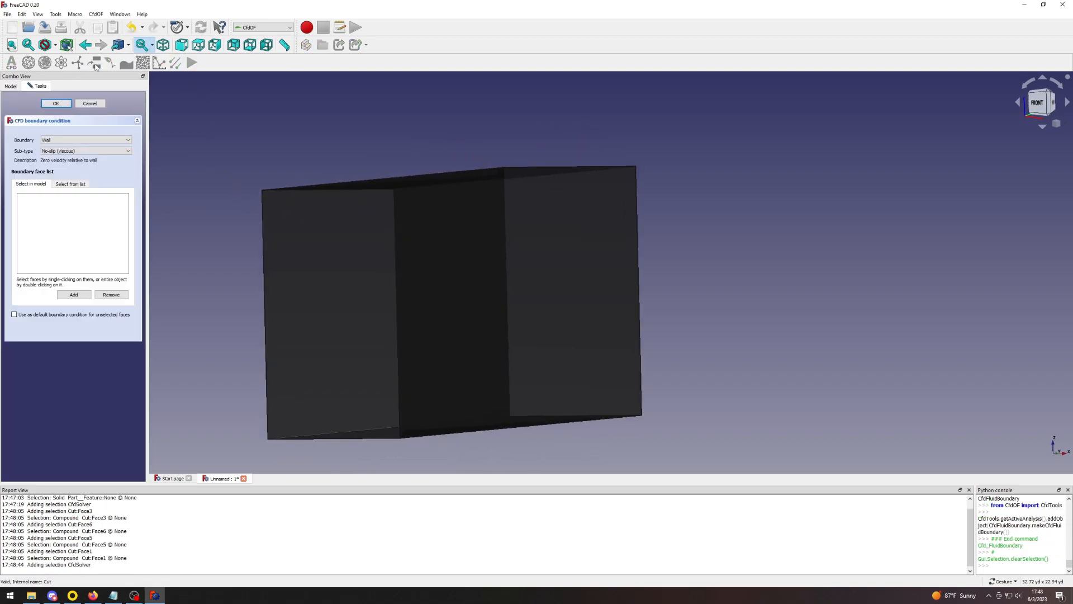
left_click(56, 141)
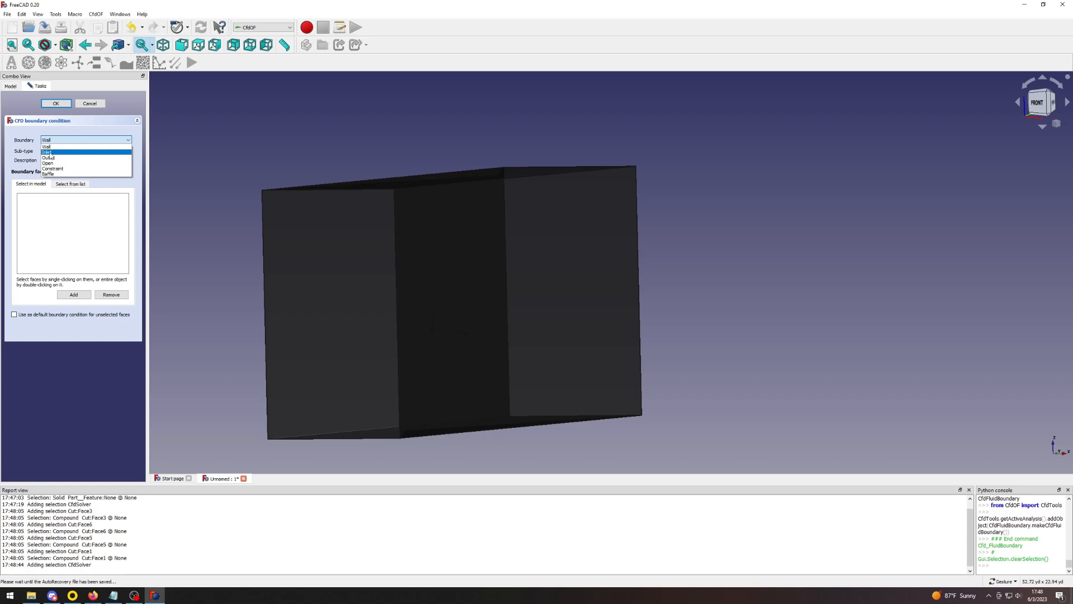
left_click(51, 153)
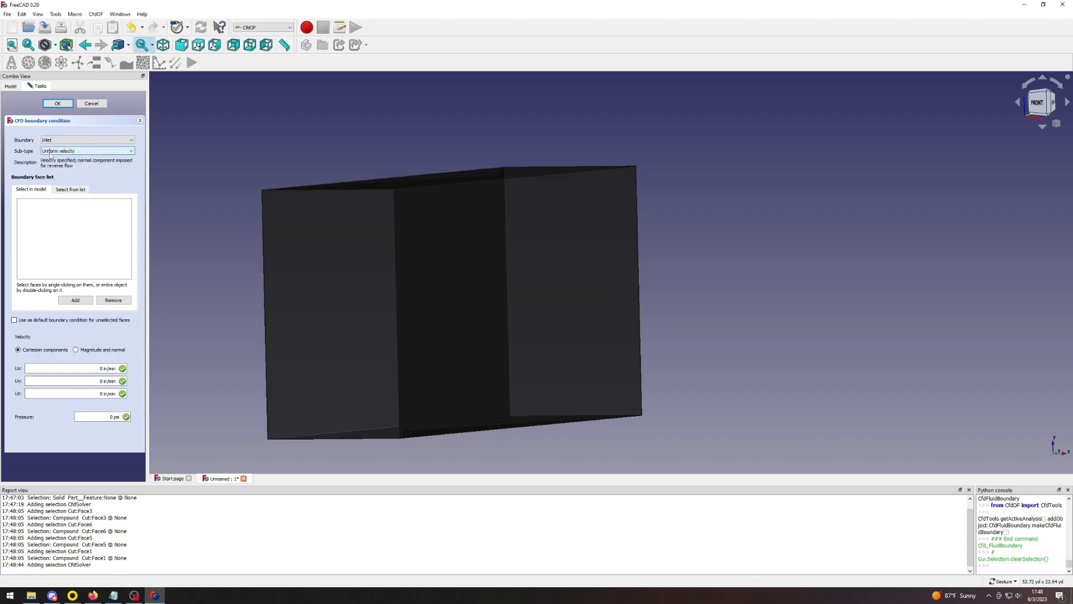
left_click(51, 152)
left_click(65, 158)
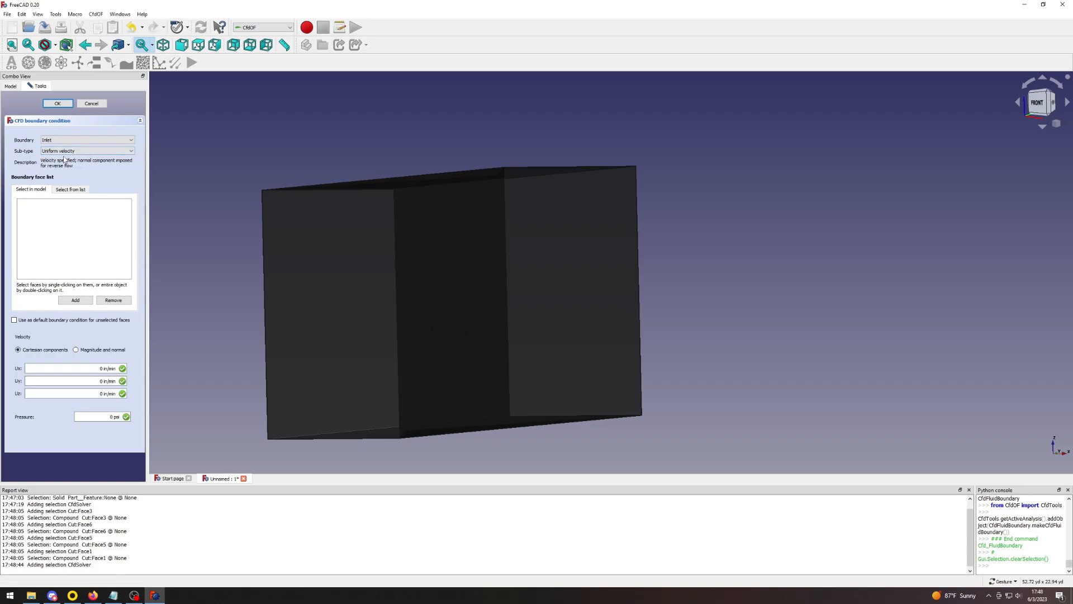
Set the inlet's Uy velocity component to 220000 in/min and accept the boundary condition.
left_click(335, 260)
left_click_drag(192, 338, 162, 351)
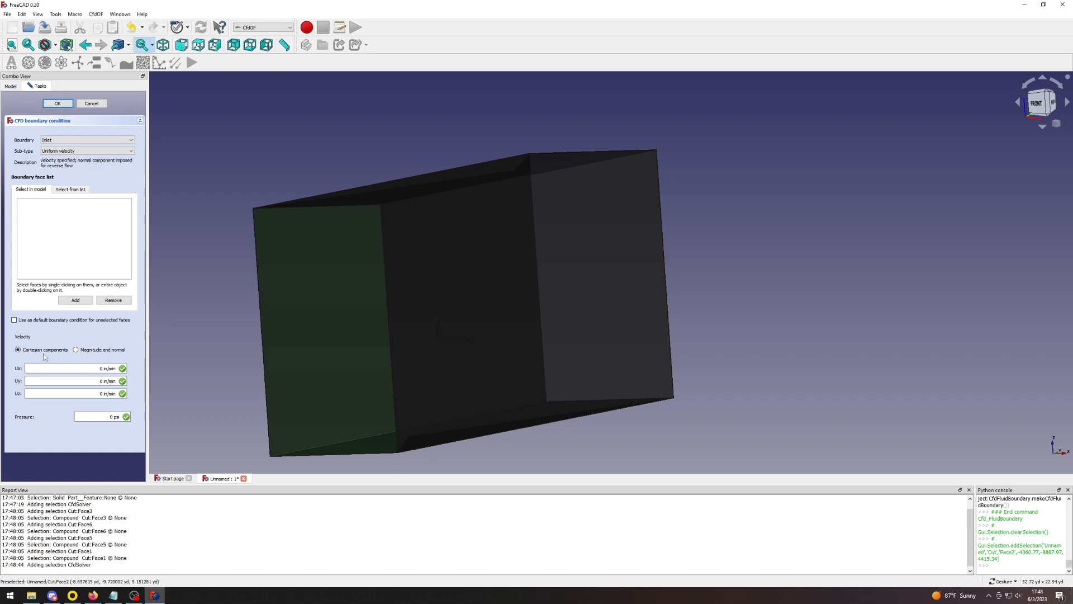
left_click(92, 382)
double_click(103, 381)
type("28")
left_click(94, 395)
left_click(58, 103)
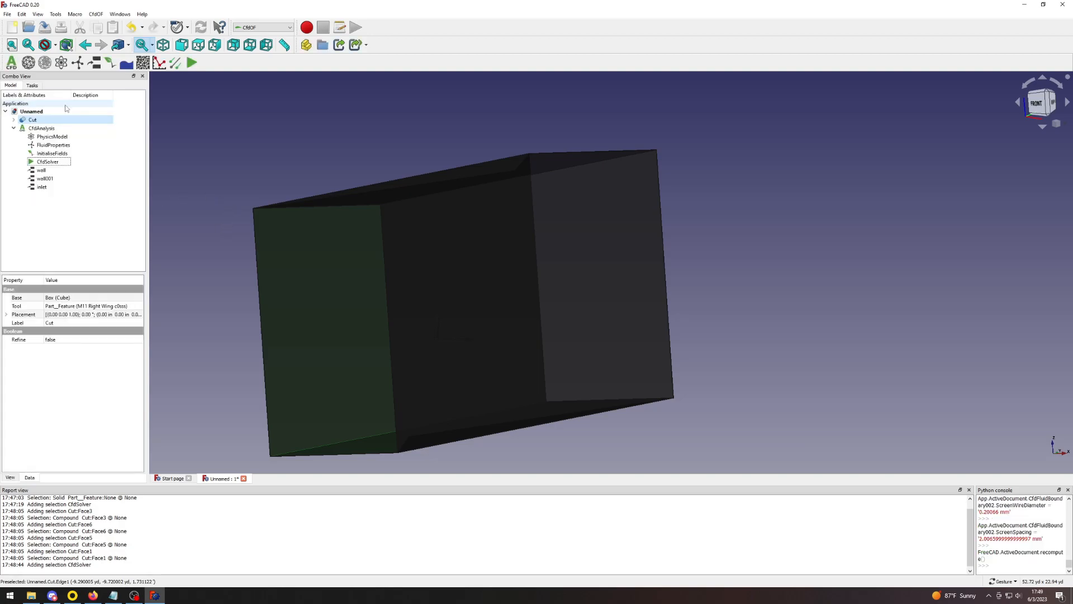
Reopen the inlet boundary for editing, assign the box's front end face (Face2) to it and accept it.
left_click(168, 192)
left_click(71, 188)
left_click_drag(330, 208, 424, 208)
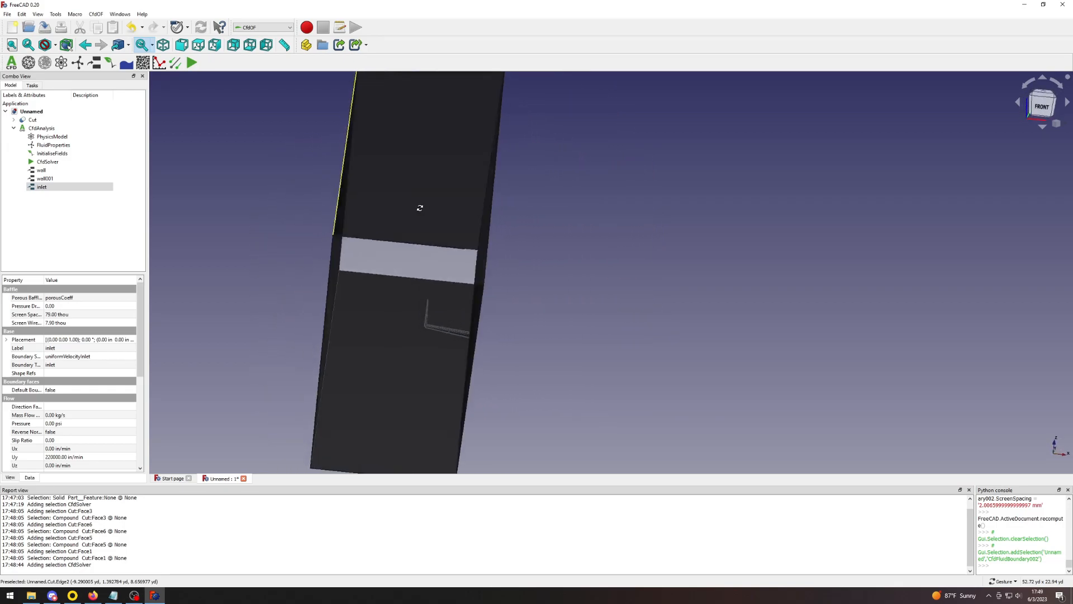
left_click(222, 194)
left_click_drag(223, 194, 159, 184)
left_click(61, 188)
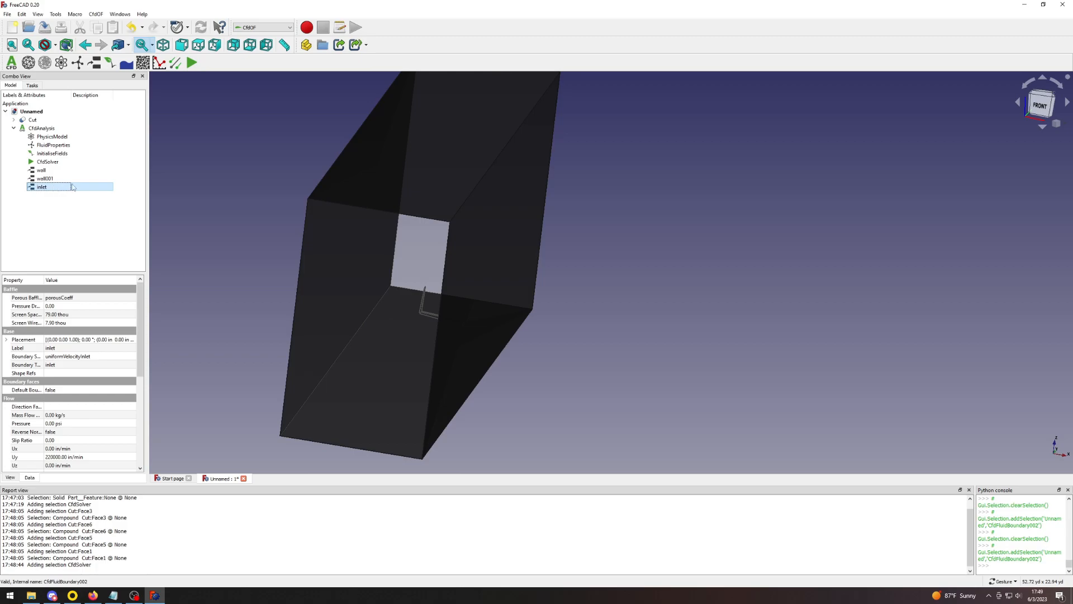
double_click(65, 188)
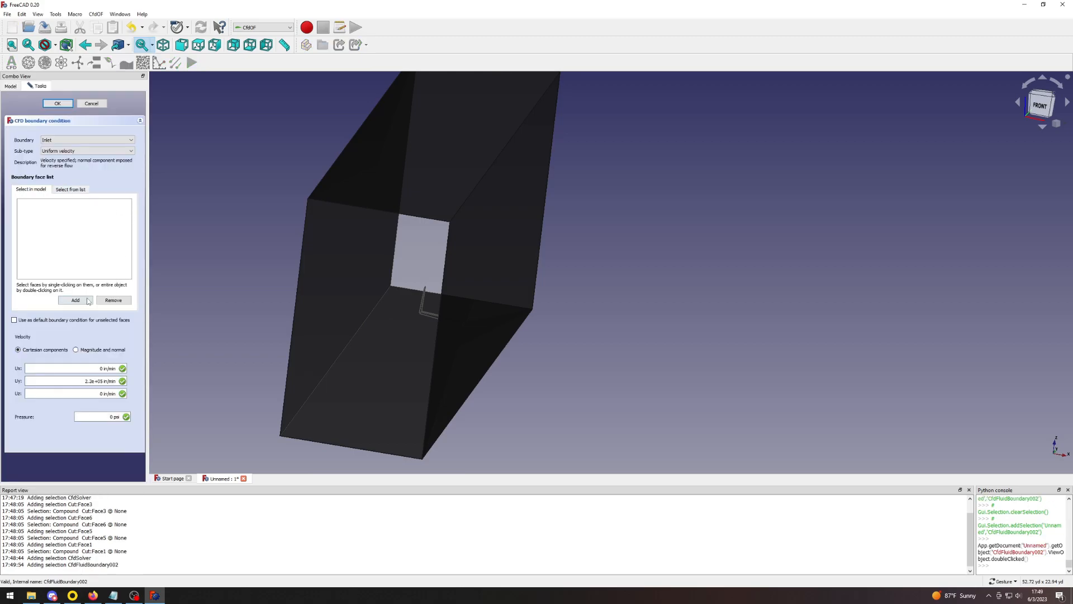
left_click(378, 277)
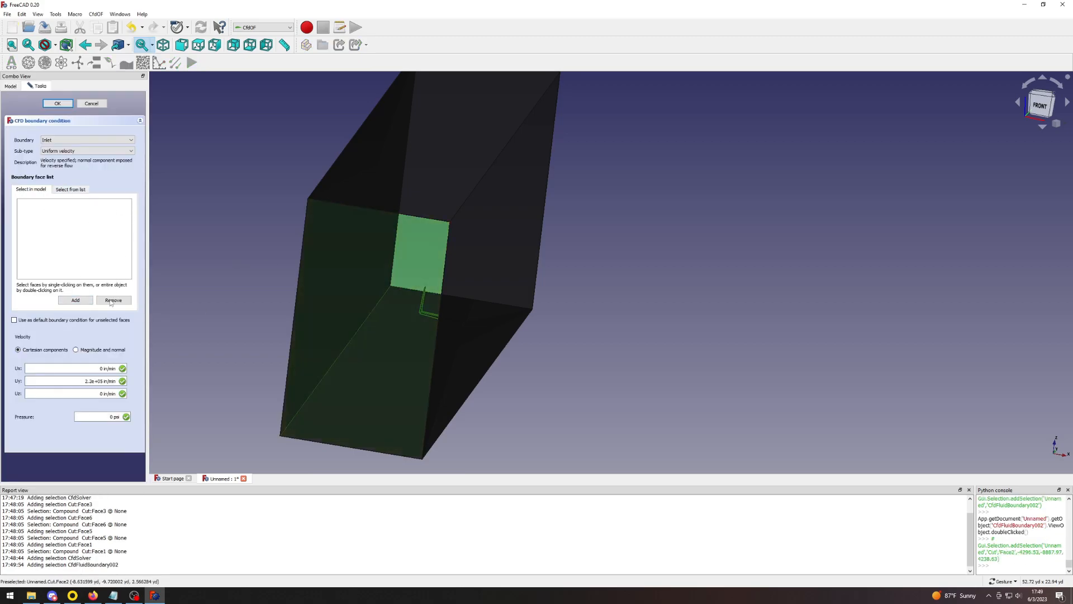
left_click(77, 301)
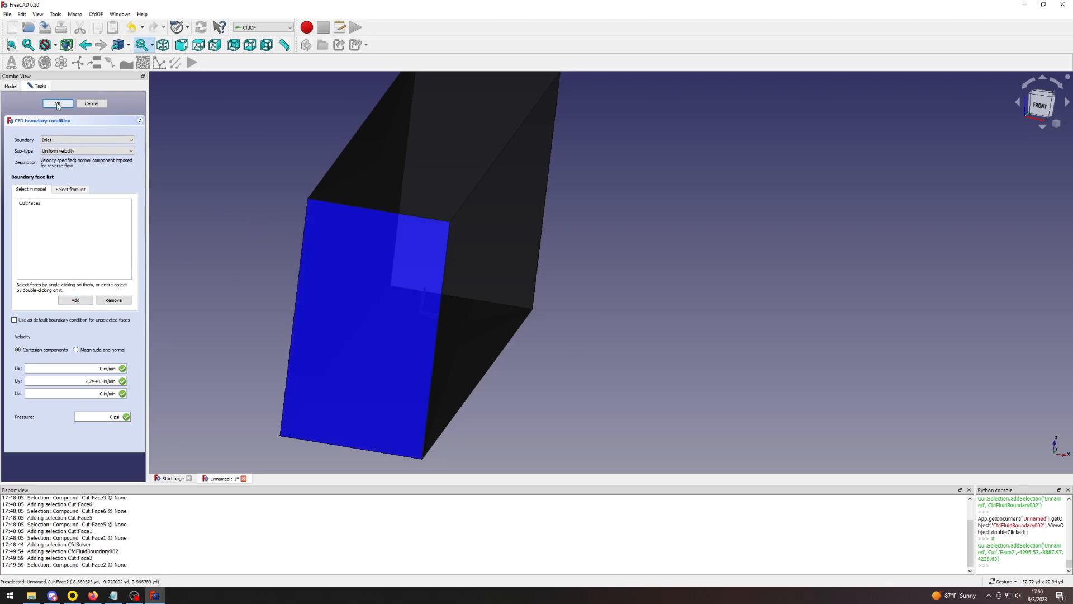
left_click(58, 103)
Check which faces the wing wall, slip wall and inlet boundaries cover by selecting each one.
left_click(40, 170)
left_click_drag(226, 227, 156, 218)
left_click(53, 180)
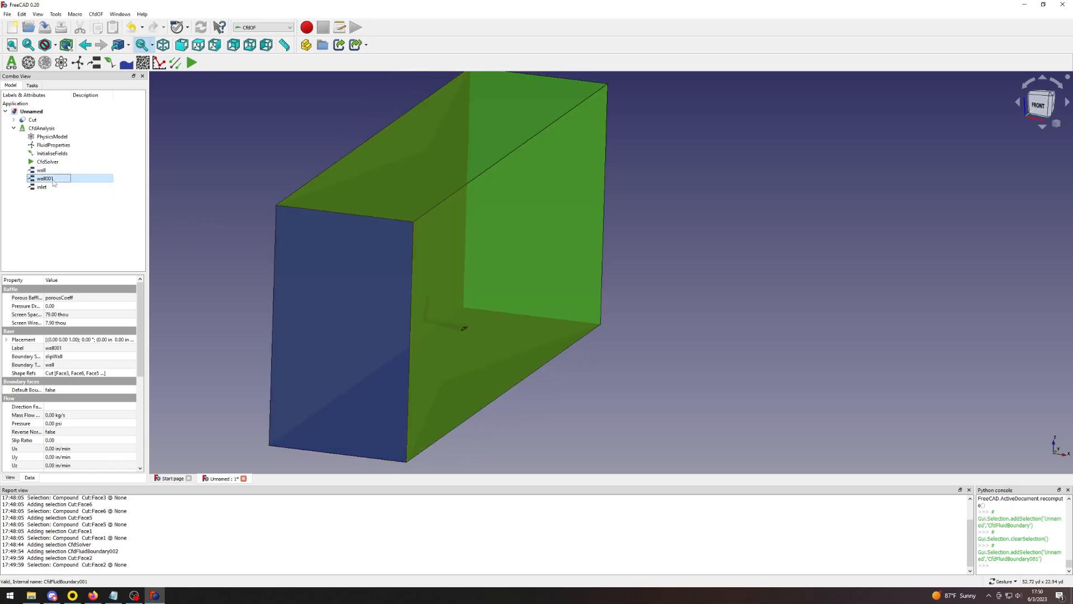
left_click(38, 188)
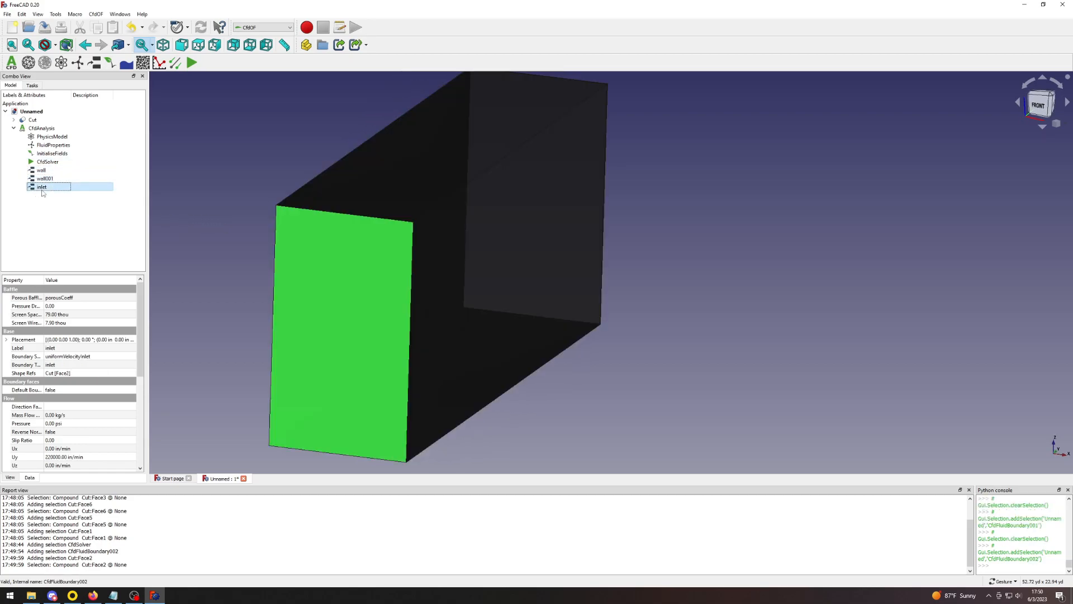
left_click(253, 204)
Add a new fluid boundary condition and assign the end face opposite the inlet (Face4) to it.
left_click_drag(668, 208, 455, 216)
scroll(455, 371, "down", 4)
left_click_drag(636, 350, 492, 378)
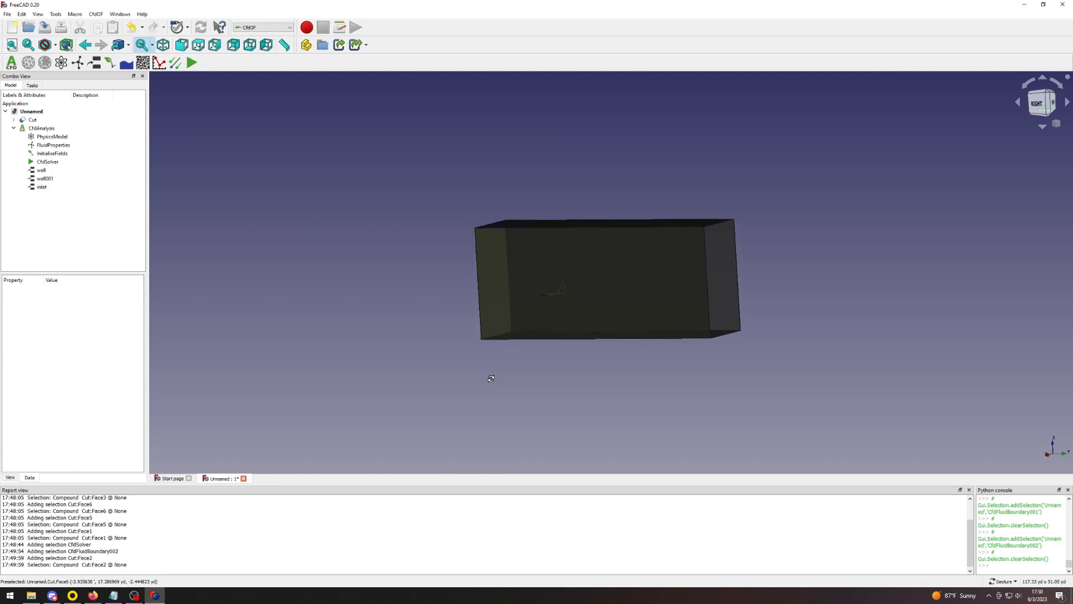
scroll(699, 274, "down", 5)
scroll(702, 271, "up", 9)
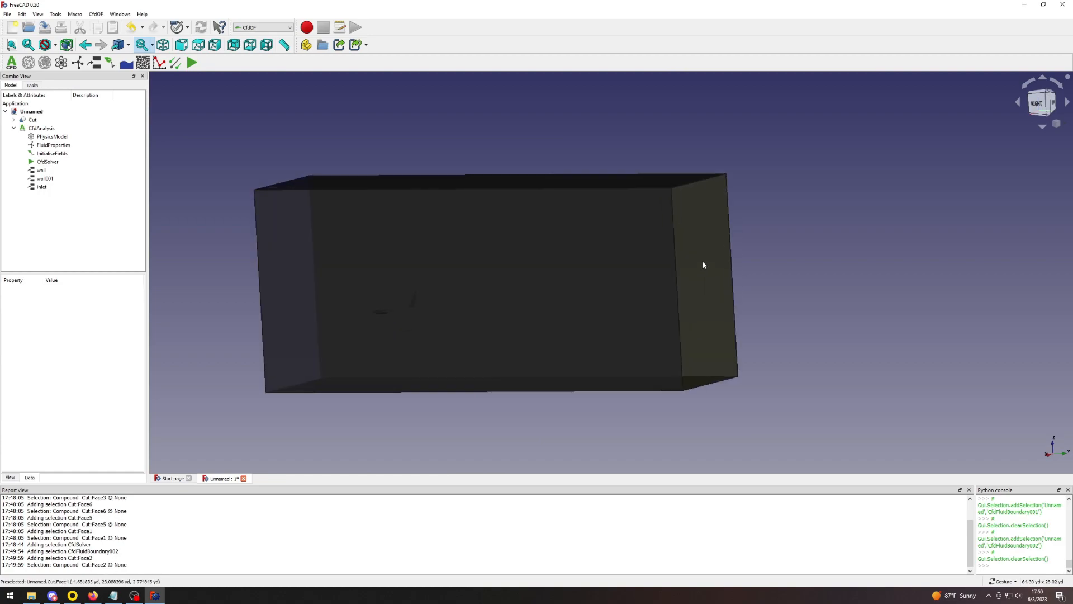
left_click(47, 162)
left_click(94, 63)
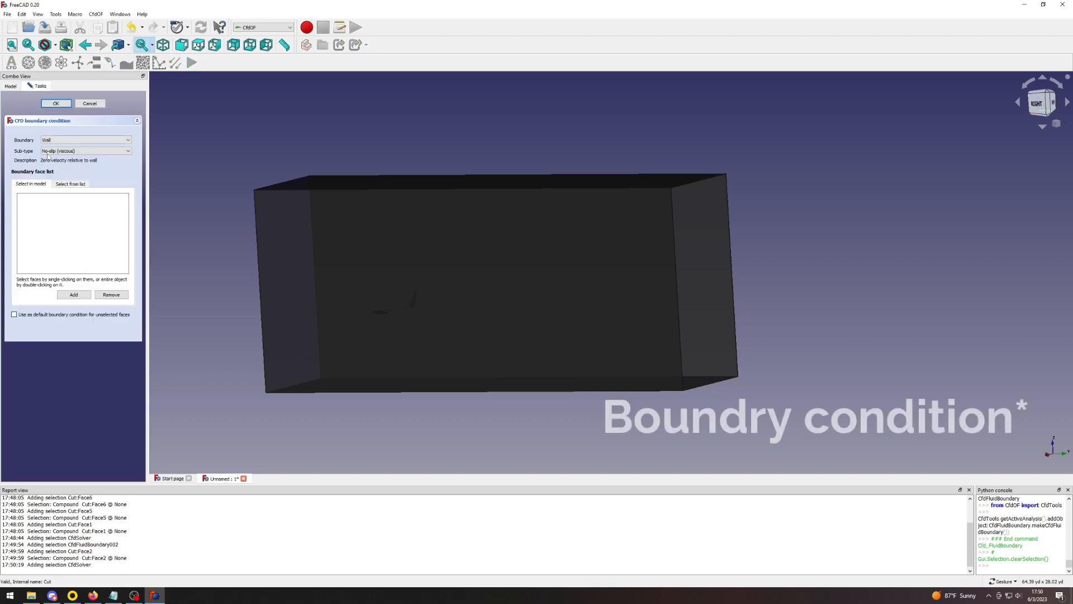
left_click(692, 218)
left_click(74, 295)
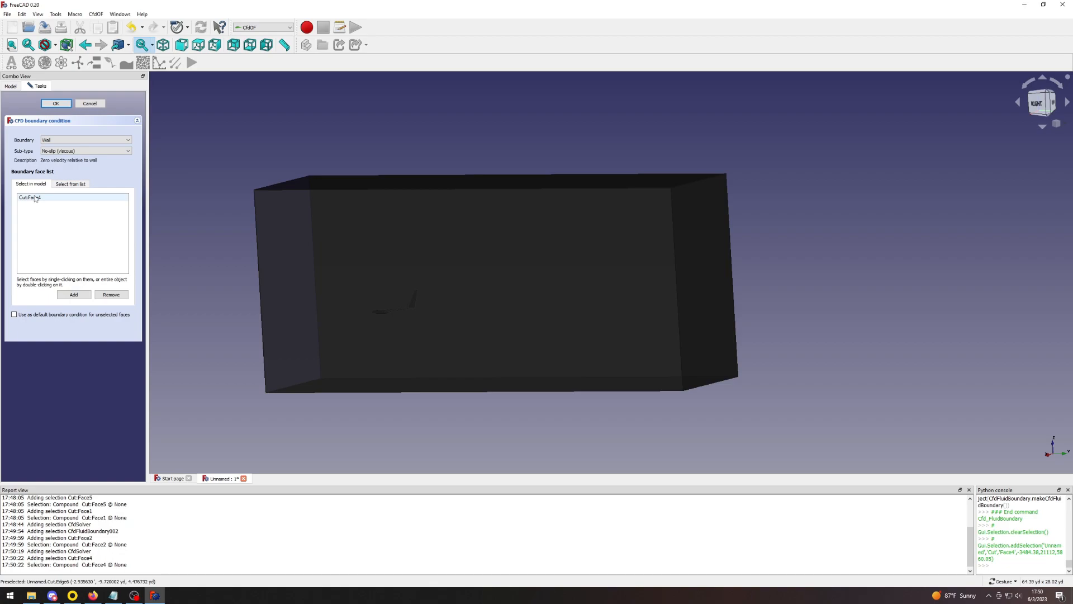
Change the new boundary condition to an Outlet with the Static pressure sub-type and accept it.
left_click(56, 141)
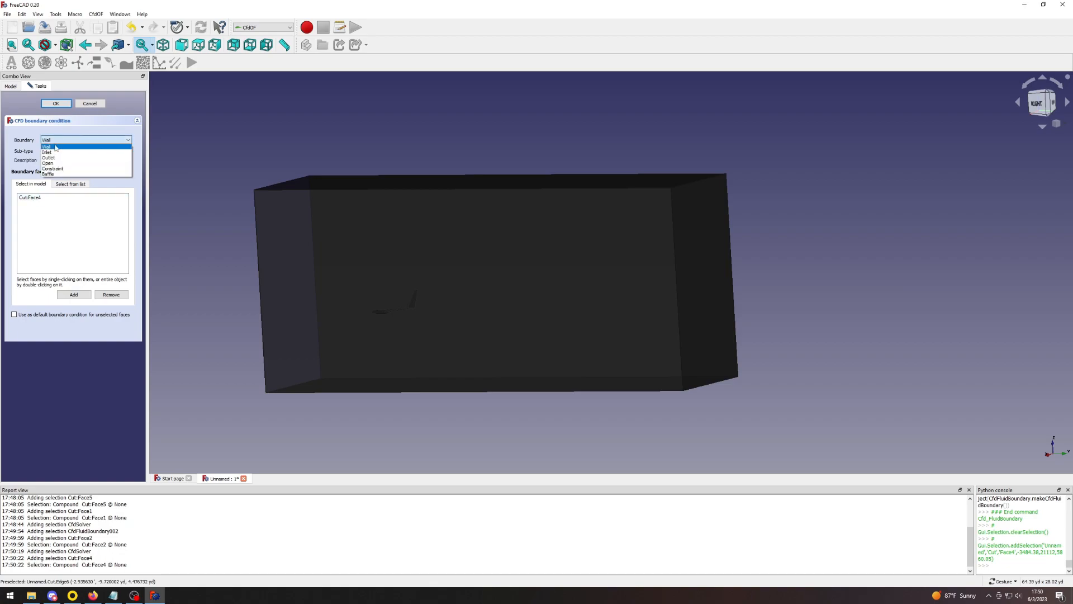
left_click(61, 158)
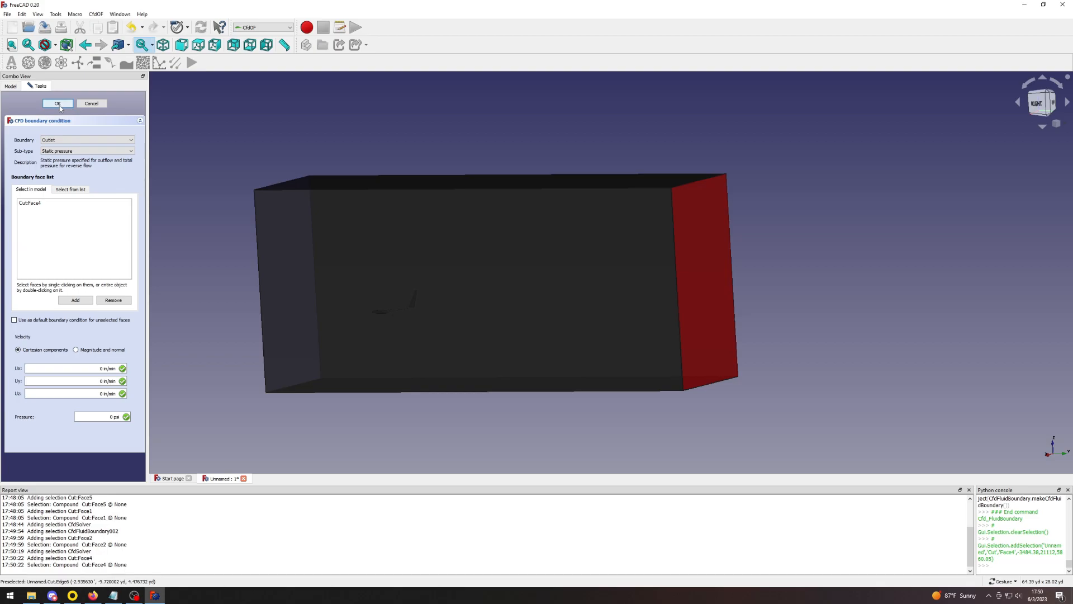
left_click(57, 104)
Inspect the inlet and outlet faces and the wing inside the box from several angles and in the right view.
scroll(330, 227, "up", 3)
scroll(261, 233, "down", 5)
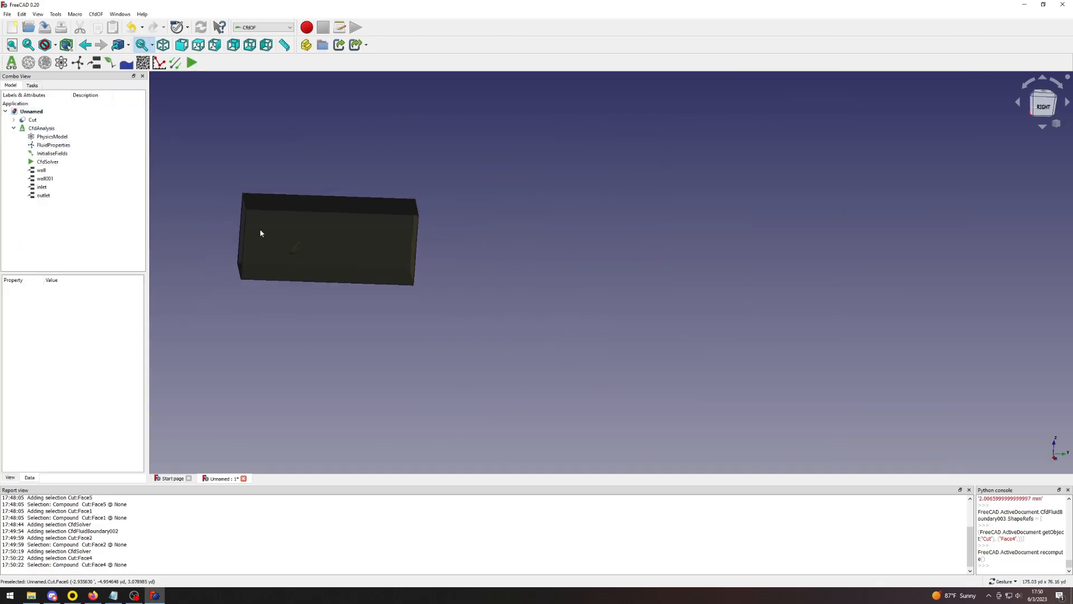
scroll(230, 206, "up", 5)
left_click_drag(252, 211, 342, 239)
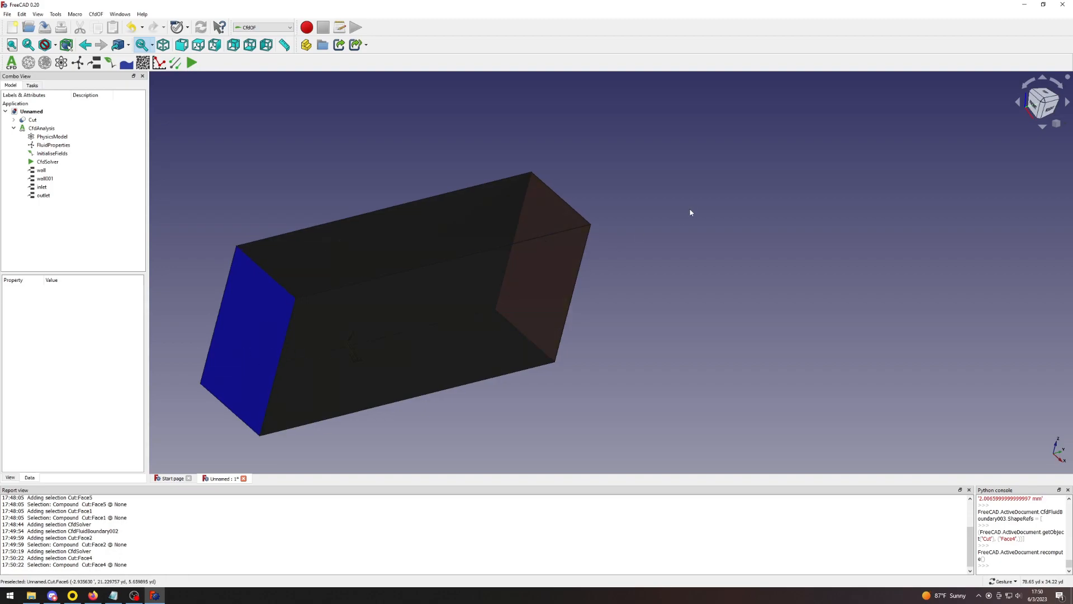
left_click_drag(446, 340, 360, 269)
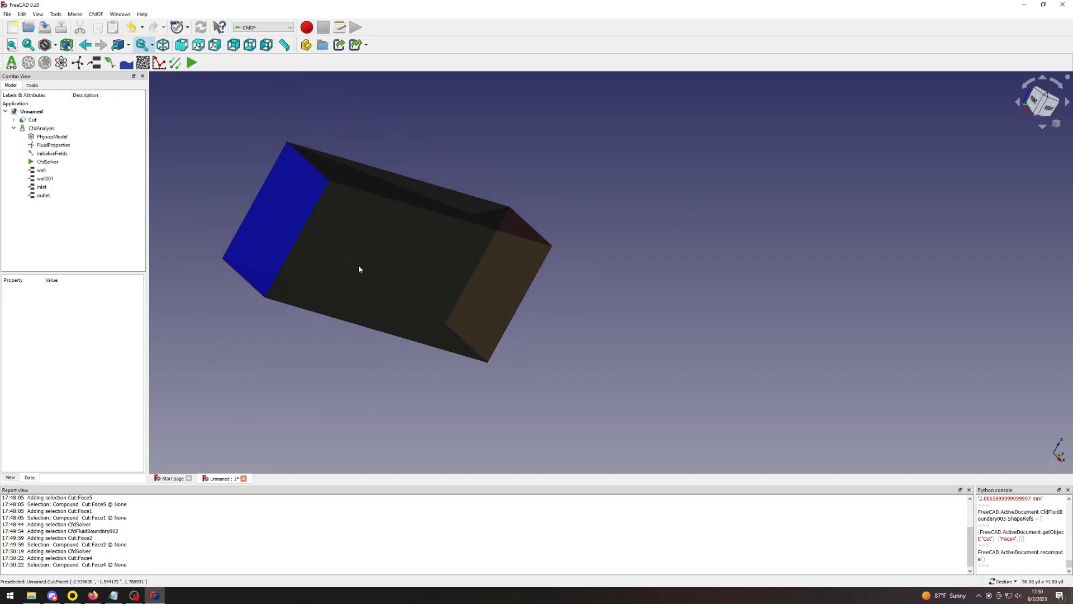
scroll(358, 266, "up", 5)
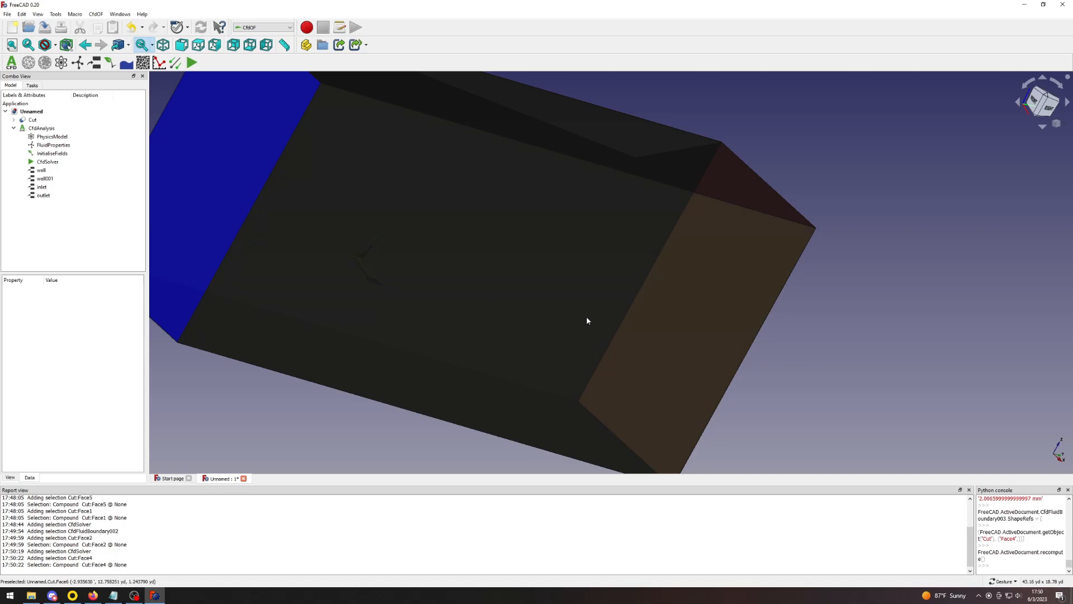
scroll(366, 272, "up", 6)
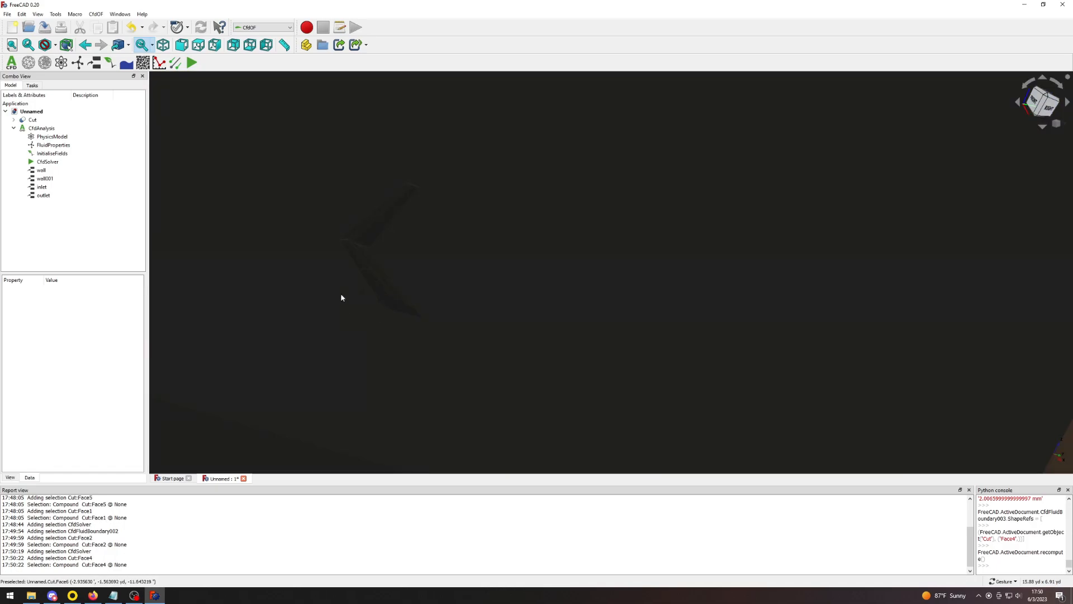
scroll(364, 323, "down", 8)
left_click_drag(283, 376, 299, 357)
key("3")
scroll(550, 345, "up", 3)
scroll(517, 369, "down", 7)
scroll(445, 446, "up", 6)
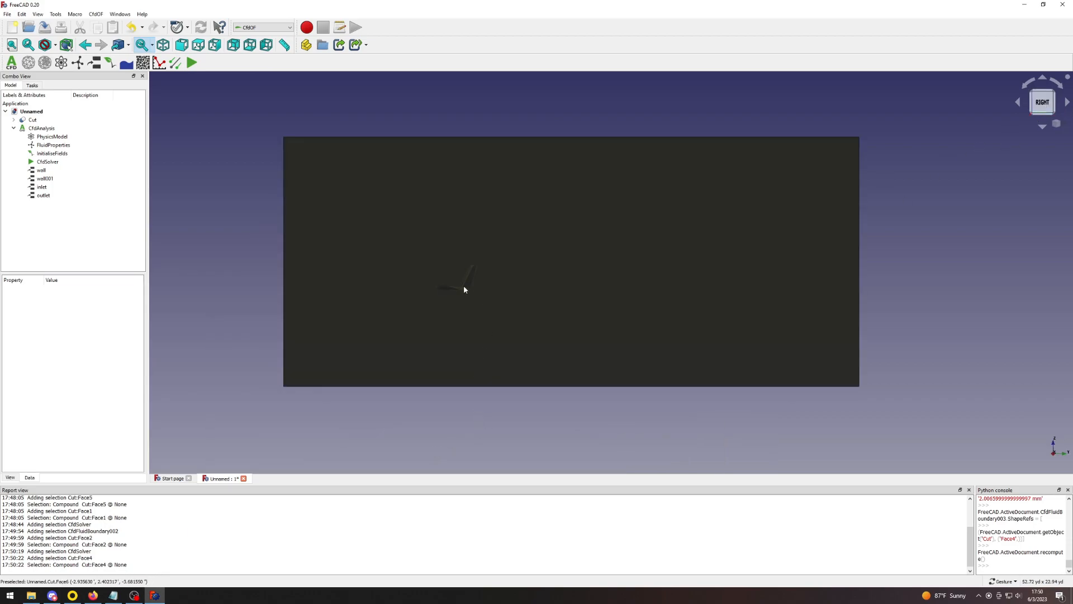
Create a CFD mesh for the Cut object and set its base element size to 4 in.
left_click_drag(251, 285, 227, 126)
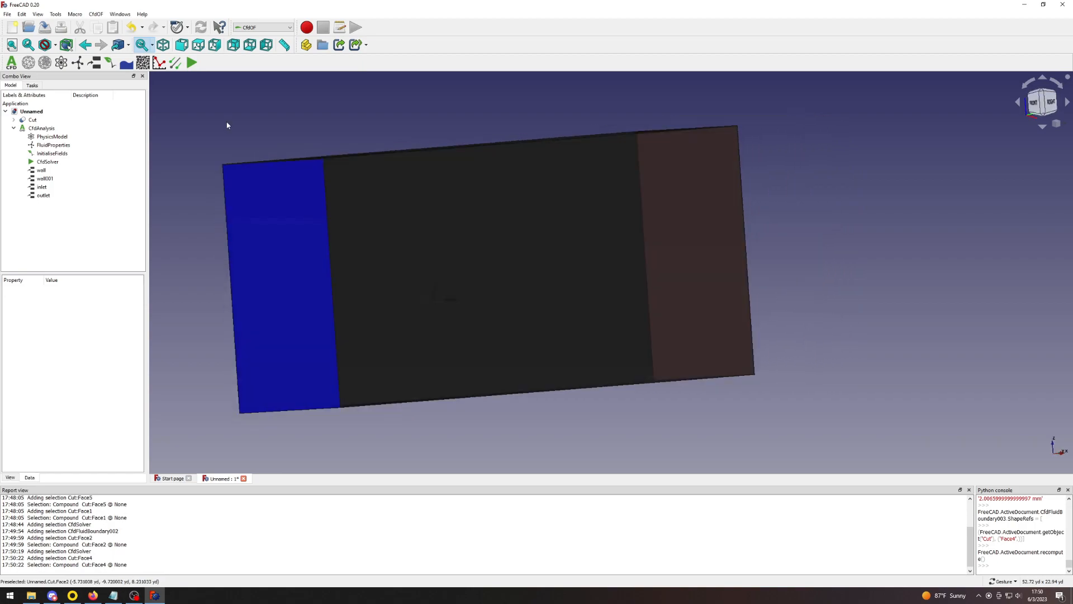
left_click(34, 120)
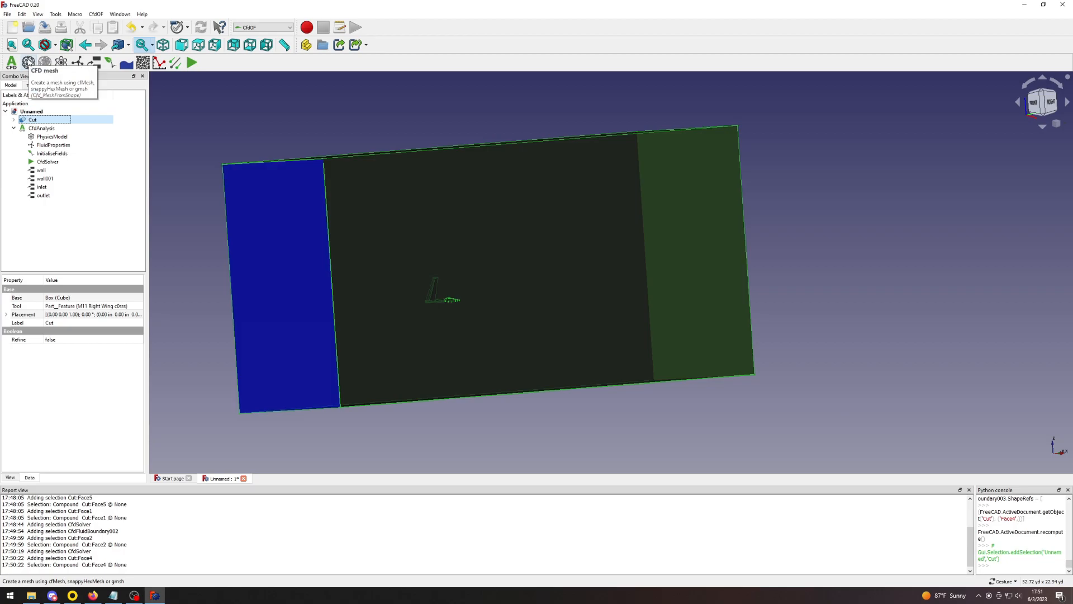
left_click(28, 62)
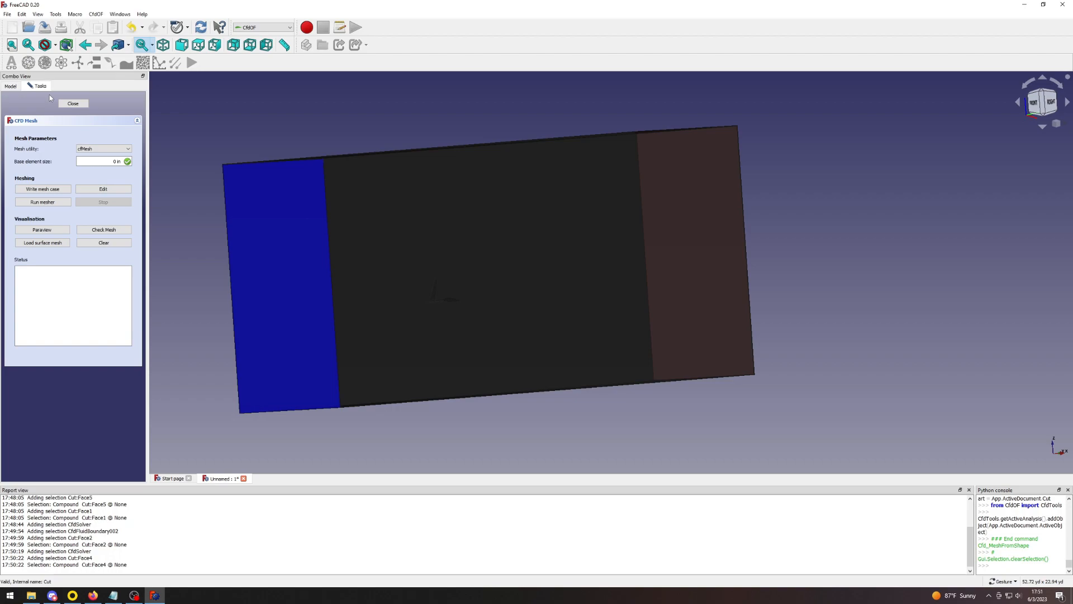
left_click(115, 162)
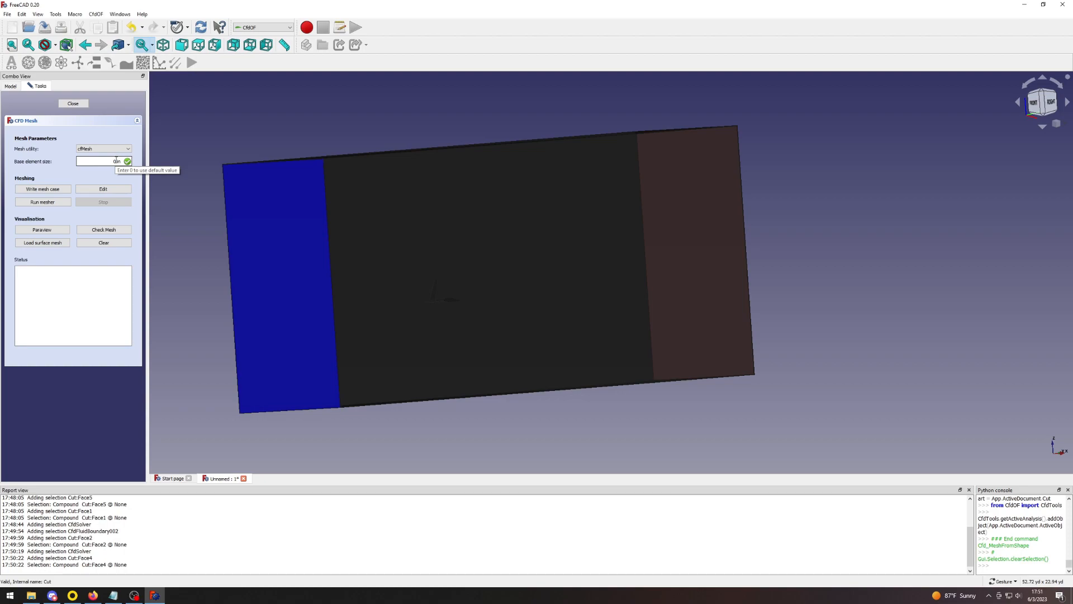
double_click(114, 160)
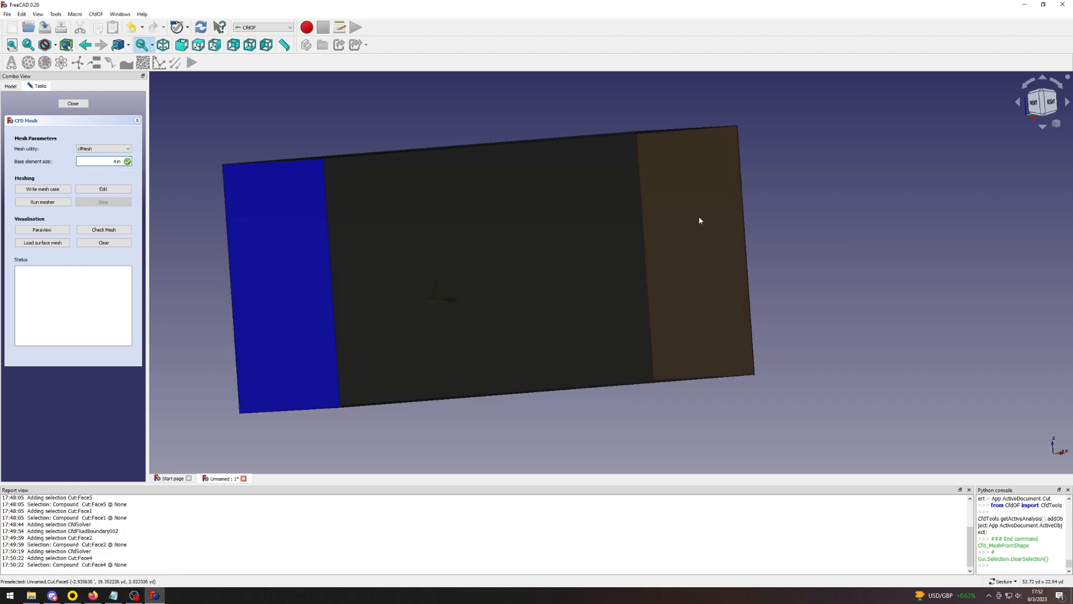
Examine the wing's size relative to the surrounding box from several angles and distances.
scroll(336, 178, "up", 5)
left_click_drag(346, 179, 386, 194)
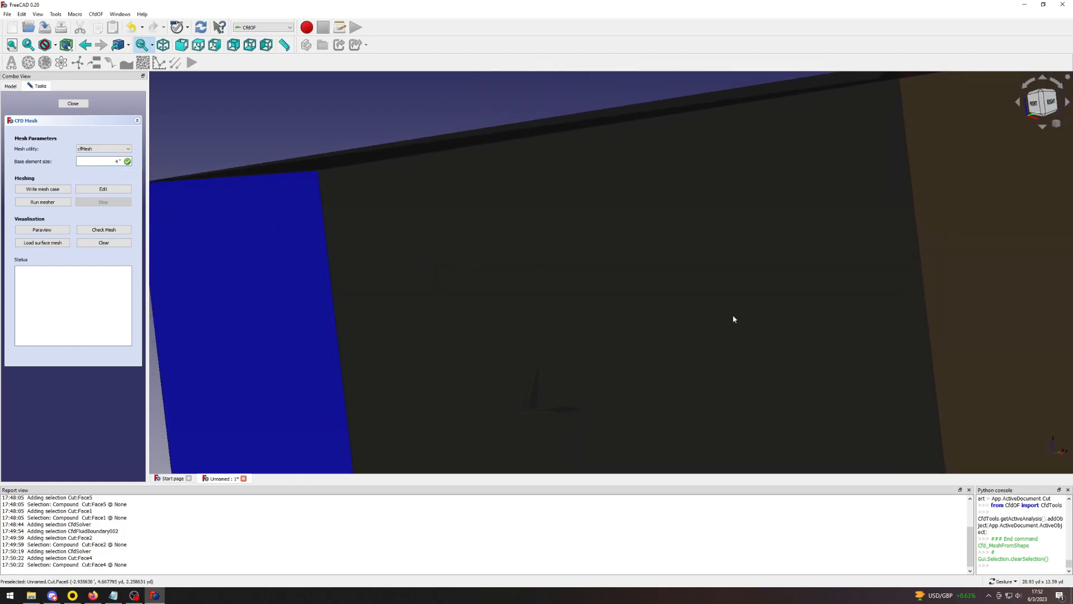
scroll(529, 281, "down", 5)
left_click_drag(523, 291, 560, 370)
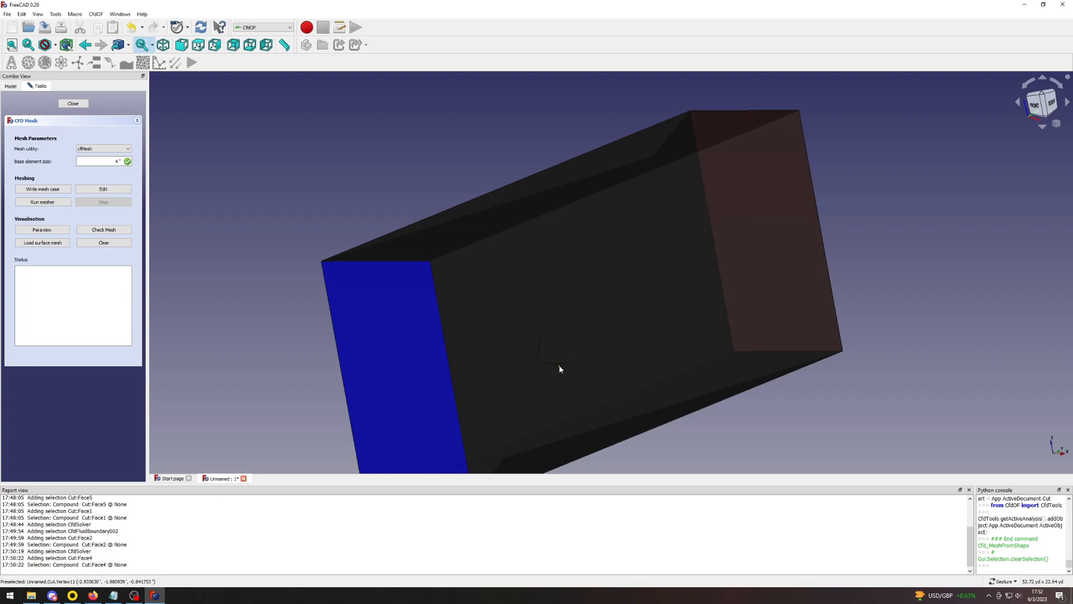
scroll(559, 369, "down", 3)
scroll(559, 366, "up", 6)
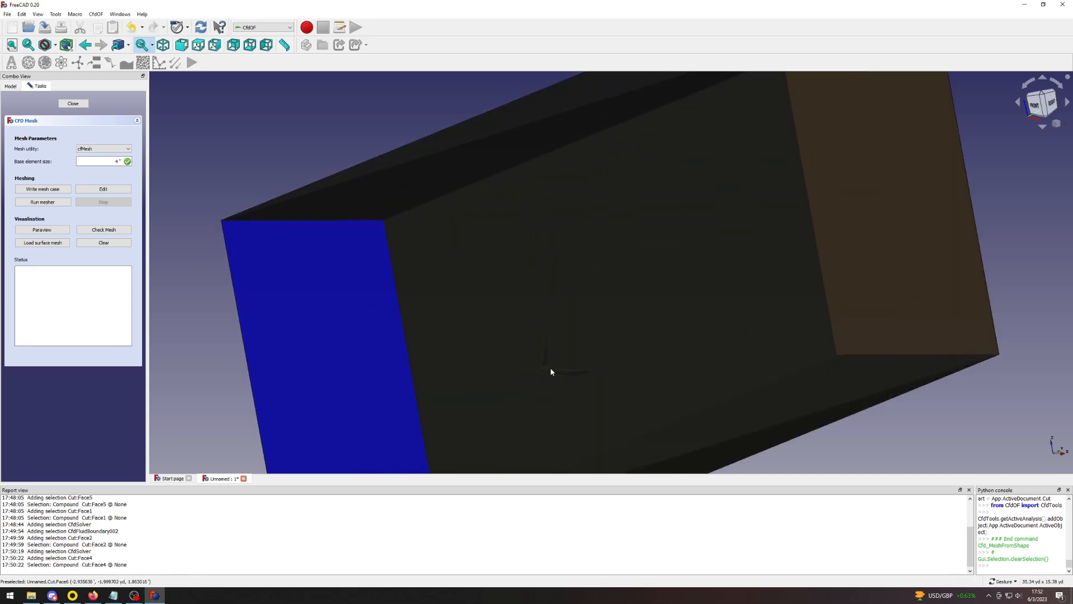
scroll(591, 387, "down", 5)
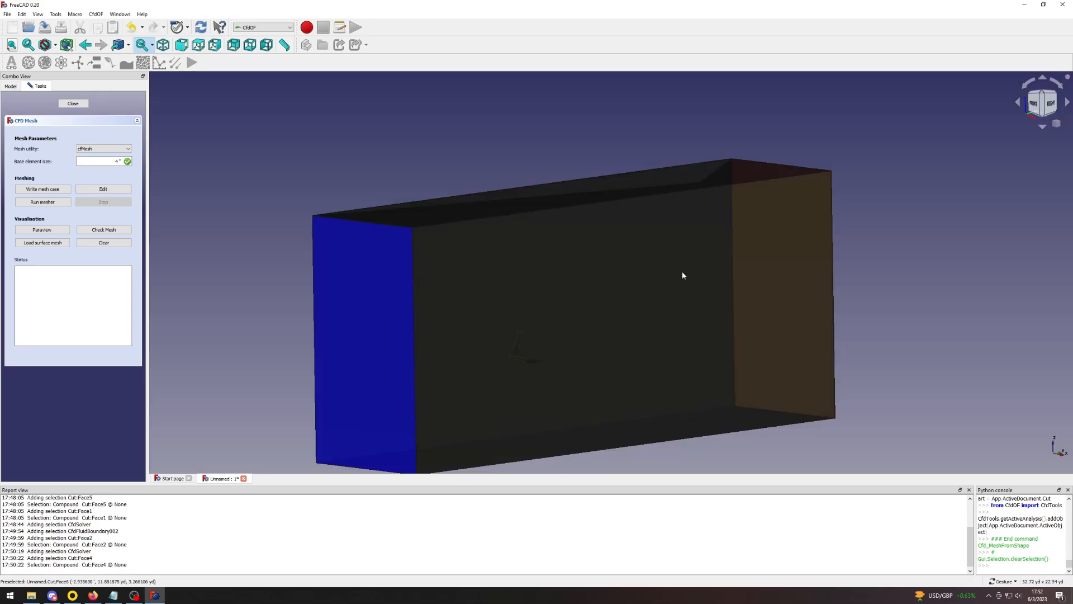
scroll(637, 270, "down", 3)
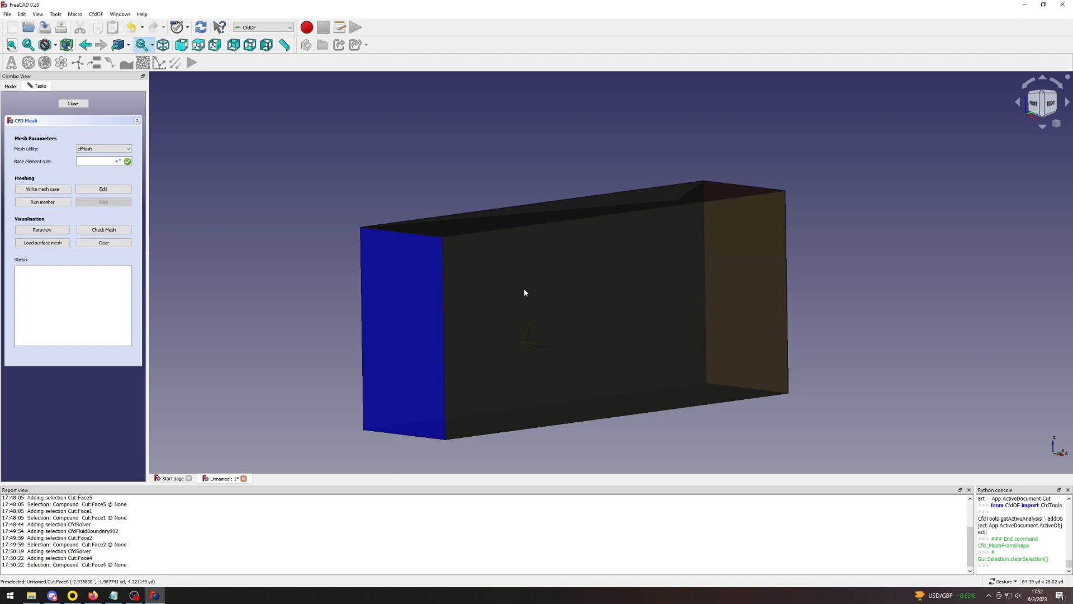
scroll(549, 383, "down", 2)
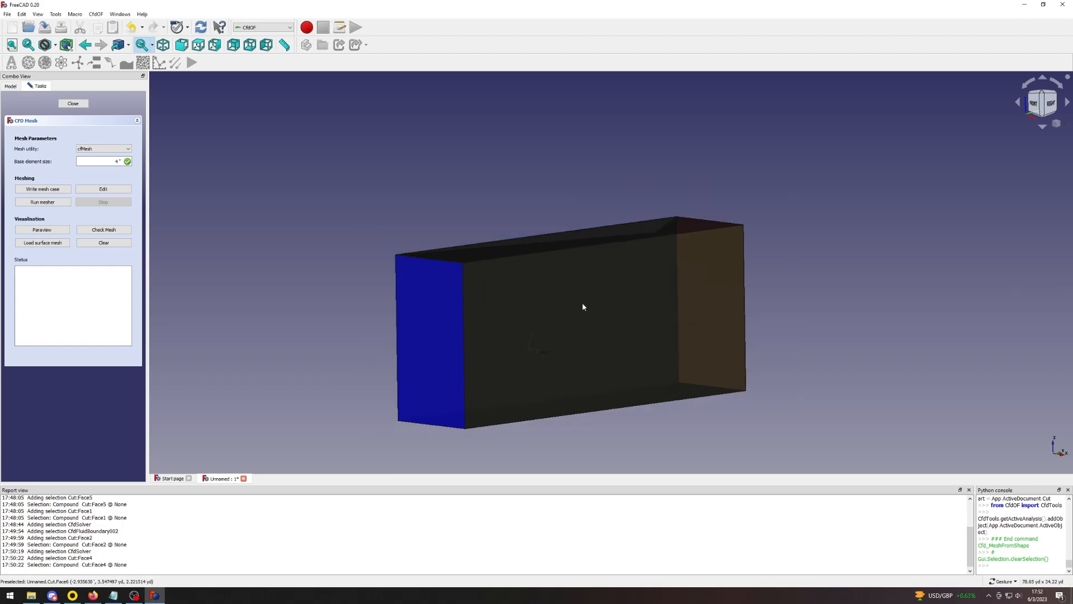
scroll(508, 310, "up", 2)
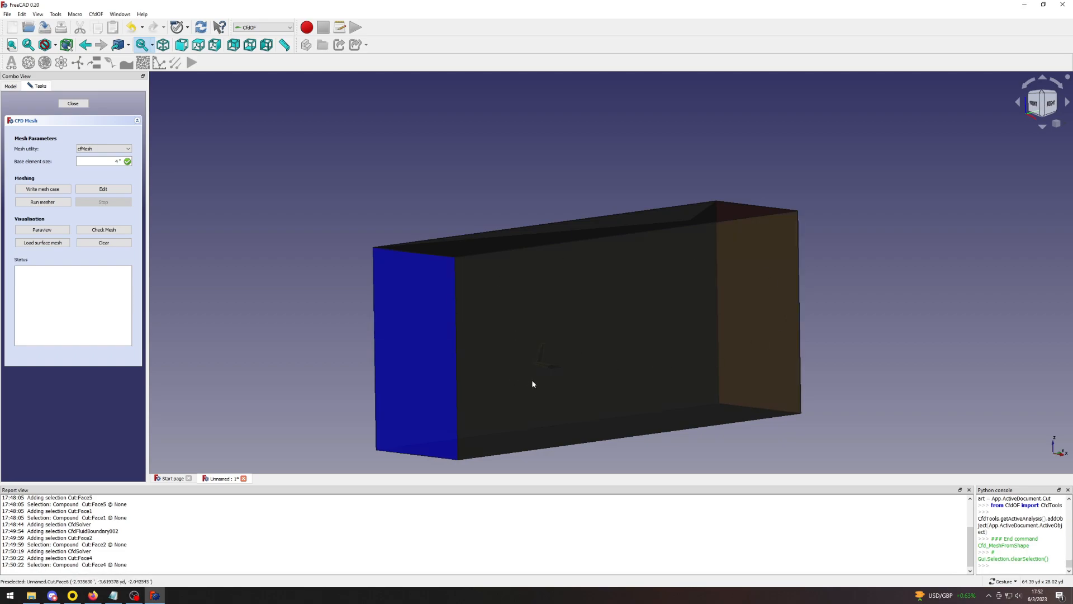
scroll(525, 380, "up", 5)
scroll(532, 374, "up", 2)
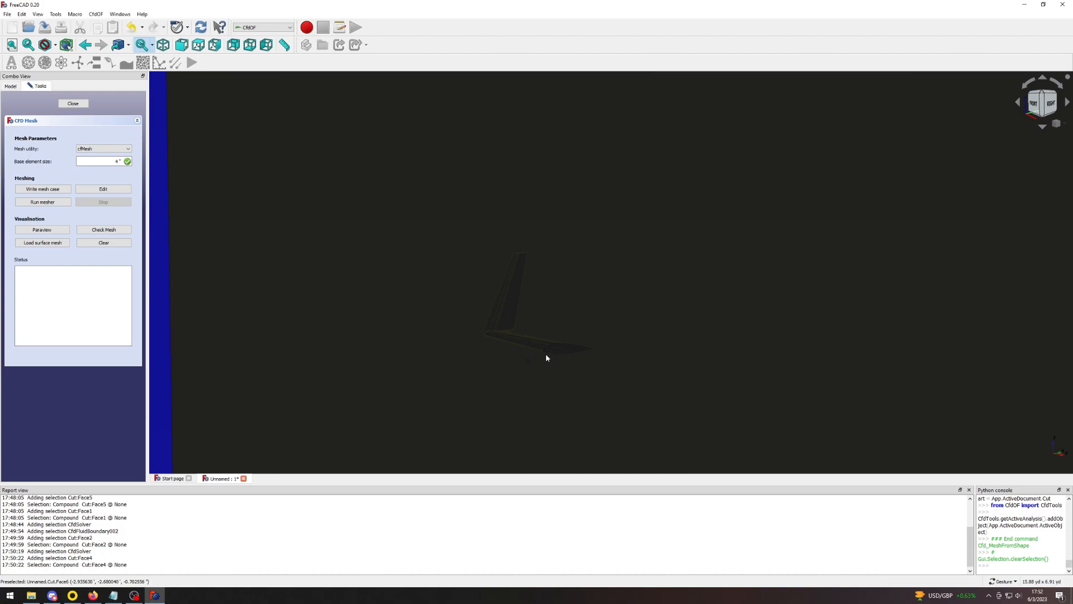
scroll(512, 335, "down", 4)
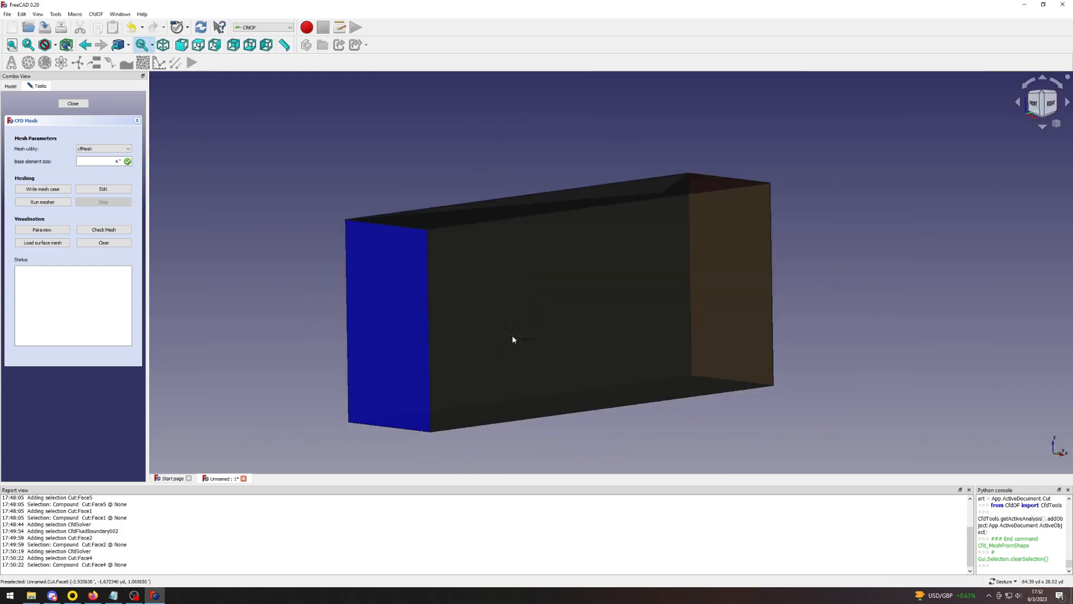
Close the mesh settings and add a mesh refinement to Cut_Mesh.
left_click(117, 160)
left_click(68, 104)
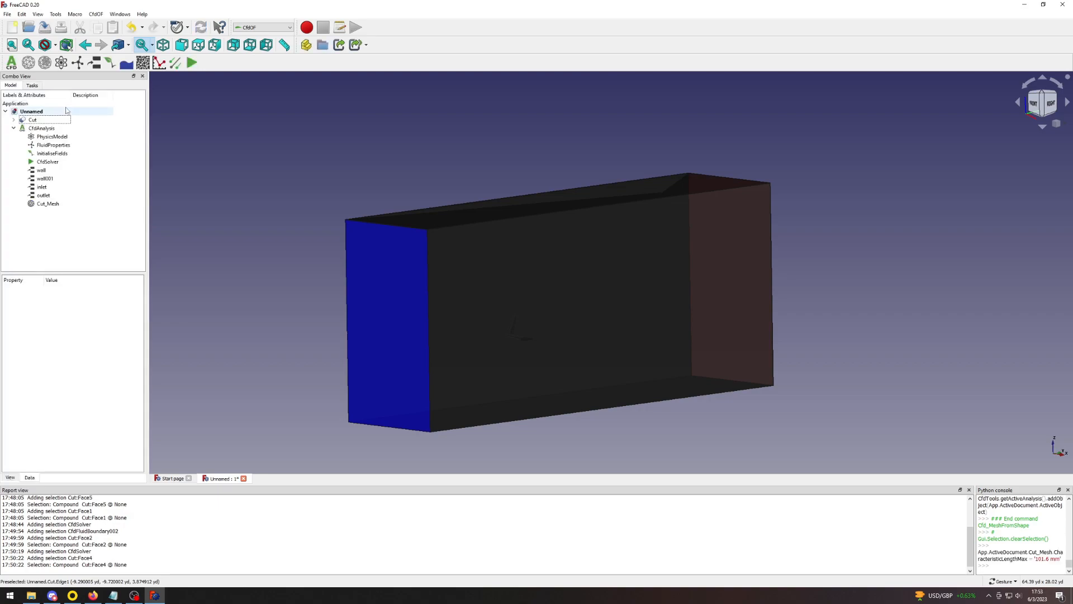
left_click(48, 204)
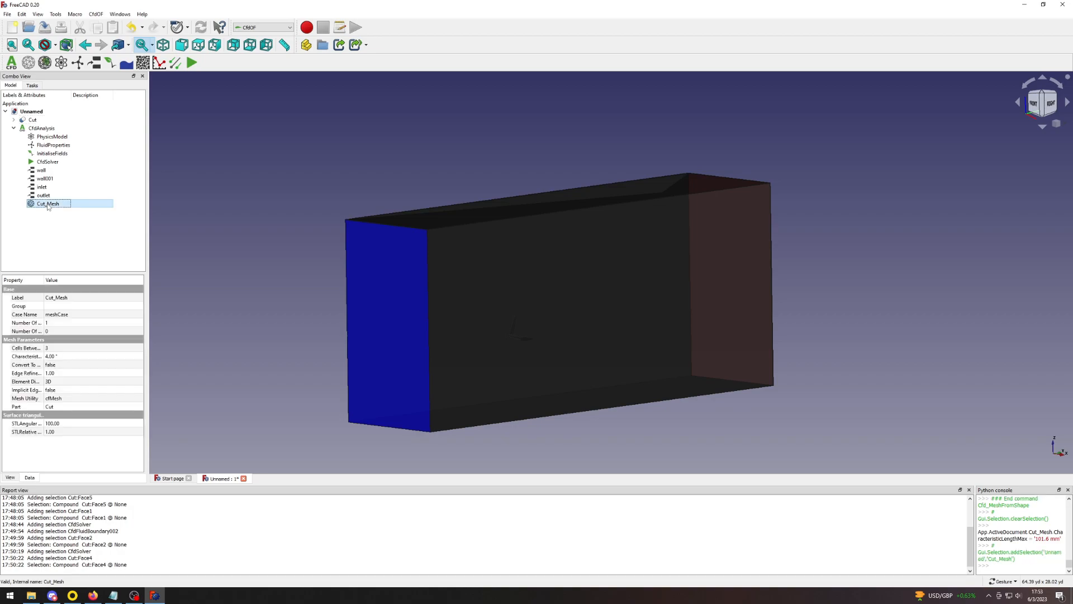
left_click(45, 64)
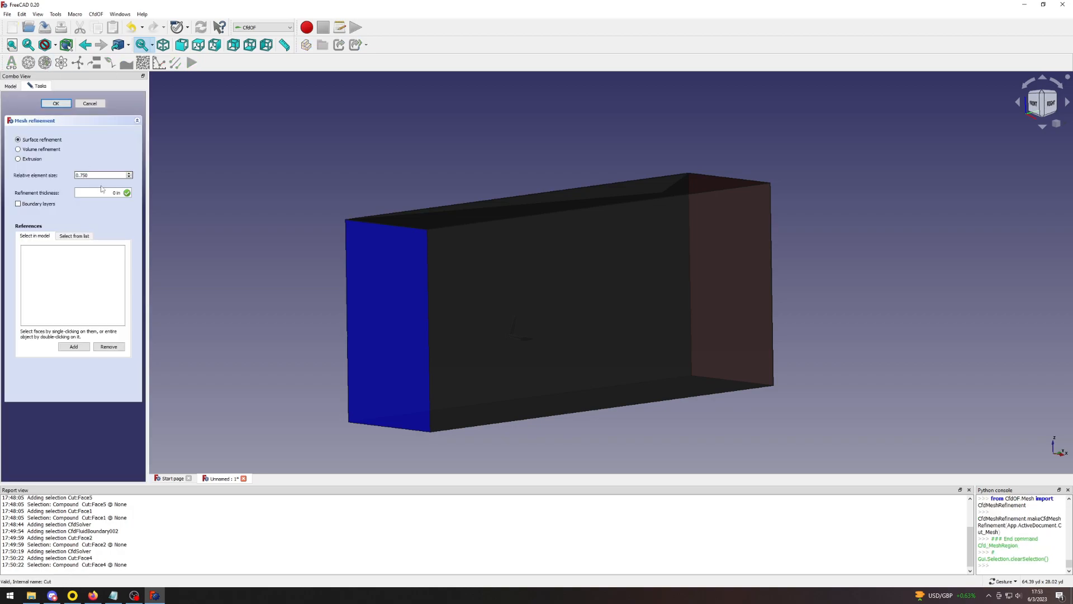
Set the surface refinement's relative element size to 0.5 and its refinement thickness to 3 in.
left_click(93, 172)
left_click_drag(99, 175, 79, 175)
type("5")
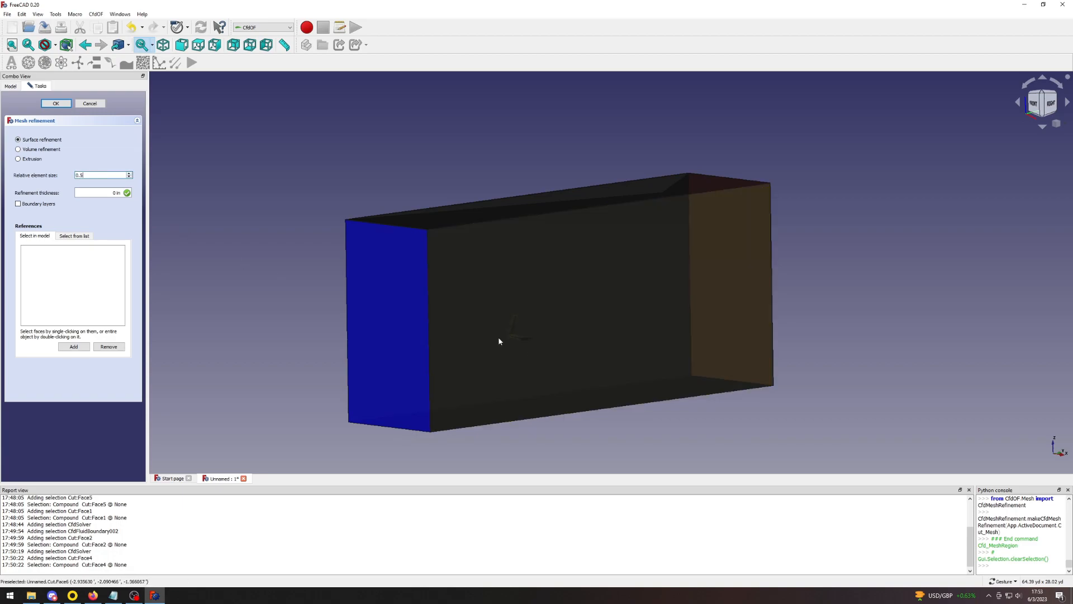
left_click(113, 193)
left_click_drag(96, 176, 80, 176)
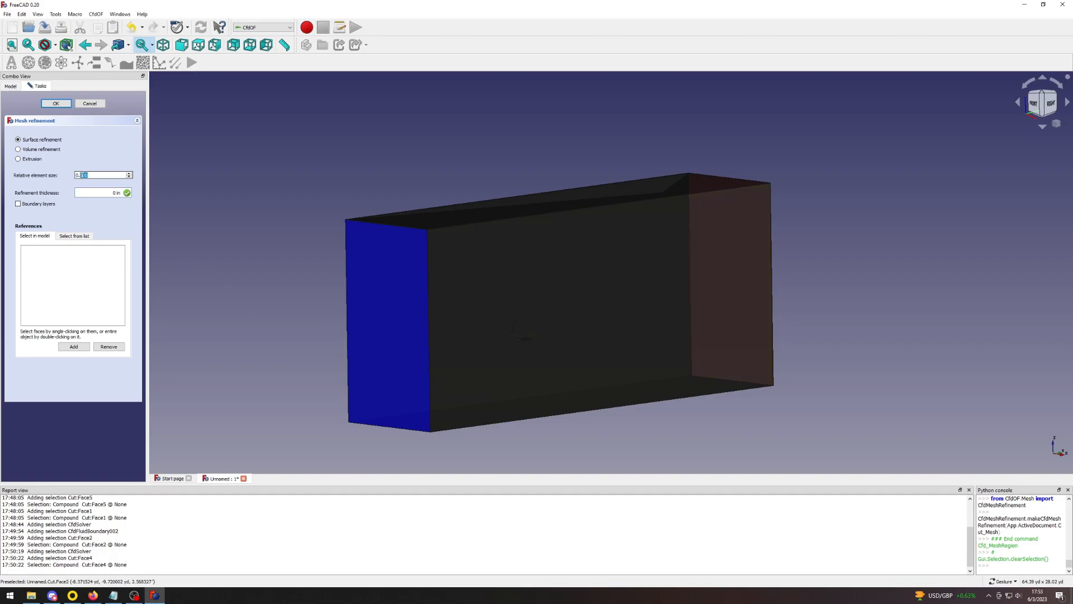
left_click(114, 192)
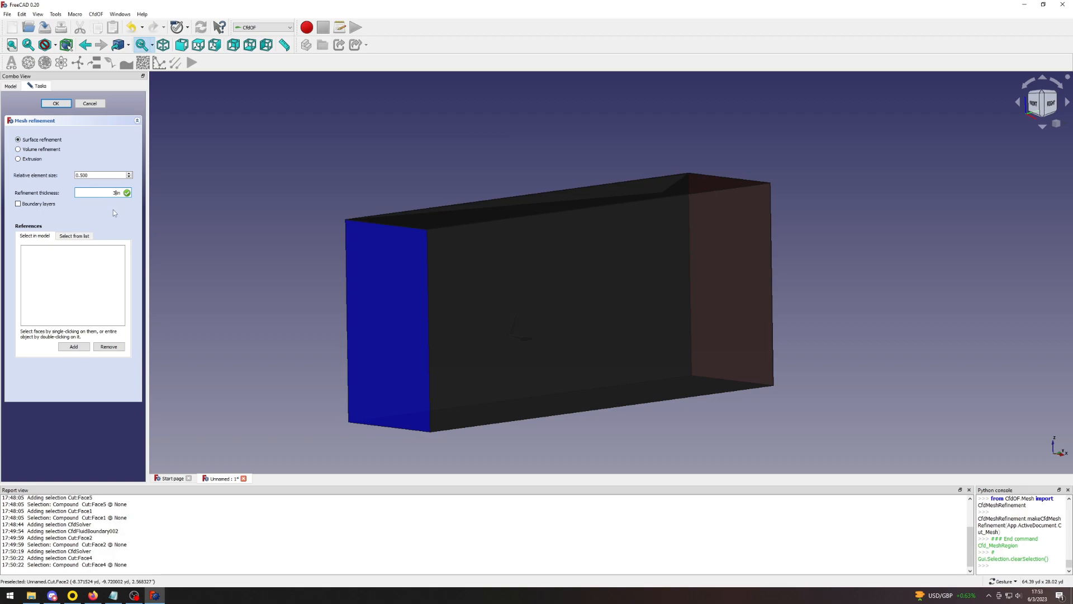
Assign the M11 Right Wing object as the refinement's reference and accept the mesh refinement.
left_click(76, 237)
left_click(25, 257)
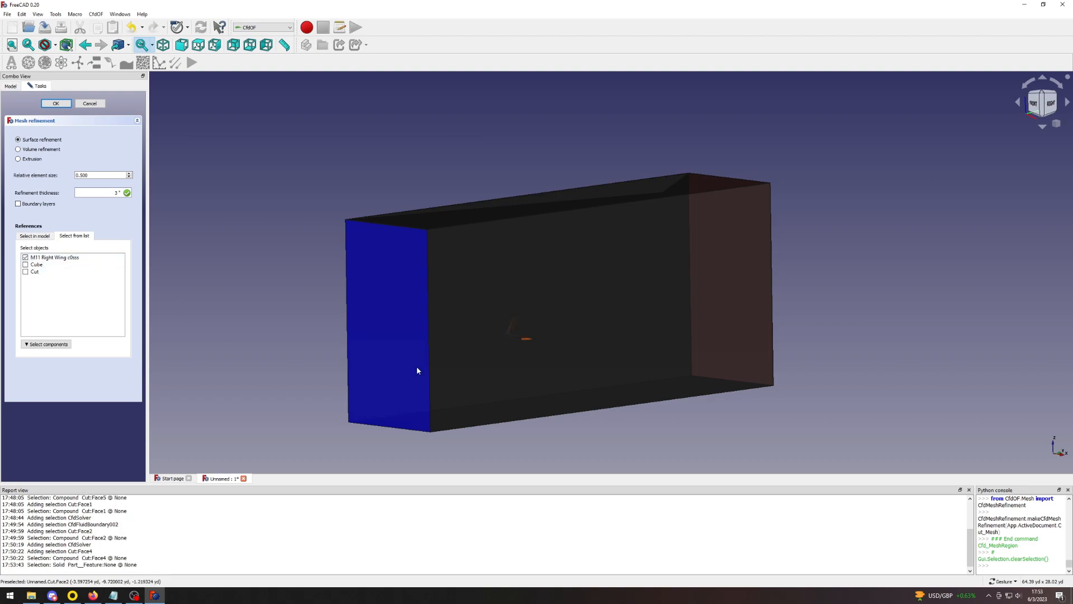
scroll(517, 355, "up", 5)
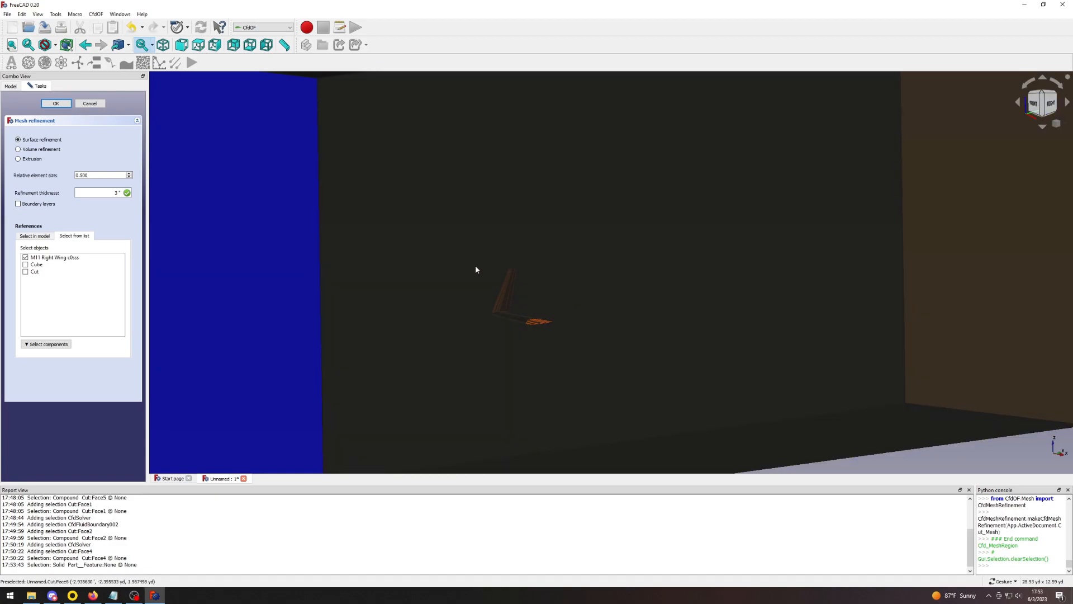
scroll(531, 336, "down", 5)
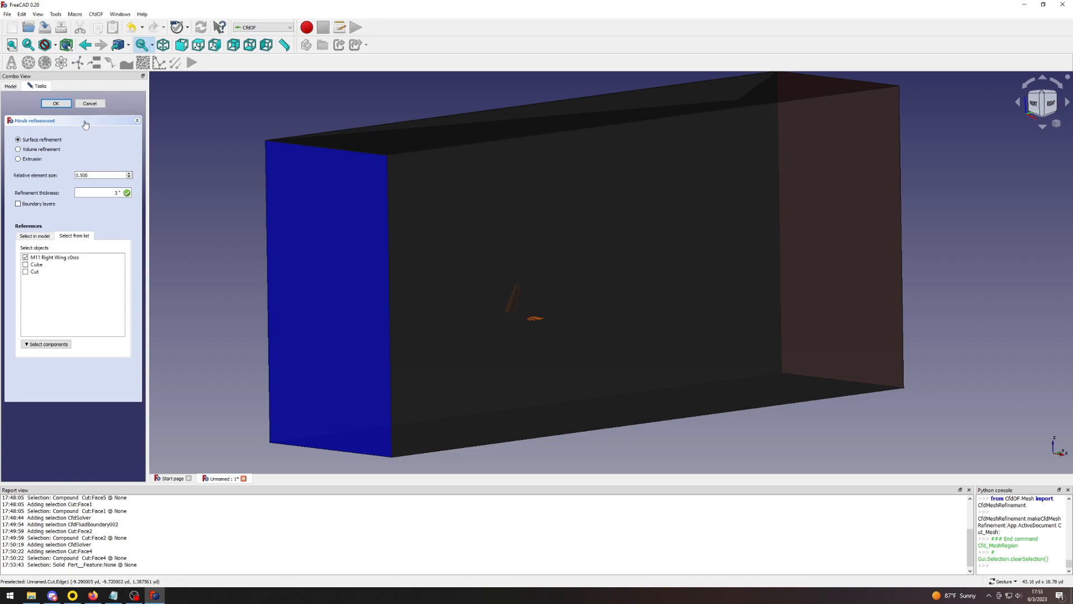
left_click(56, 103)
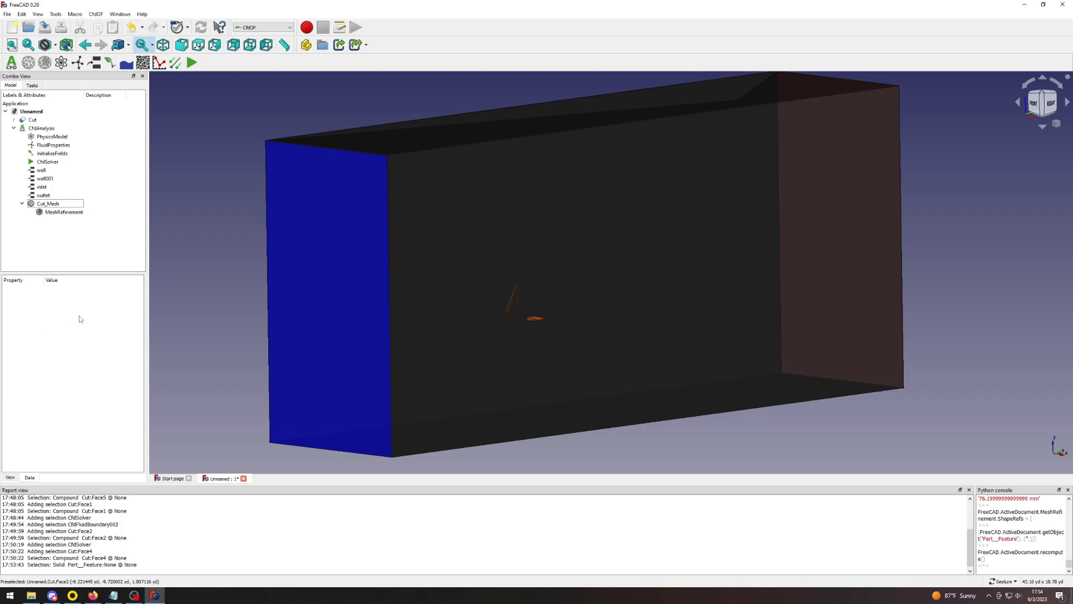
Reopen the Cut_Mesh settings and write the mesh case.
left_click(51, 205)
double_click(53, 206)
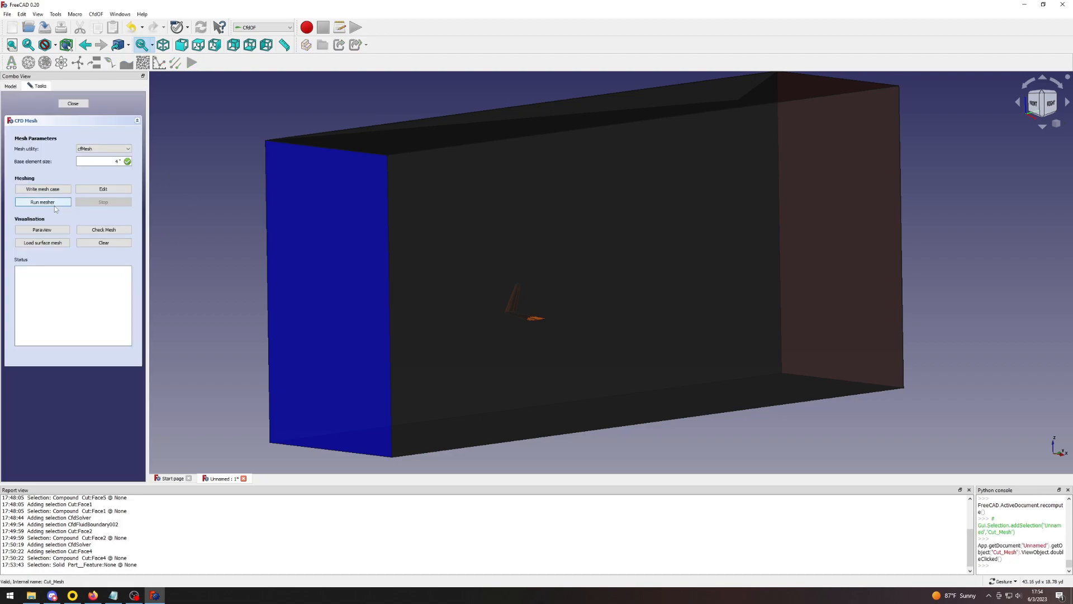
left_click(54, 189)
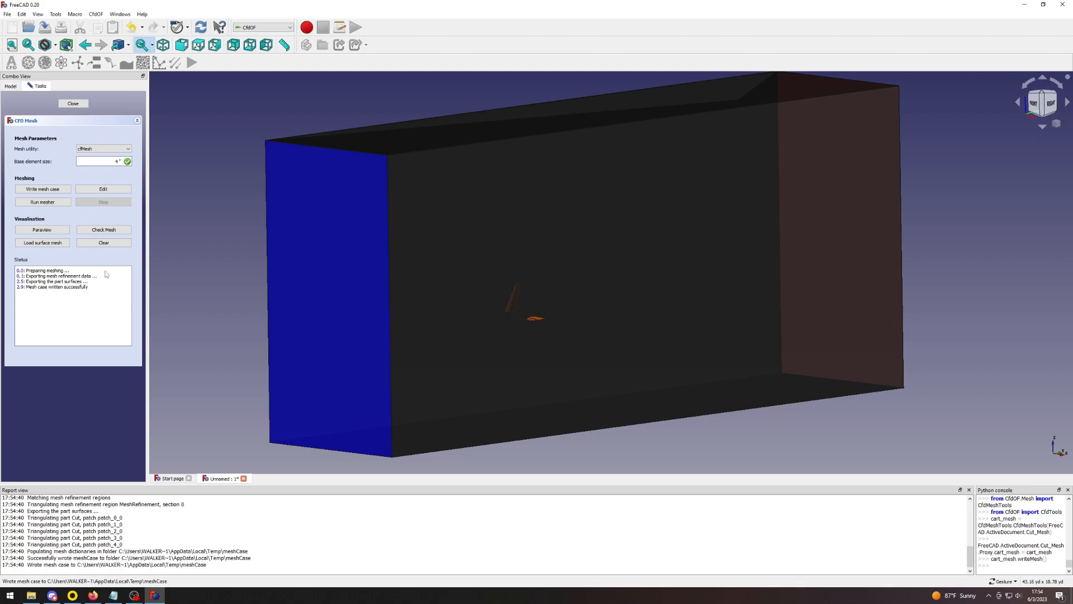
left_click_drag(26, 287, 91, 286)
left_click(106, 286)
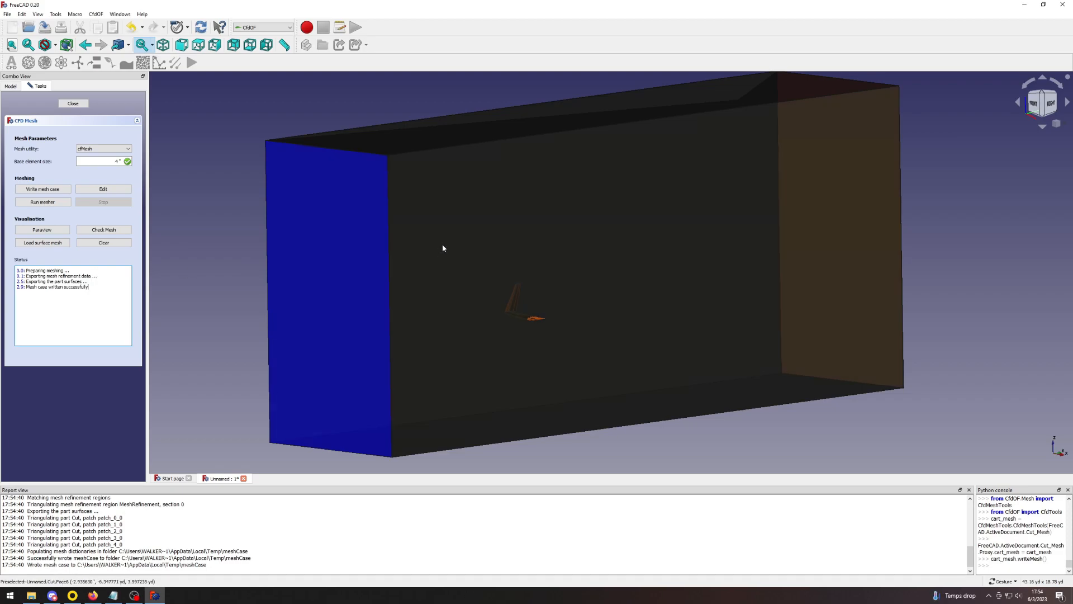
Run the mesher on the written case, keeping cfMesh as the mesh utility.
left_click(10, 86)
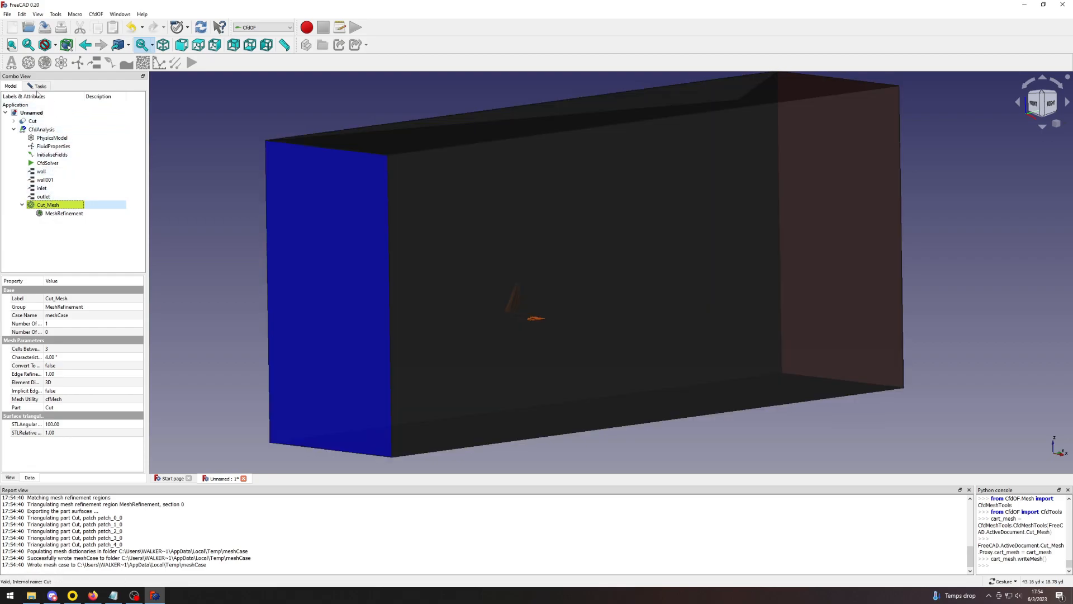
left_click(38, 87)
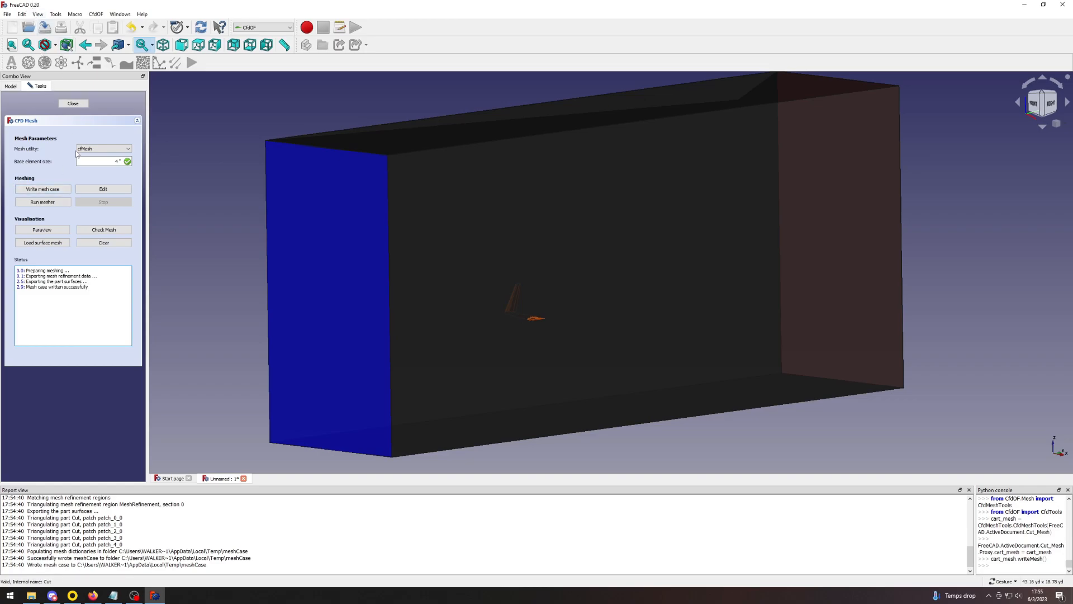
left_click(60, 202)
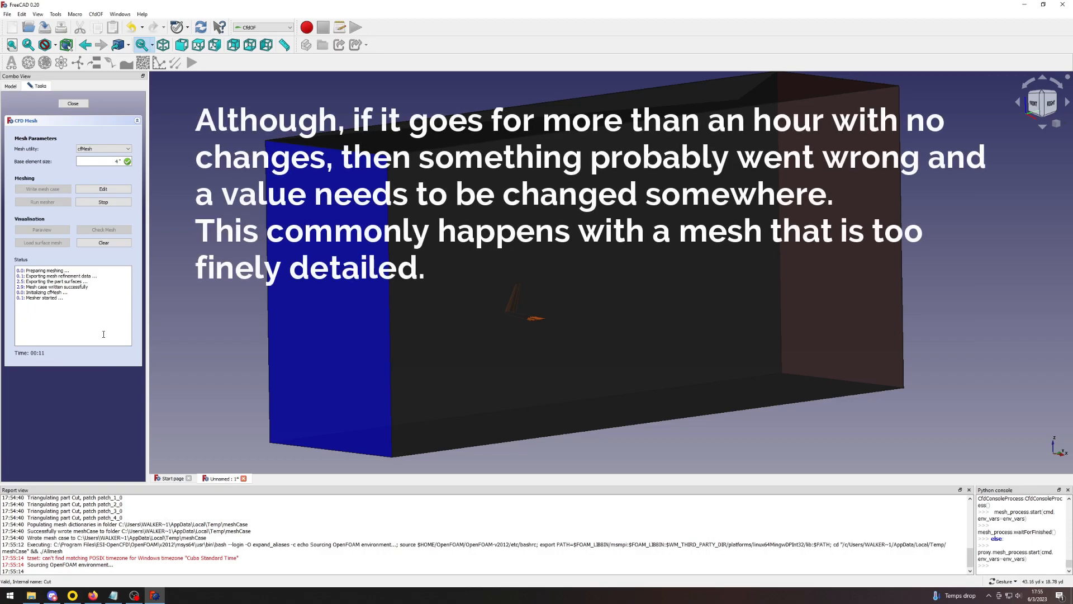
left_click(94, 149)
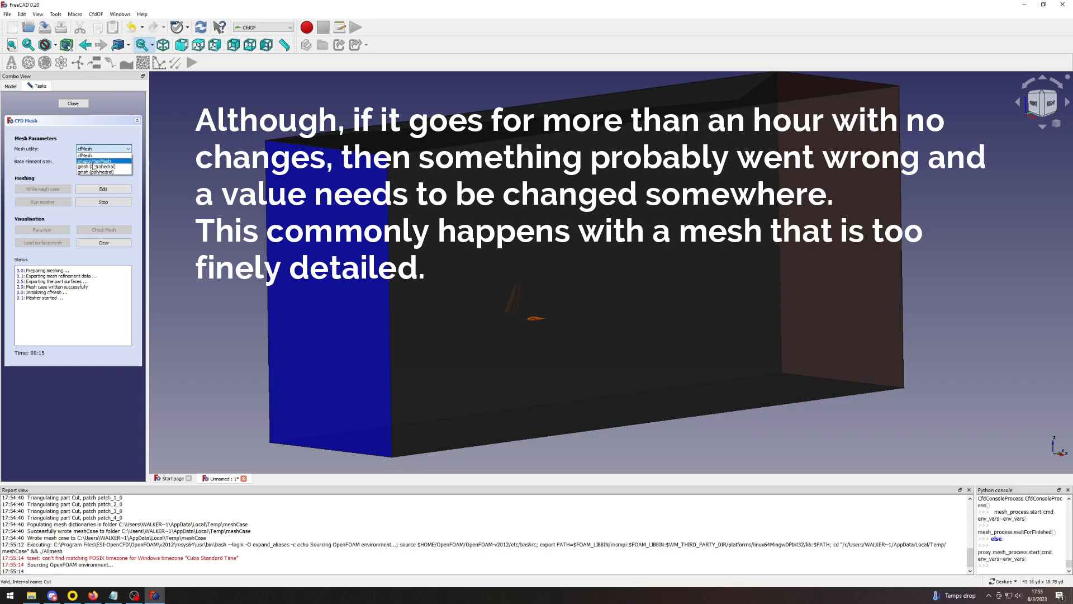
left_click(87, 138)
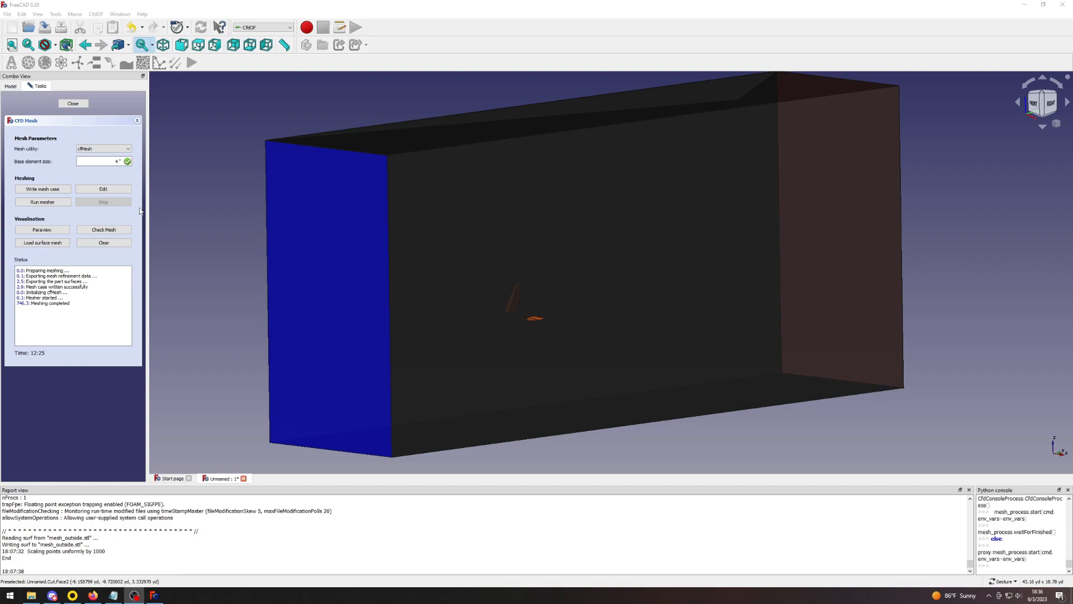
Open the finished mesh in ParaView and examine the box surfaces and the cells around the wing.
left_click(37, 234)
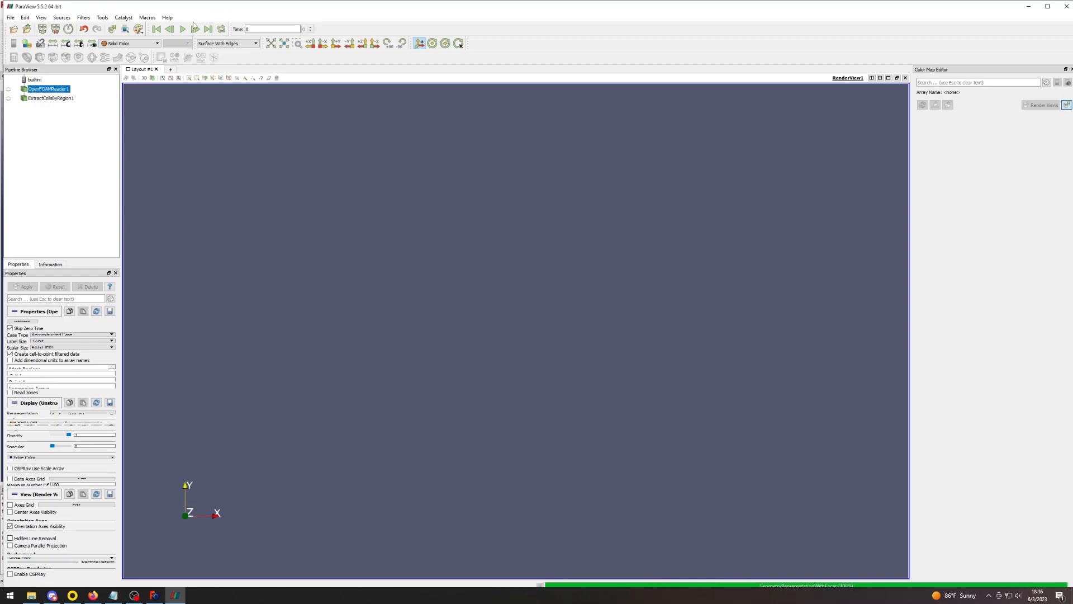
left_click_drag(429, 453, 331, 306)
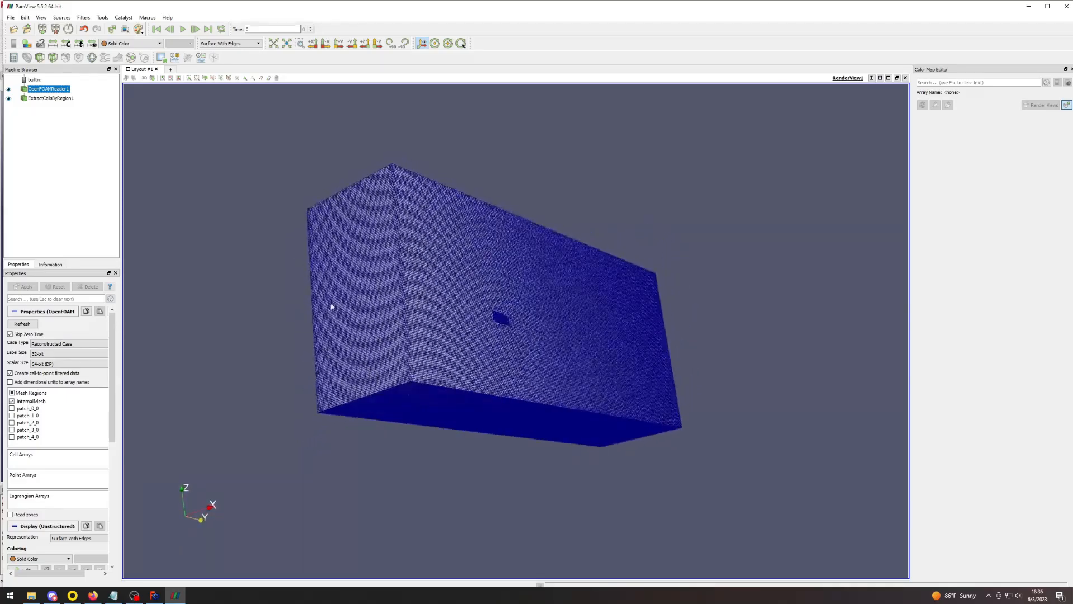
scroll(333, 285, "up", 3)
scroll(341, 187, "down", 1)
scroll(279, 300, "up", 3)
scroll(335, 274, "down", 1)
scroll(421, 243, "up", 3)
scroll(421, 243, "up", 4)
left_click_drag(420, 243, 350, 381)
scroll(350, 381, "down", 2)
scroll(273, 454, "up", 3)
scroll(277, 457, "down", 4)
scroll(285, 463, "up", 4)
scroll(285, 463, "down", 4)
left_click_drag(299, 458, 314, 431)
scroll(313, 430, "down", 5)
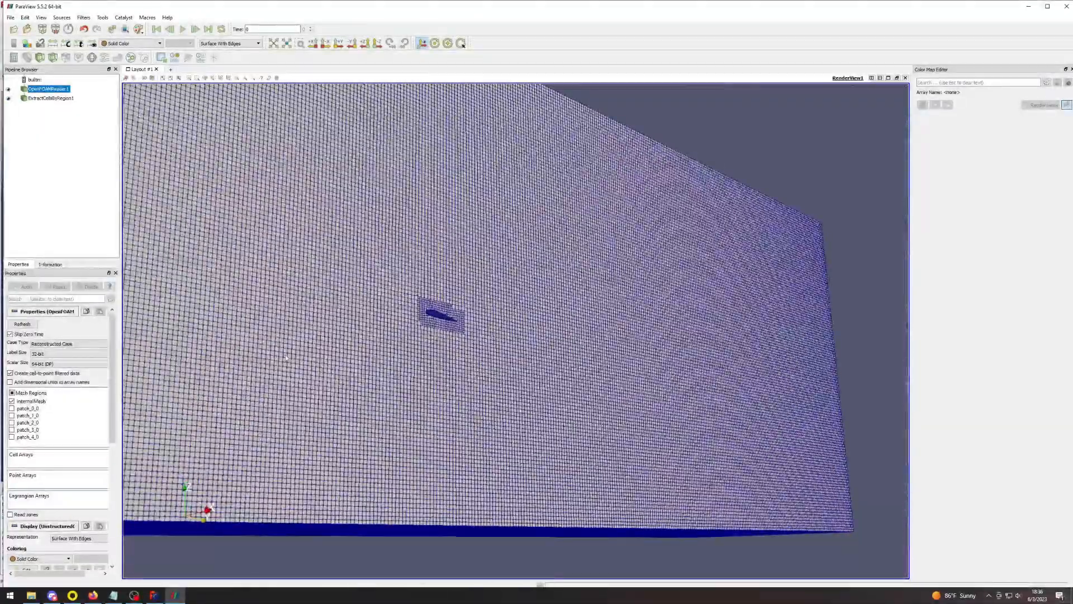
Examine the refined mesh cells surrounding the wing's root section on the side wall of the flow box.
scroll(285, 359, "up", 1)
scroll(286, 359, "down", 4)
middle_click_drag(314, 339, 376, 342)
scroll(528, 347, "up", 10)
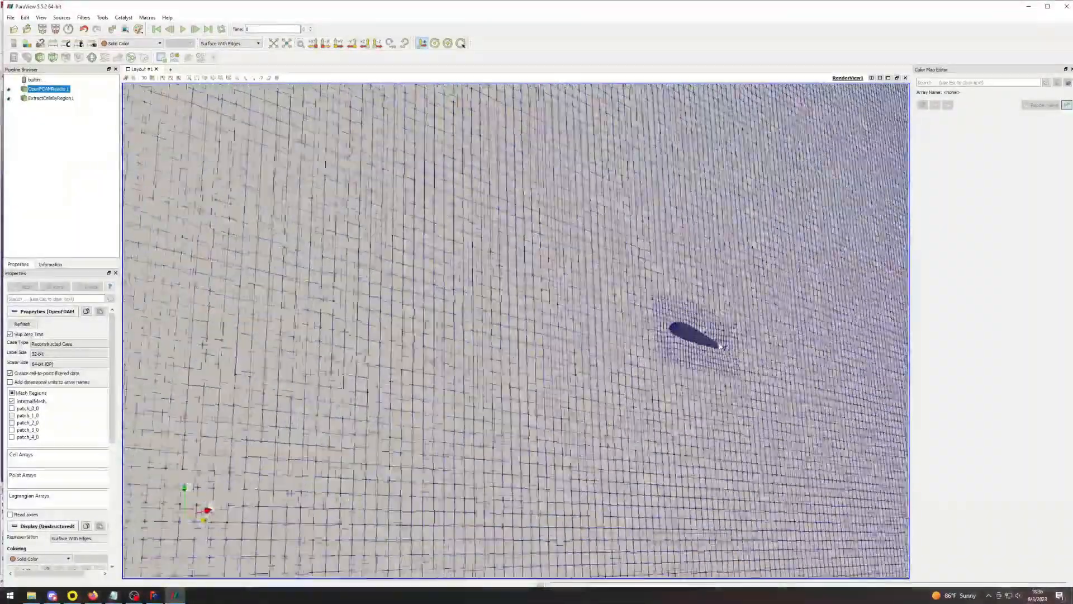
scroll(720, 347, "up", 2)
middle_click_drag(720, 346, 461, 356)
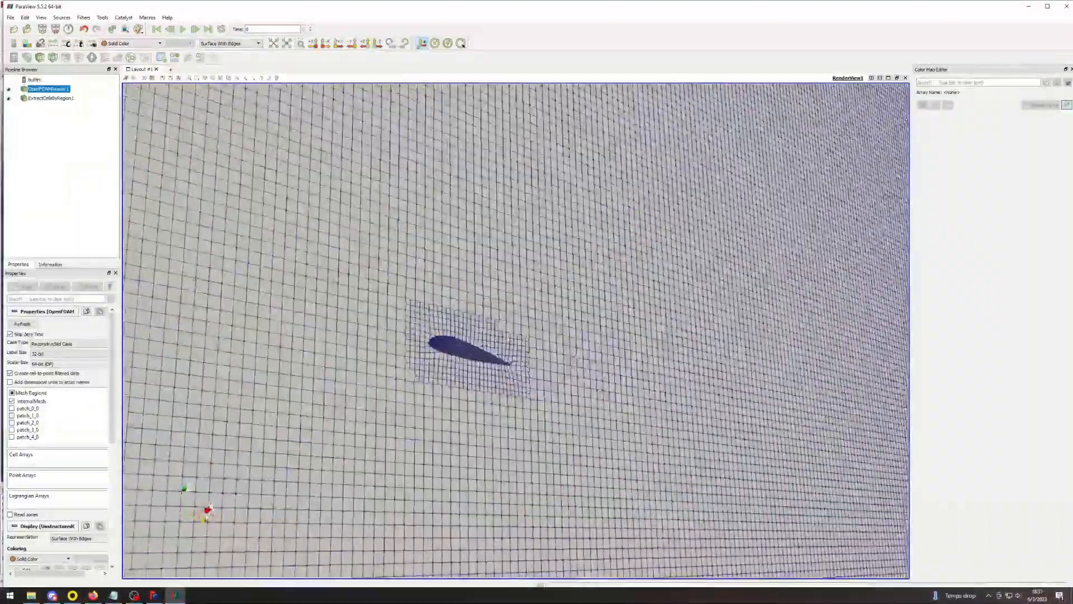
scroll(460, 356, "up", 2)
scroll(411, 407, "up", 1)
left_click_drag(411, 407, 451, 406)
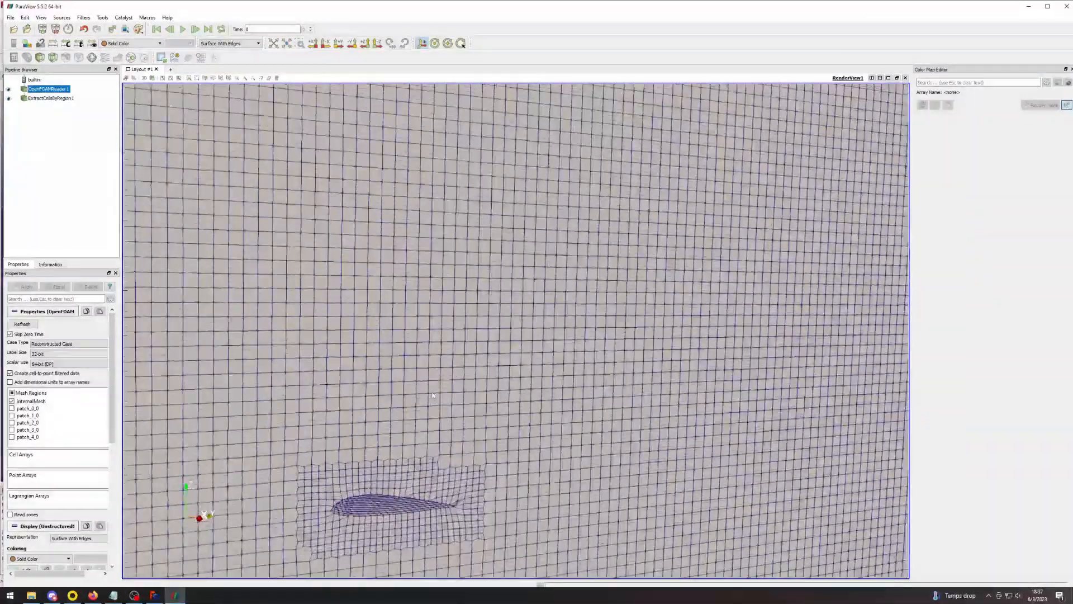
scroll(453, 407, "down", 5)
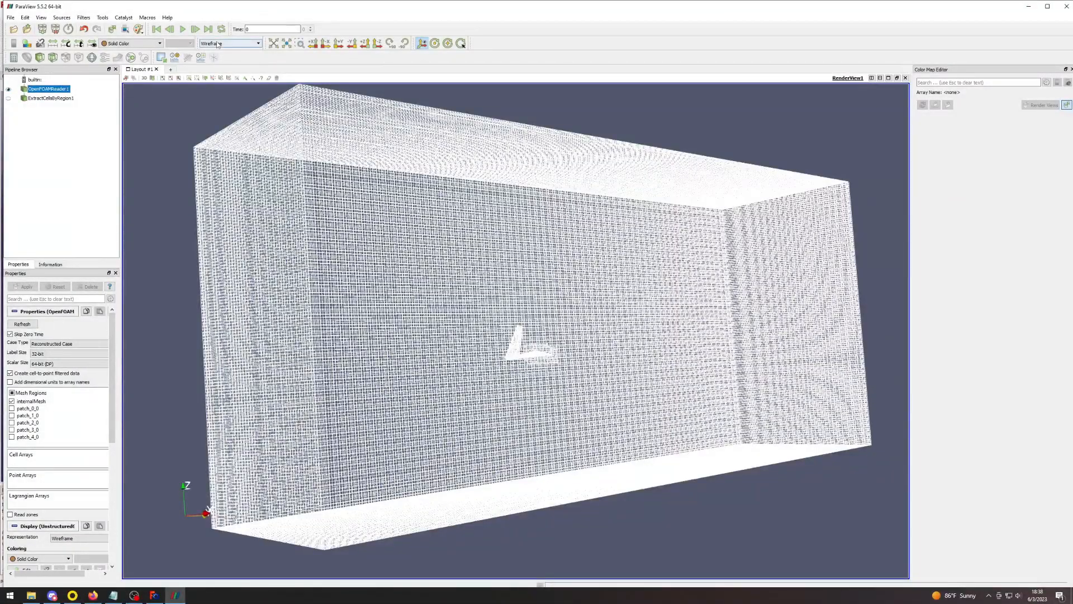
Display the mesh as Wireframe and examine the wing inside the flow box.
left_click(220, 44)
left_click(209, 95)
scroll(507, 391, "down", 2)
scroll(507, 391, "up", 10)
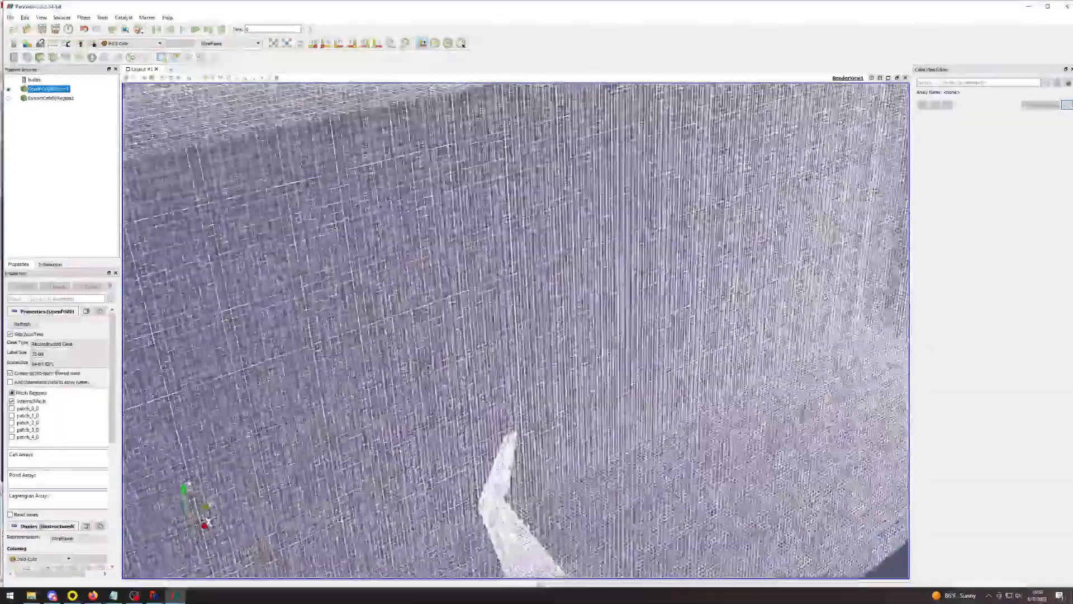
scroll(507, 391, "up", 1)
scroll(507, 391, "down", 4)
scroll(507, 391, "up", 3)
middle_click_drag(507, 391, 441, 254)
scroll(493, 98, "up", 3)
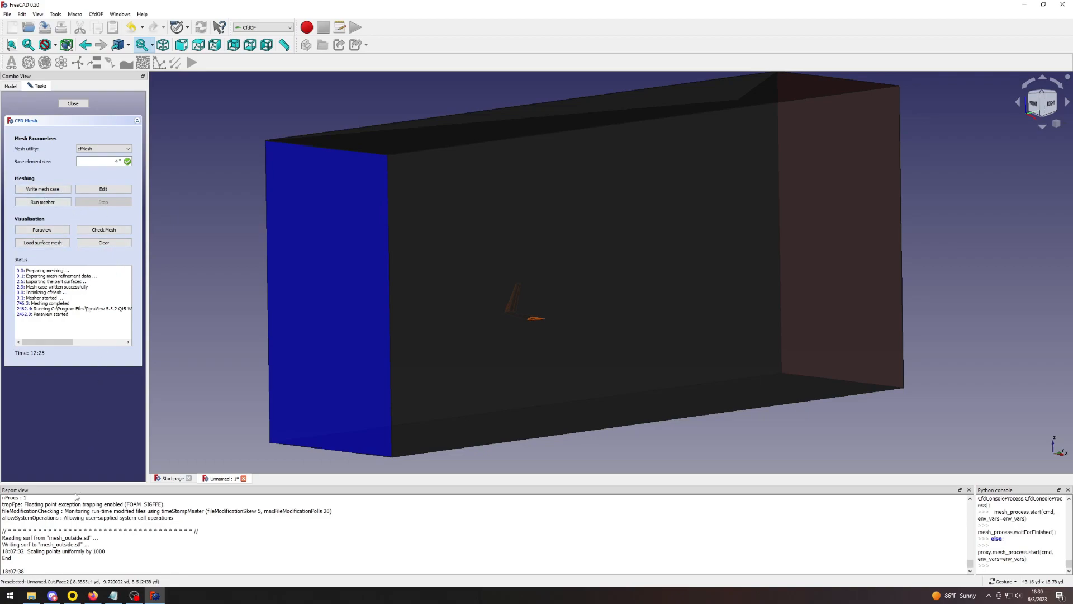
Close the mesh settings in FreeCAD, write the CfdSolver case and run the solver.
left_click(76, 104)
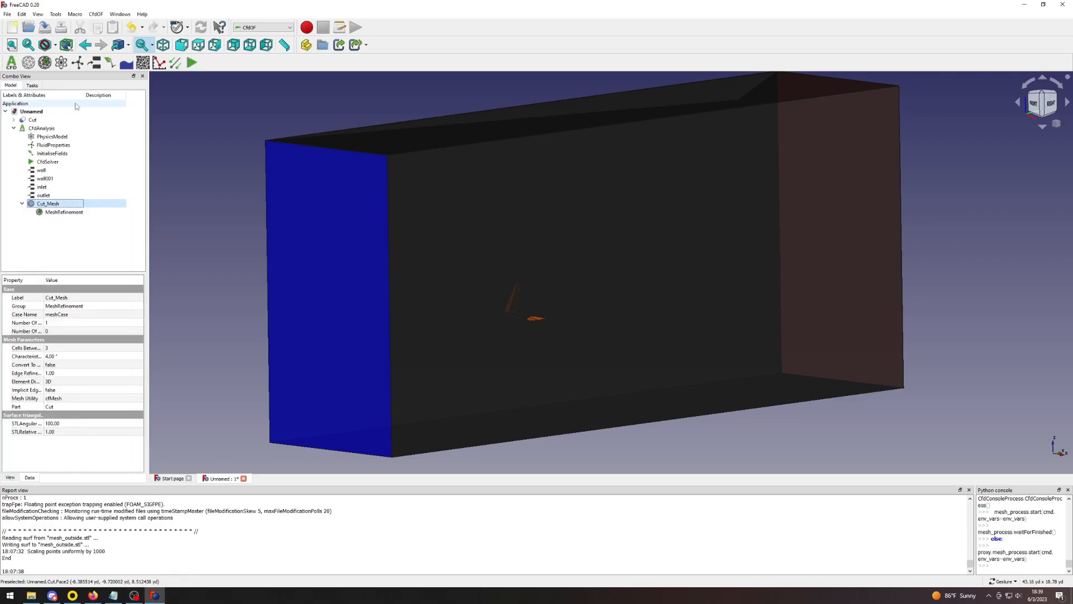
double_click(49, 165)
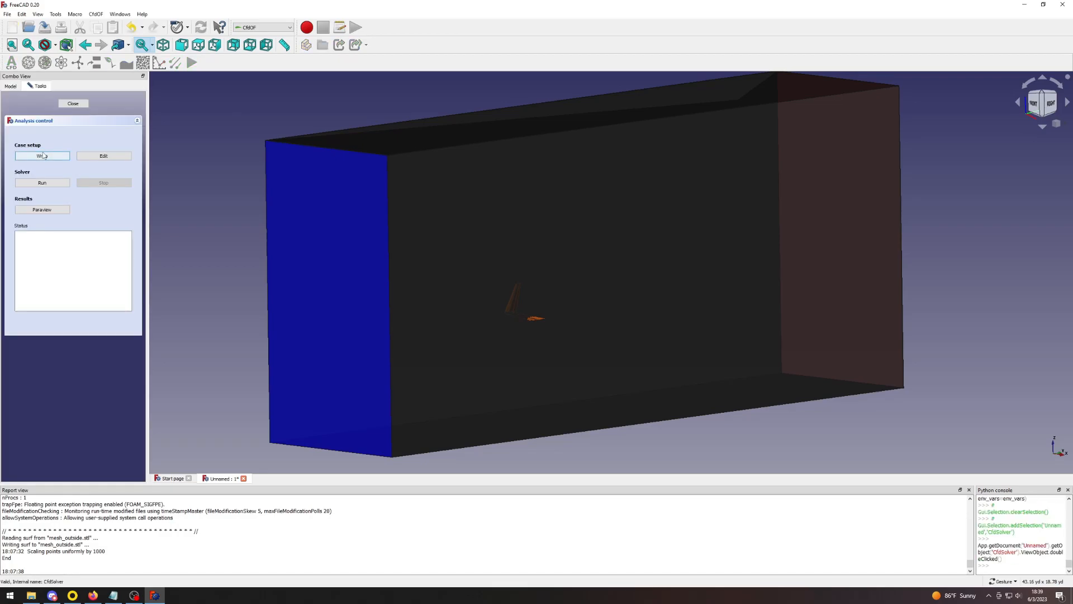
left_click(42, 156)
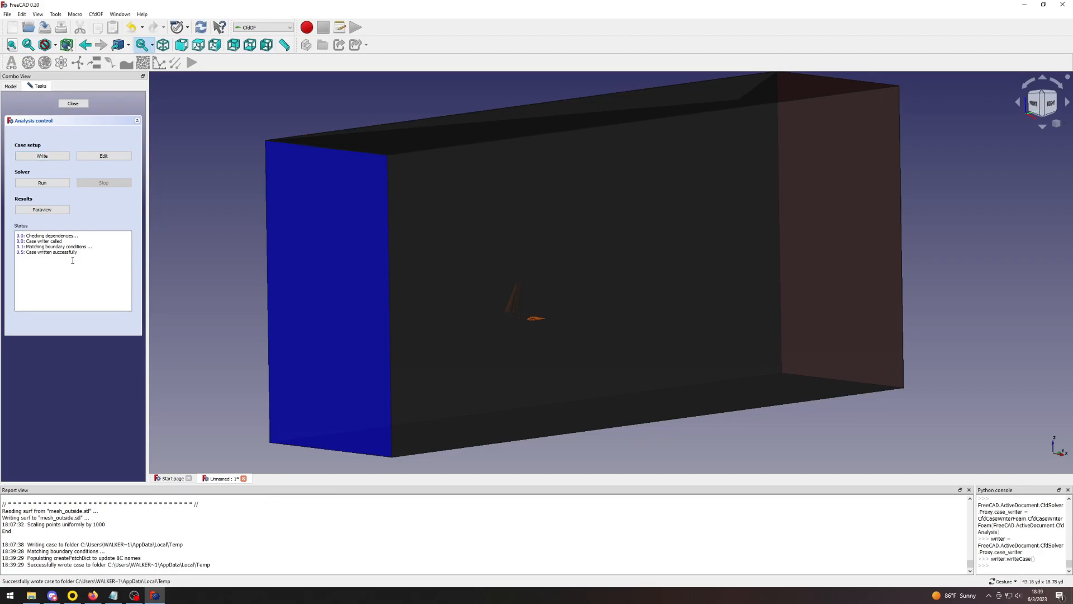
left_click(60, 185)
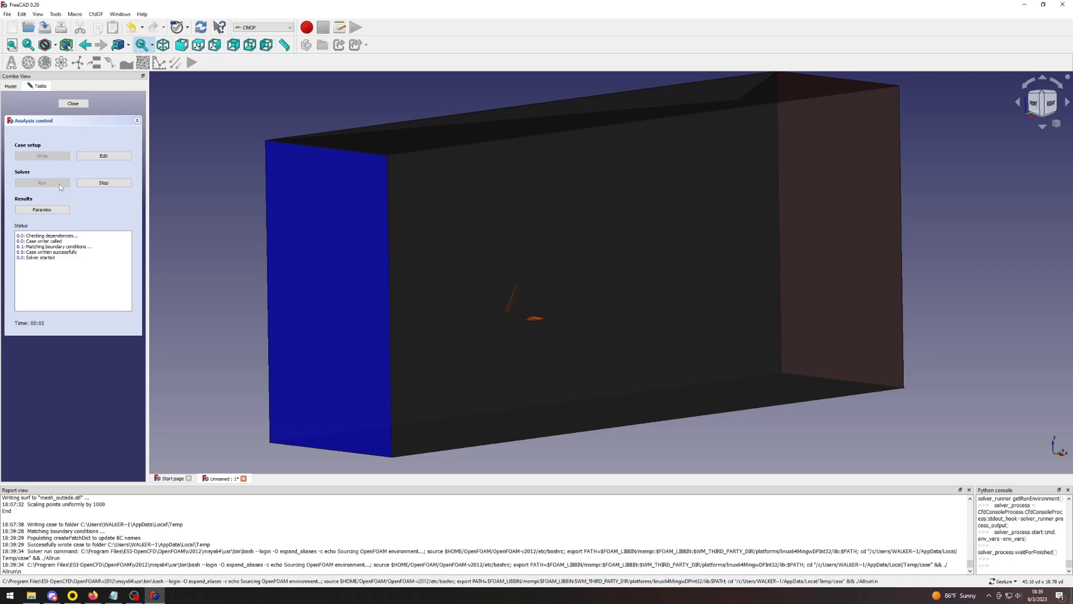
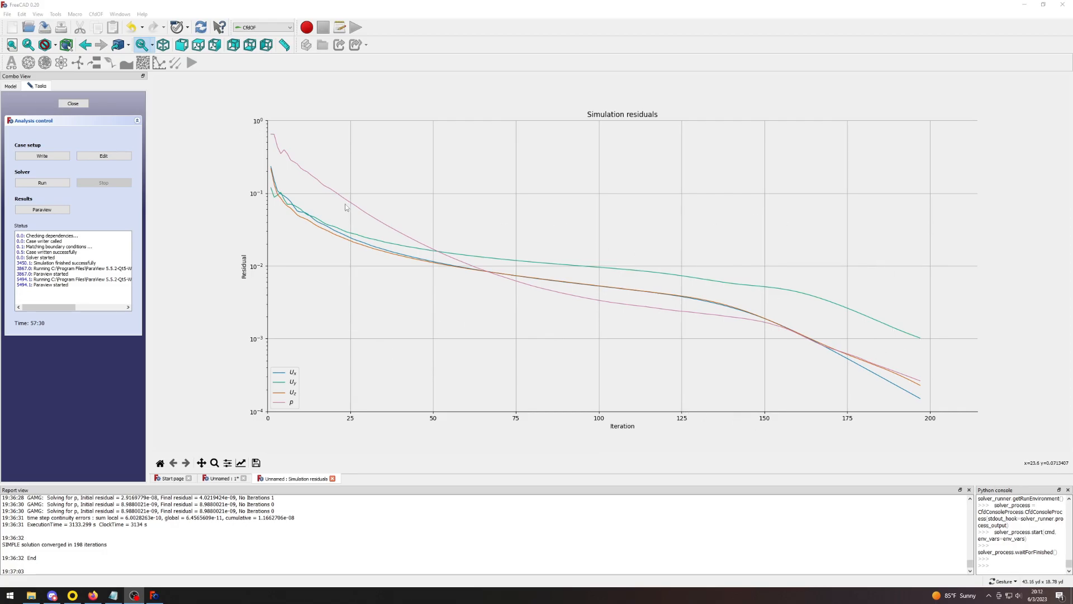
Open the solved case in ParaView and examine the velocity field around the wing's root section.
left_click(49, 216)
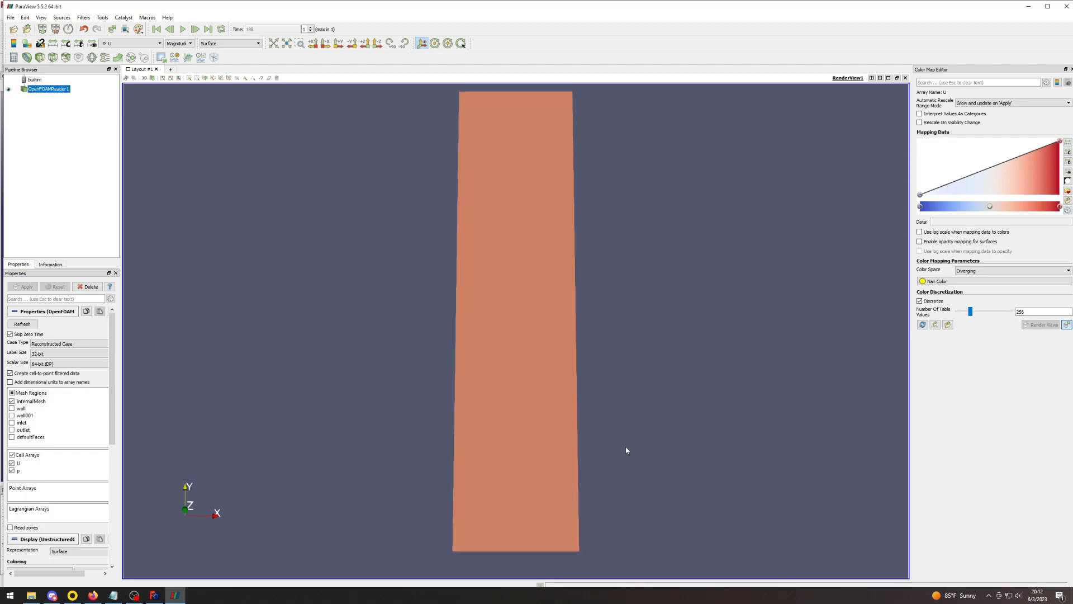
left_click_drag(609, 476, 444, 390)
scroll(444, 390, "up", 3)
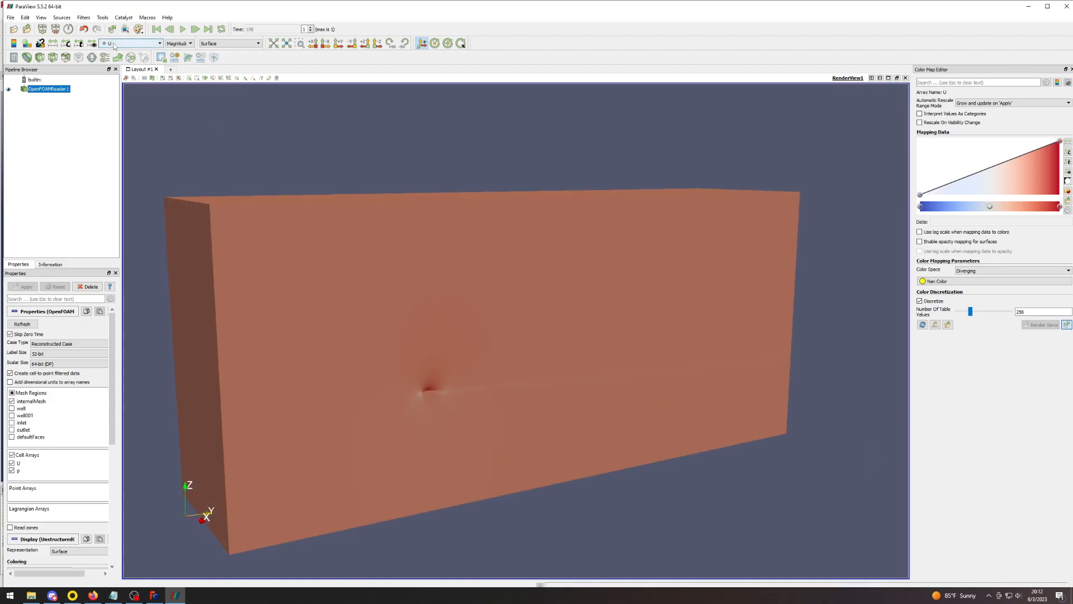
scroll(402, 424, "up", 10)
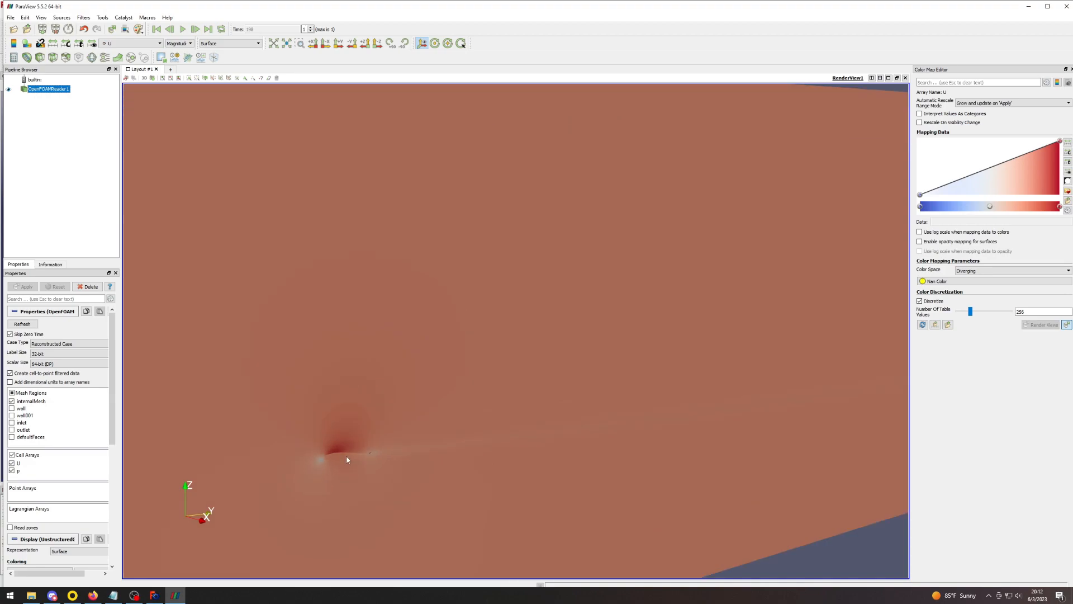
left_click_drag(335, 480, 345, 458)
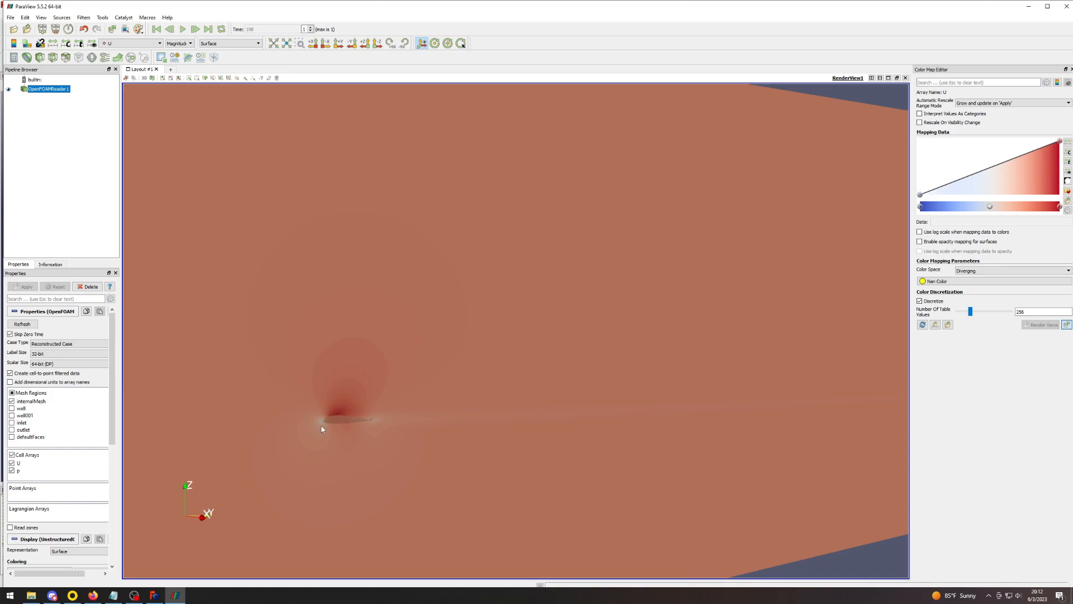
scroll(318, 428, "up", 5)
middle_click_drag(274, 487, 446, 383)
scroll(446, 383, "down", 4)
scroll(533, 334, "up", 4)
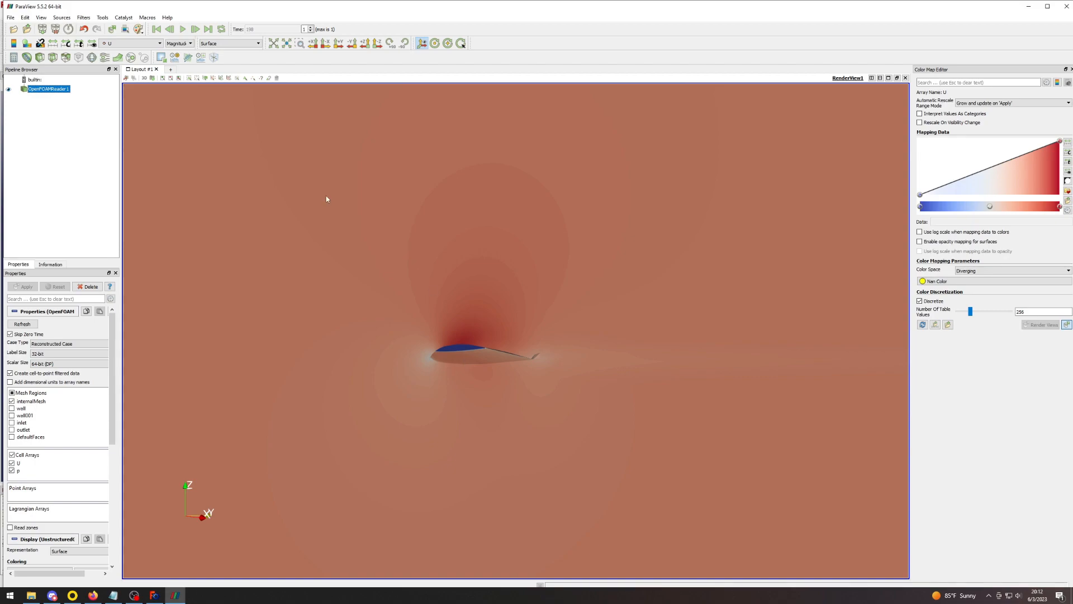
Colour the results by the cell-based U array and view the velocity around the wing section.
left_click(110, 45)
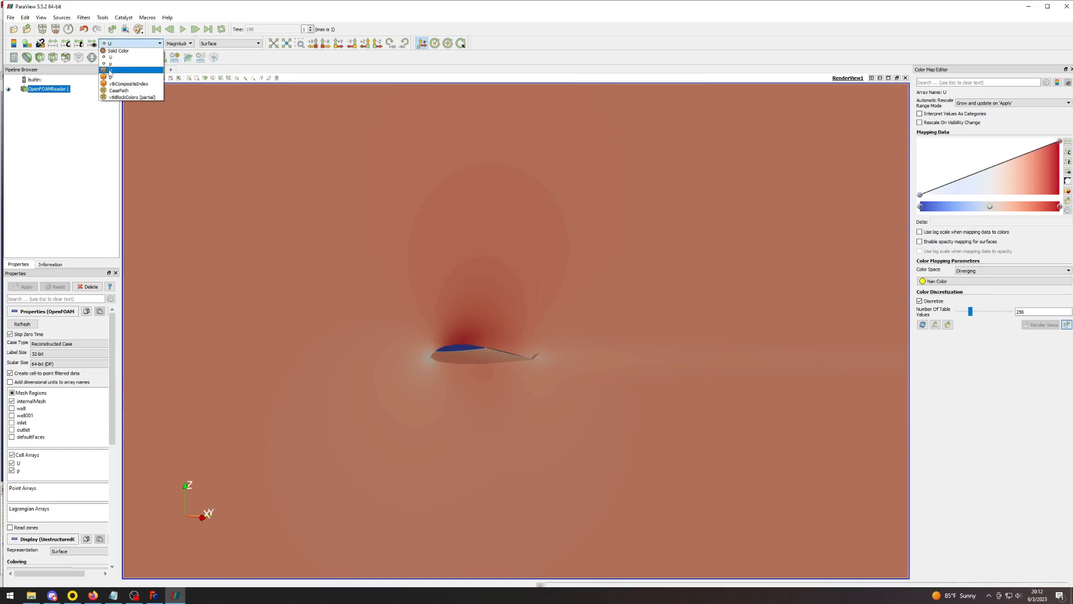
left_click(111, 70)
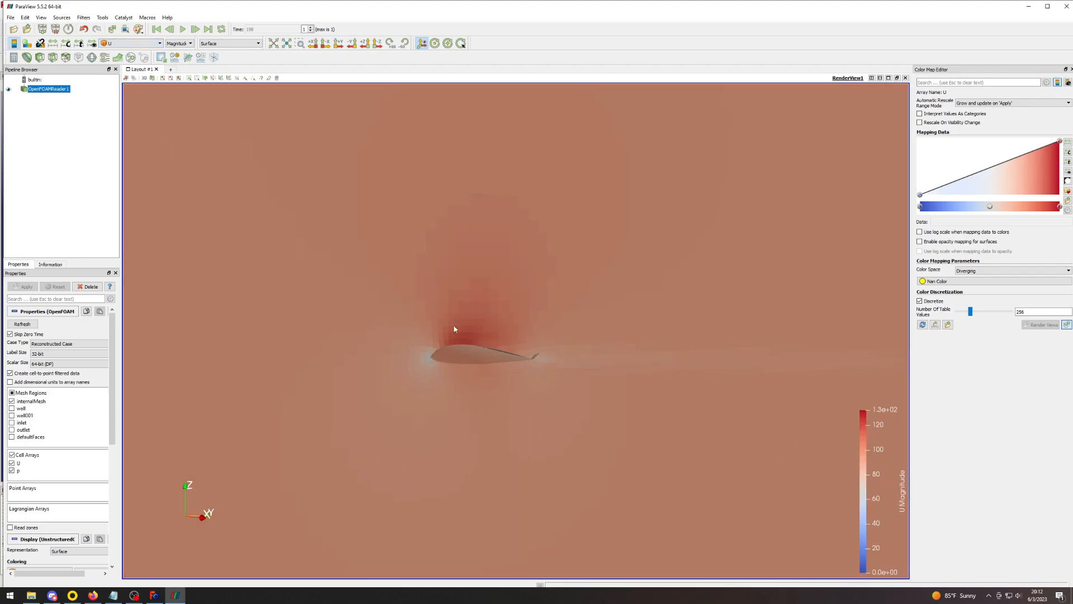
scroll(602, 311, "down", 5)
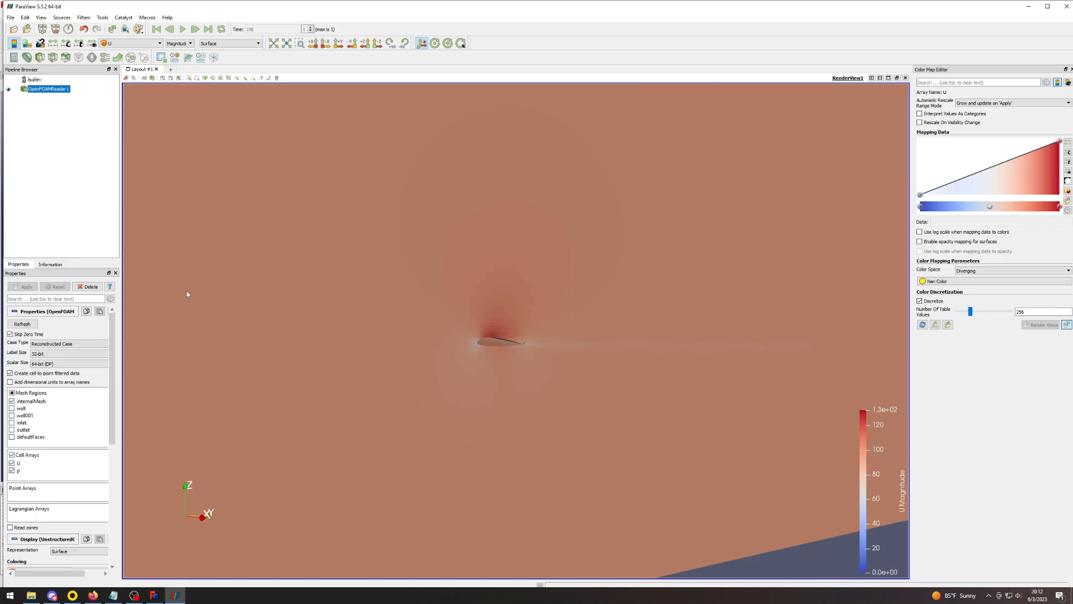
Lower the results' opacity to 0.56 and turn the box to see the wing inside.
scroll(61, 456, "down", 3)
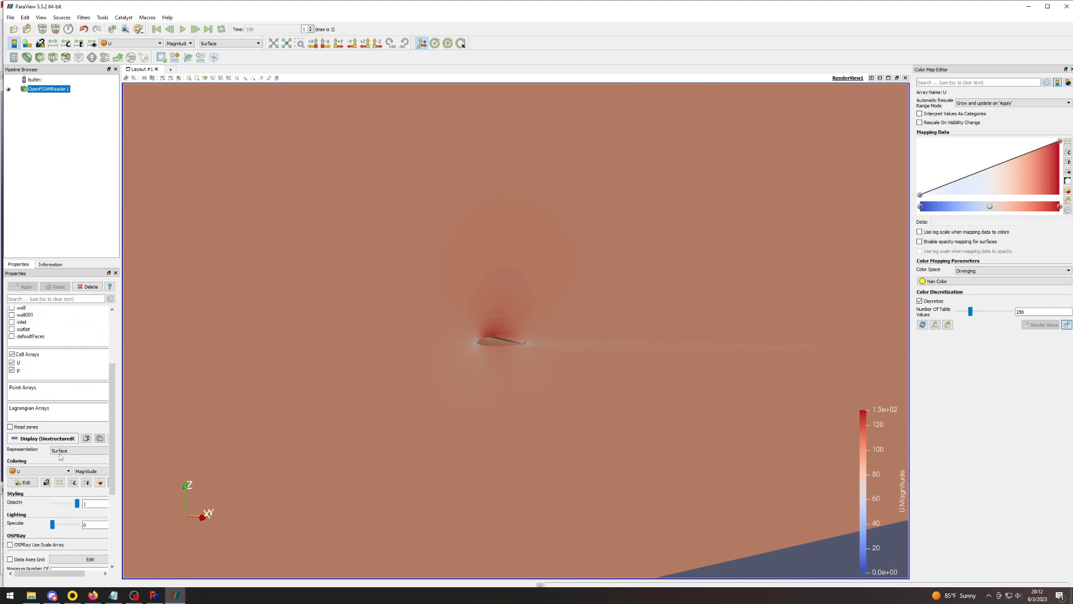
left_click_drag(76, 503, 66, 504)
left_click_drag(386, 358, 500, 379)
scroll(500, 379, "down", 5)
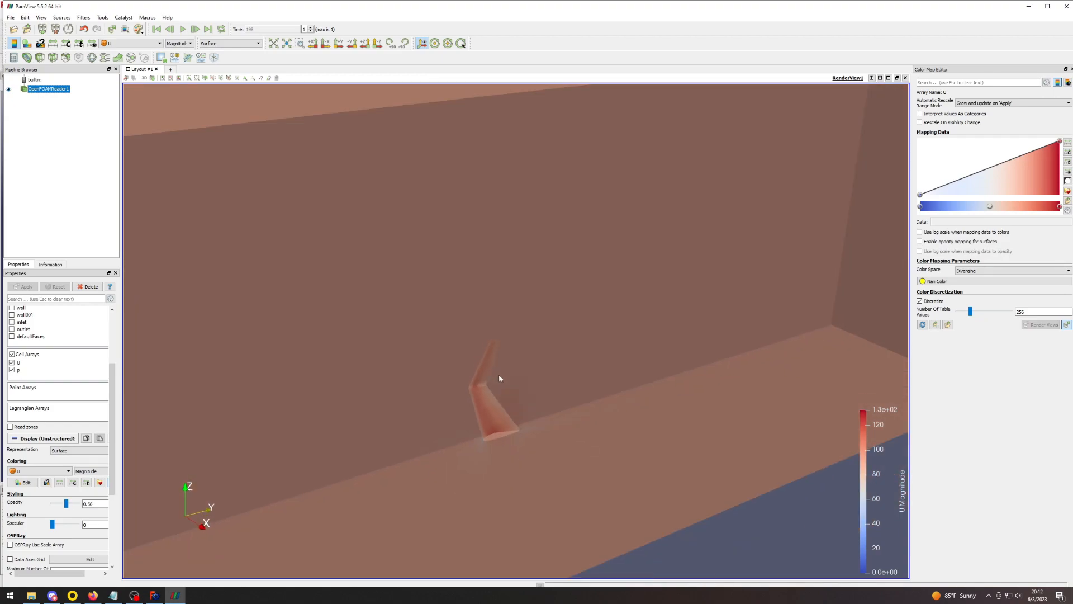
Colour the results by the point-based pressure array p and examine the pressure distribution over the wing.
left_click(127, 44)
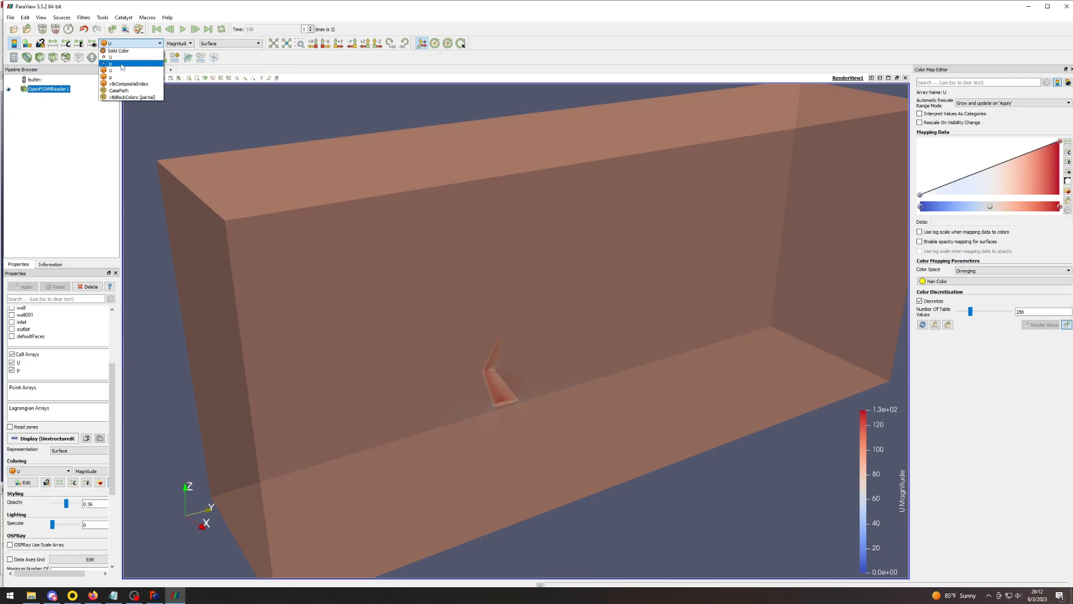
left_click(123, 64)
scroll(506, 418, "up", 3)
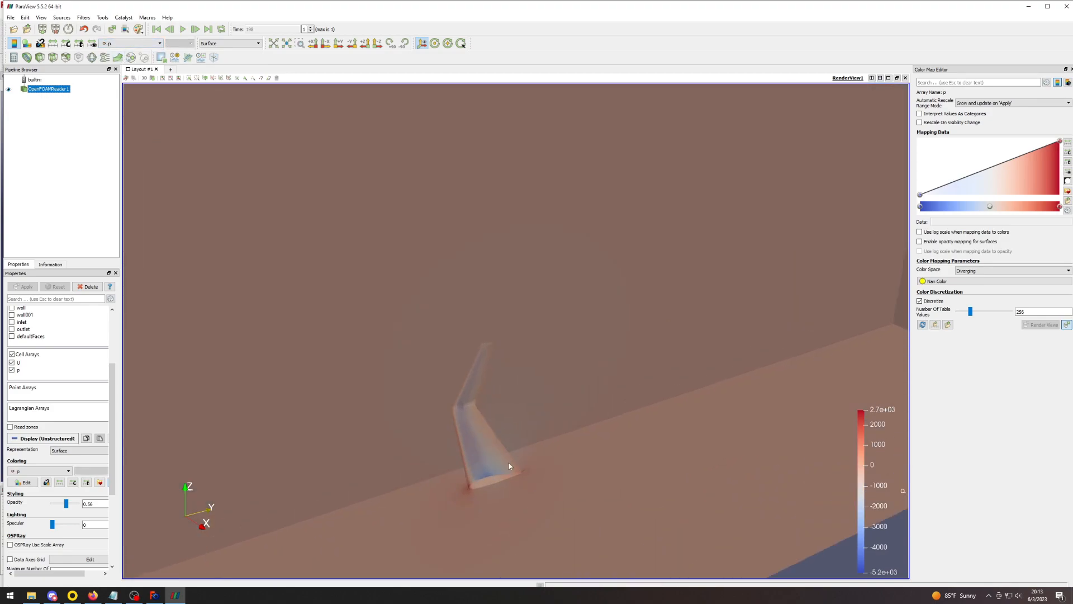
left_click_drag(471, 513, 486, 492)
left_click_drag(455, 453, 565, 369)
scroll(499, 370, "down", 3)
scroll(563, 367, "down", 5)
left_click_drag(595, 330, 581, 347)
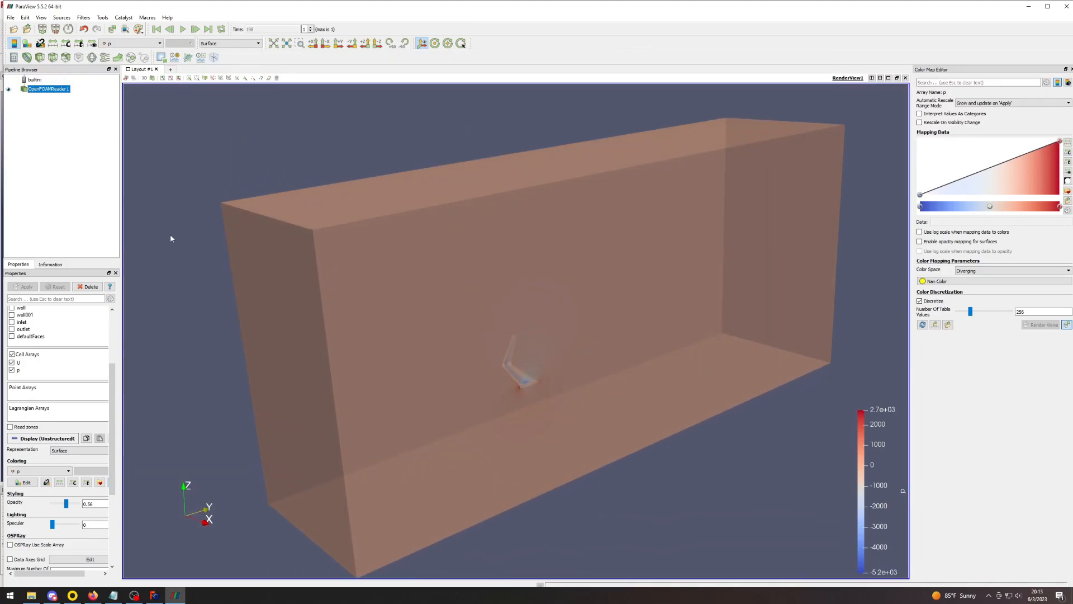
Include the wall patch in the OpenFOAM reader's mesh regions and apply the change.
scroll(44, 358, "up", 3)
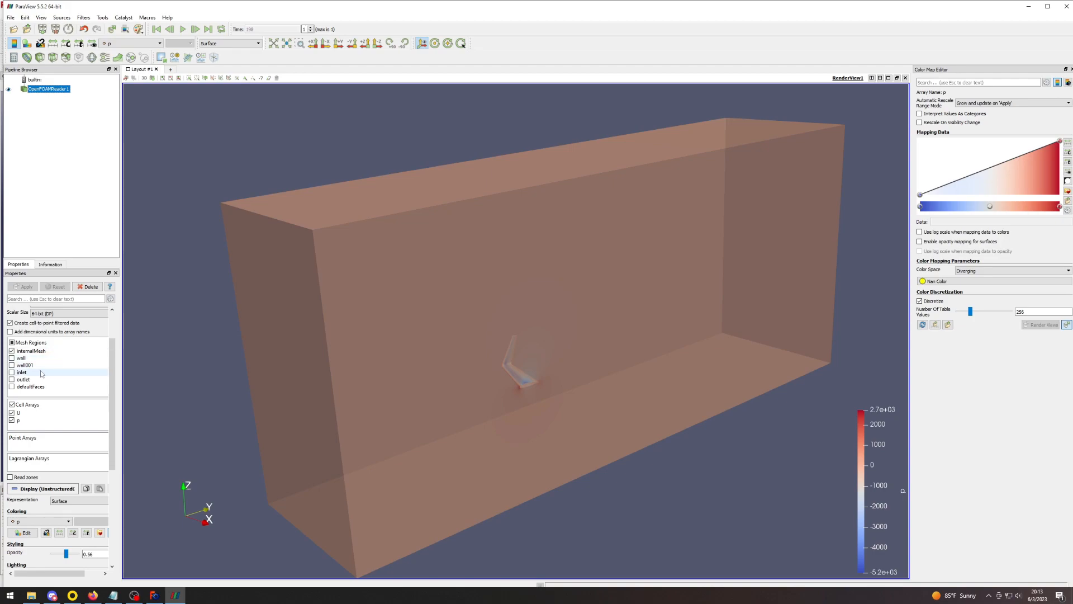
left_click(11, 358)
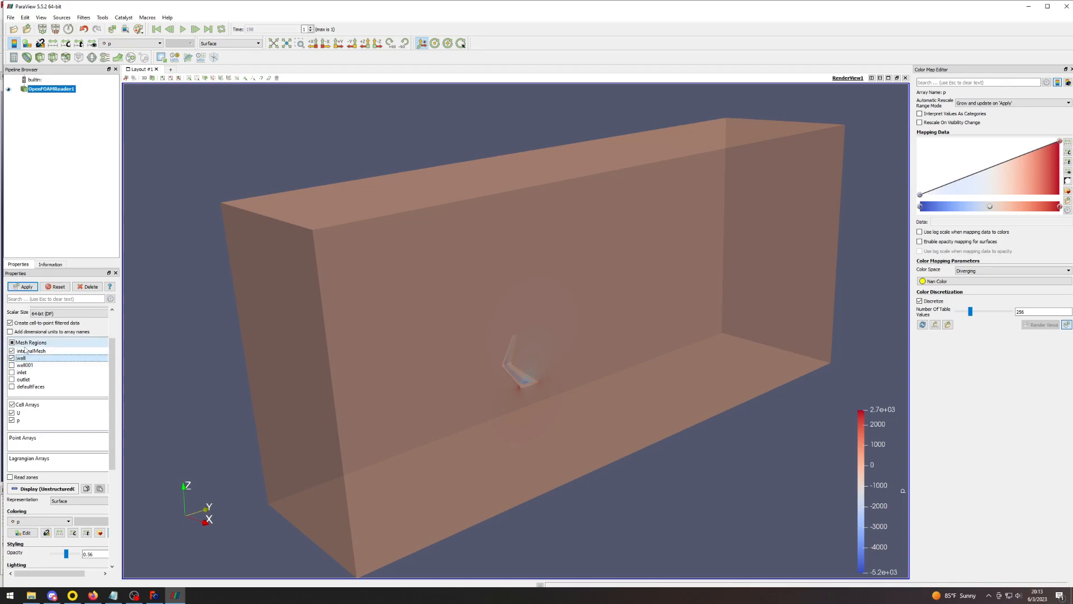
left_click(28, 288)
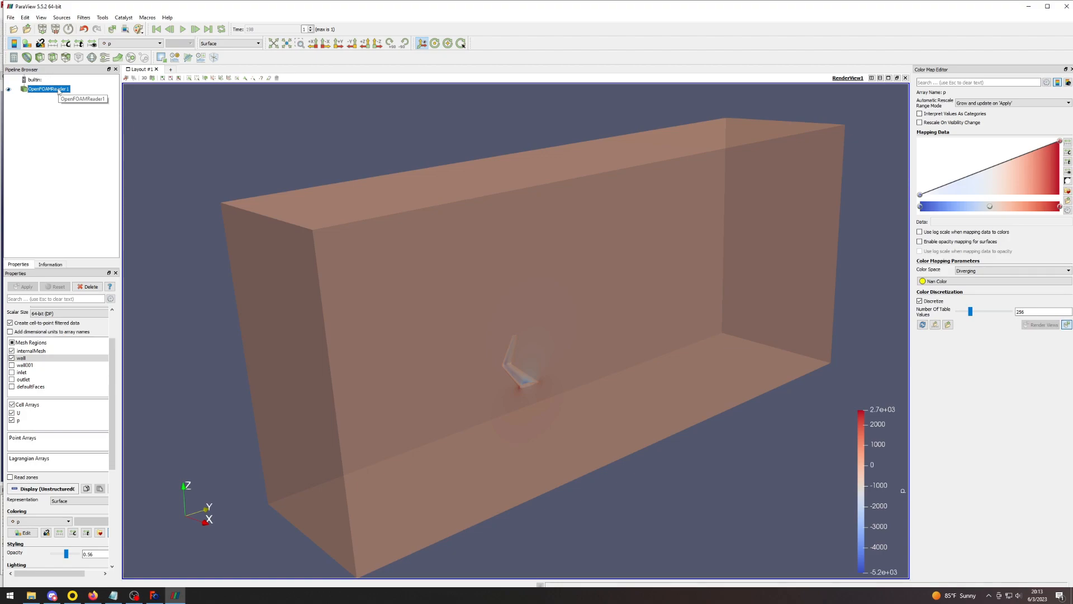
left_click(83, 17)
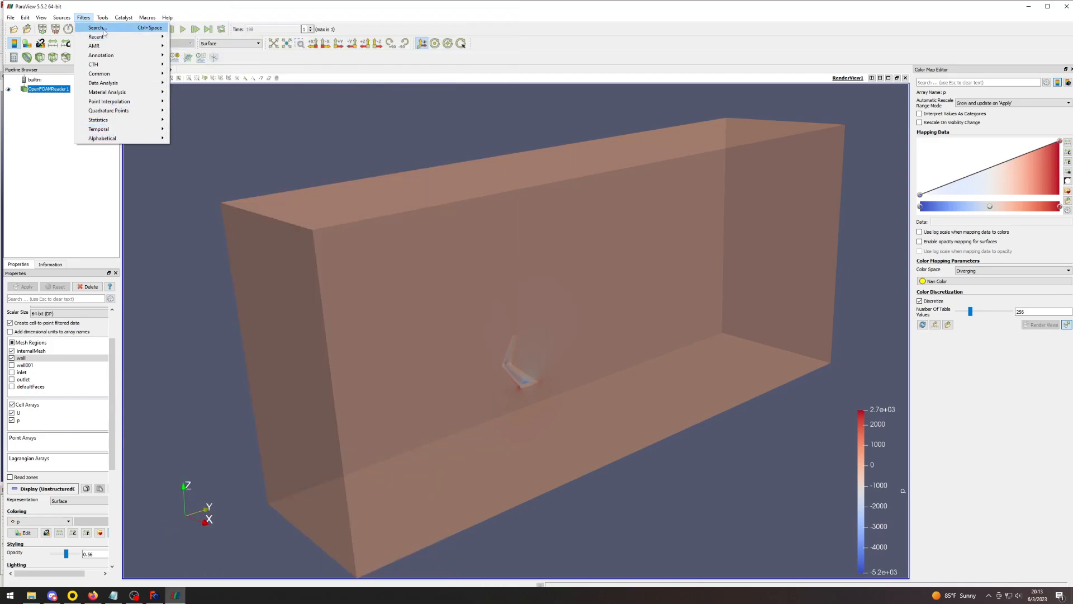
left_click(97, 27)
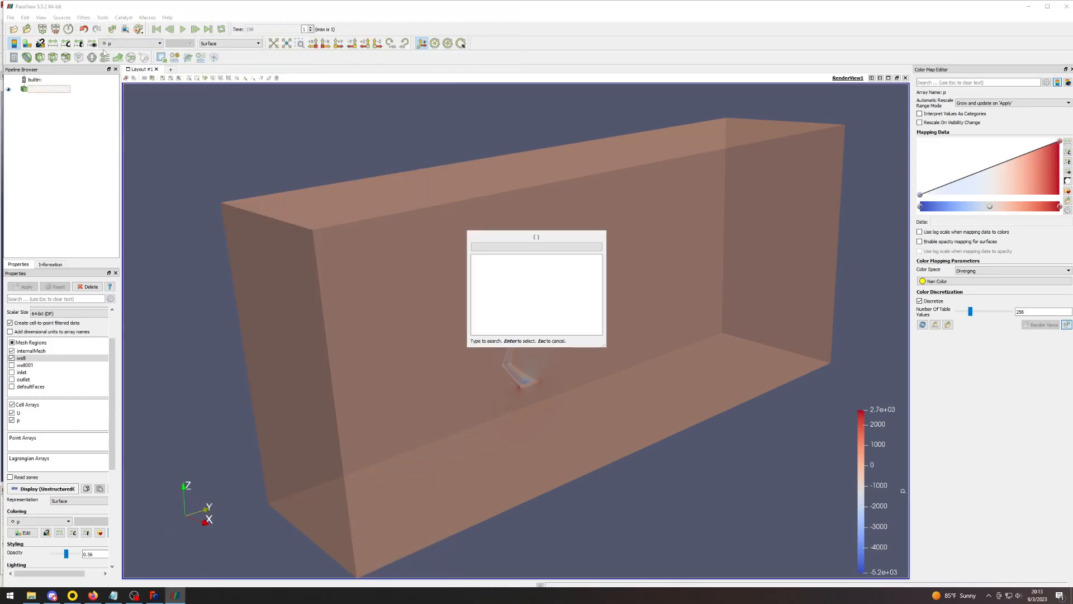
key("Escape")
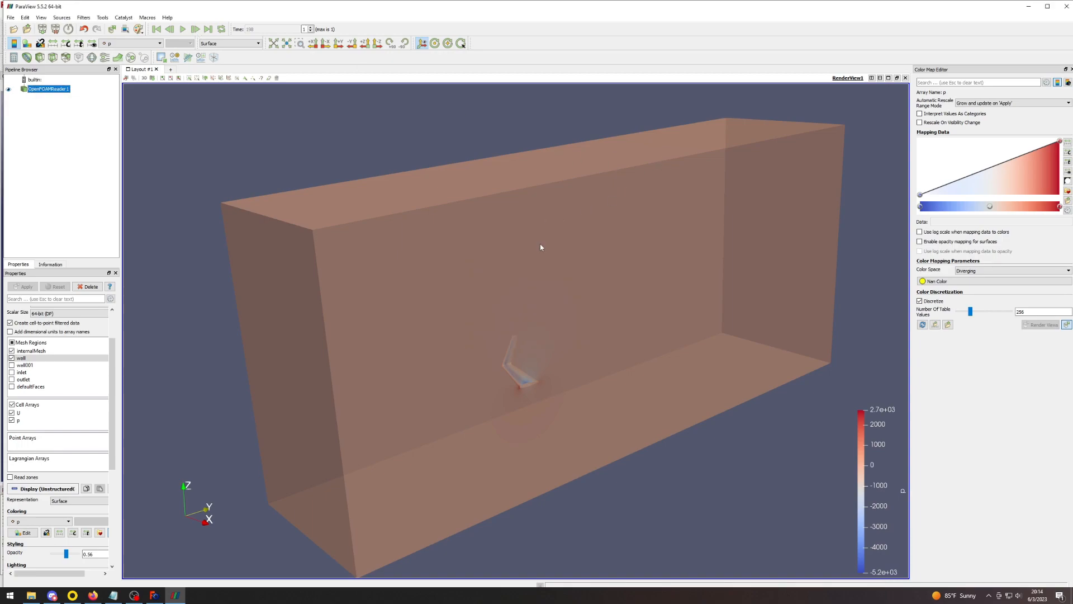
Search the filters for "ex" and add an Extract Block filter to the OpenFOAM reader.
left_click(83, 17)
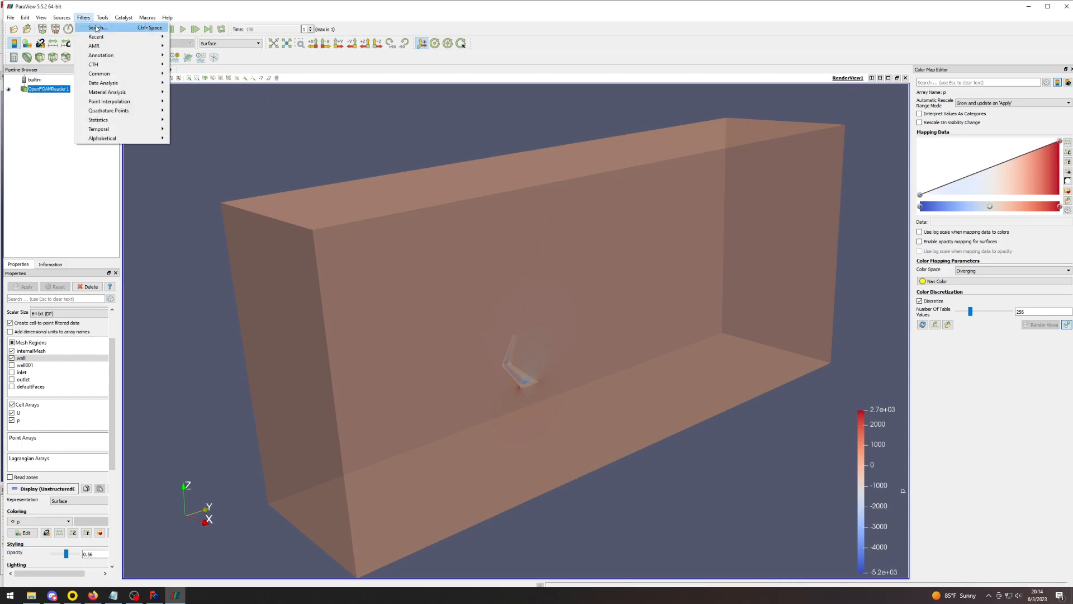
left_click(96, 27)
type("ex")
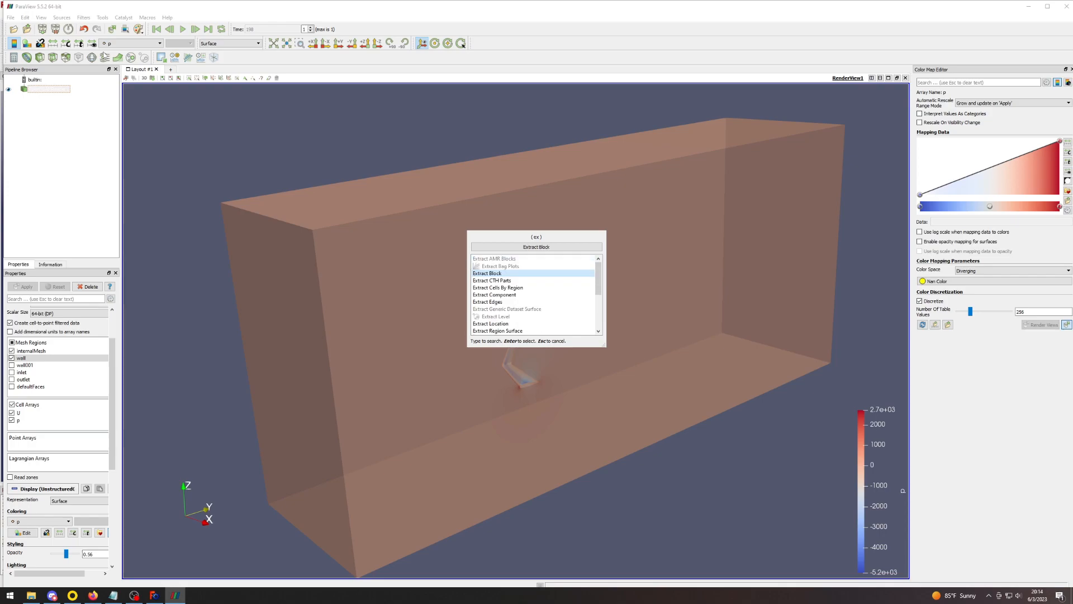
key("Return")
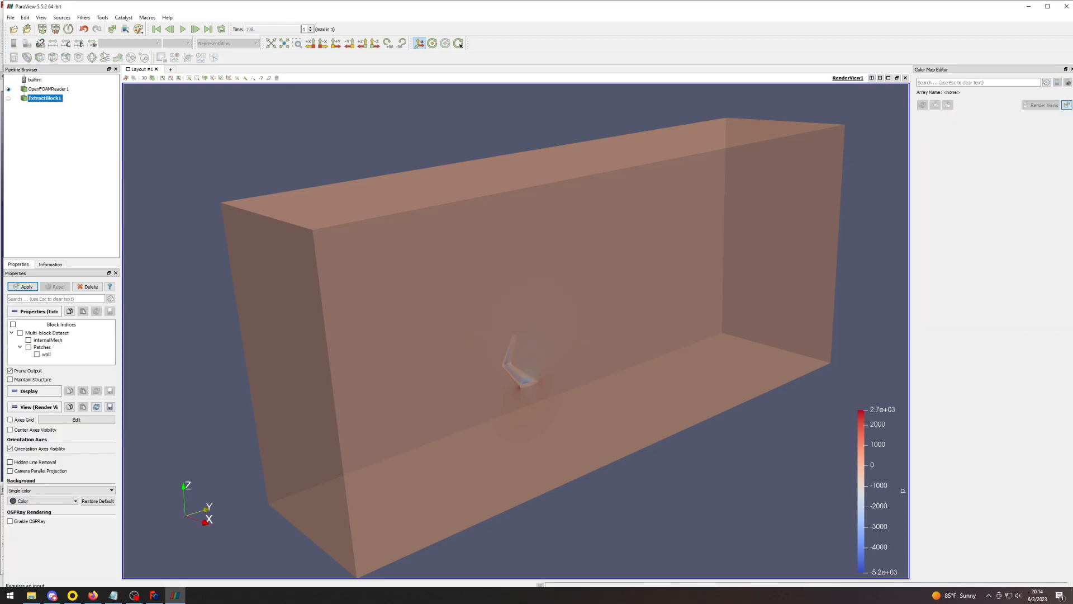
Extract only the wall patch with the Extract Block filter and examine the pressure on the isolated wing.
double_click(43, 99)
left_click(72, 97)
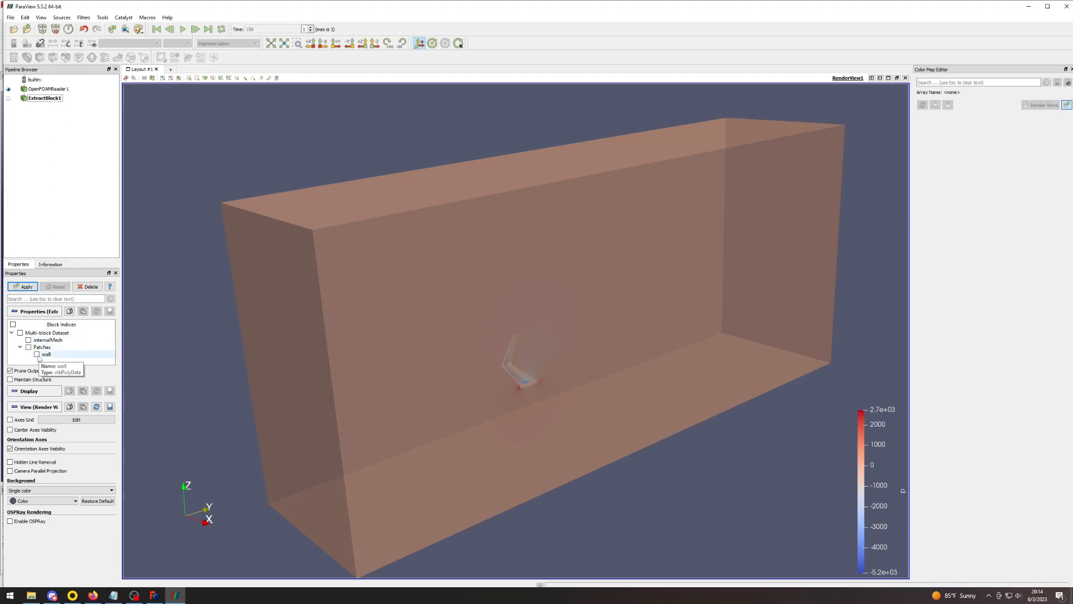
left_click(37, 354)
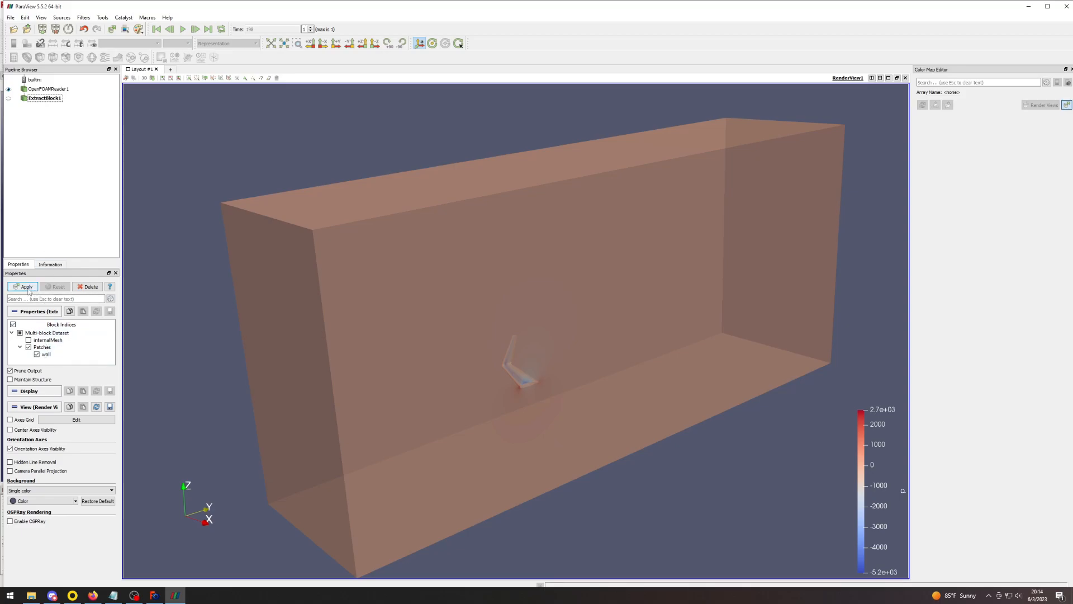
left_click(26, 287)
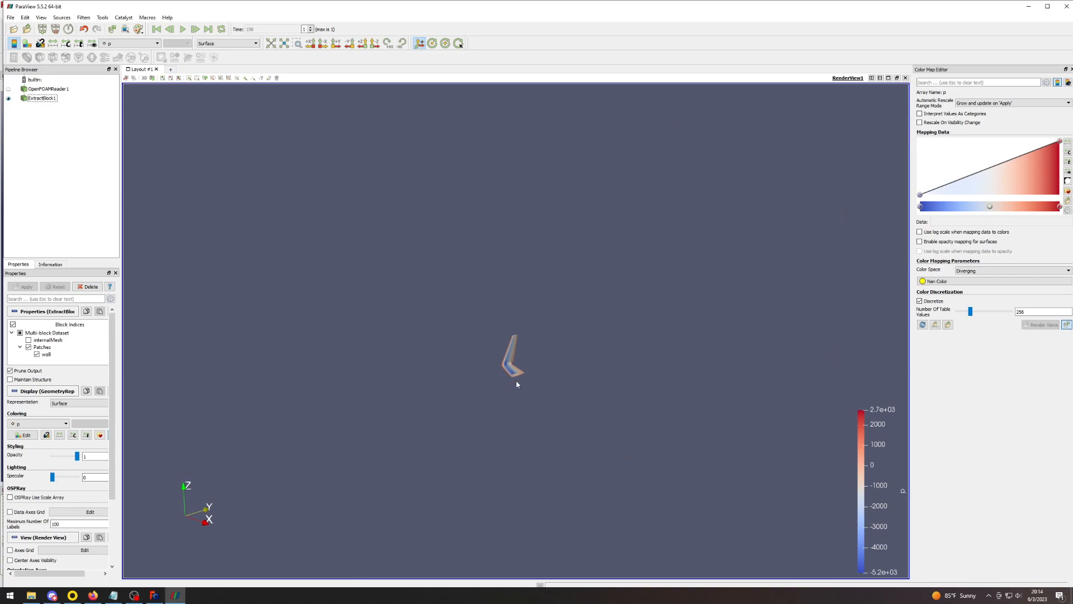
right_click_drag(535, 376, 548, 503)
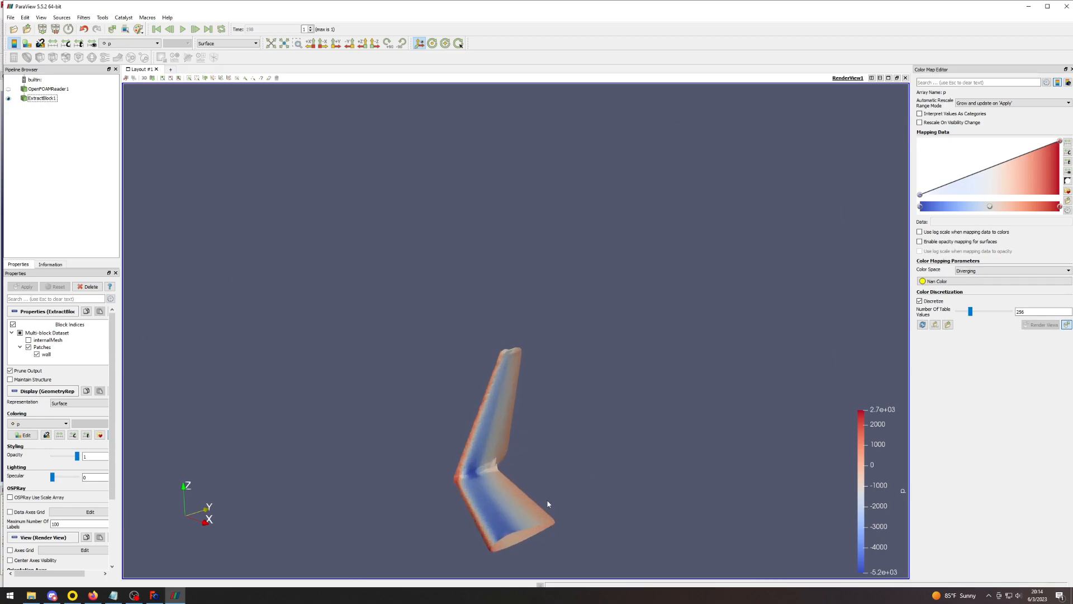
middle_click_drag(547, 499, 536, 358)
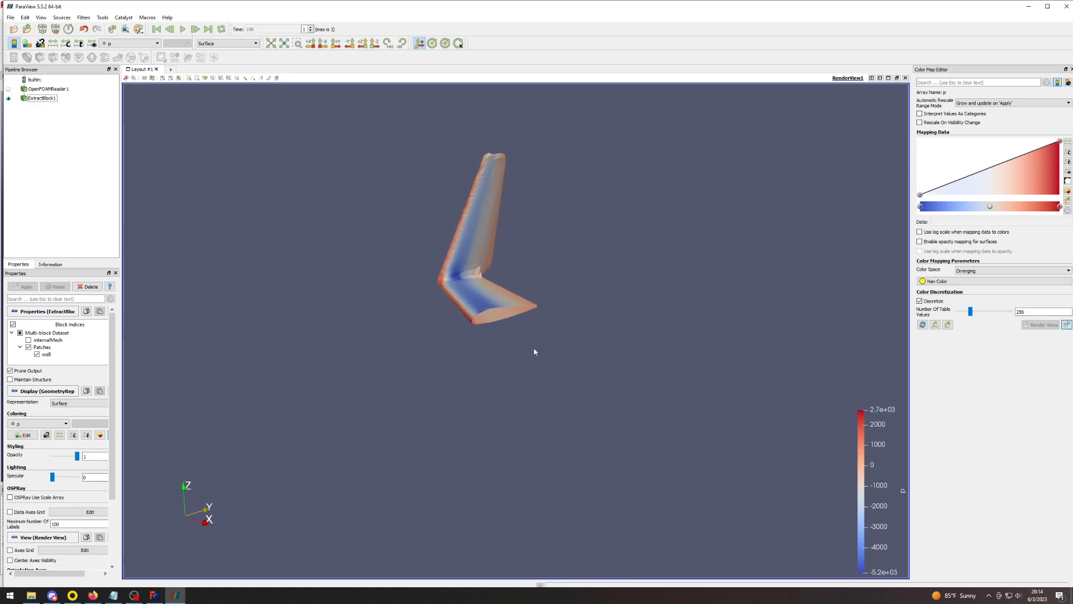
left_click_drag(542, 322, 593, 331)
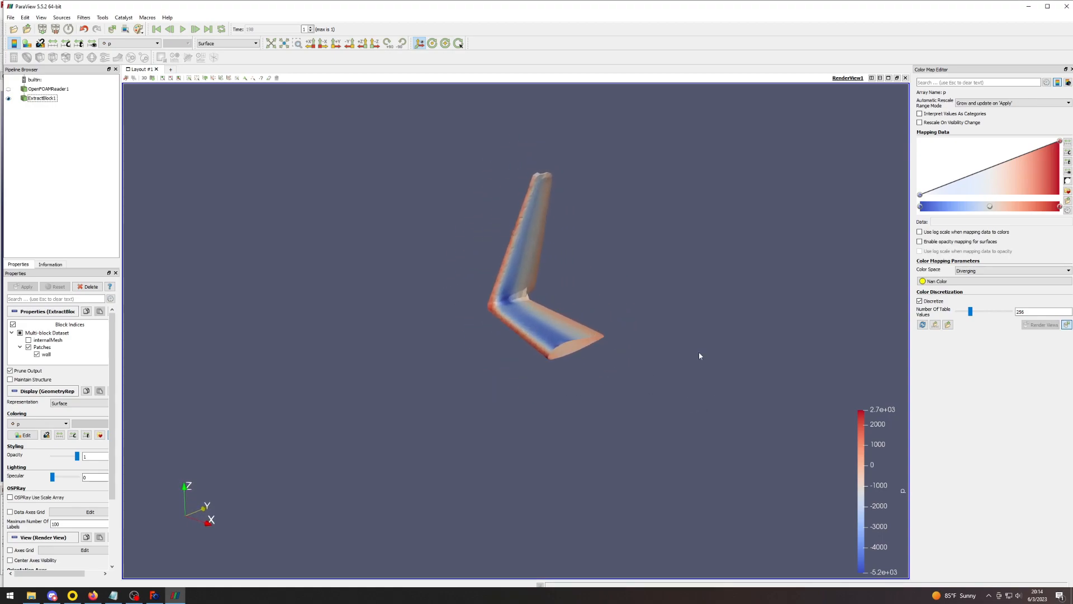
mouse_move(571, 292)
left_mouse_down()
mouse_move(601, 271)
mouse_move(577, 286)
mouse_move(588, 281)
left_mouse_up()
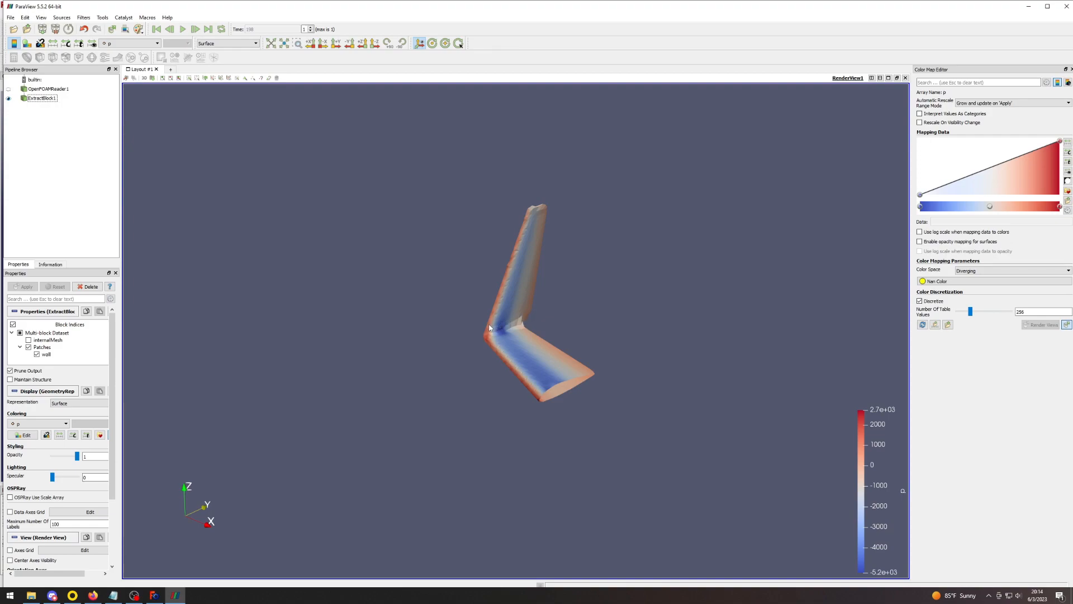
scroll(503, 341, "up", 3)
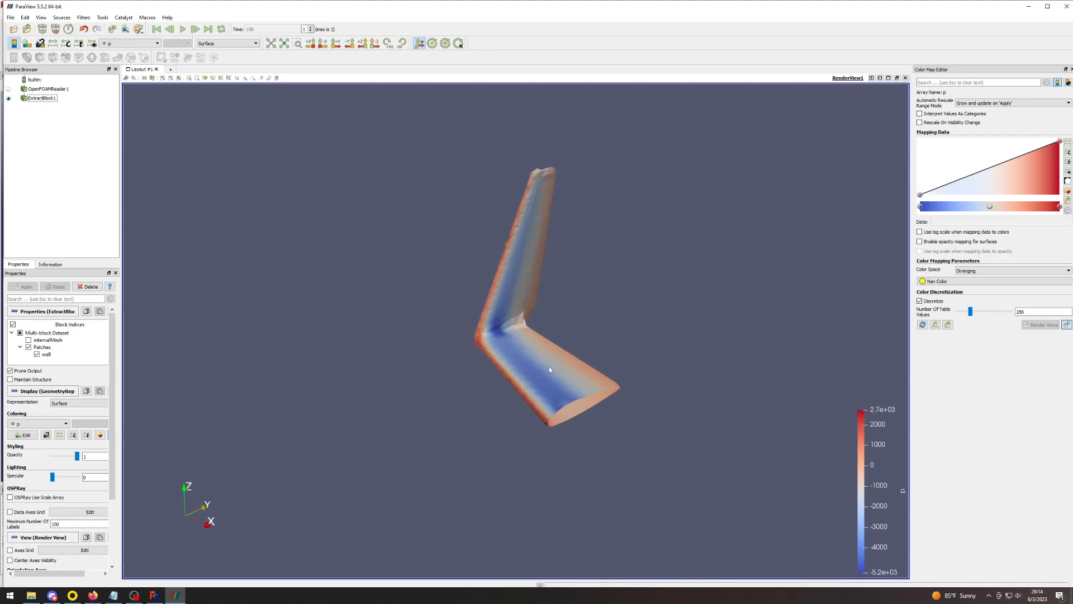
Add an Extract Surface filter to the extracted wall block and apply it.
left_click(38, 99)
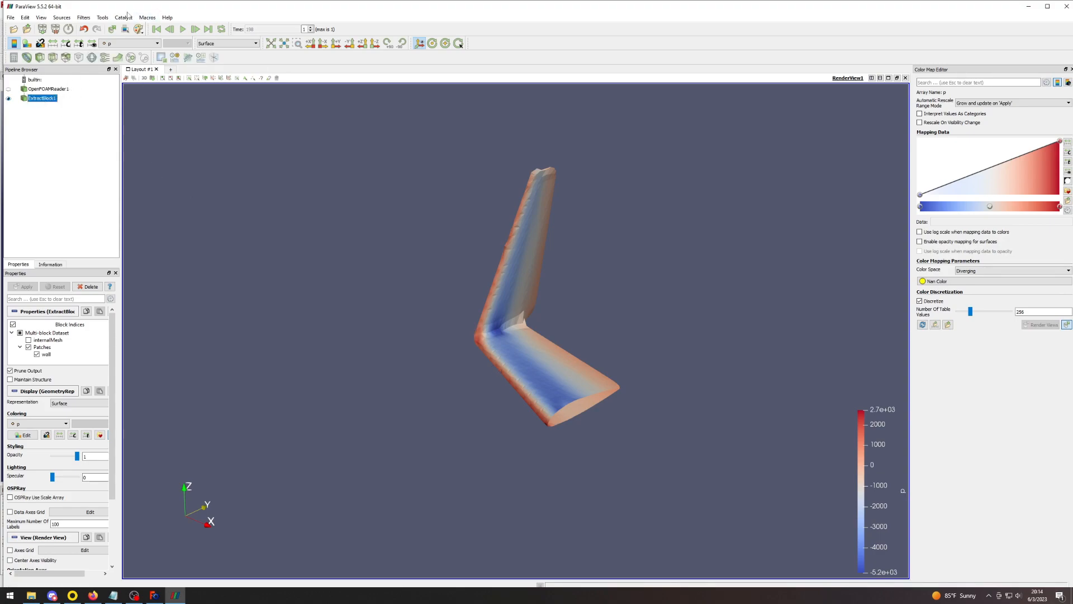
left_click(84, 18)
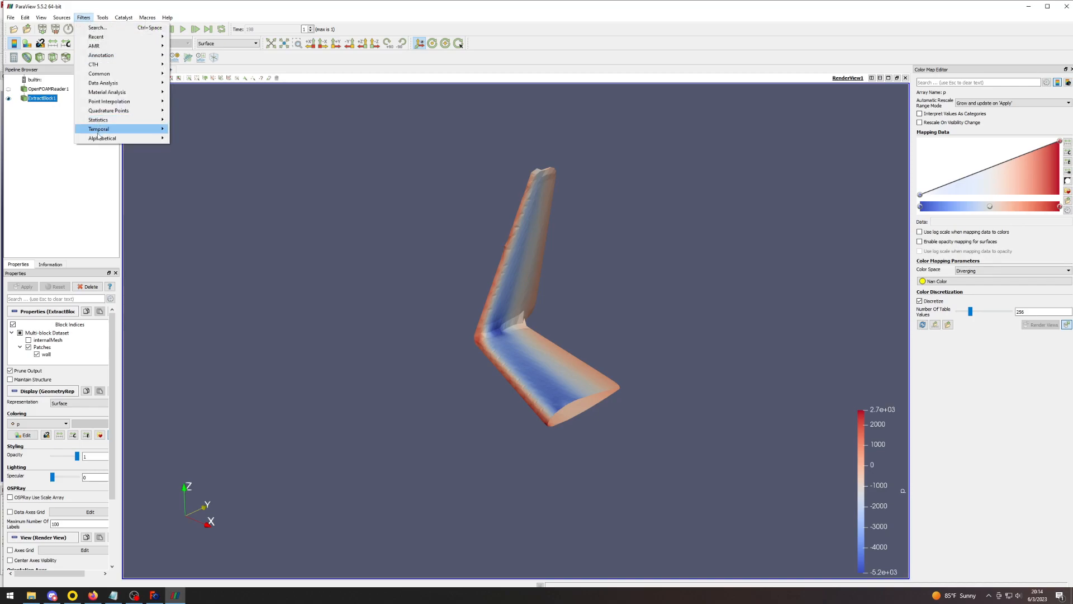
mouse_move(99, 140)
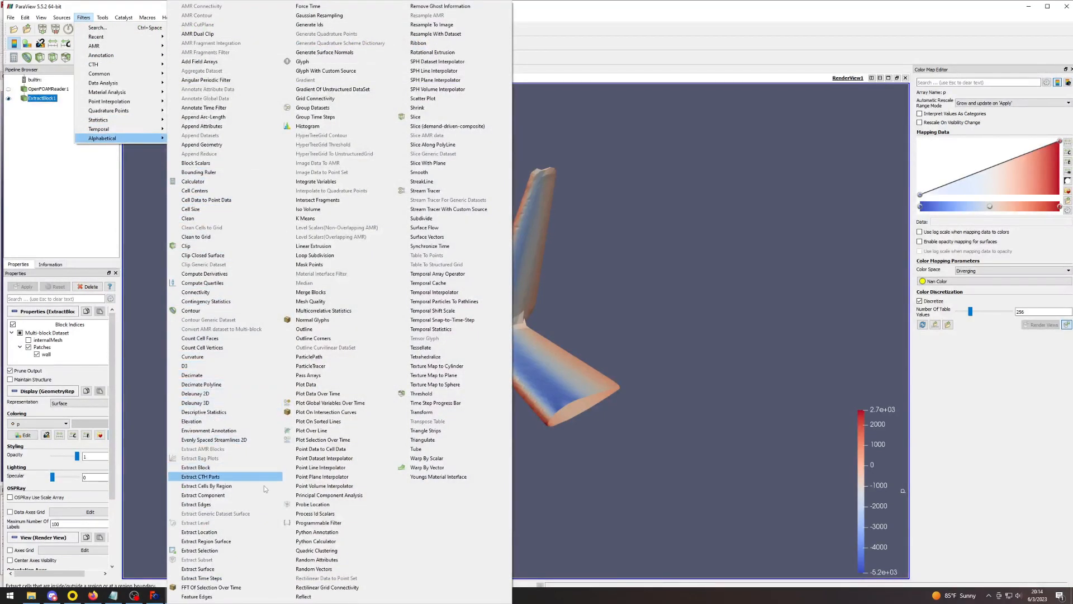
left_click(218, 568)
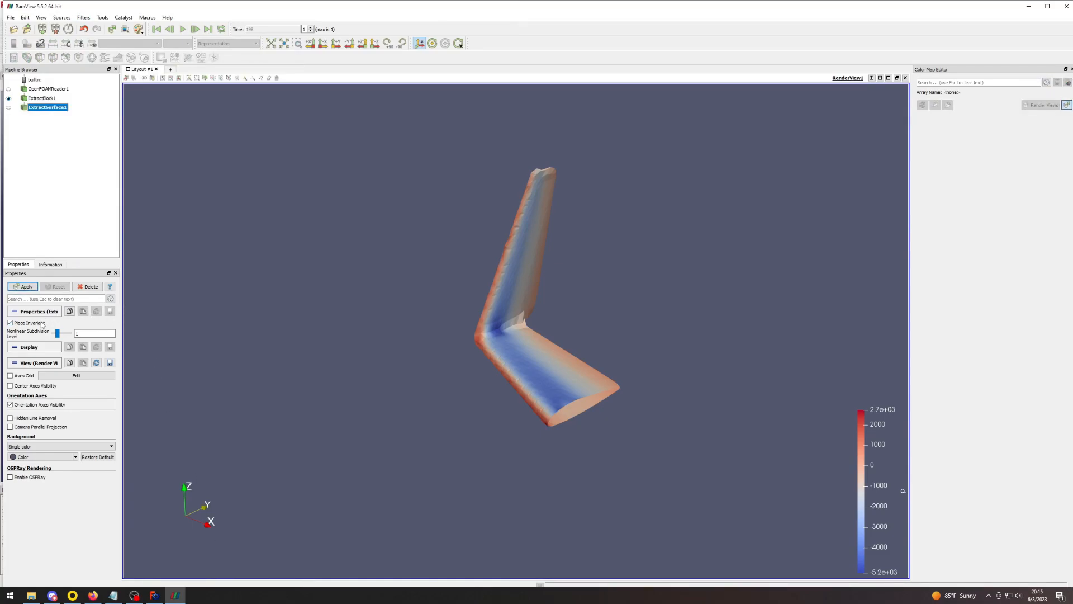
left_click(24, 287)
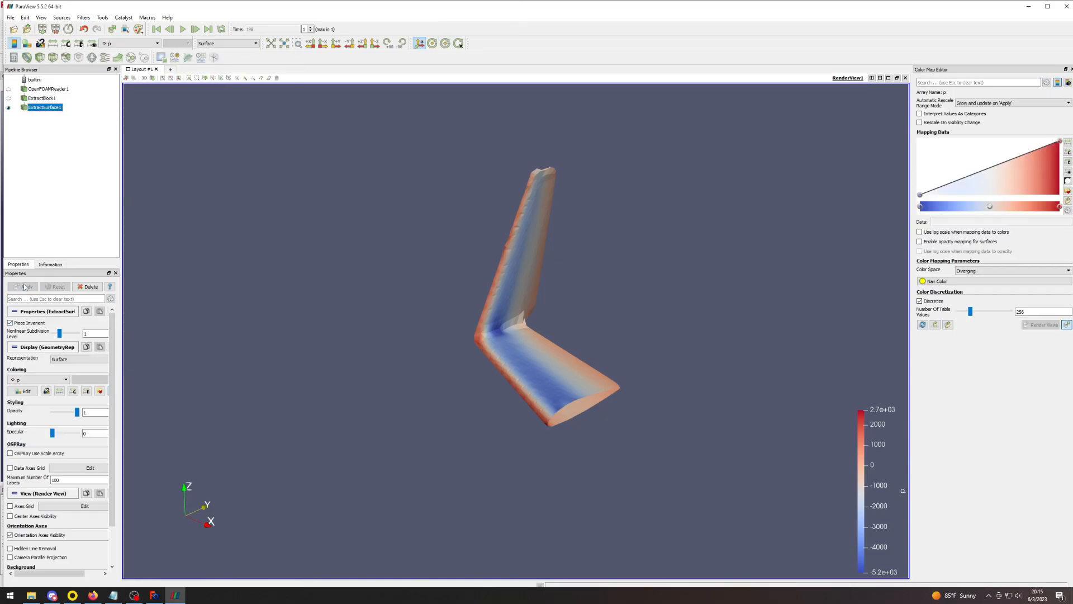
Add a Generate Surface Normals filter to the extracted surface with cell normals computed, and apply it.
left_click(84, 17)
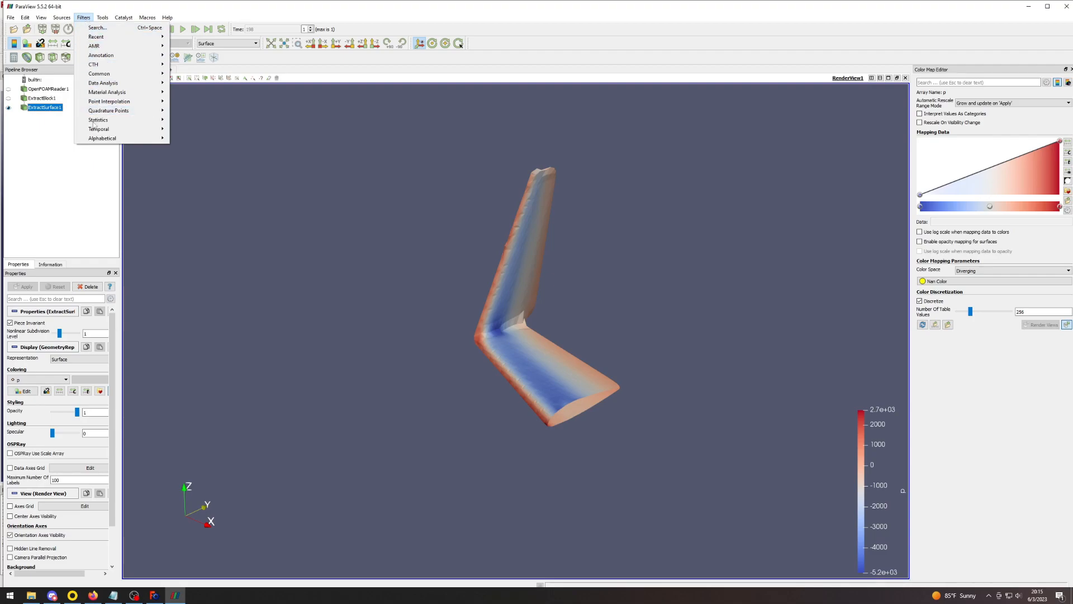
mouse_move(104, 143)
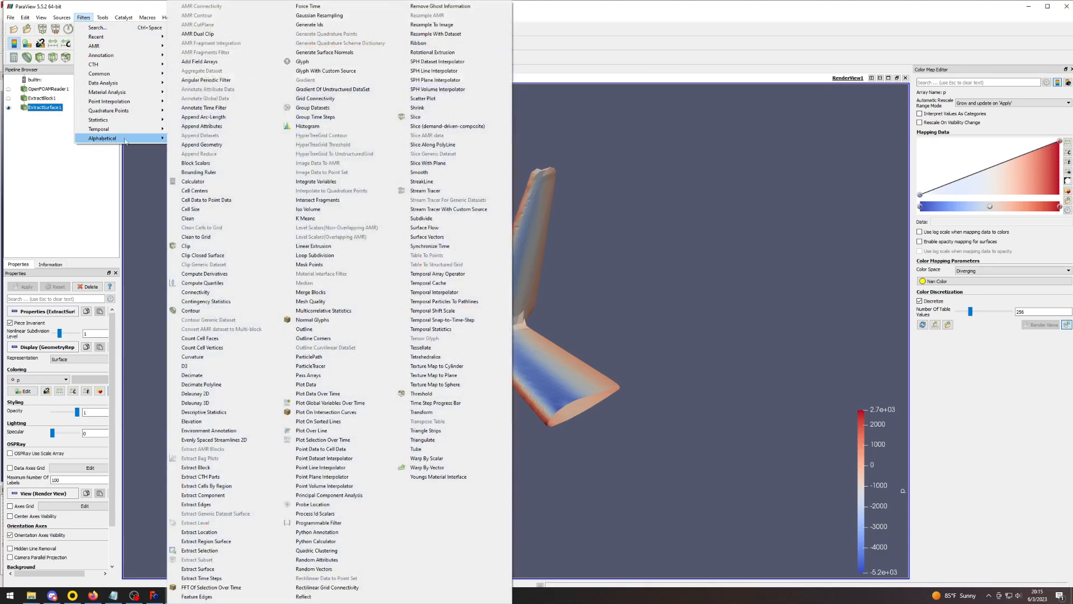
left_click(313, 53)
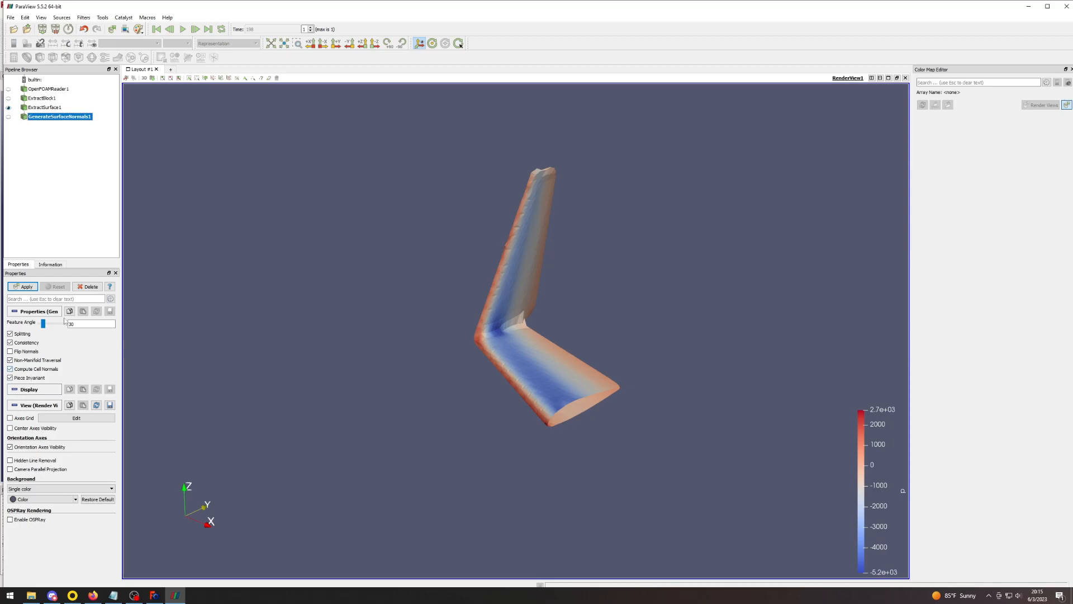
left_click(27, 286)
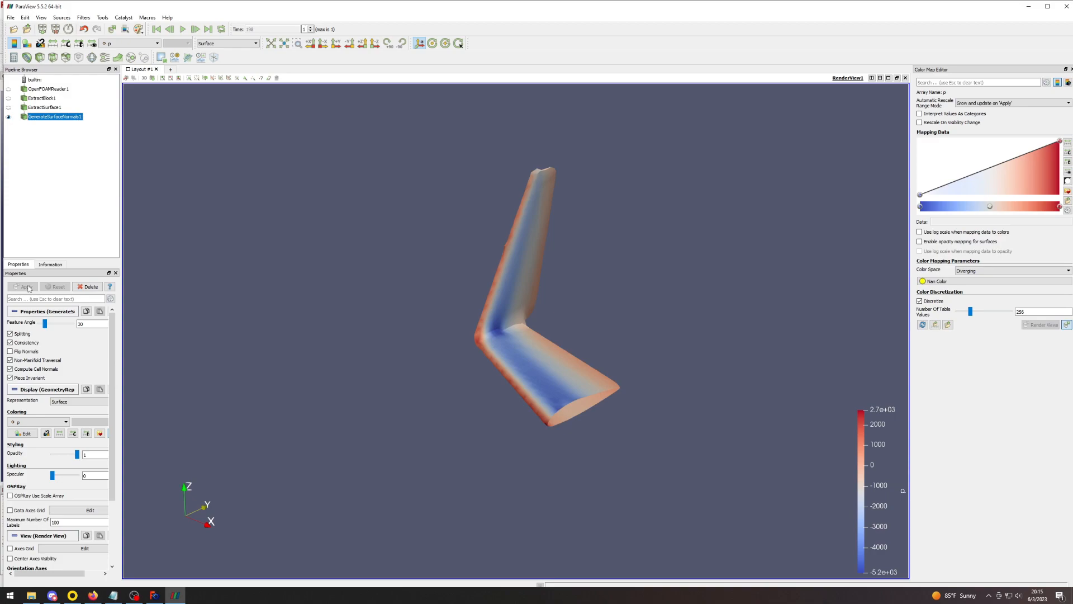
Colour the wing by the cell-based Normals array and inspect it.
left_click(27, 423)
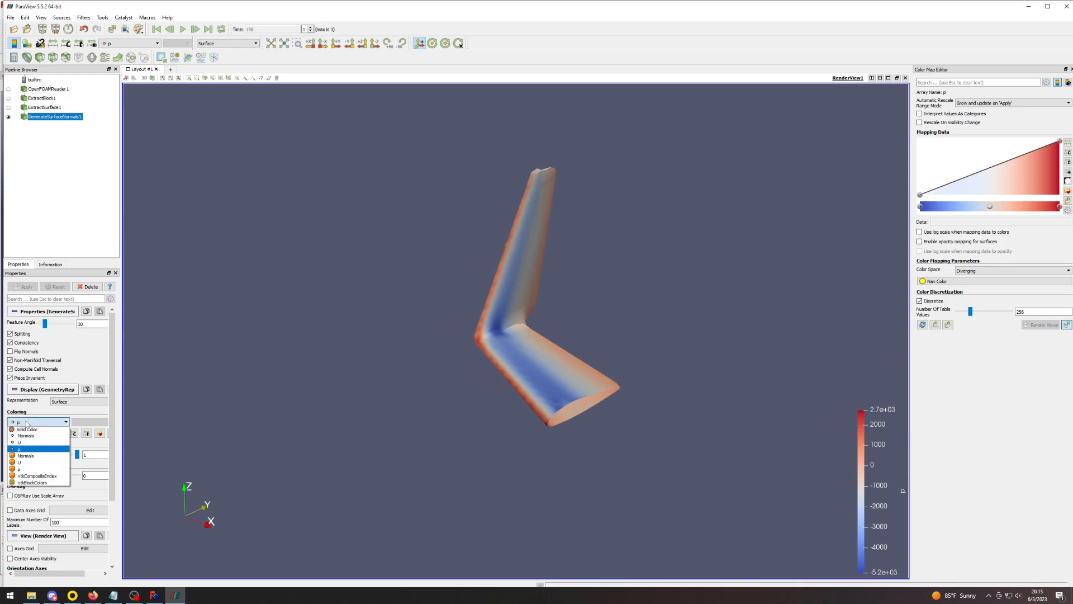
left_click(26, 456)
left_click_drag(612, 325, 557, 349)
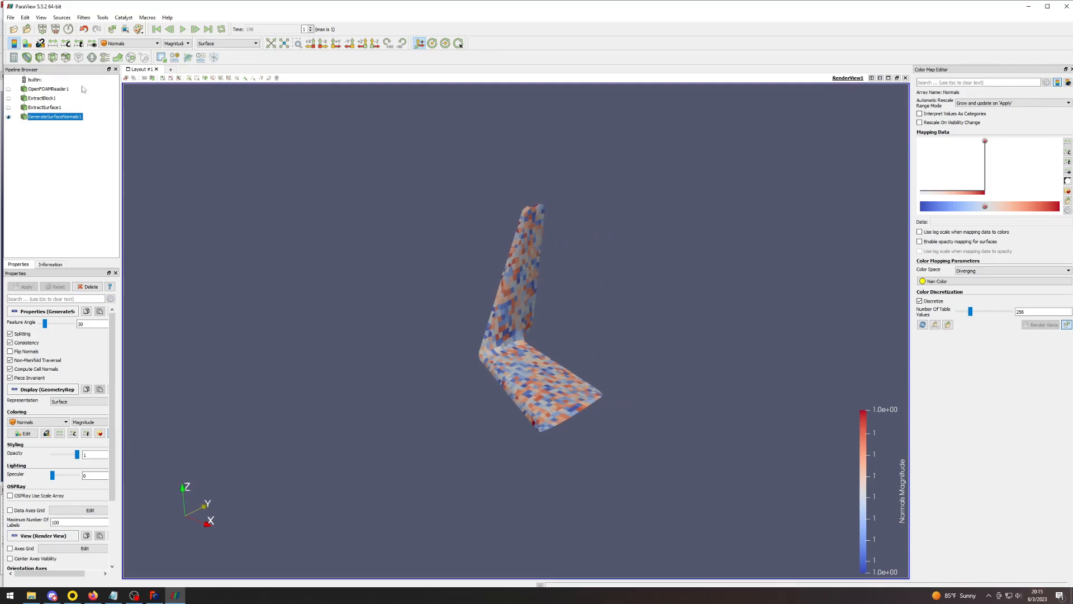
Add a Calculator filter to the surface normals and name its result array Drag.
left_click(15, 58)
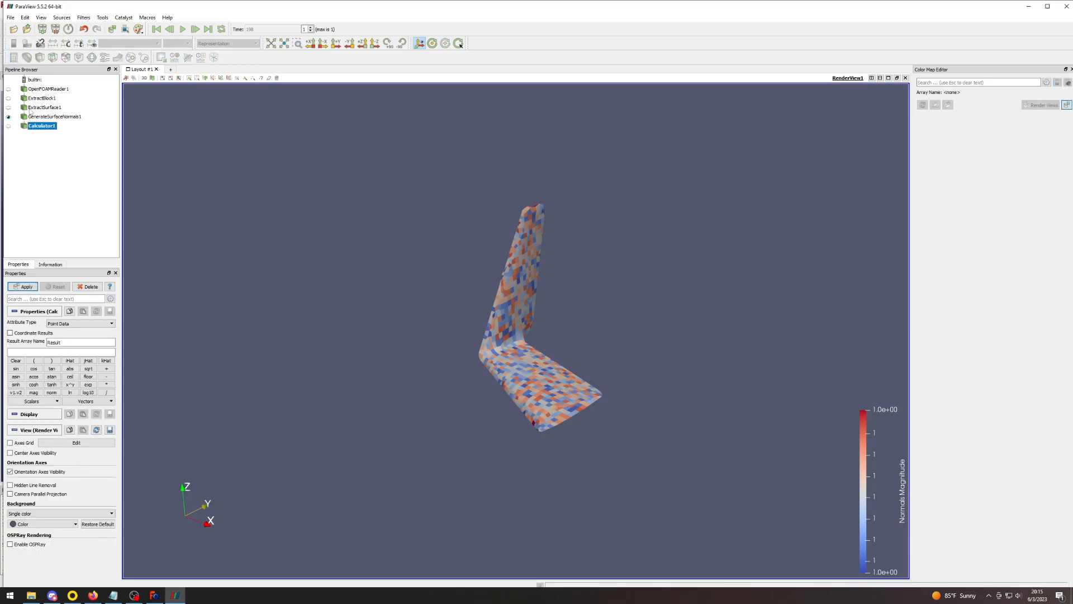
double_click(72, 342)
type("Drag")
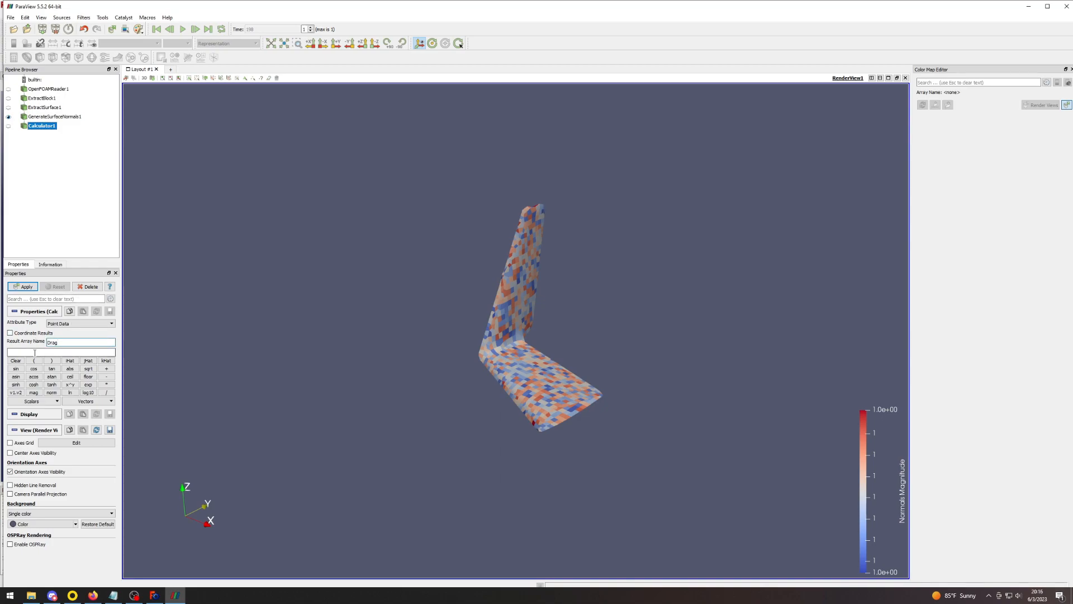
Check the wing against the flow axis, enter the calculator formula Normals_Y*p and apply it.
left_click_drag(456, 398, 379, 297)
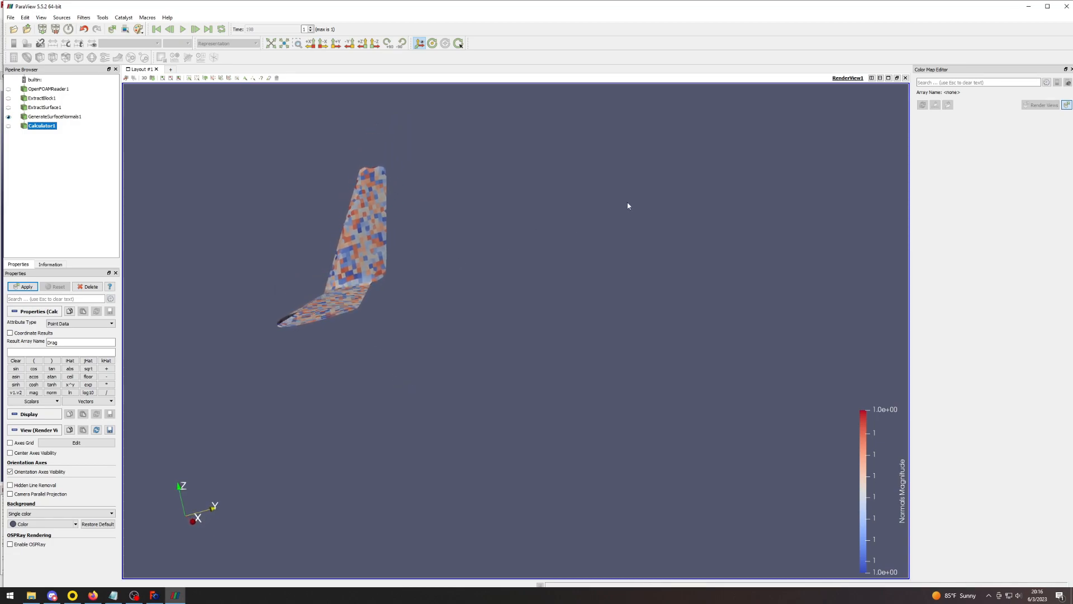
left_click_drag(307, 406, 309, 450)
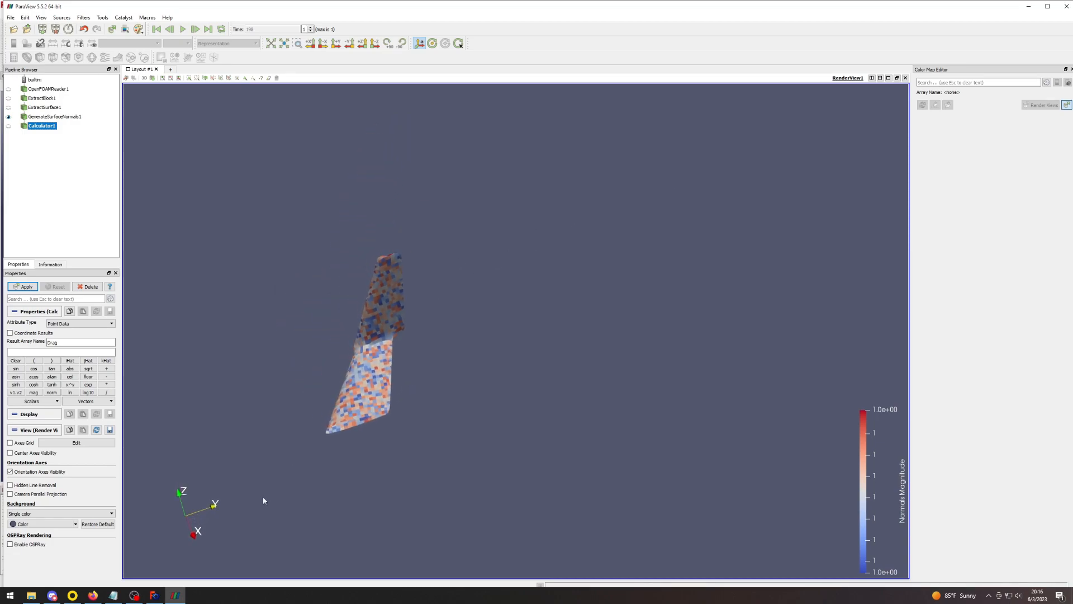
left_click_drag(258, 473, 257, 506)
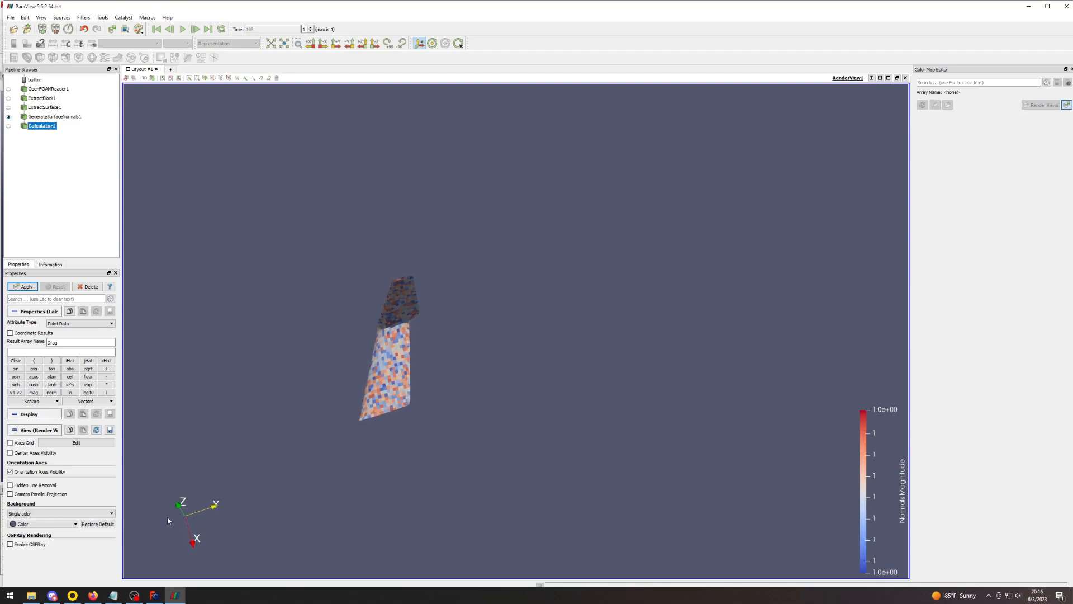
left_click_drag(472, 424, 431, 373)
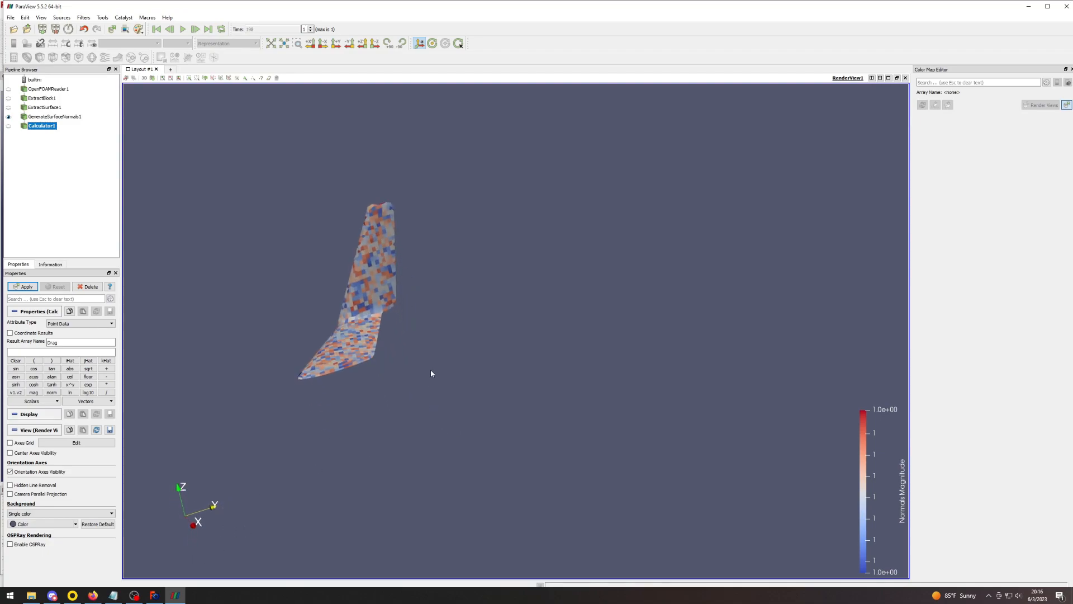
left_click(32, 400)
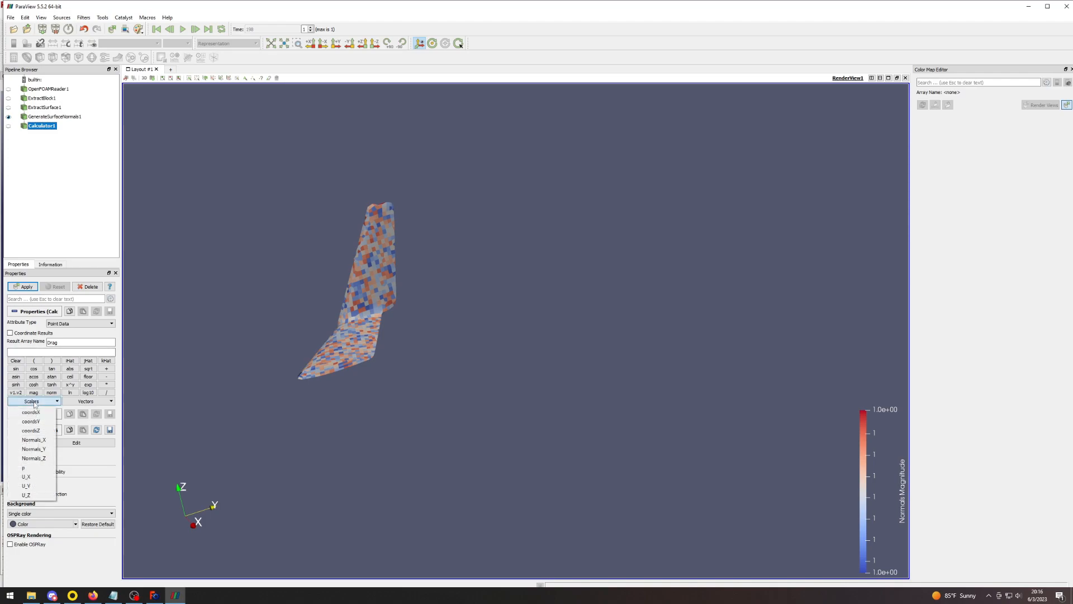
left_click(32, 448)
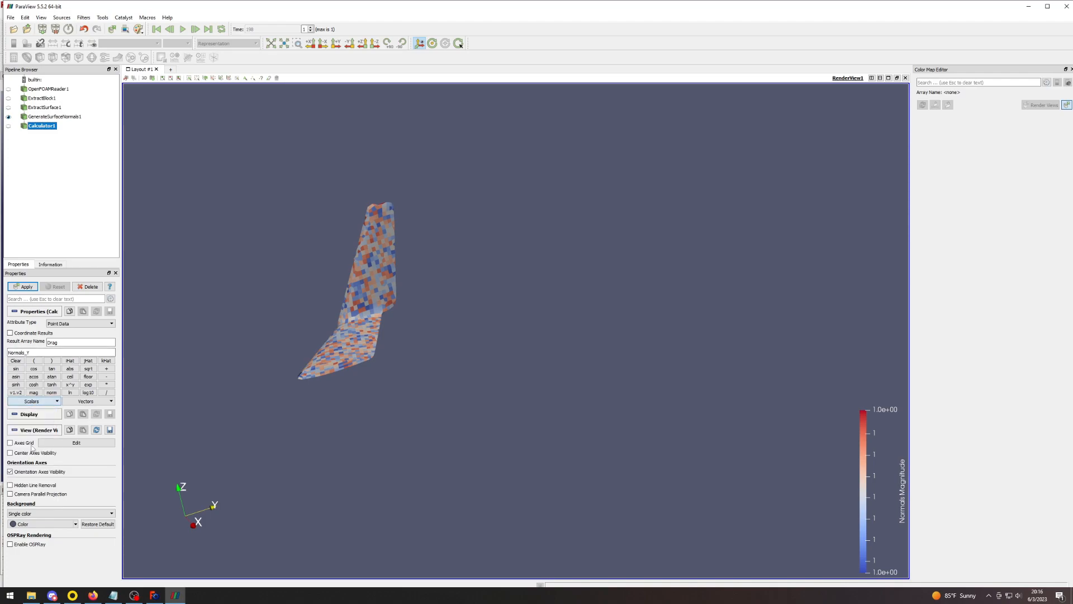
key("BackSpace")
left_click(107, 384)
left_click(32, 401)
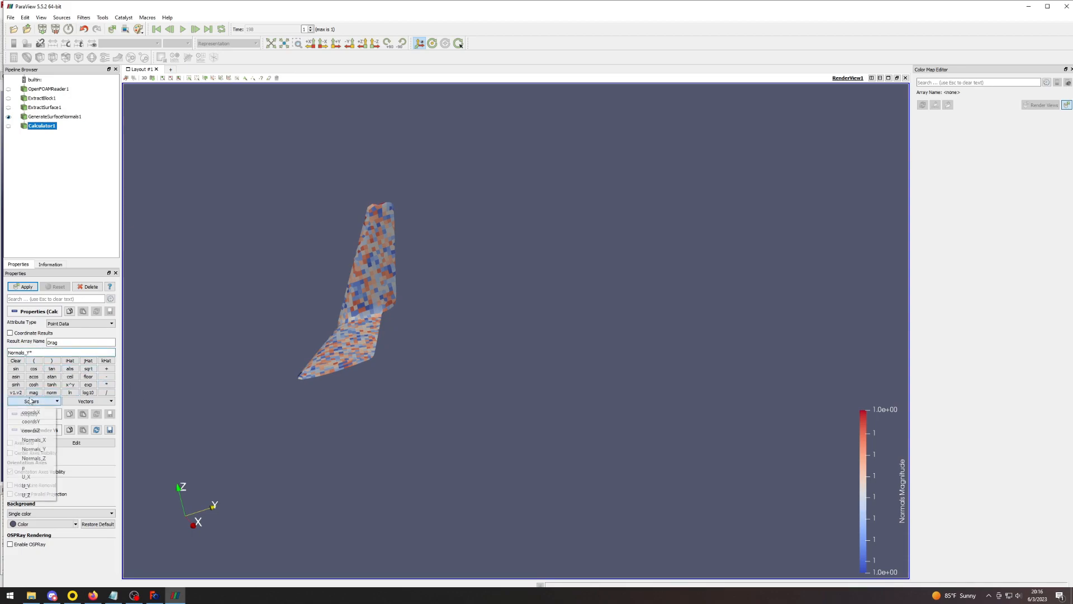
left_click(22, 468)
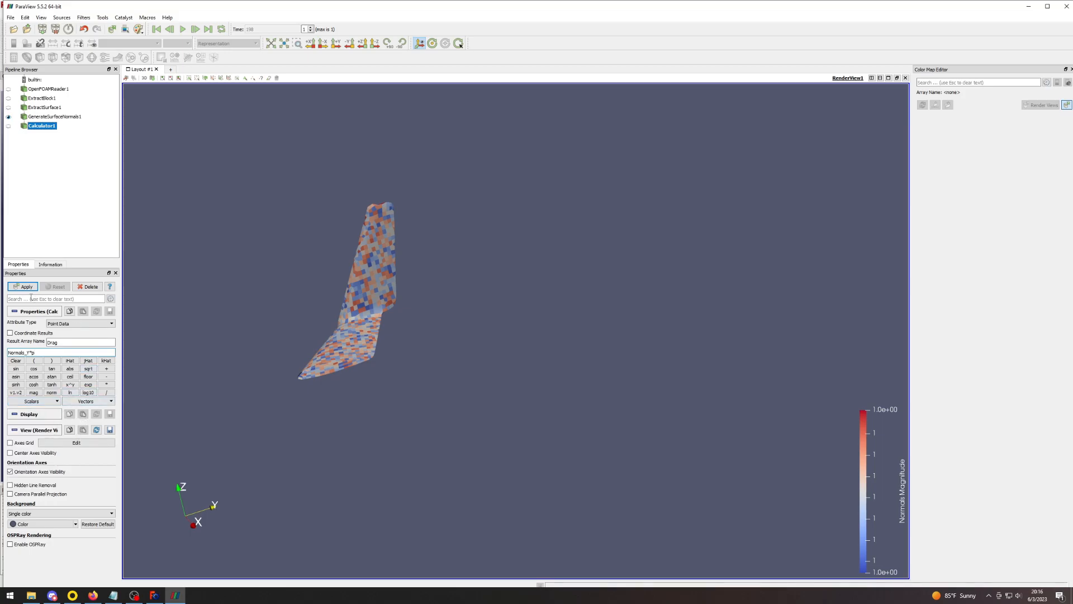
left_click(26, 286)
Rename the calculator in the pipeline as Drag.
double_click(40, 126)
type("Drag")
key("Return")
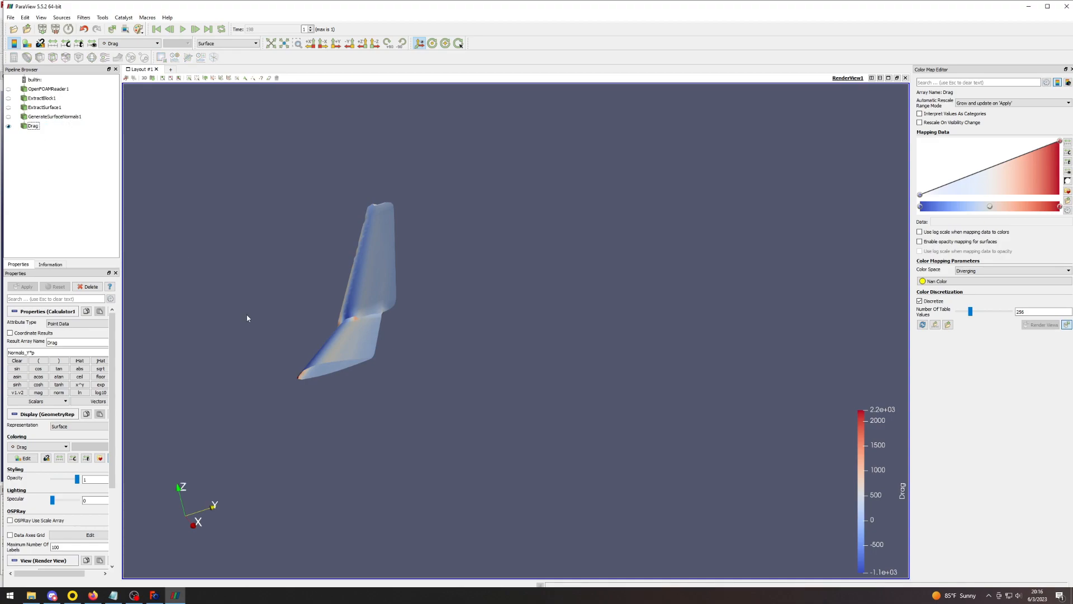
Try Cell Data as the Drag calculator's attribute type, and restore it to Point Data.
left_click(68, 324)
left_click(57, 336)
left_click(22, 286)
left_click_drag(327, 350, 362, 352)
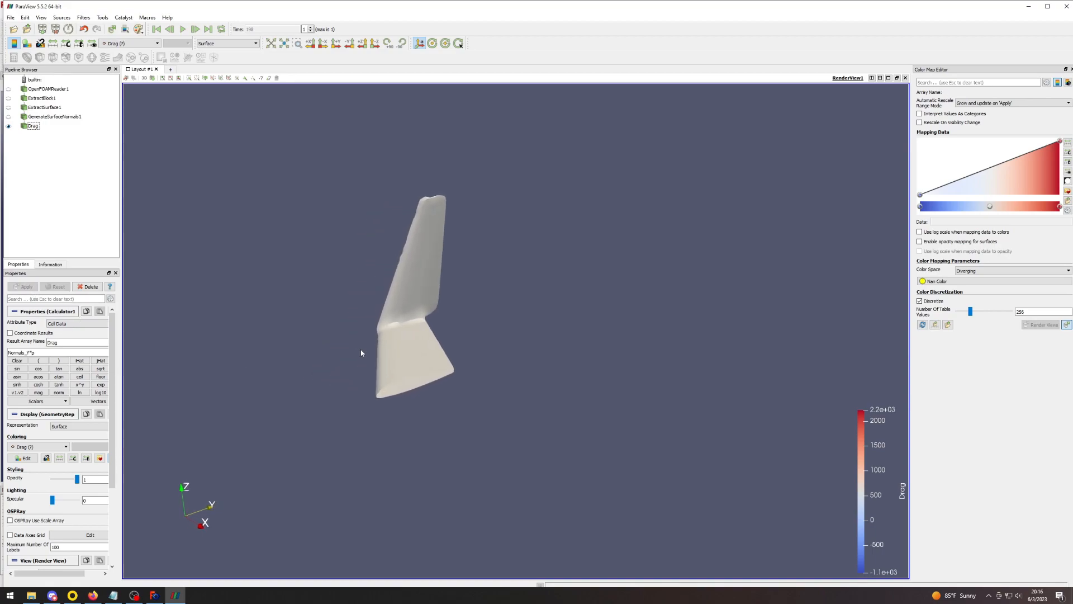
left_click(60, 323)
left_click(62, 338)
left_click(22, 287)
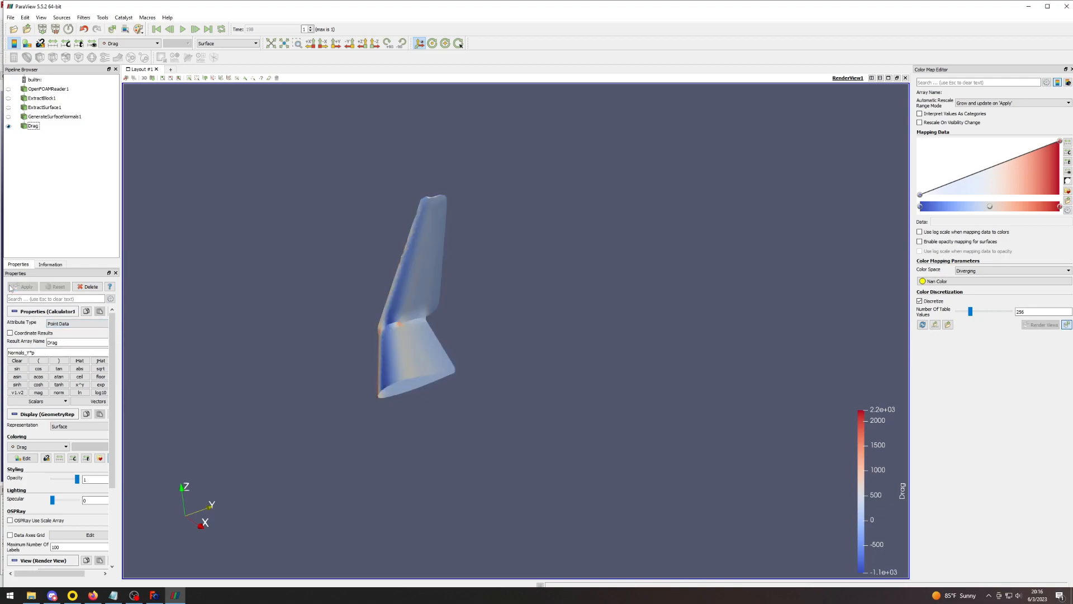
Turn the wing to examine the Drag distribution over its surface from several angles.
left_click_drag(355, 336, 651, 345)
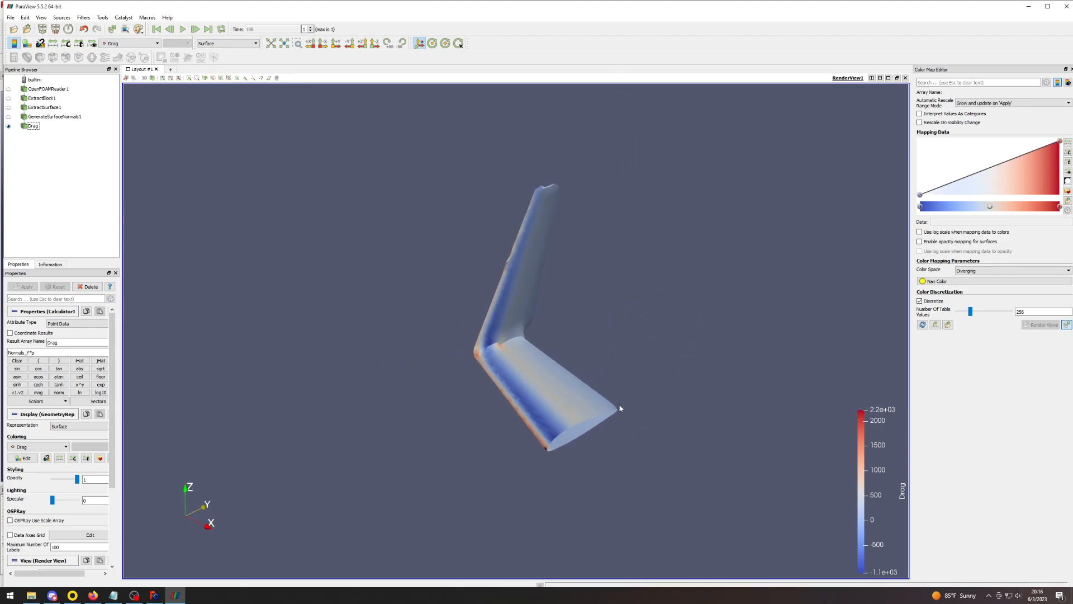
left_click_drag(527, 412, 507, 393)
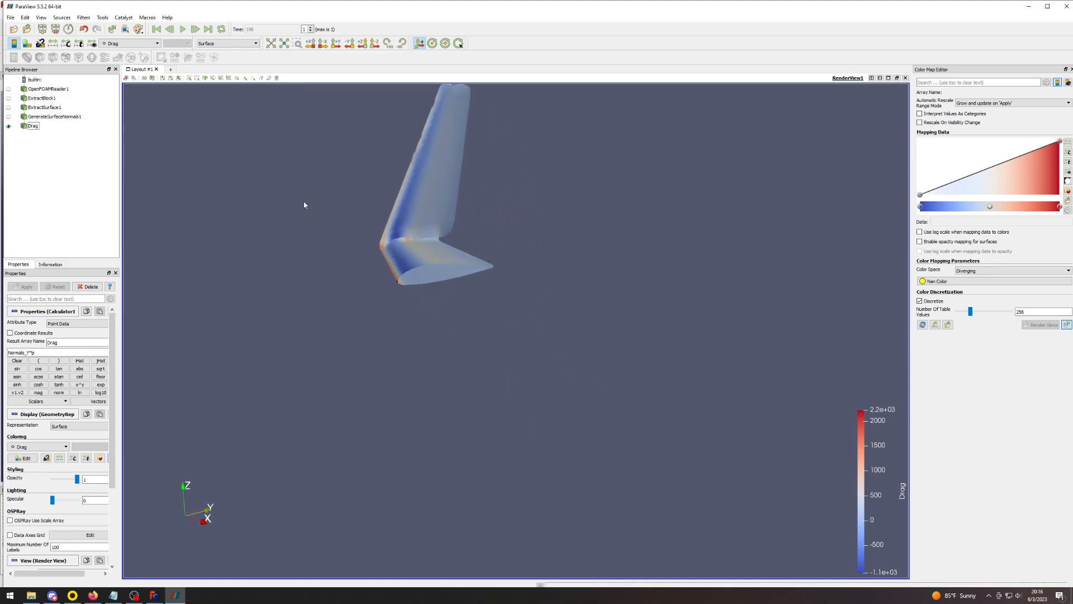
left_click_drag(462, 269, 346, 348)
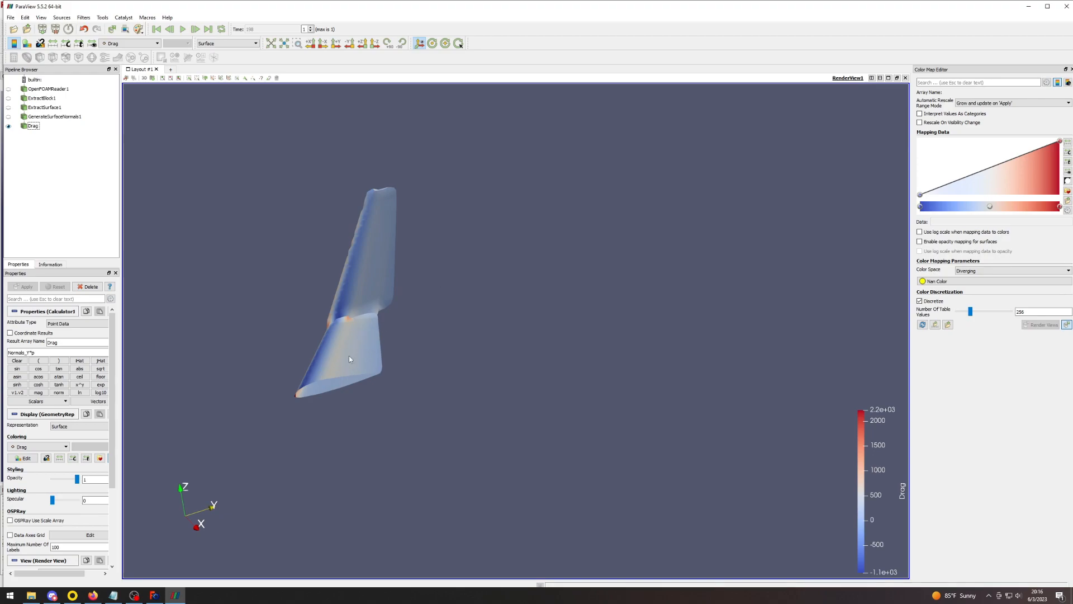
Set the Drag calculator's attribute type to Cell Data and apply the change.
left_click_drag(374, 352, 292, 380)
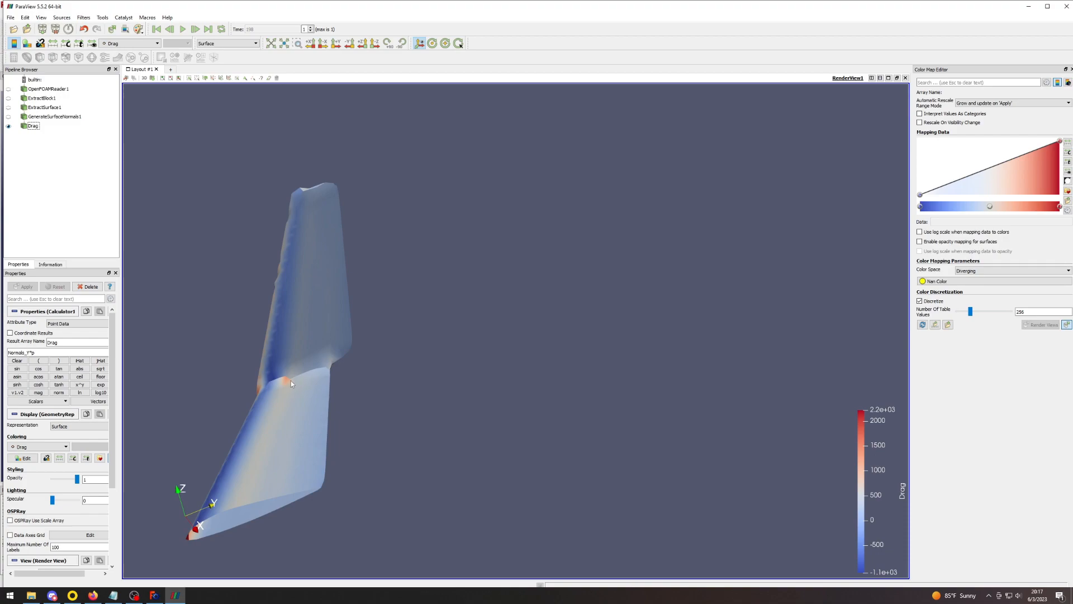
left_click_drag(322, 376, 463, 329)
scroll(463, 329, "down", 3)
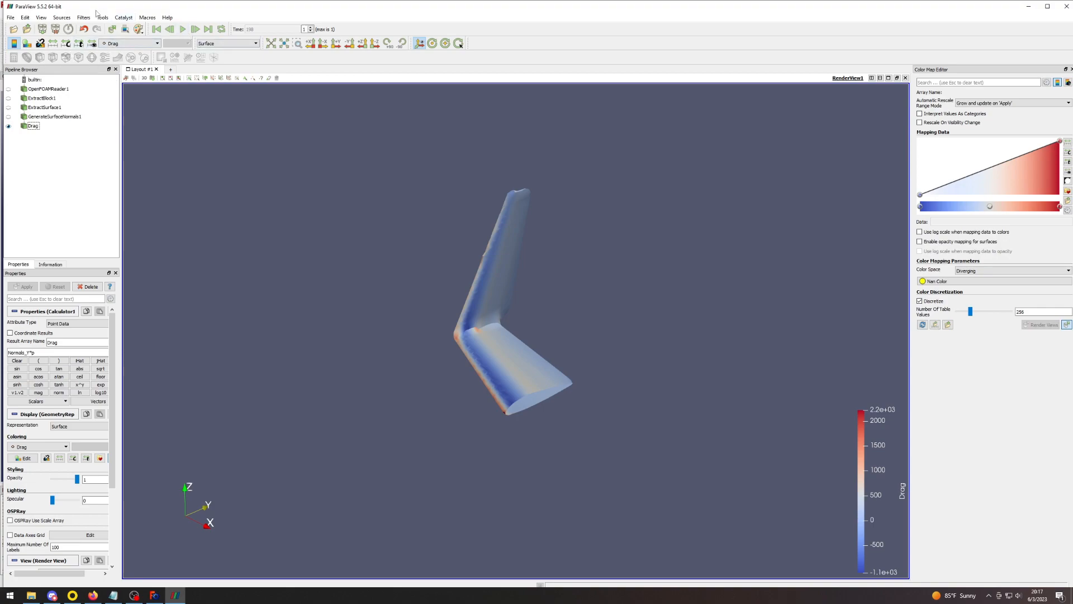
left_click(71, 324)
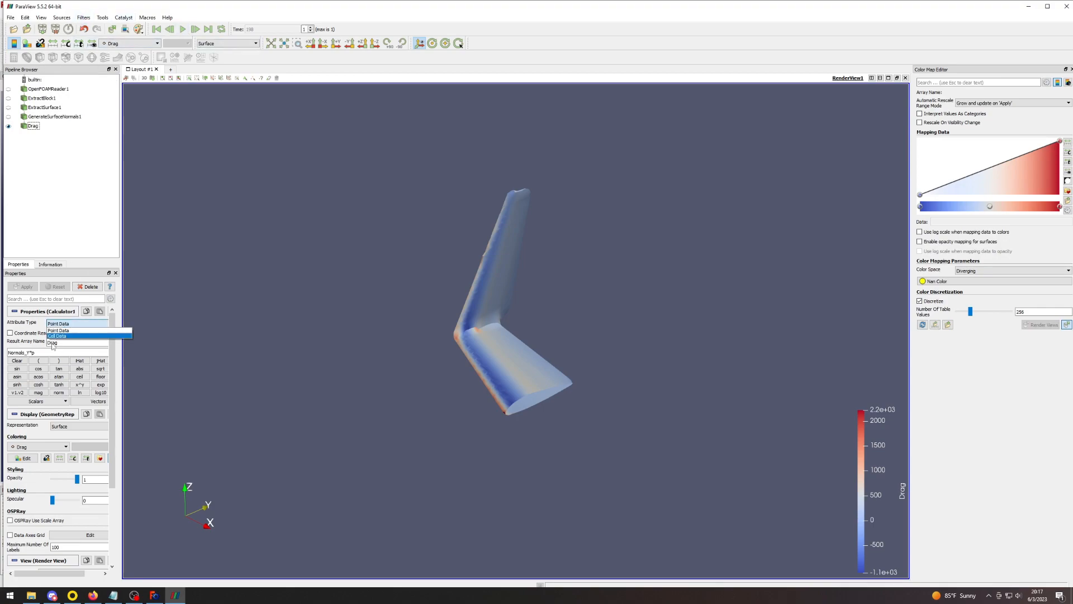
left_click(56, 336)
left_click(24, 286)
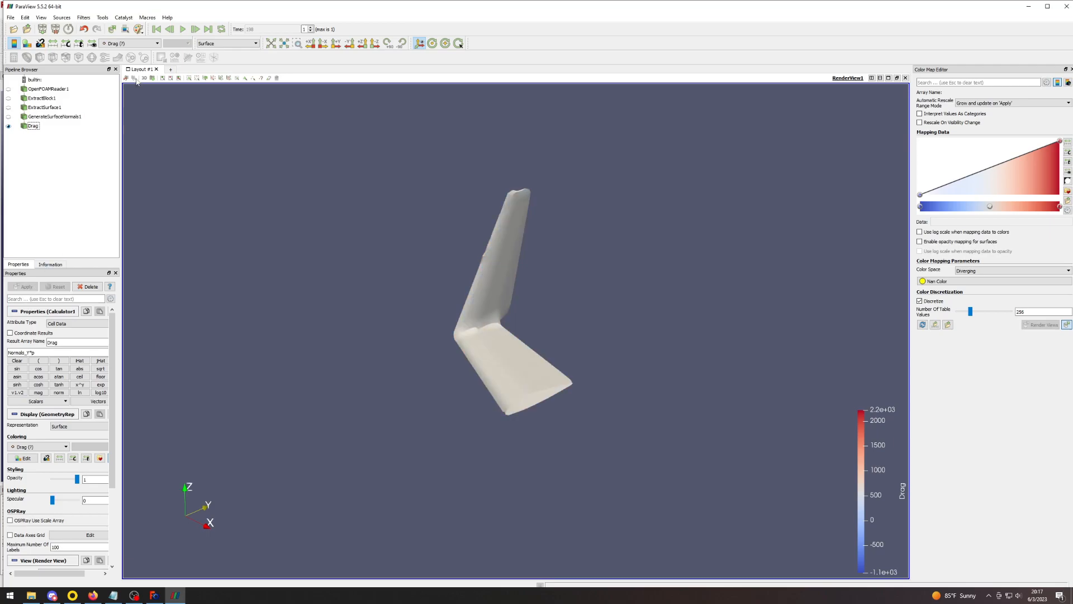
Add an Integrate Variables filter to the Drag calculator and apply it.
left_click(54, 116)
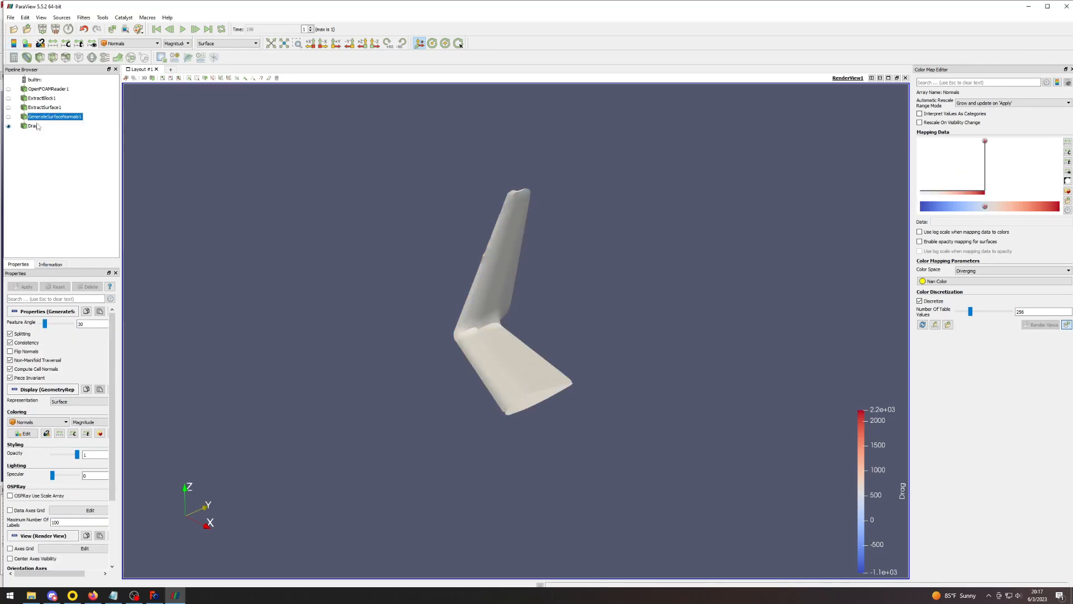
left_click(32, 126)
left_click(85, 17)
mouse_move(101, 140)
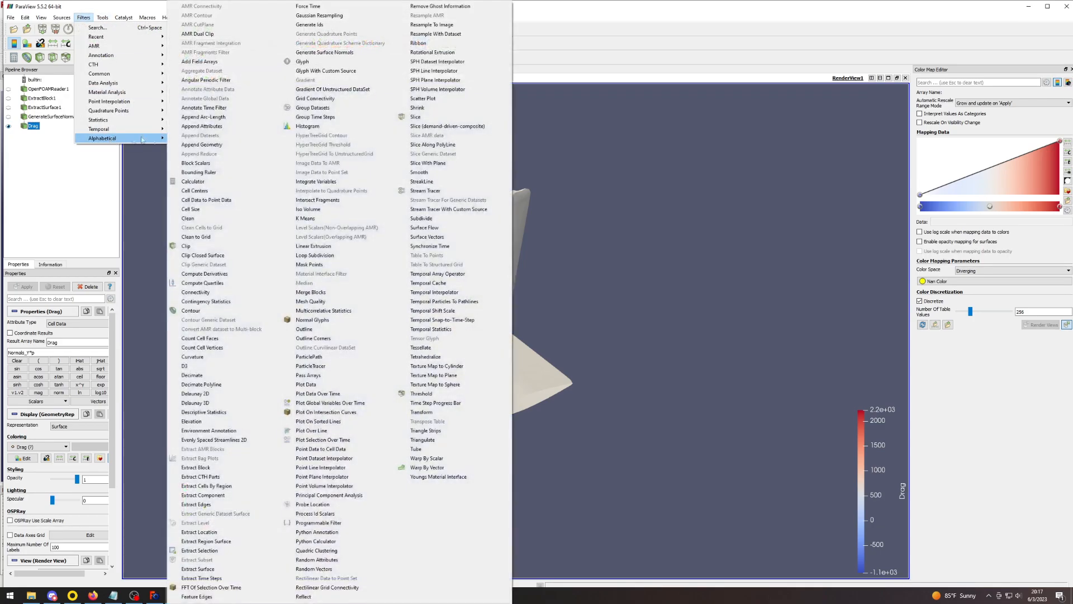
left_click(314, 182)
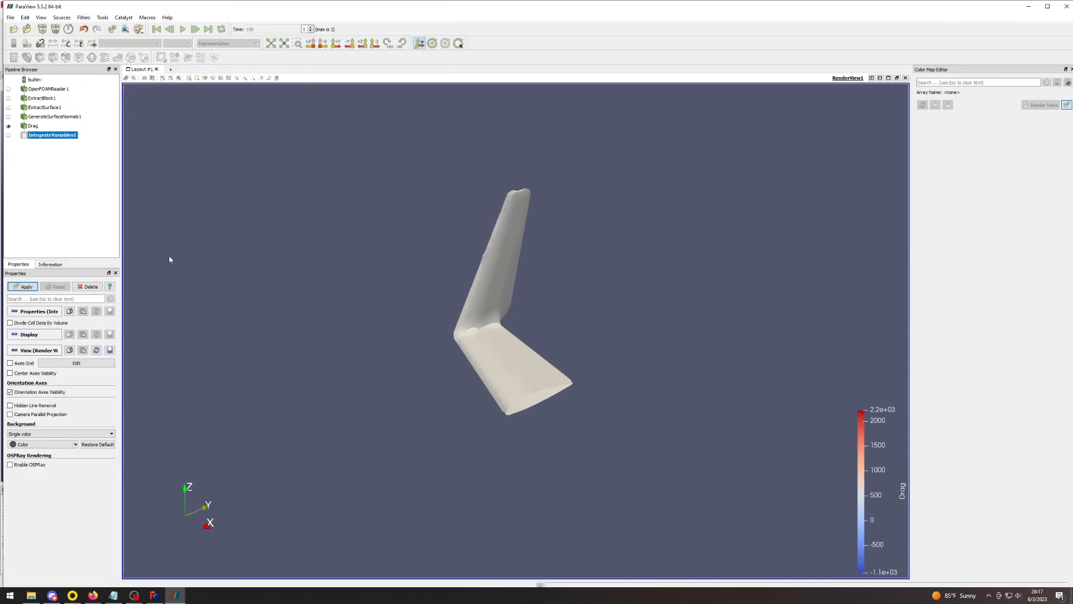
left_click(26, 287)
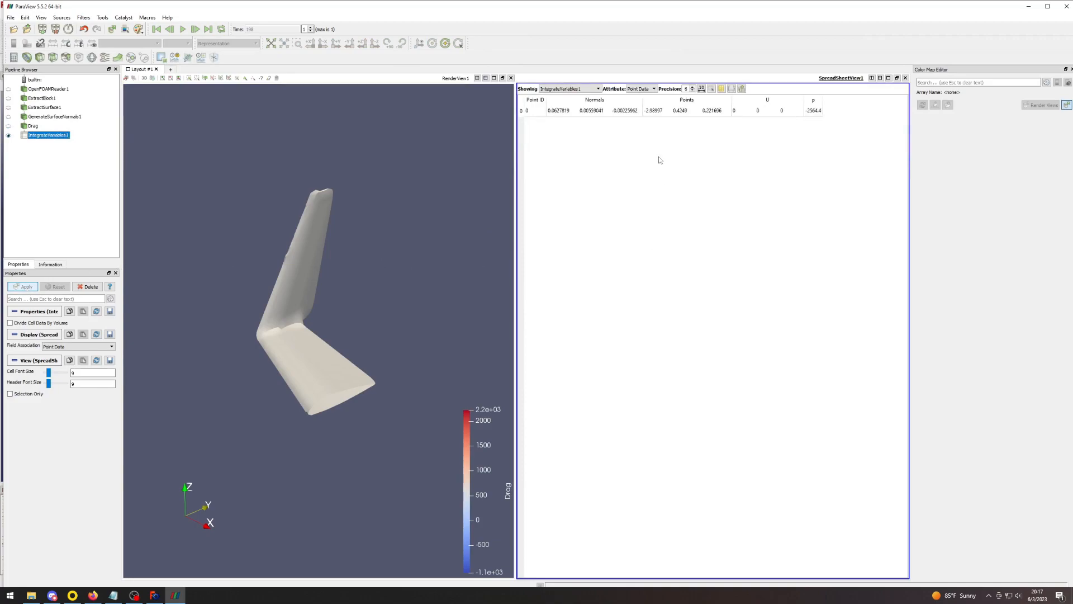
Show the integrated variables as Cell Data in the spreadsheet and select the row to read the Drag value.
left_click(640, 89)
left_click(636, 101)
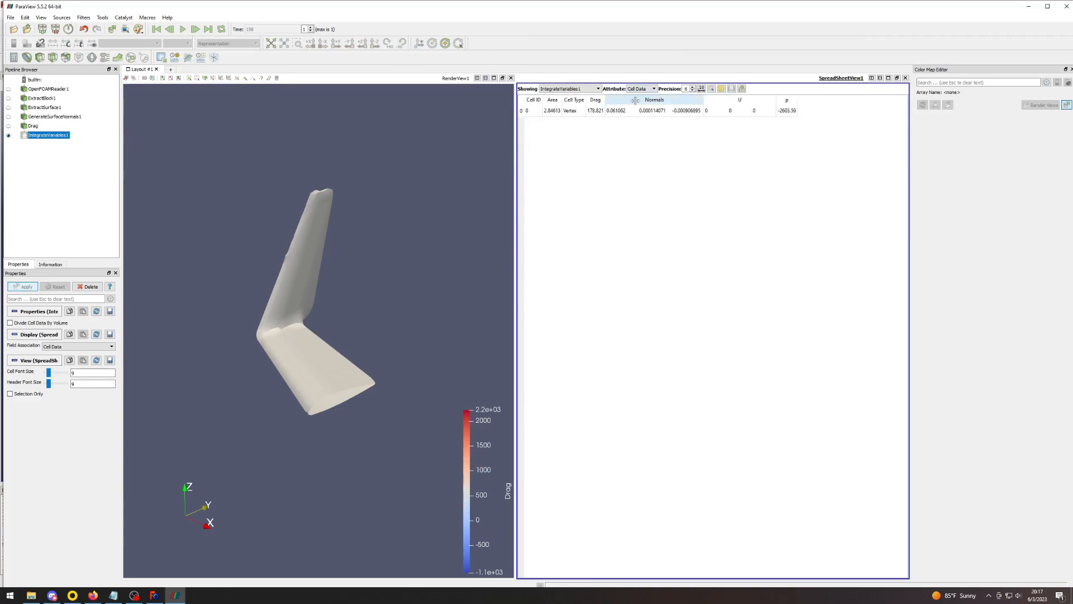
left_click(600, 113)
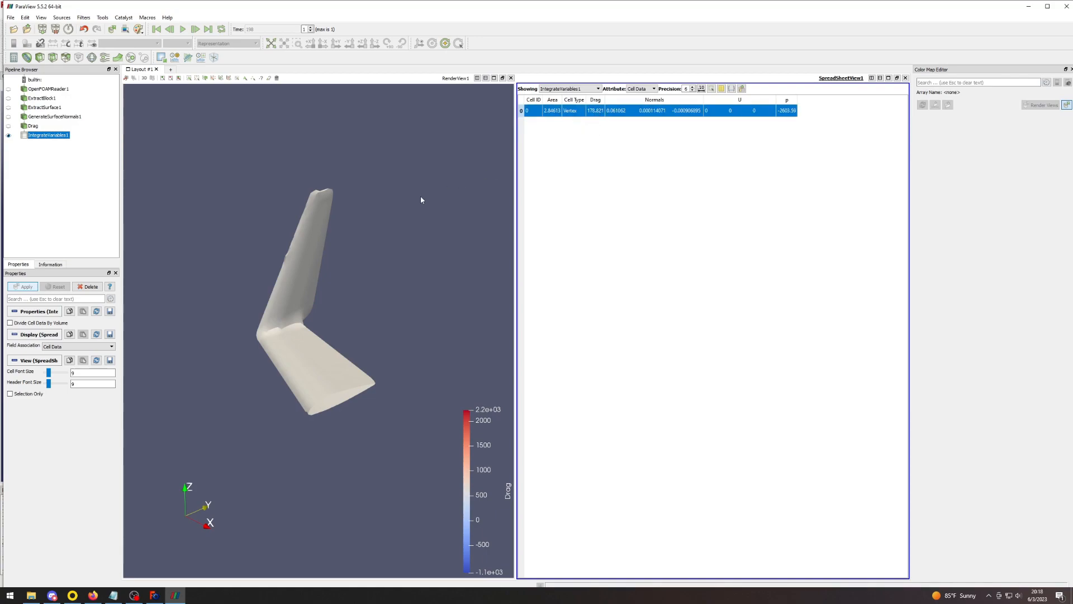
Add a calculator to GenerateSurfaceNormals1, naming both the pipeline item and its result array Lift.
left_click_drag(330, 277, 305, 311)
left_click(33, 126)
left_click(50, 117)
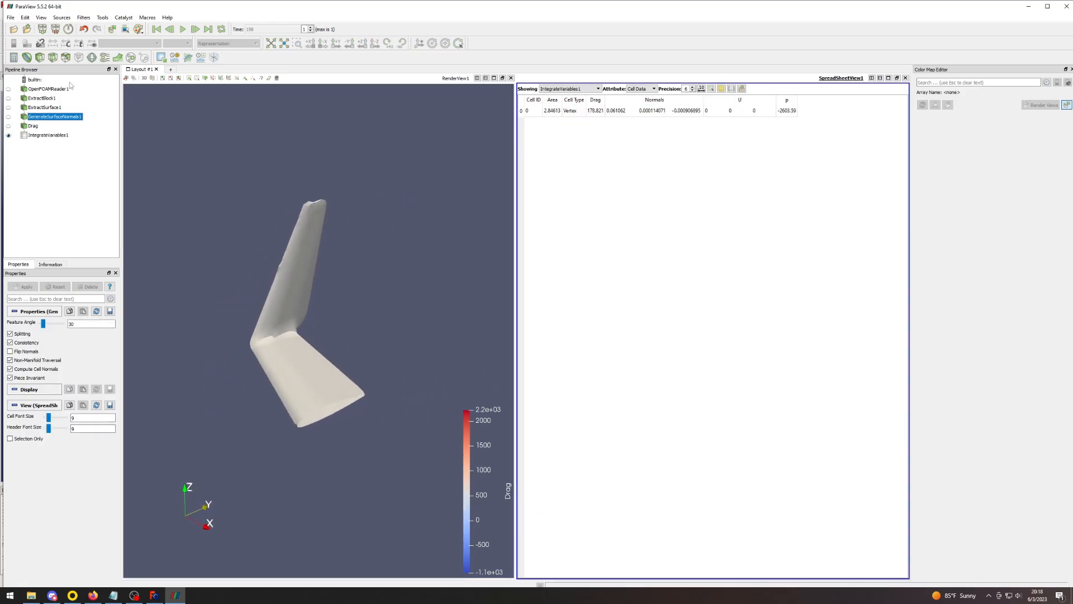
left_click(84, 17)
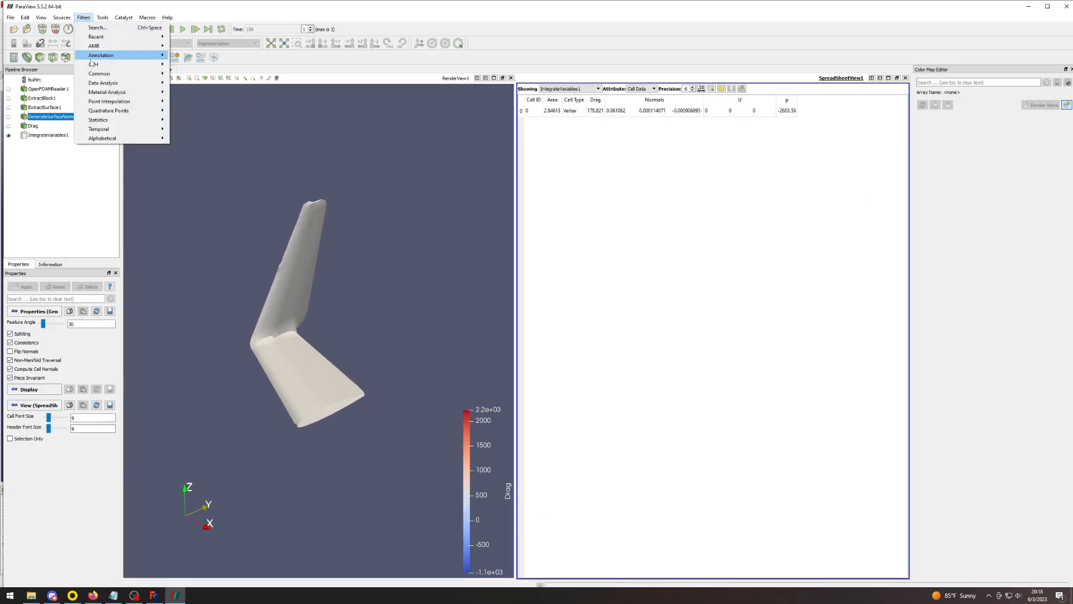
mouse_move(104, 68)
left_click(192, 75)
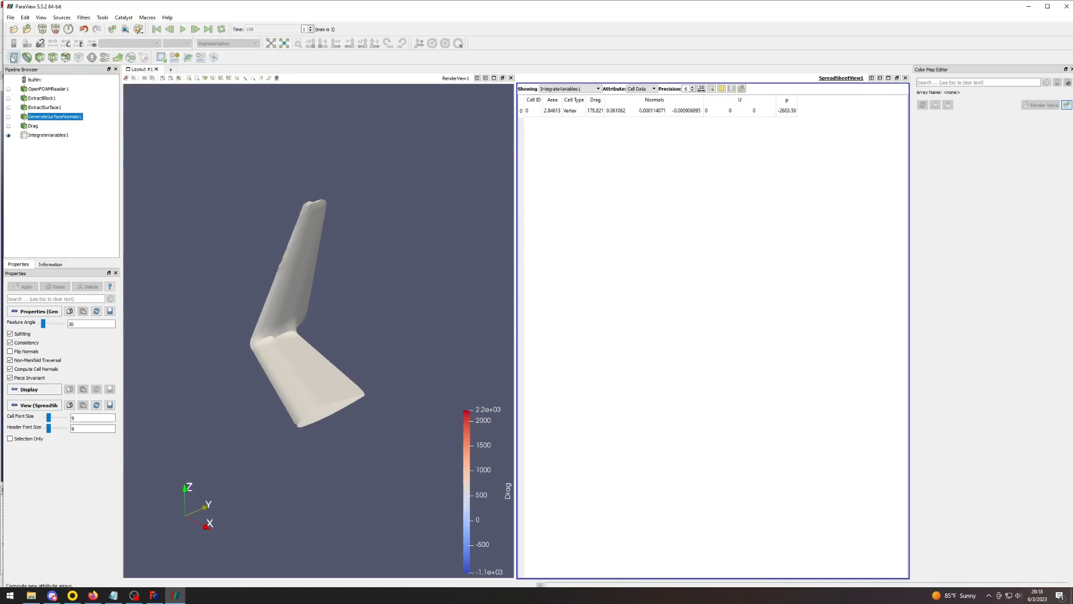
double_click(51, 146)
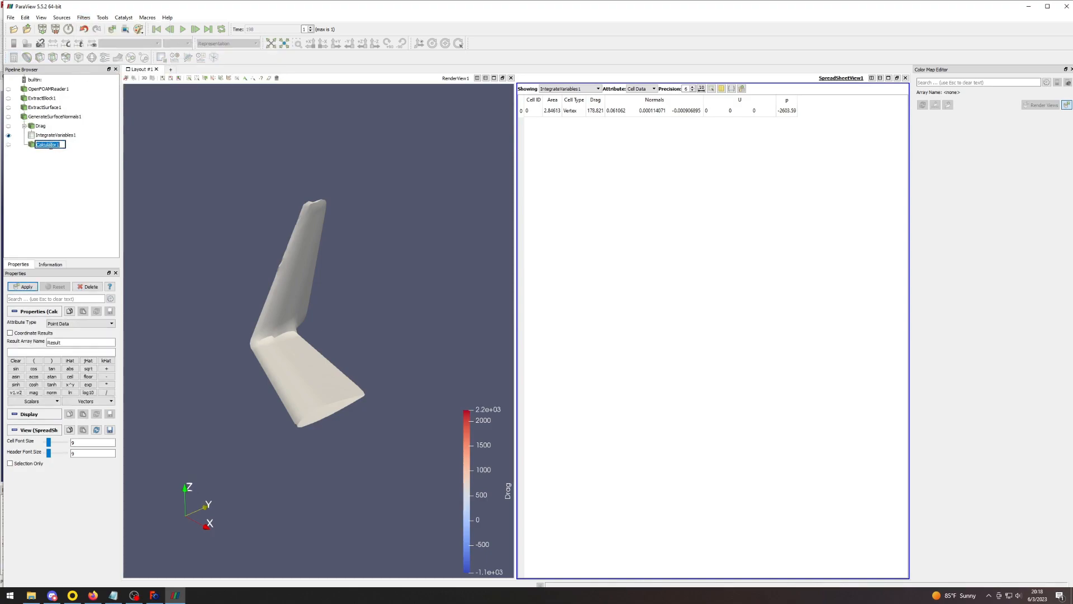
type("Lift")
double_click(54, 342)
type("Lif")
Set the Lift calculator's attribute type to Cell Data, enter the formula Normals_Z*p and apply it.
left_click(60, 323)
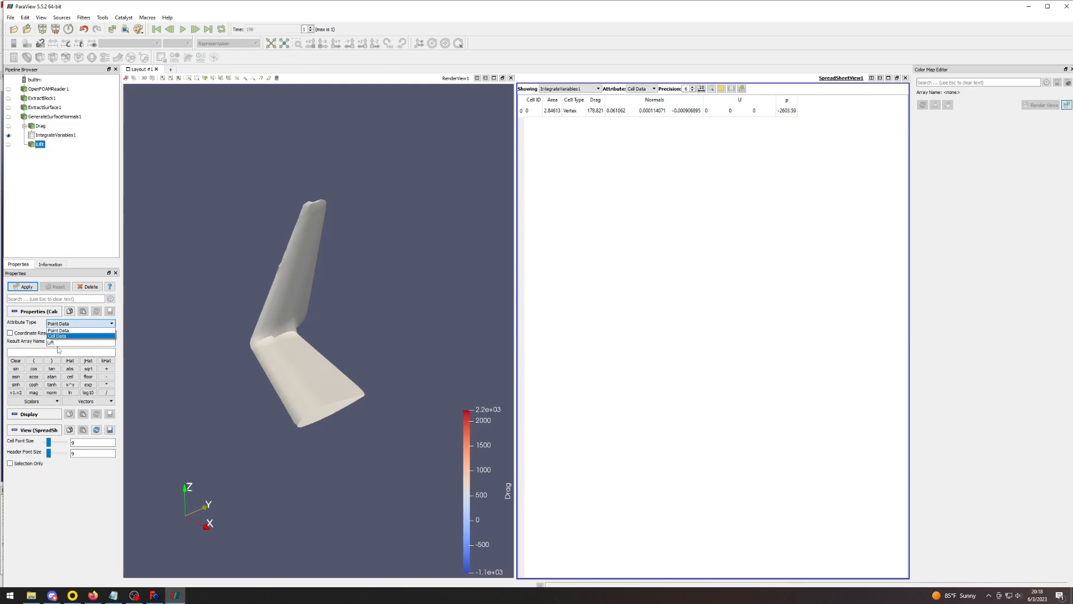
left_click(62, 336)
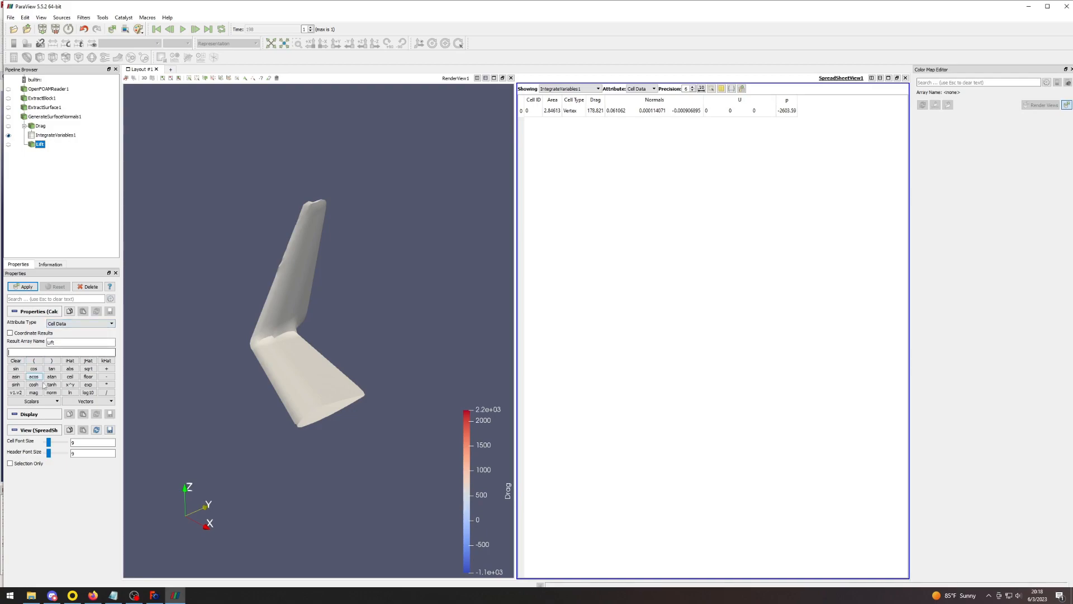
left_click_drag(296, 460, 269, 427)
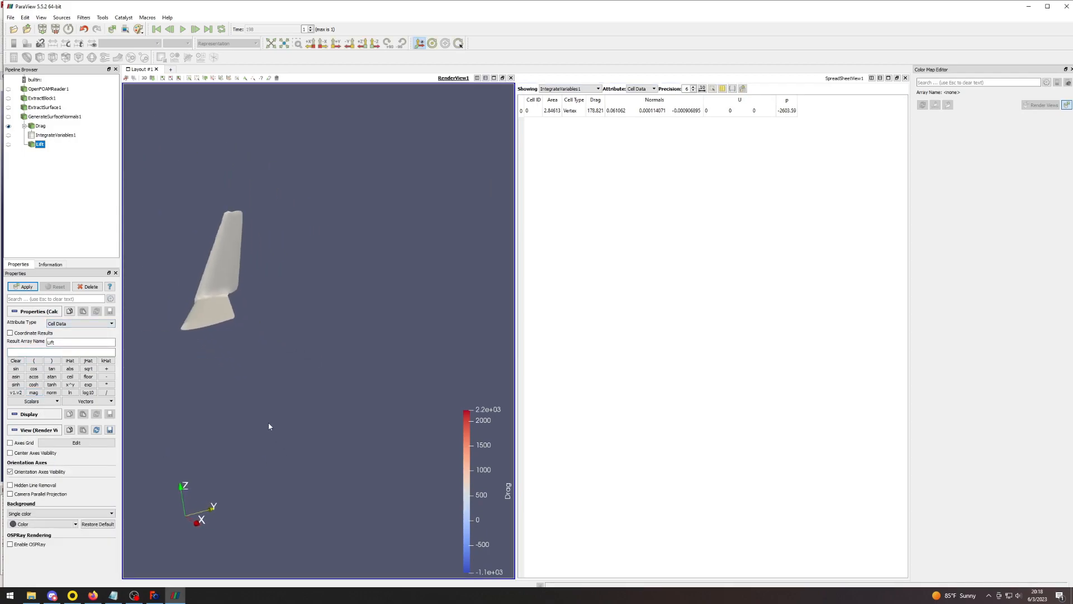
left_click_drag(204, 446, 206, 450)
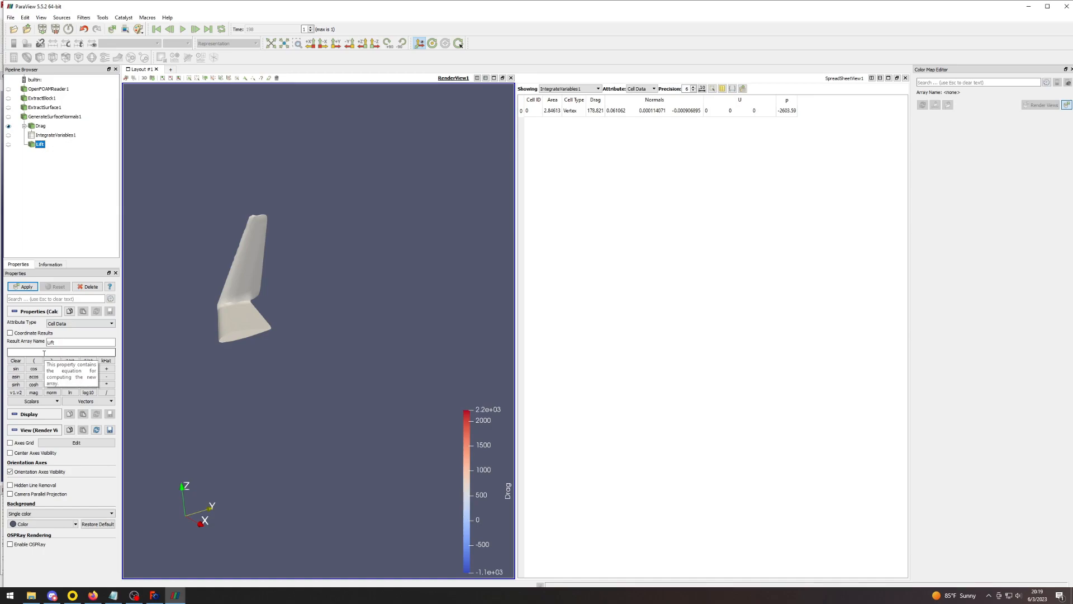
left_click(32, 401)
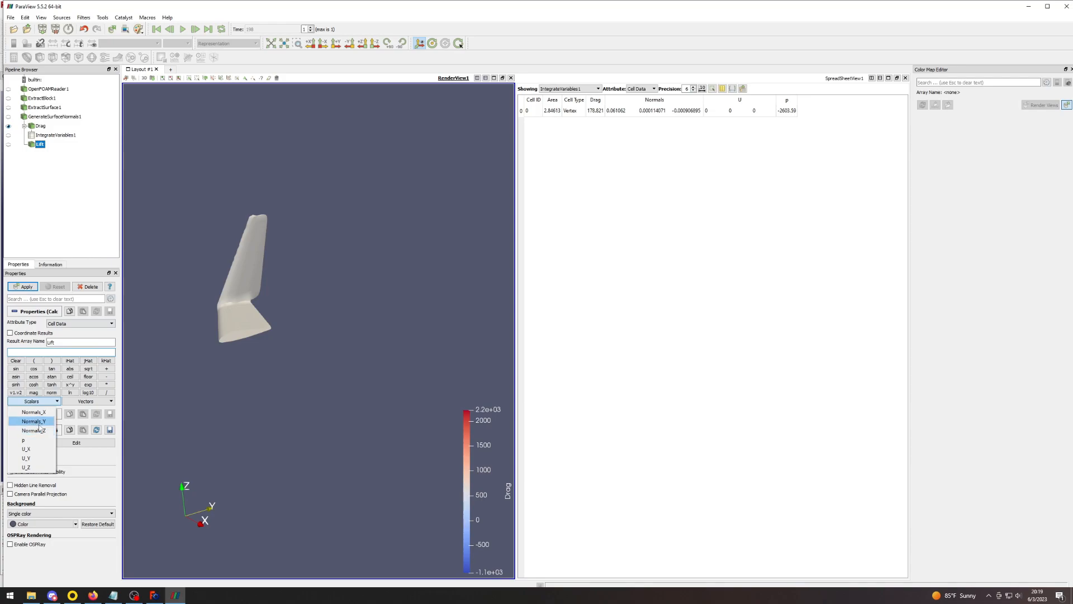
left_click(35, 430)
left_click(106, 384)
left_click(32, 401)
left_click(34, 441)
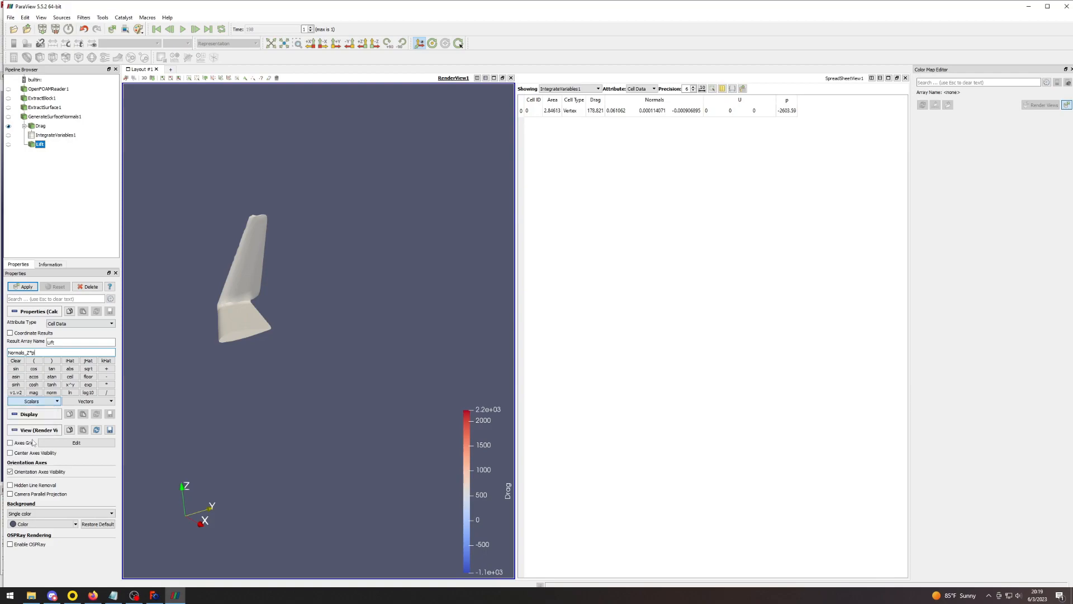
left_click(23, 287)
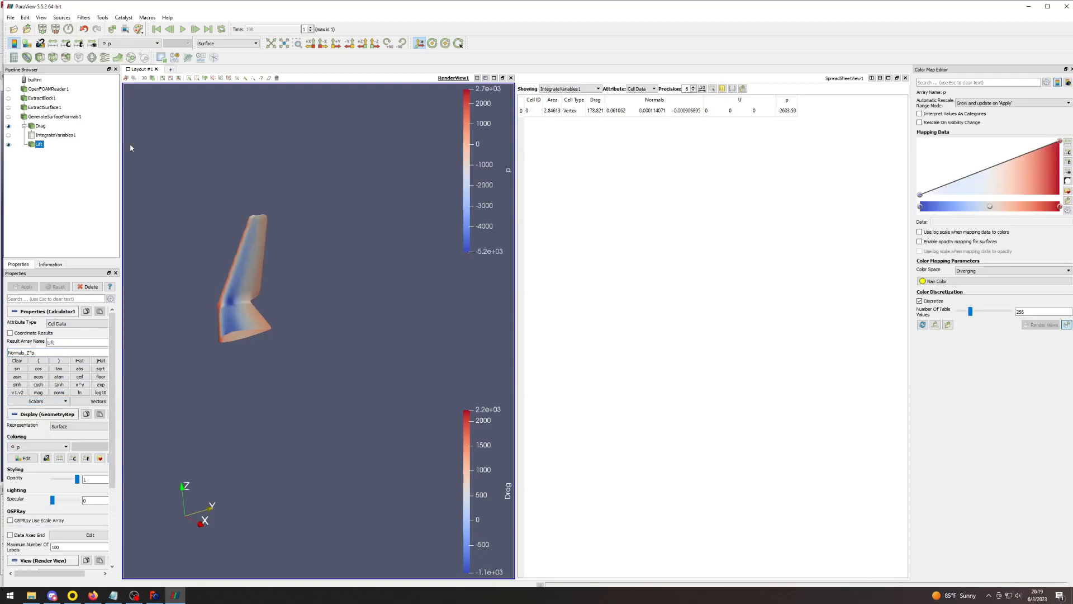
Colour the Lift and Drag surfaces by their own calculated arrays and hide the Lift surface.
left_click(39, 126)
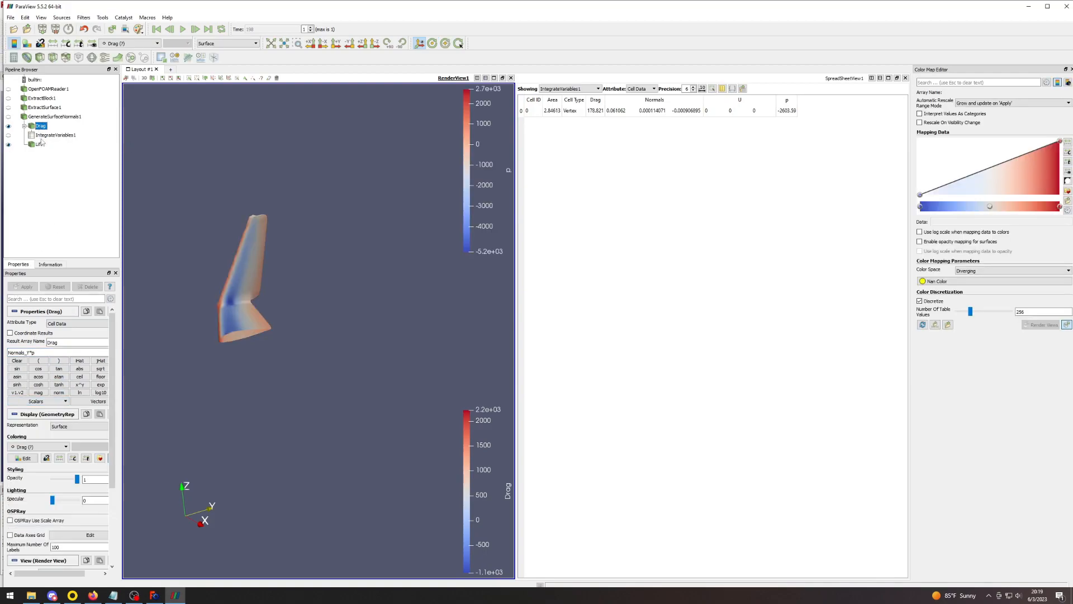
left_click(38, 145)
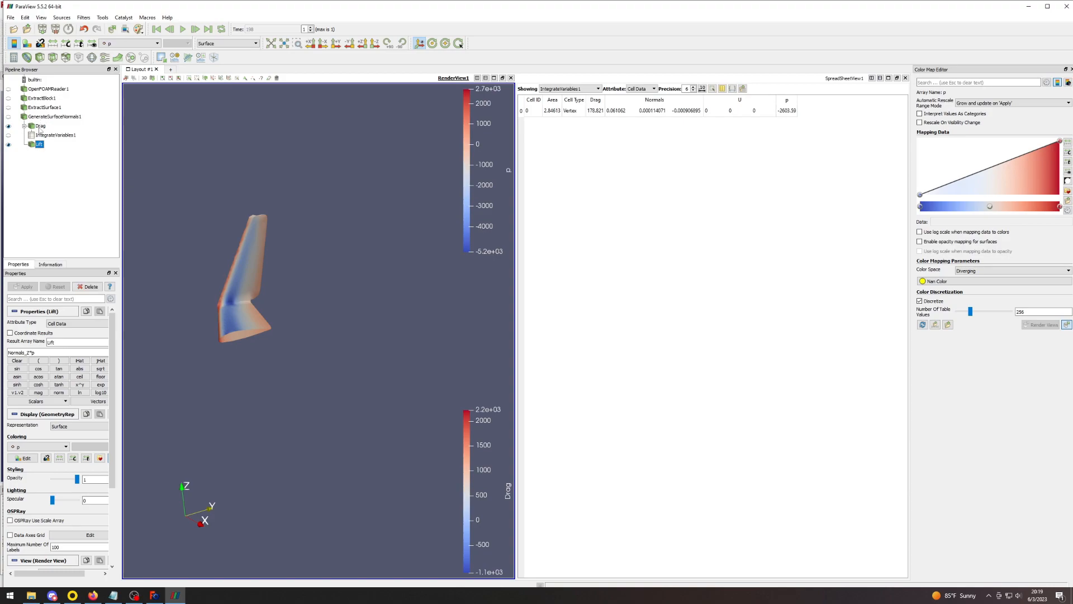
left_click(41, 118)
left_click(38, 145)
left_click(40, 127)
left_click(9, 144)
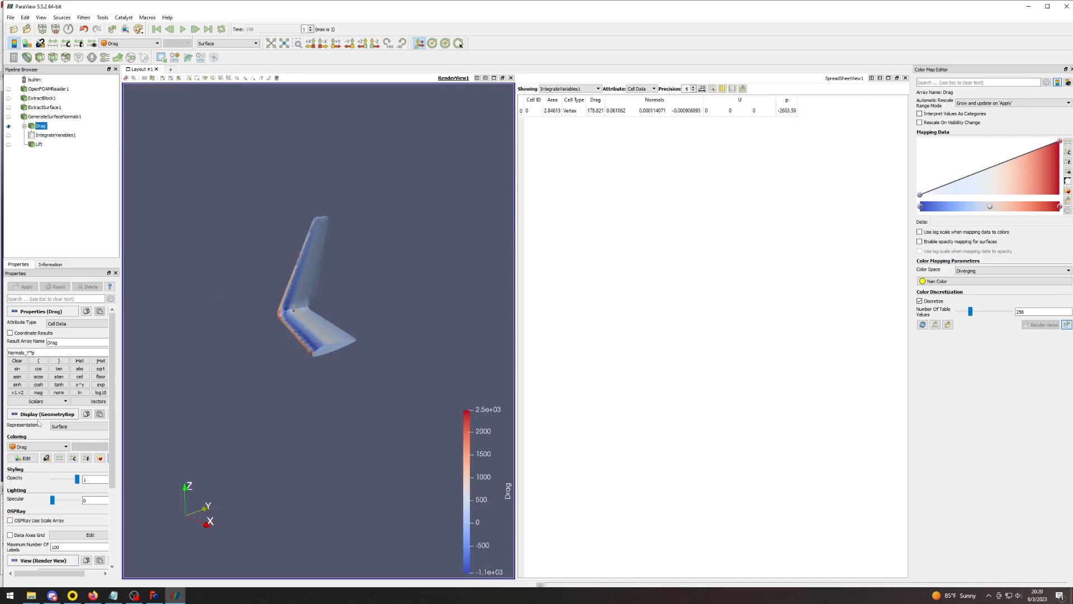
left_click(31, 447)
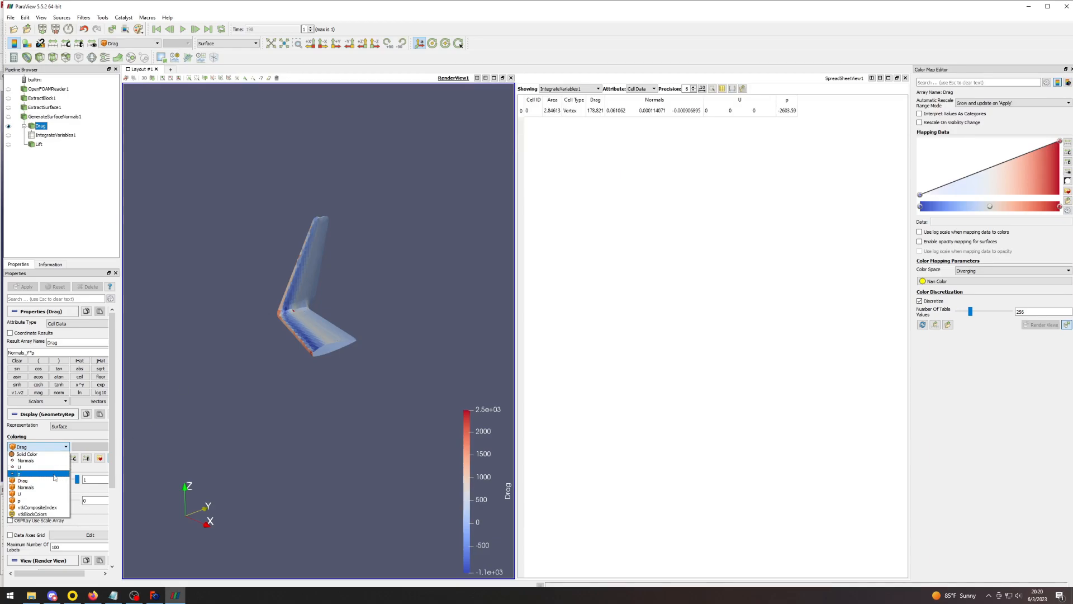
left_click(17, 481)
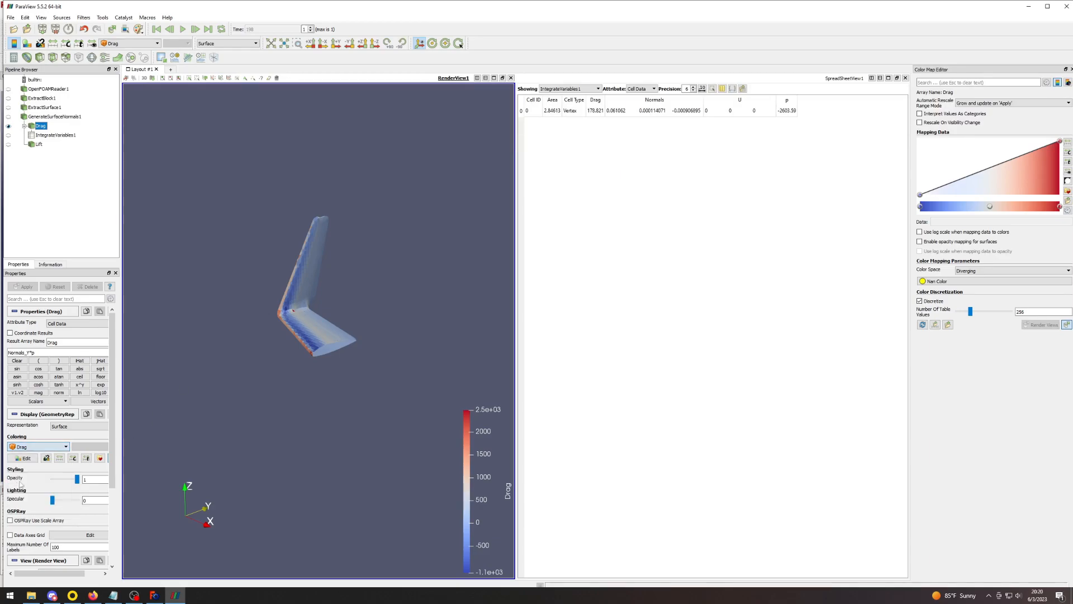
Switch between the Drag and Lift surfaces to compare them, ending with only Lift shown.
left_click(9, 144)
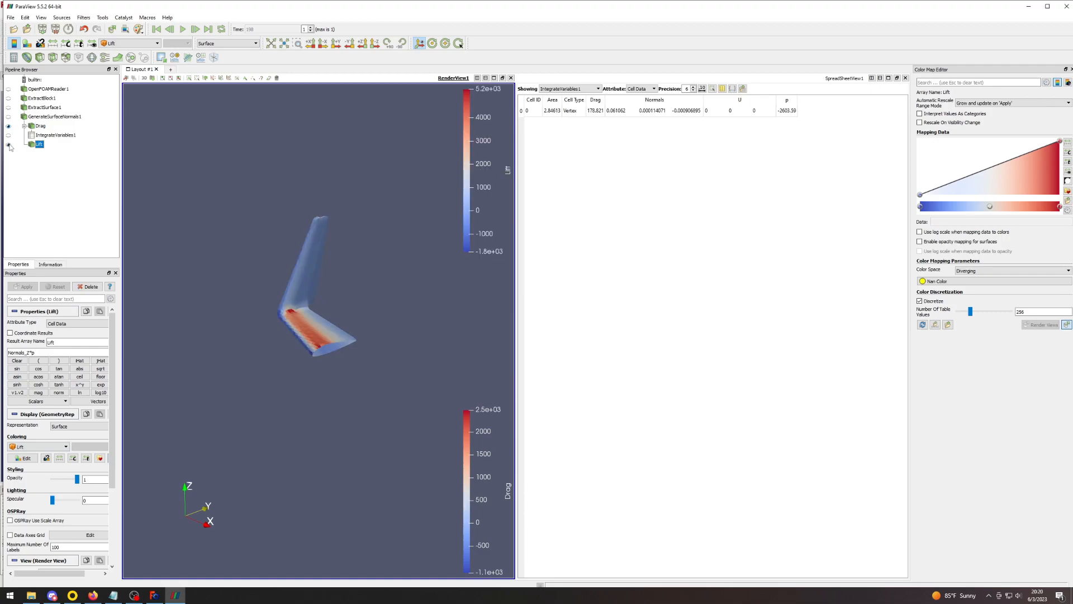
left_click(8, 126)
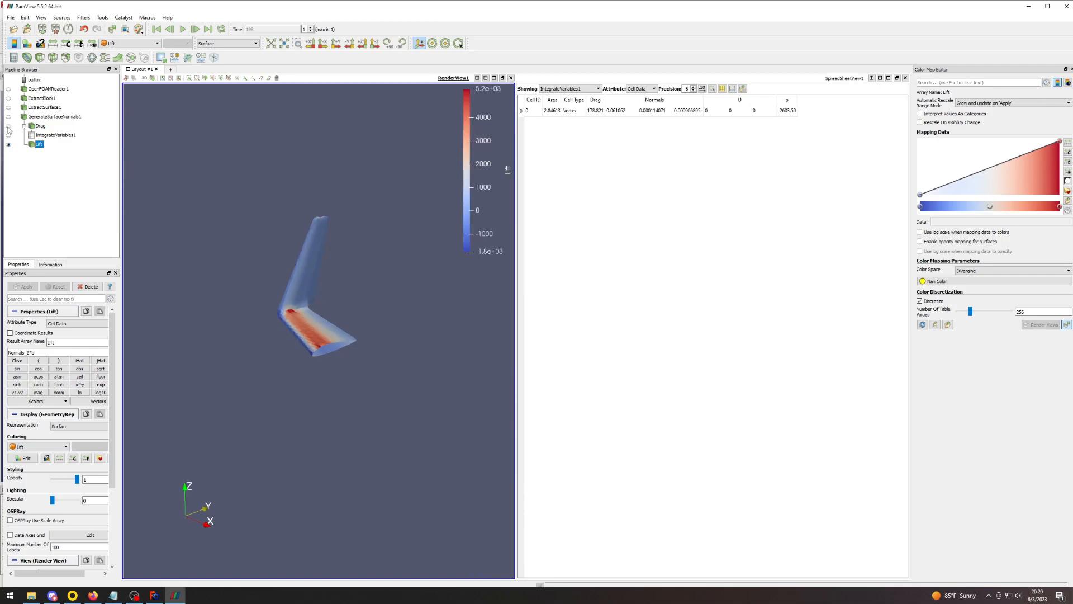
left_click(8, 127)
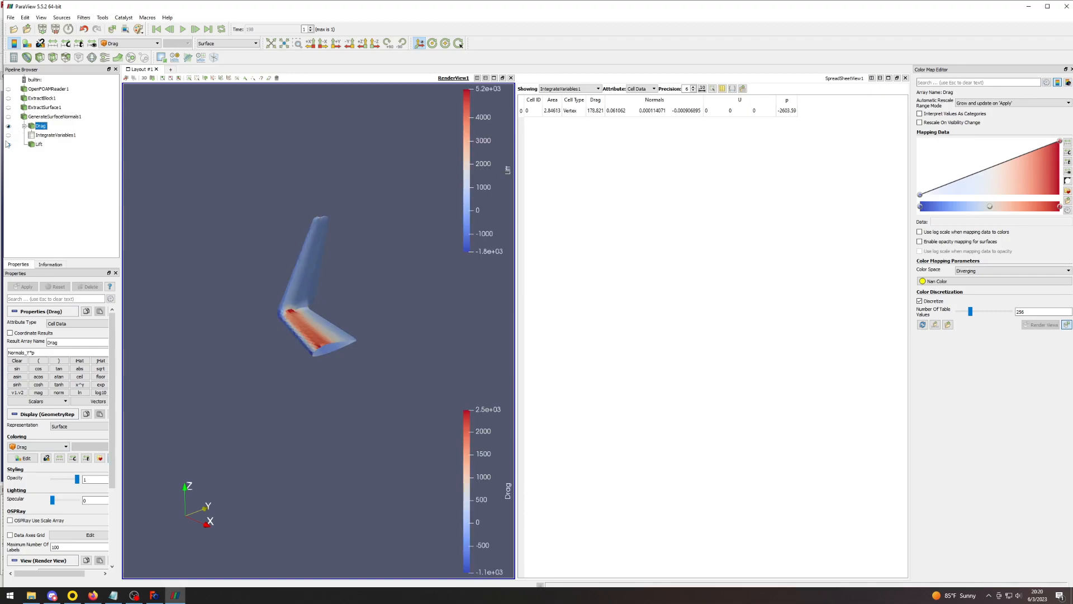
left_click(9, 144)
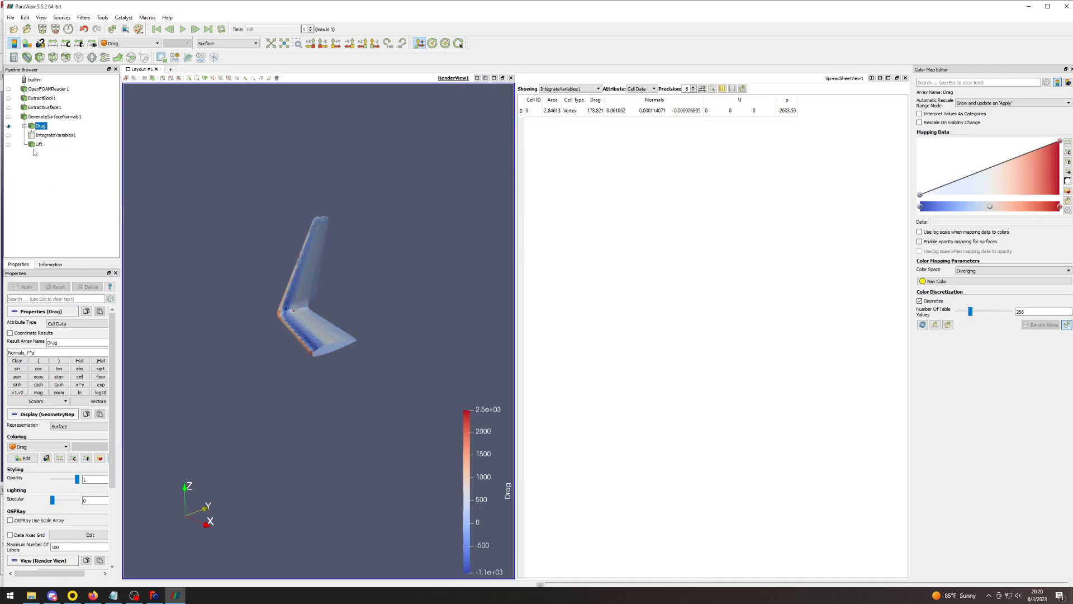
left_click(8, 144)
left_click(9, 126)
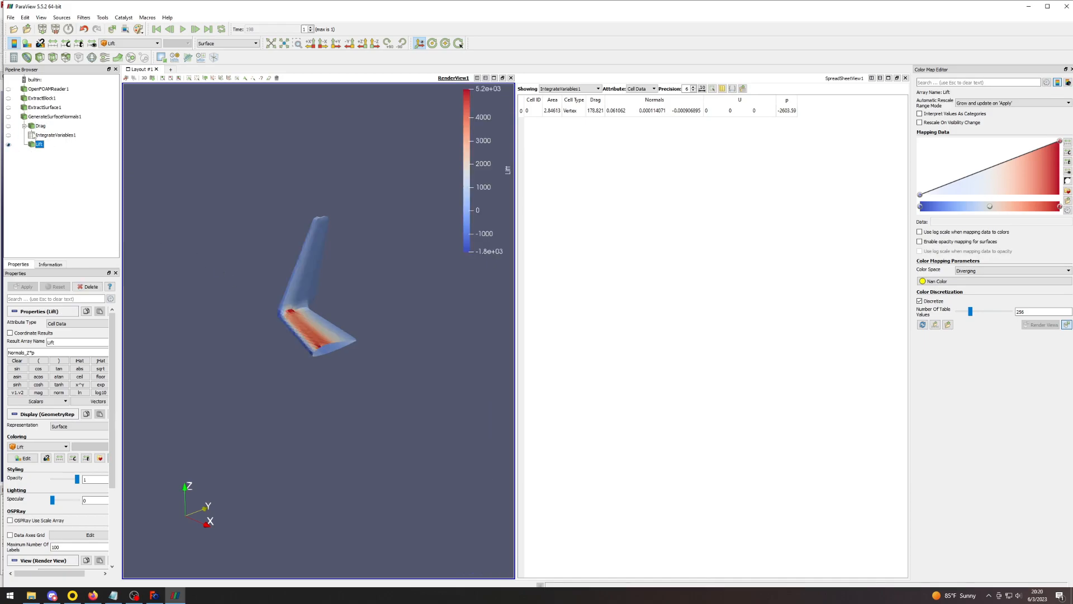
Turn and enlarge the wing to examine the Lift distribution over its surface.
scroll(334, 326, "up", 4)
mouse_move(319, 339)
left_mouse_down()
mouse_move(303, 331)
mouse_move(309, 338)
left_mouse_up()
left_click_drag(364, 394, 320, 239)
left_click_drag(354, 274, 306, 262)
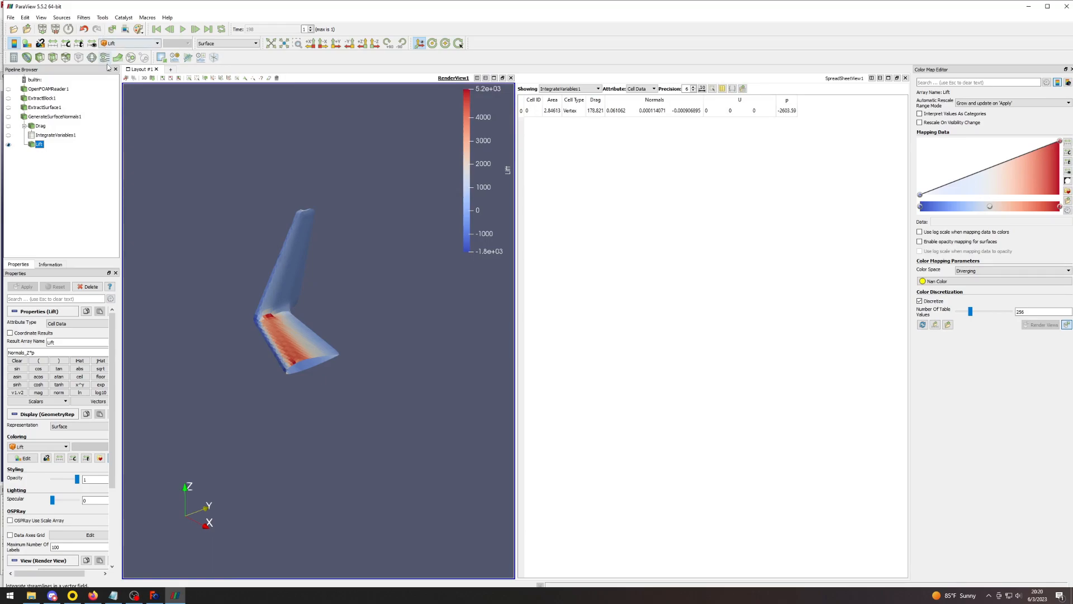
scroll(286, 385, "up", 6)
left_click_drag(282, 404, 282, 399)
right_click_drag(282, 399, 335, 260)
mouse_move(336, 260)
left_mouse_down()
mouse_move(324, 269)
mouse_move(331, 256)
left_mouse_up()
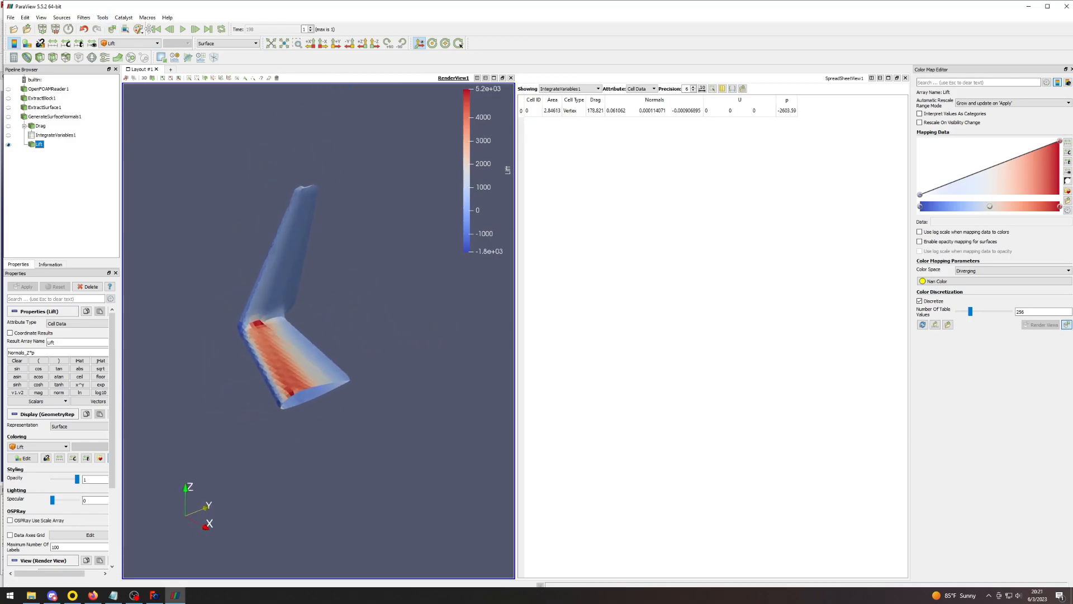
Apply an Integrate Variables filter to the Lift surface and show its results as Cell Data.
left_click(84, 18)
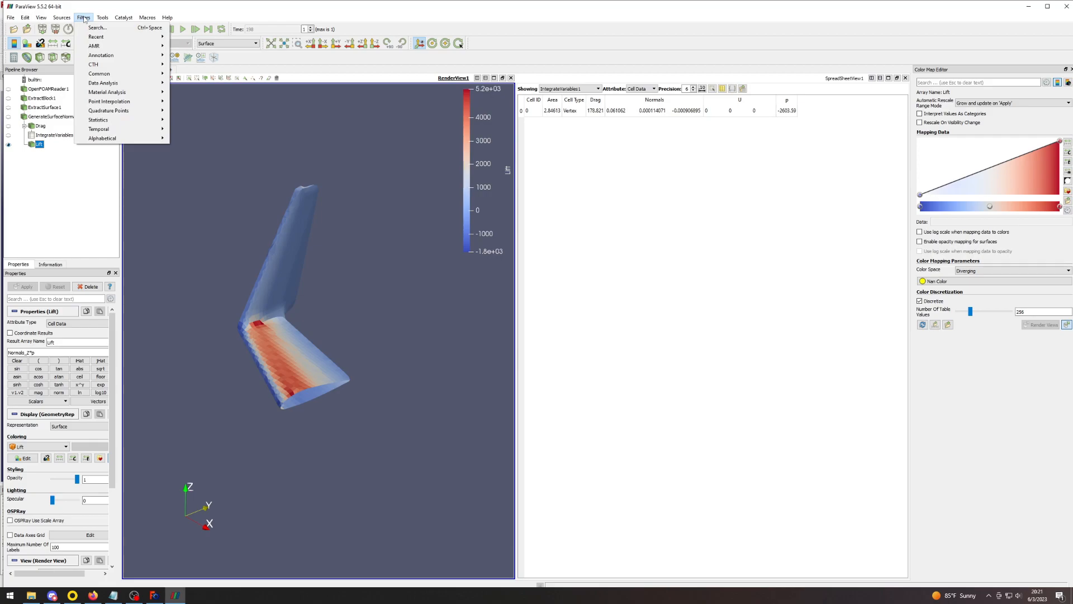
mouse_move(121, 139)
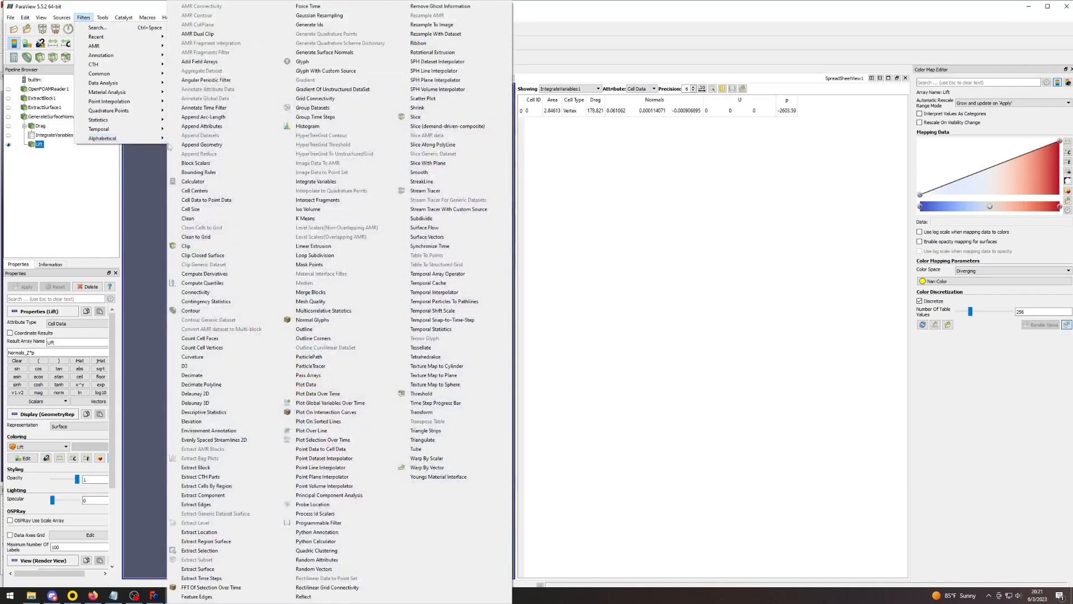
left_click(316, 182)
left_click(24, 287)
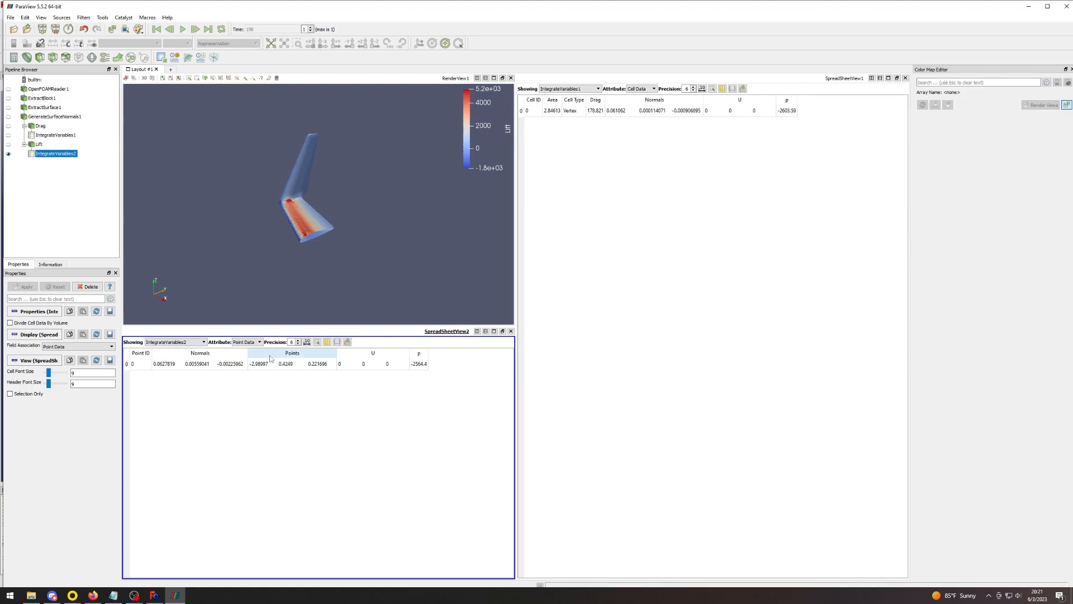
left_click(246, 342)
left_click(243, 354)
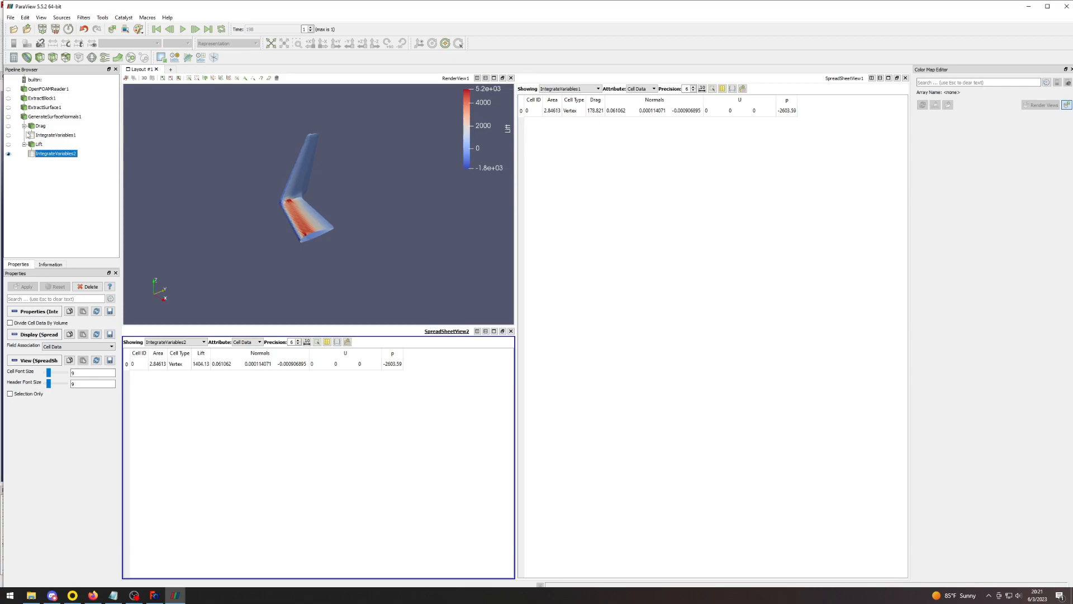
Switch to the Wing Simulation Results spreadsheet in Firefox and review the lift and drag for internal radius 0 in 2 AoA Run 1.
key("alt+Tab")
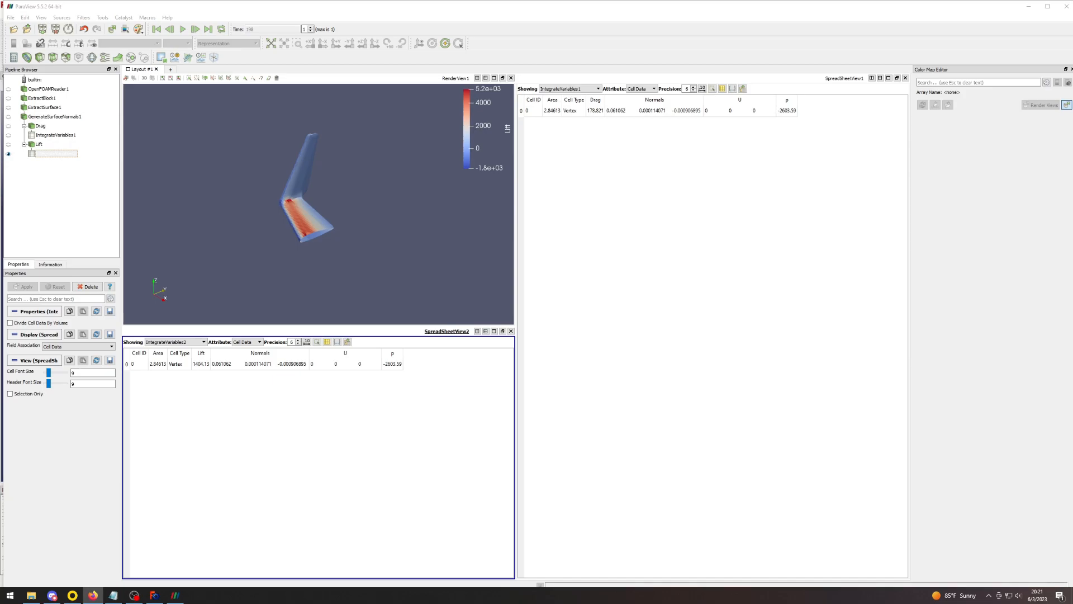
key("alt+Tab")
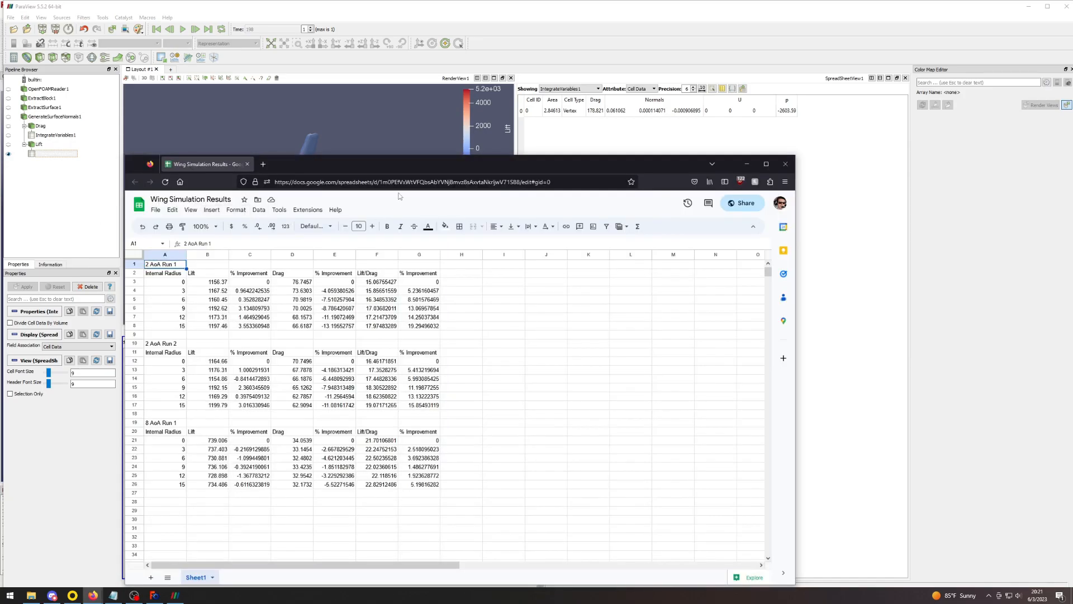
left_click_drag(333, 165, 737, 138)
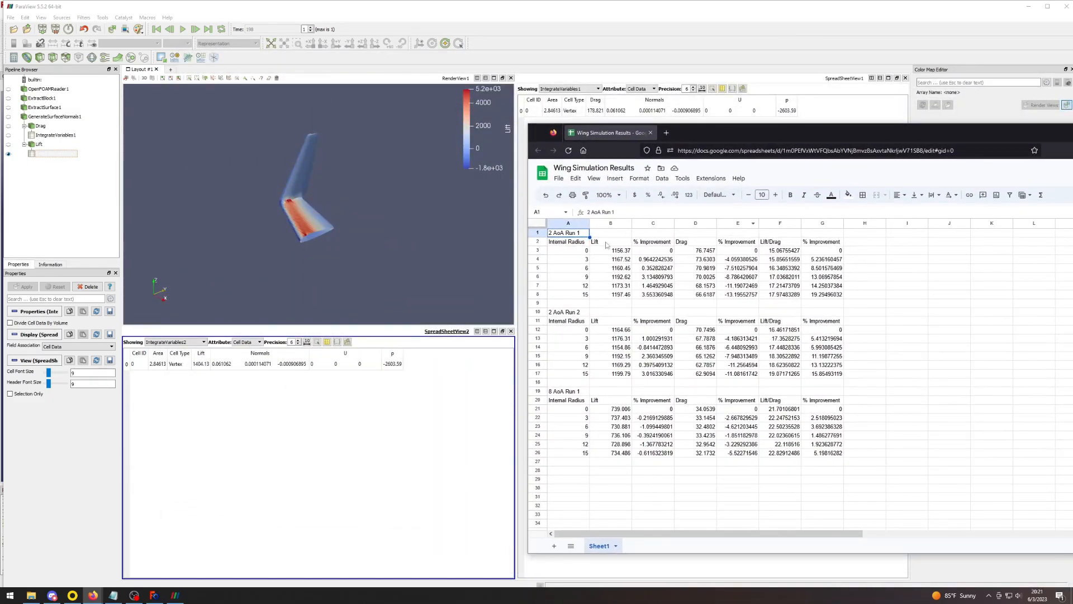
left_click(578, 252)
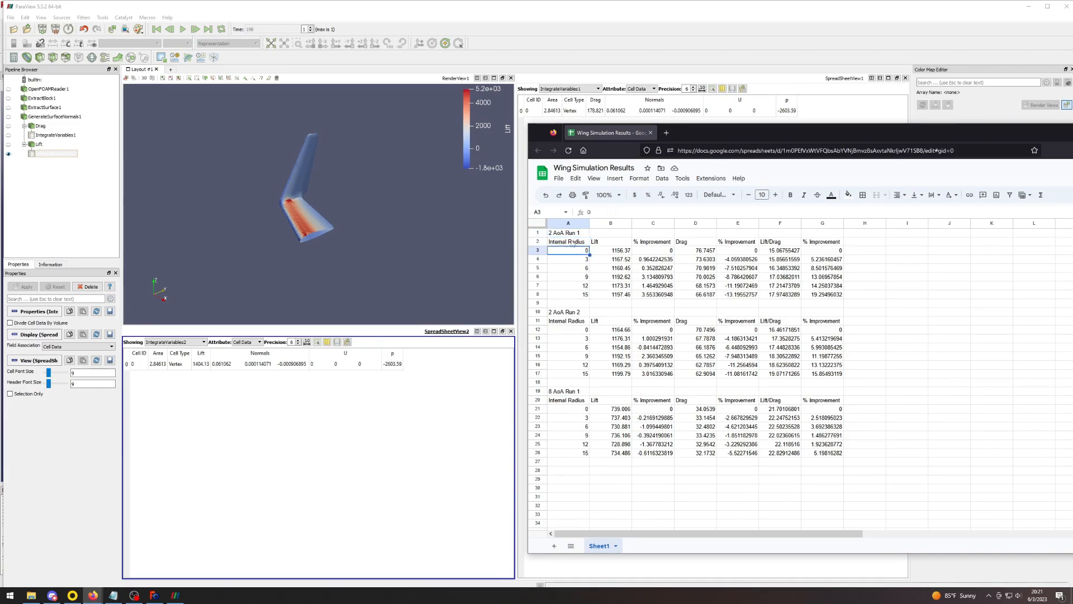
left_click(697, 252)
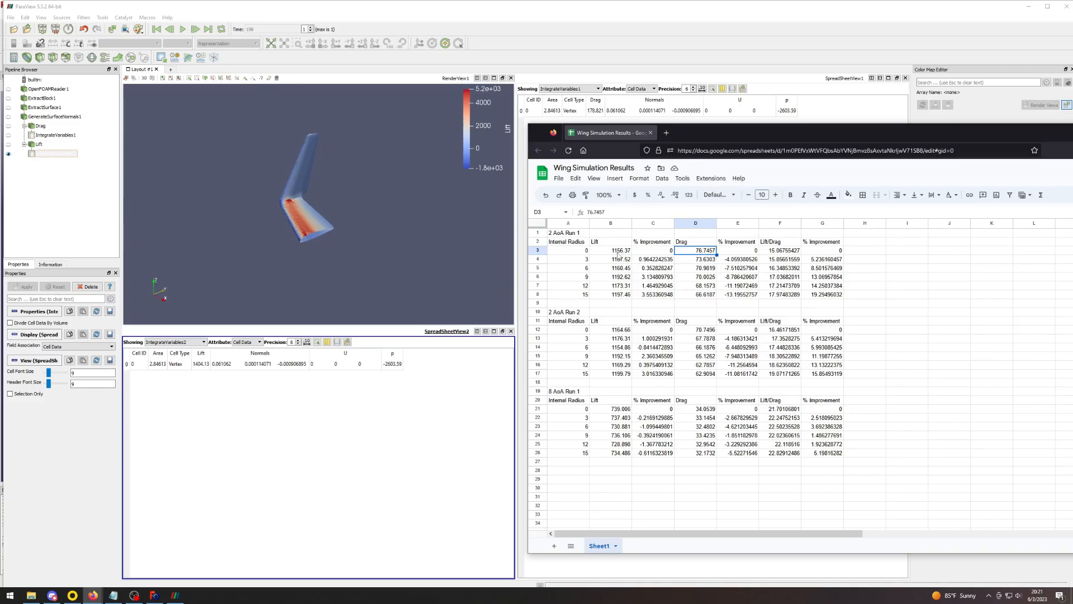
left_click(619, 252)
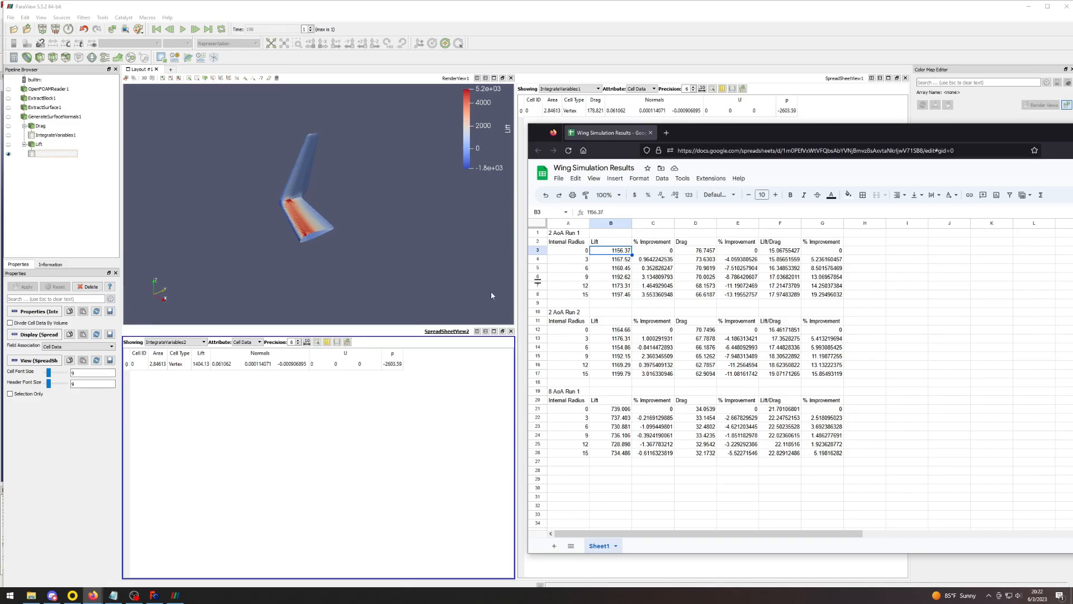
Work out the lift-to-drag ratio in Calculator by dividing 1404.13 by 178.821, and close Calculator.
key("super")
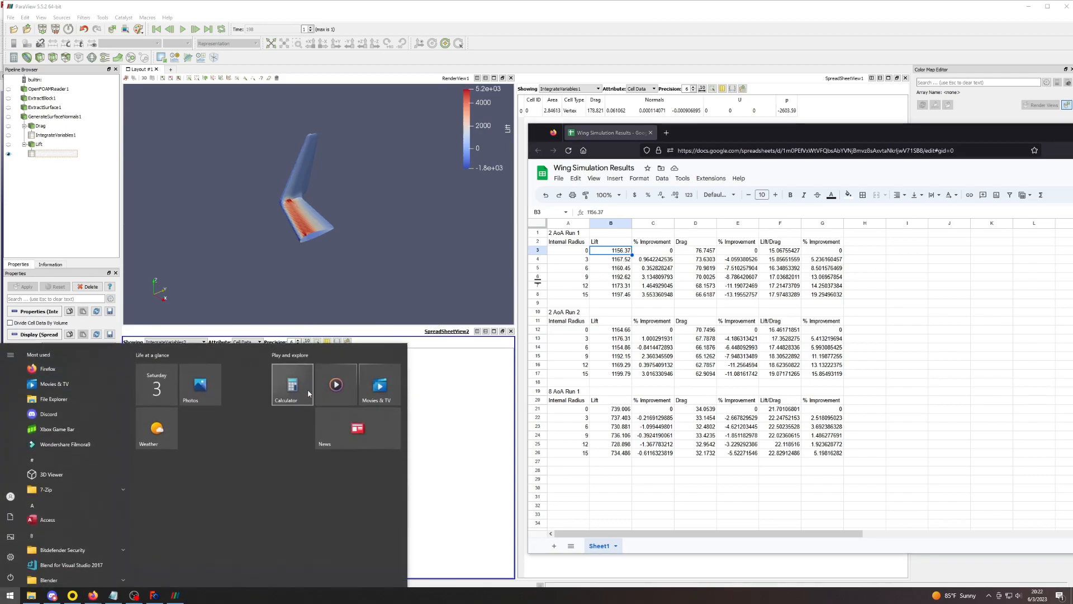
type("calc")
key("Return")
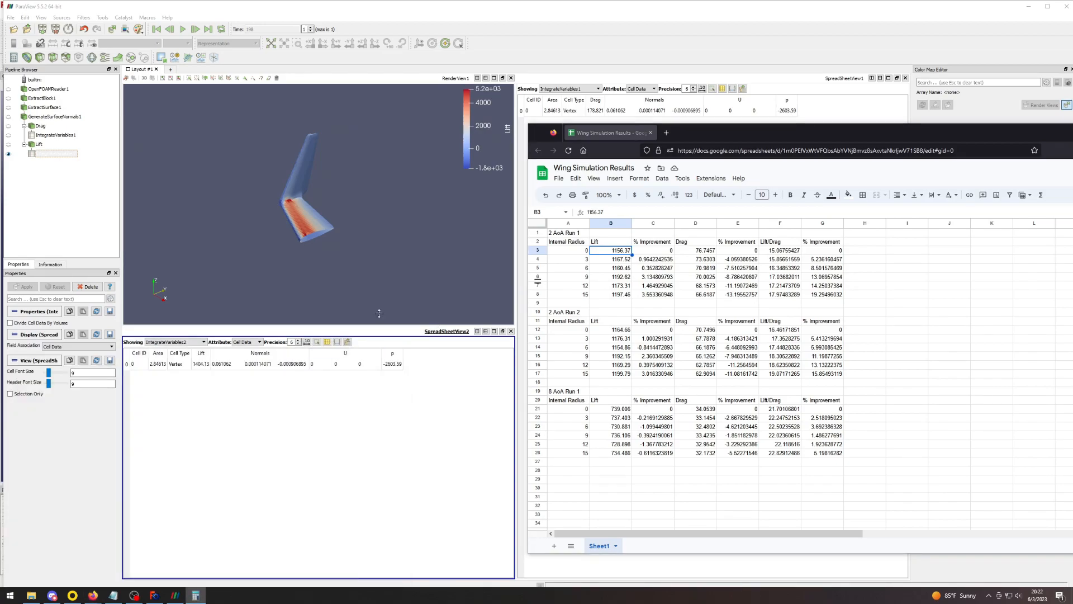
left_click_drag(0, 115, 898, 150)
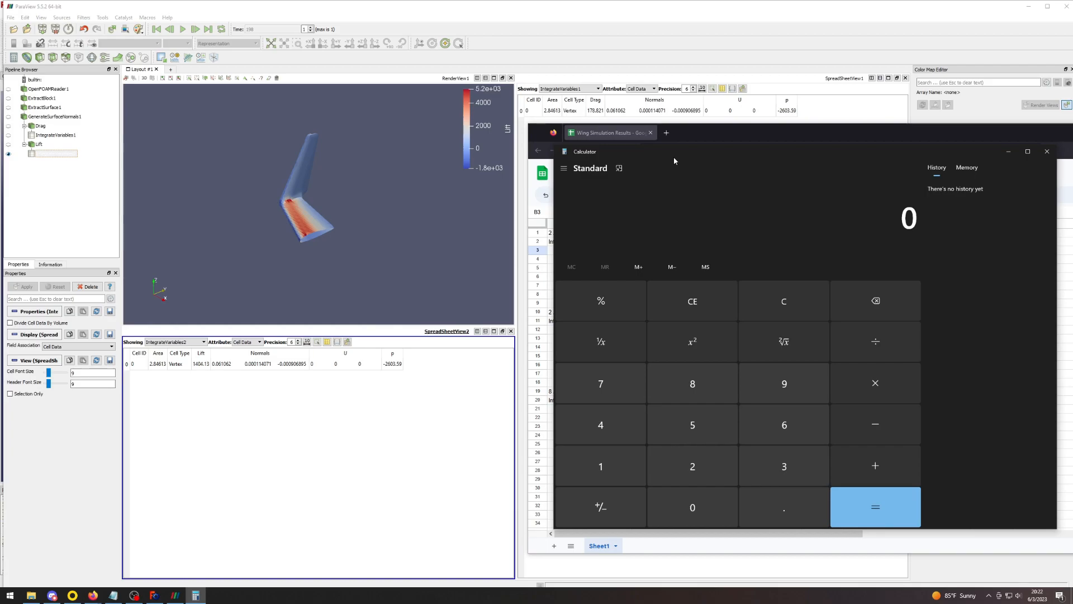
type("1,404.13")
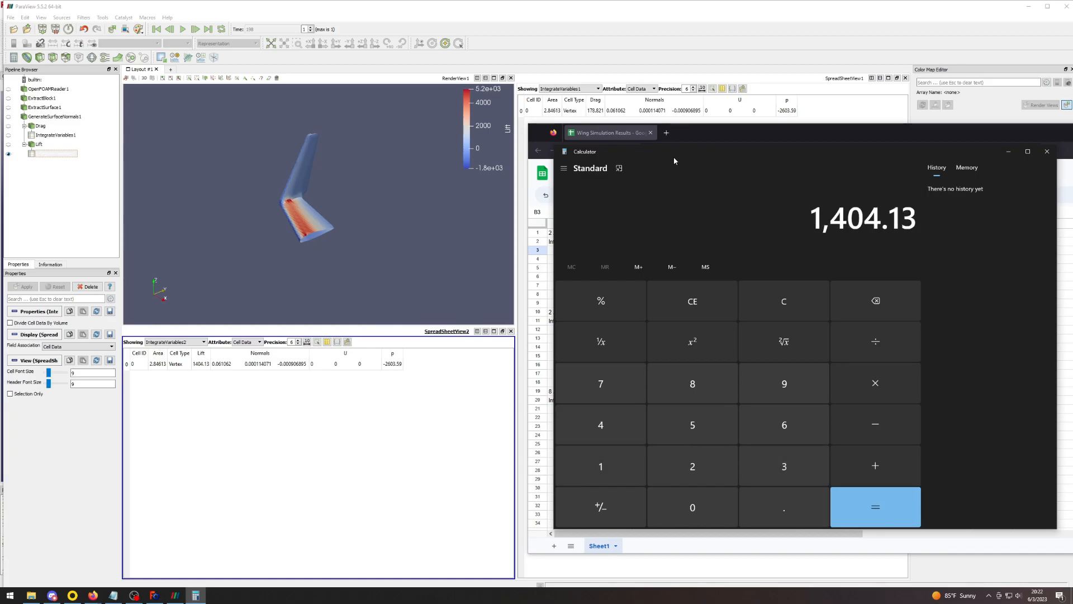
key("plus")
type("178.82")
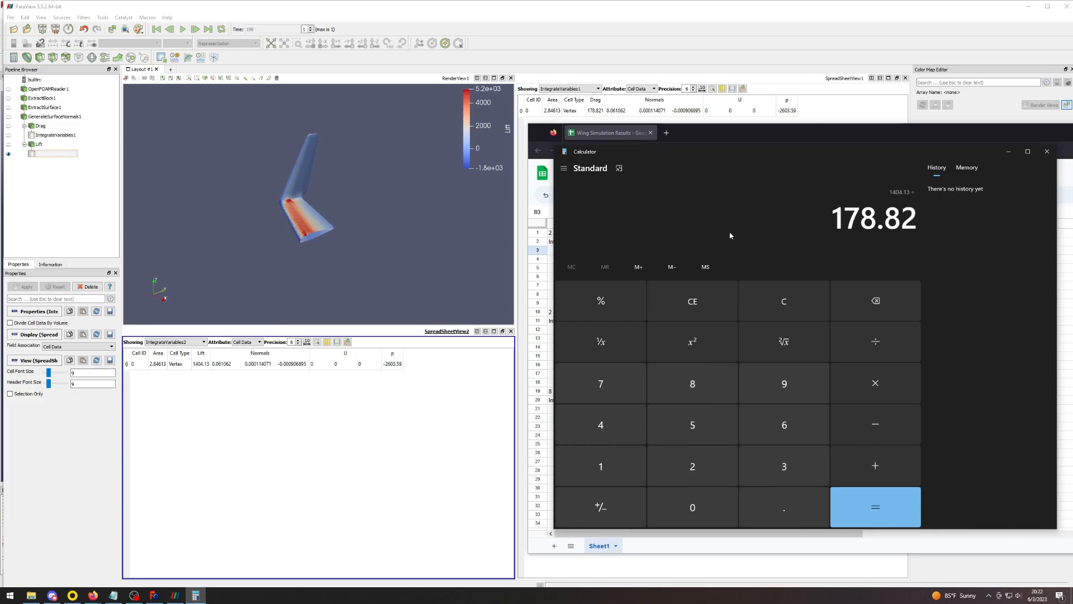
type("1")
key("Return")
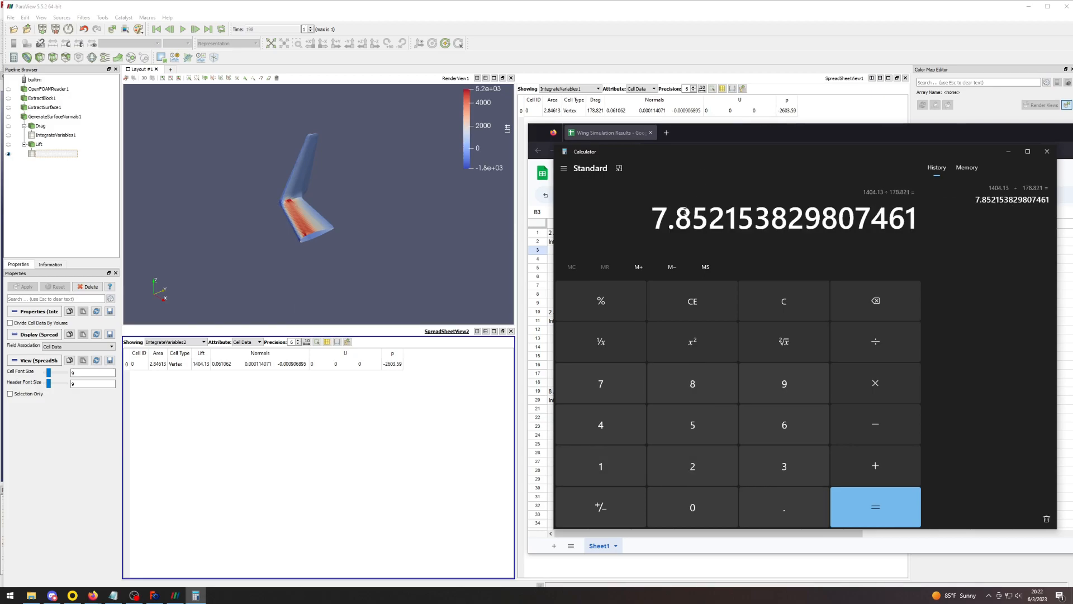
left_click_drag(710, 155, 683, 141)
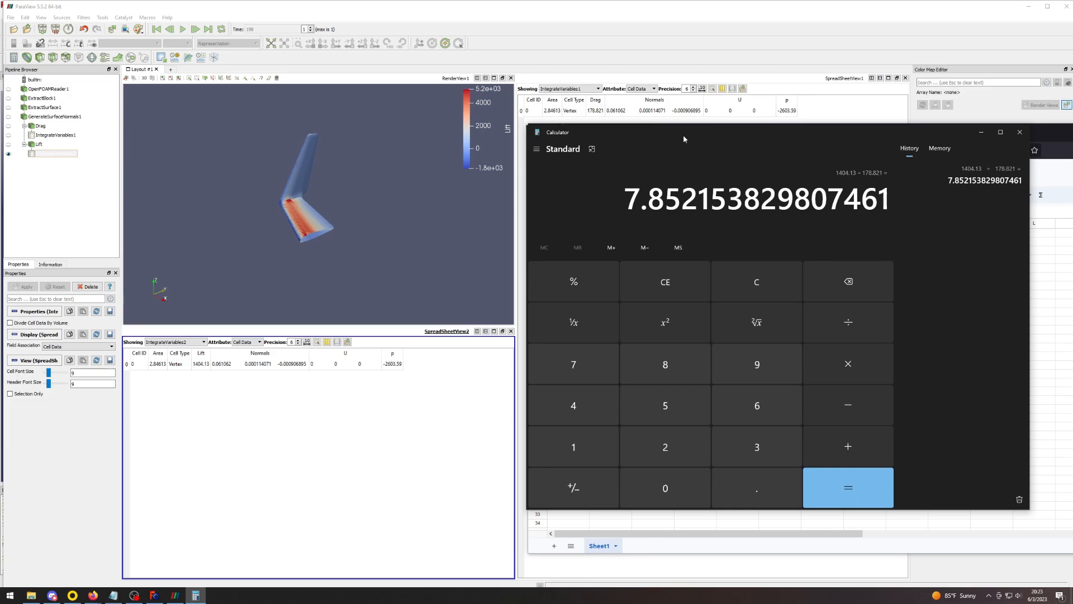
left_click(1020, 132)
Return to ParaView, close both integrated-results spreadsheet views and inspect the Lift distribution on the wing.
left_click(382, 227)
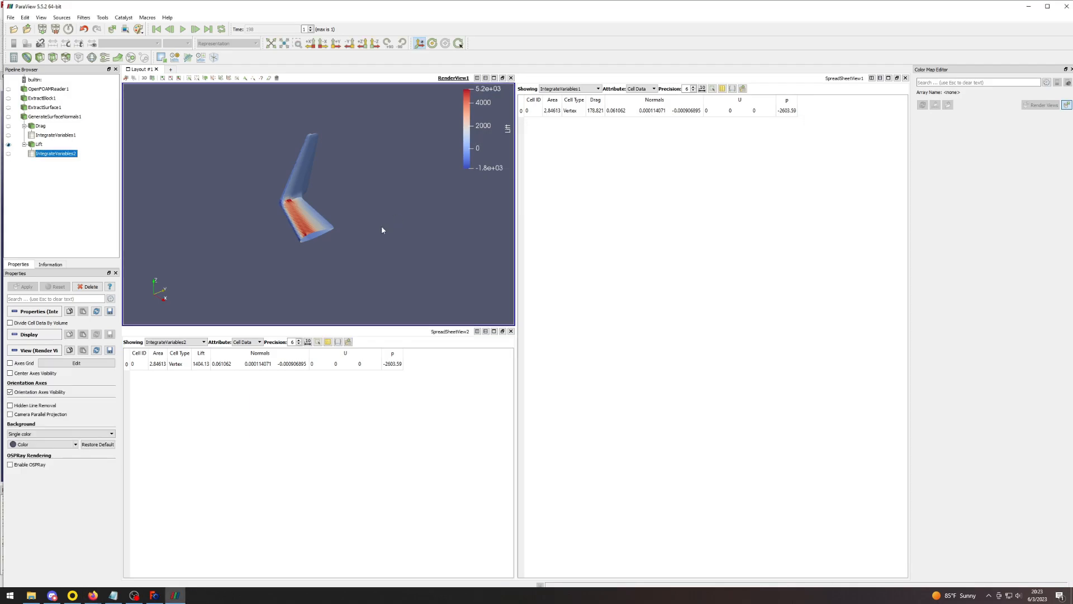
left_click(906, 78)
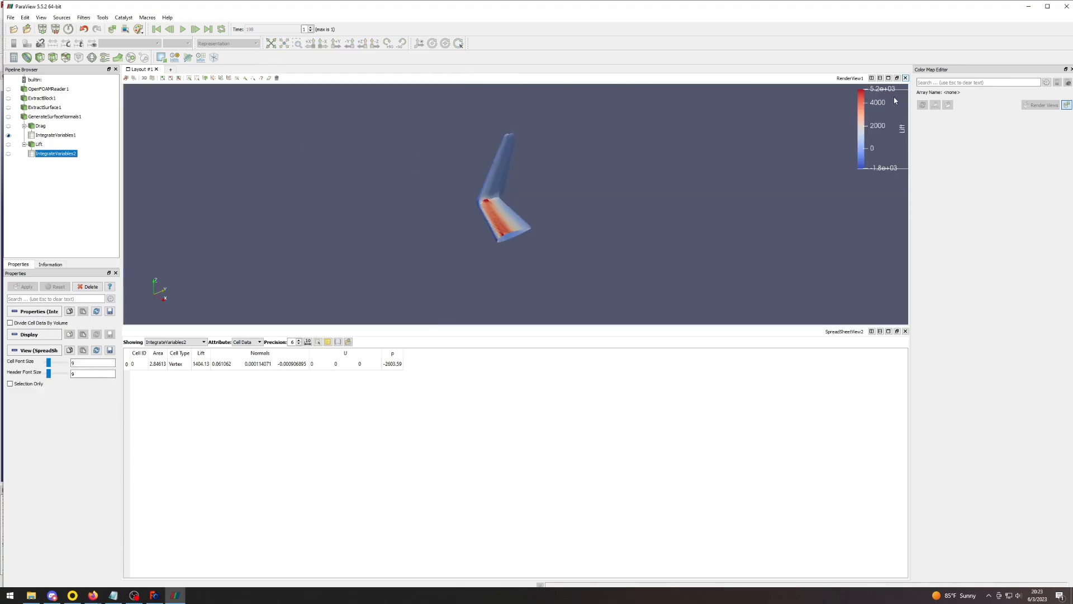
left_click(906, 331)
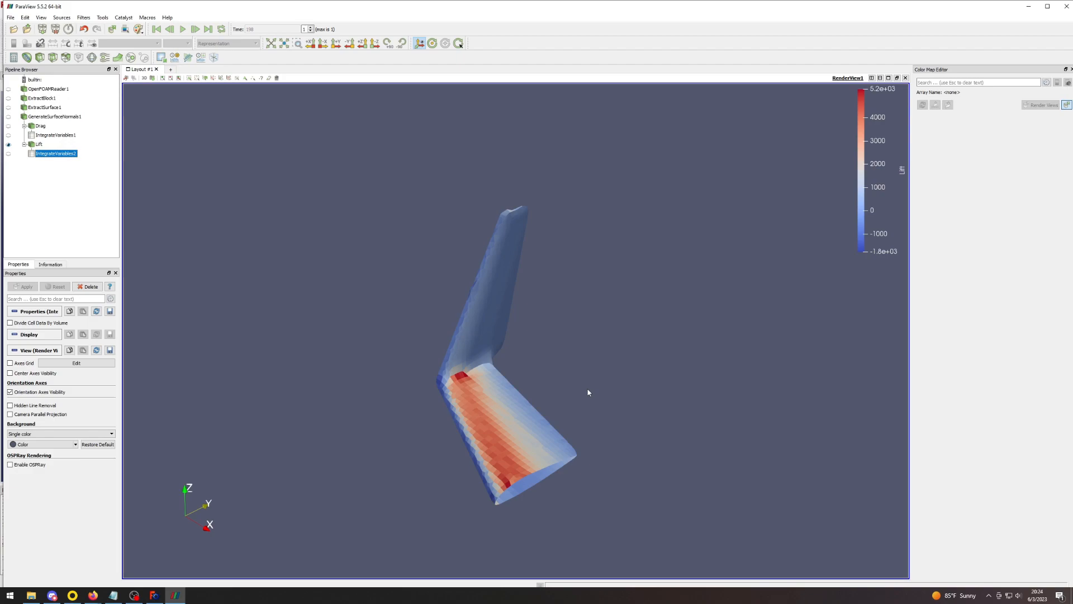
left_click_drag(513, 456, 491, 476)
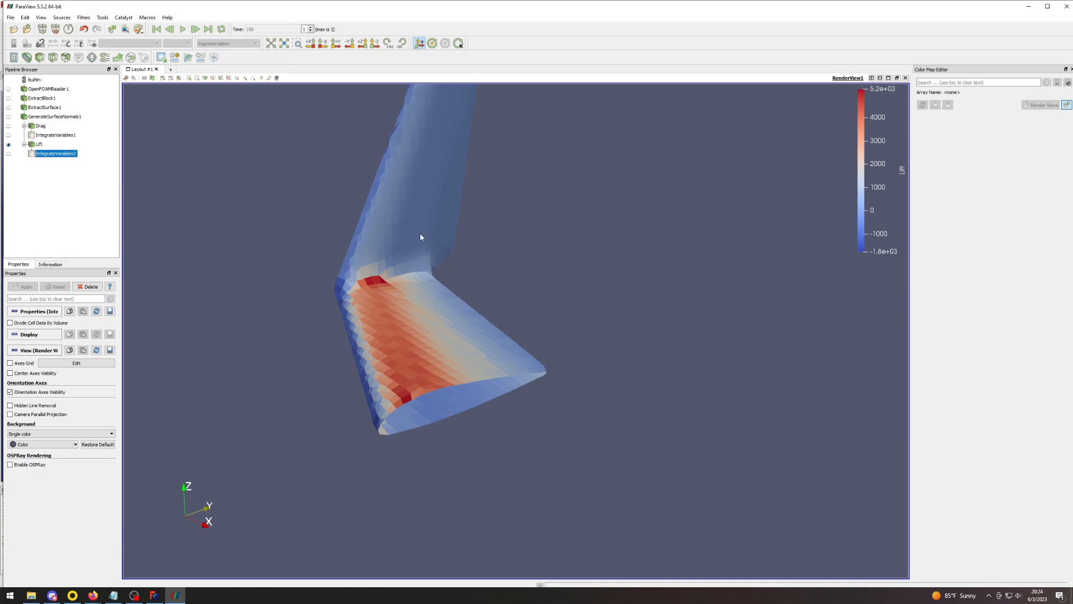
left_click_drag(433, 281, 529, 271)
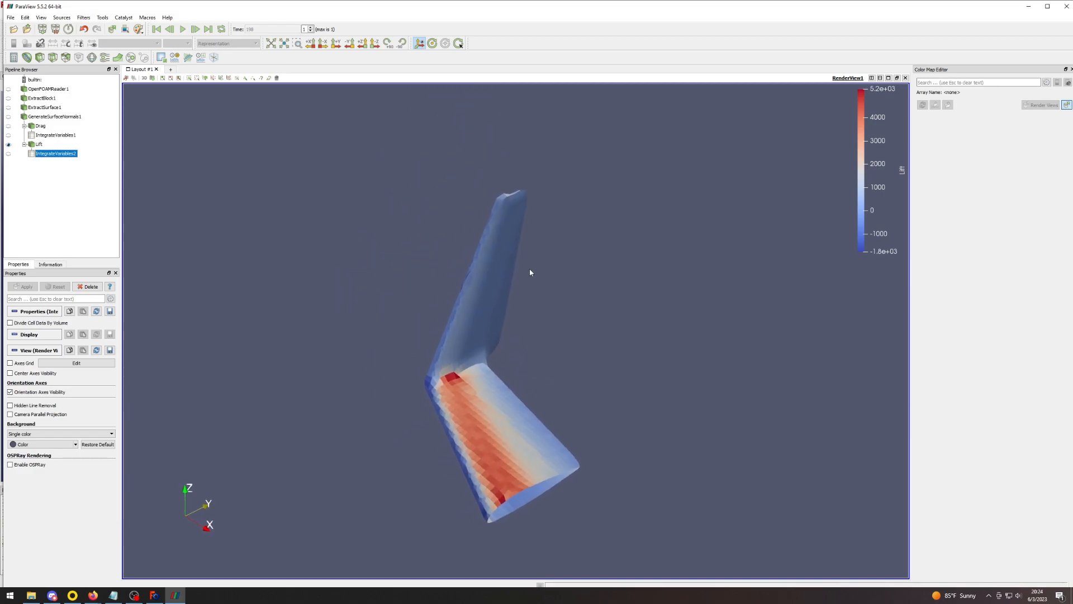